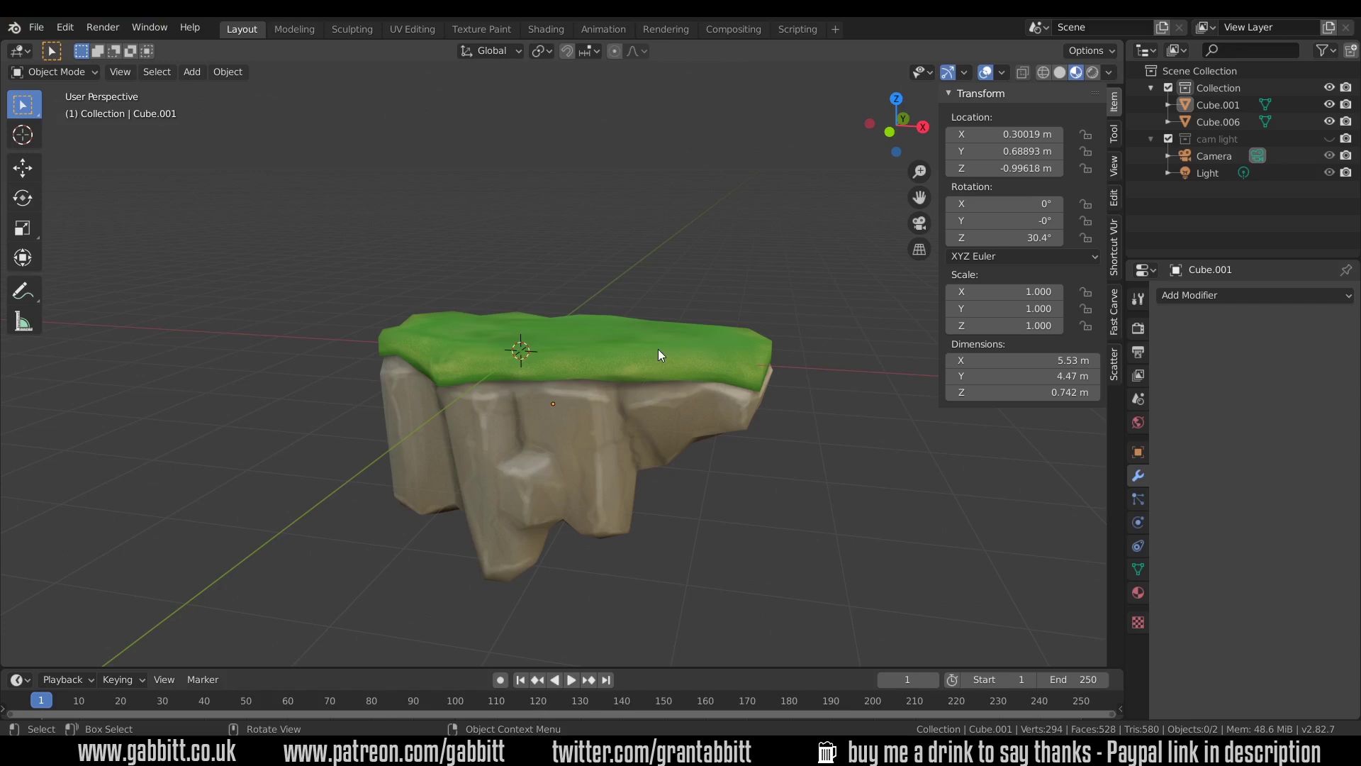
- Place the 3D cursor on the grassy top near its +X end and add a cylinder mesh there
{"action": "middle_click_drag", "start_coordinate": [658, 349], "coordinate": [682, 403]}
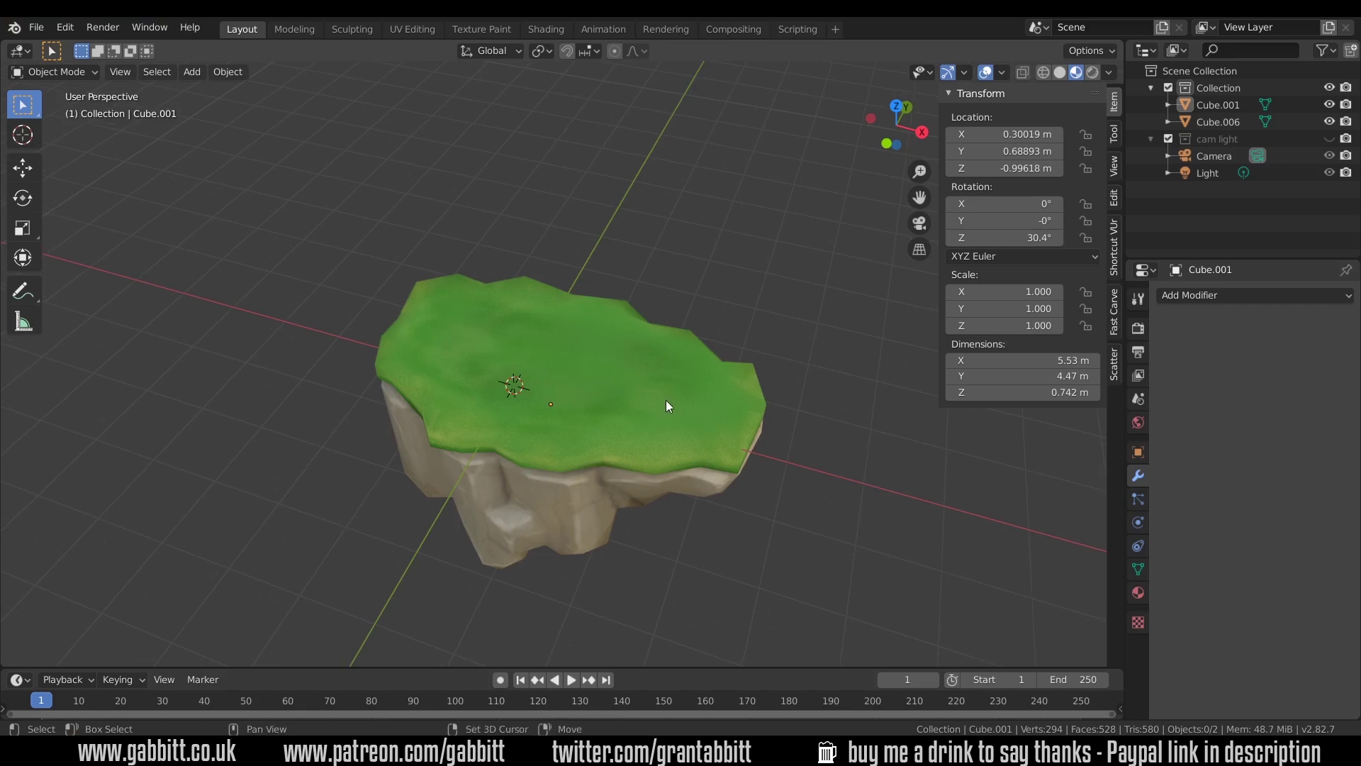
{"action": "right_click", "coordinate": [666, 400], "text": "shift"}
{"action": "key", "text": "n"}
{"action": "key", "text": "shift+a"}
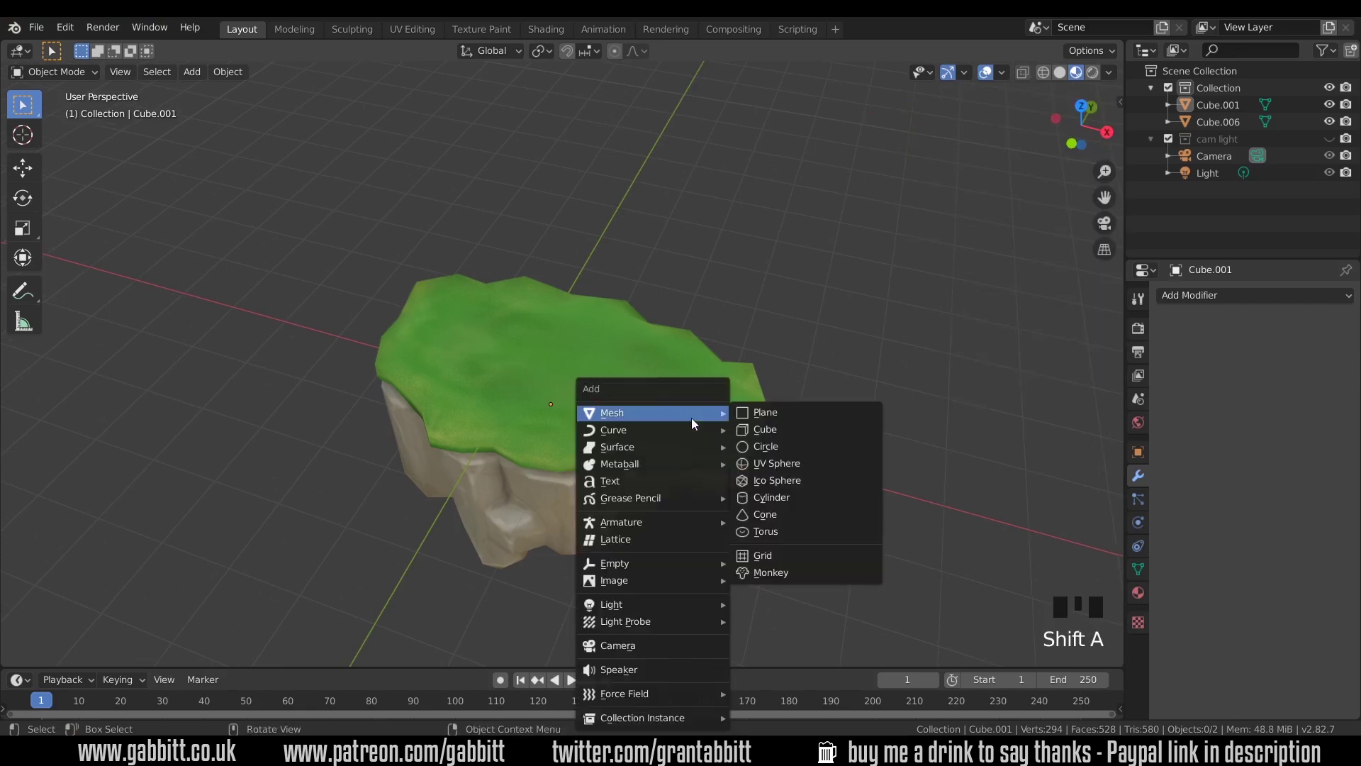
{"action": "left_click", "coordinate": [761, 495]}
- Switch the viewport to solid shading and set the new cylinder's vertex count to 16
{"action": "left_click", "coordinate": [1059, 72]}
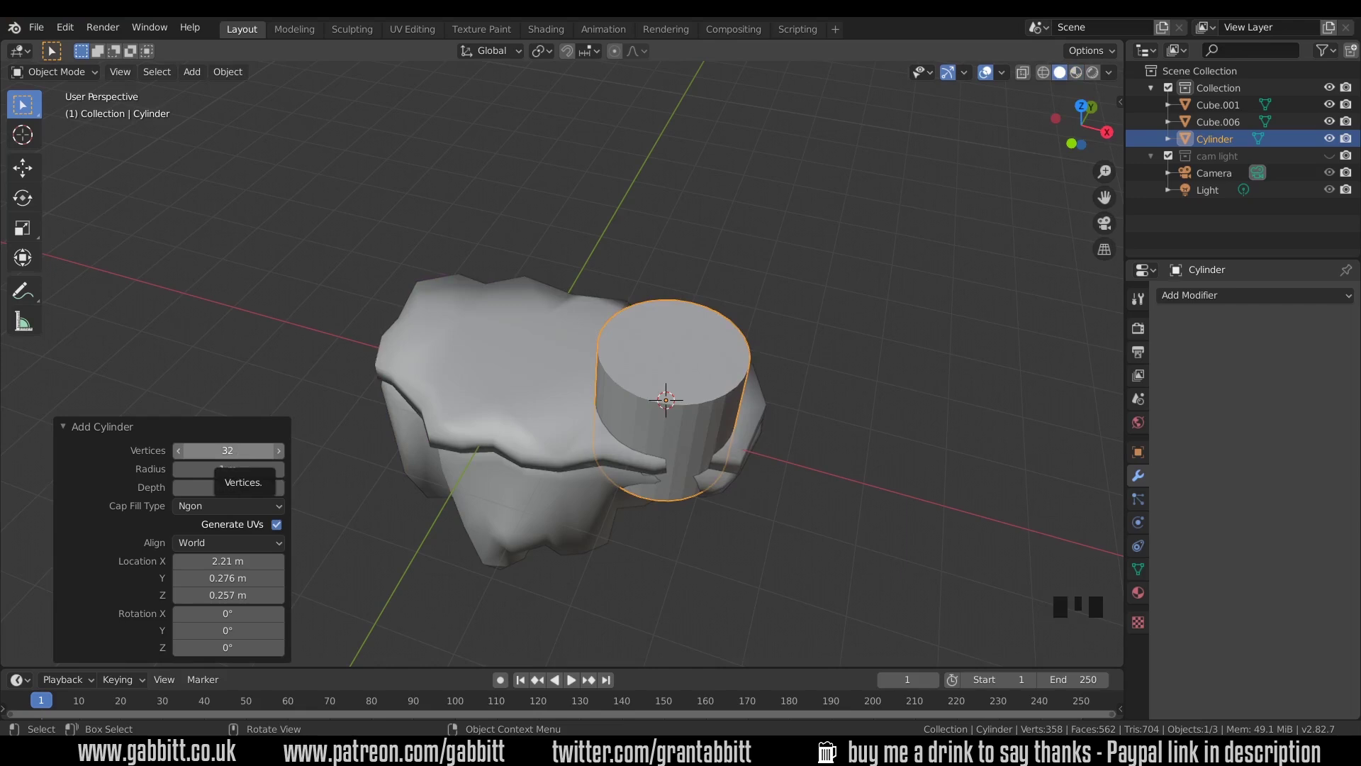
{"action": "left_click", "coordinate": [268, 451]}
{"action": "type", "text": "1"}
{"action": "key", "text": "Return"}
- Try progressively lower vertex counts on the cylinder and restore the count to 16
{"action": "middle_click_drag", "start_coordinate": [736, 449], "coordinate": [624, 447]}
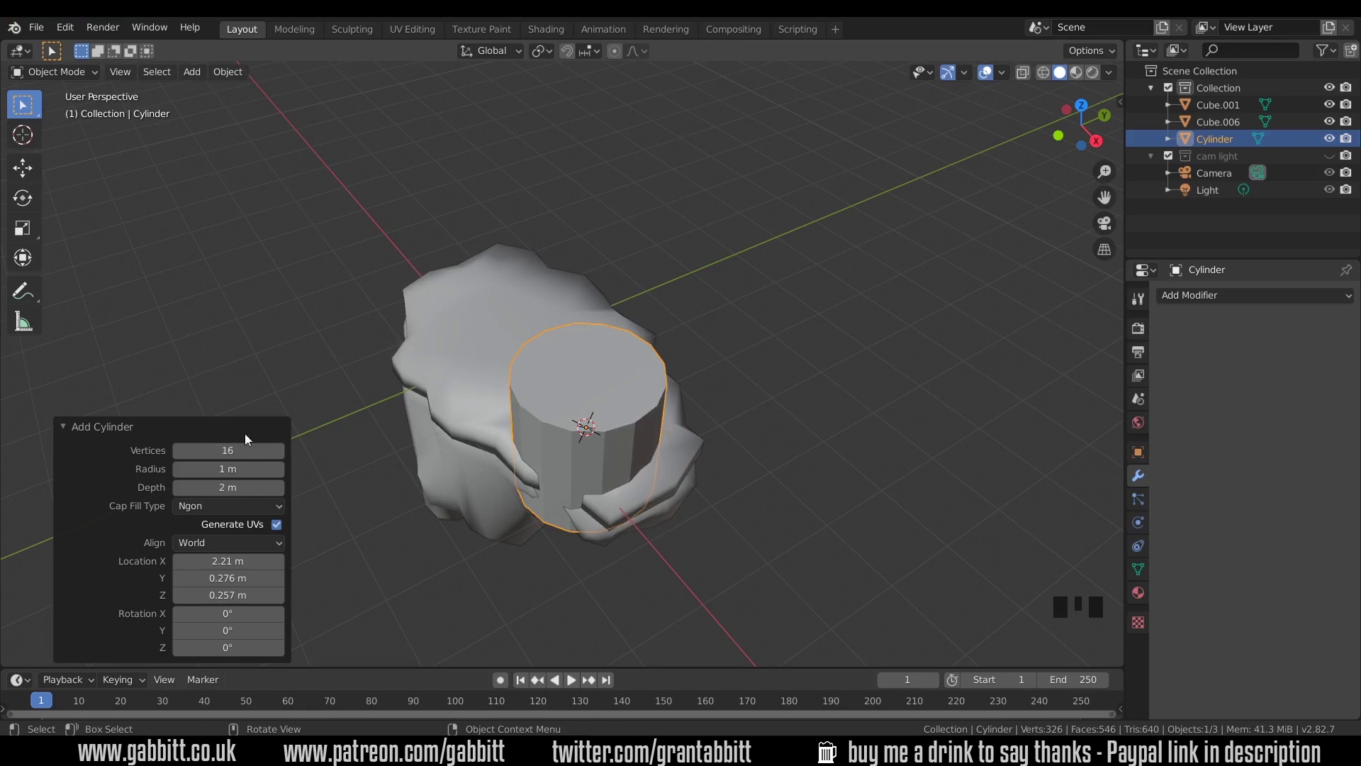
{"action": "left_click", "coordinate": [181, 451]}
{"action": "left_click", "coordinate": [180, 451]}
{"action": "left_click", "coordinate": [180, 451]}
{"action": "left_click", "coordinate": [180, 451]}
{"action": "left_click", "coordinate": [180, 451]}
{"action": "left_click", "coordinate": [180, 451]}
{"action": "left_click", "coordinate": [180, 451]}
{"action": "middle_click_drag", "start_coordinate": [697, 457], "coordinate": [767, 406]}
{"action": "left_click", "coordinate": [234, 449]}
{"action": "type", "text": "16"}
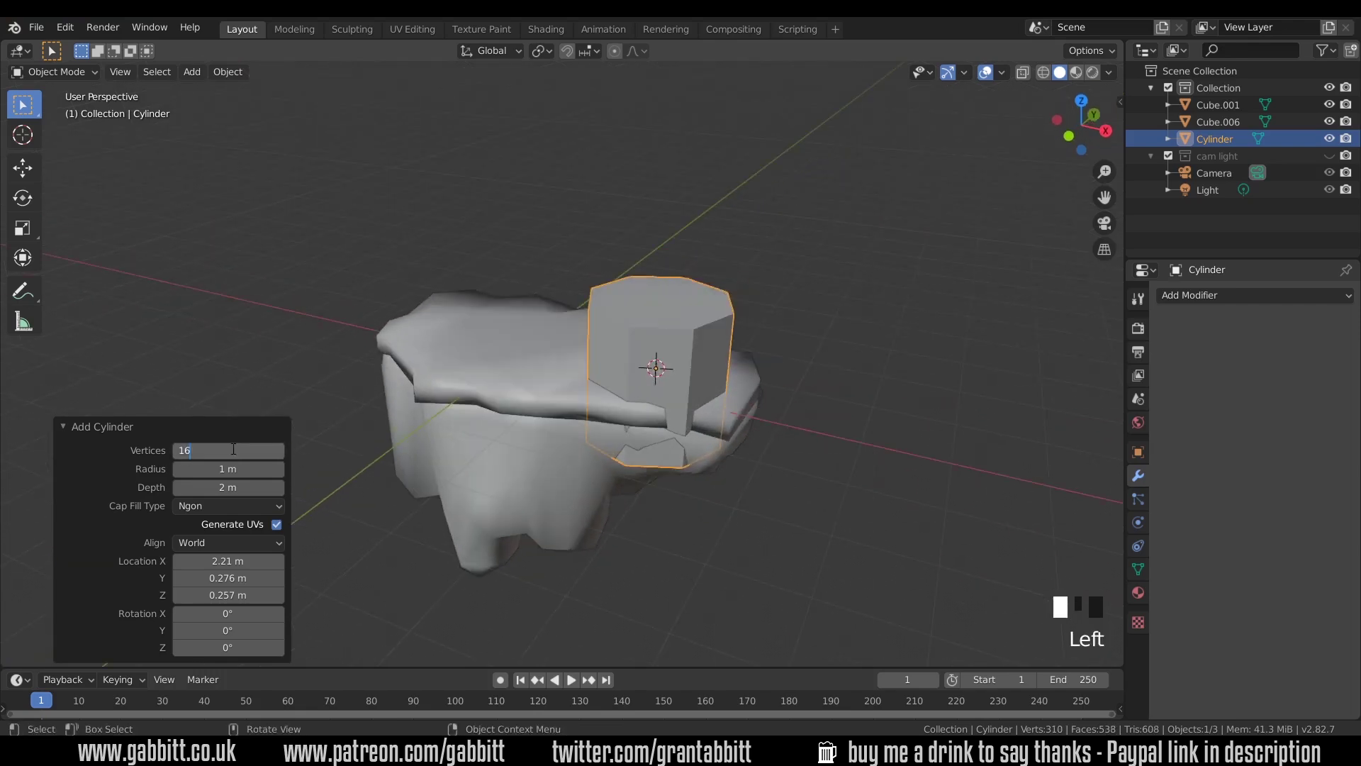
{"action": "key", "text": "Return"}
- Scale the cylinder down and move it so that its base sits slightly sunk into the grassy top
{"action": "middle_click_drag", "start_coordinate": [610, 383], "coordinate": [654, 352]}
{"action": "key", "text": "s"}
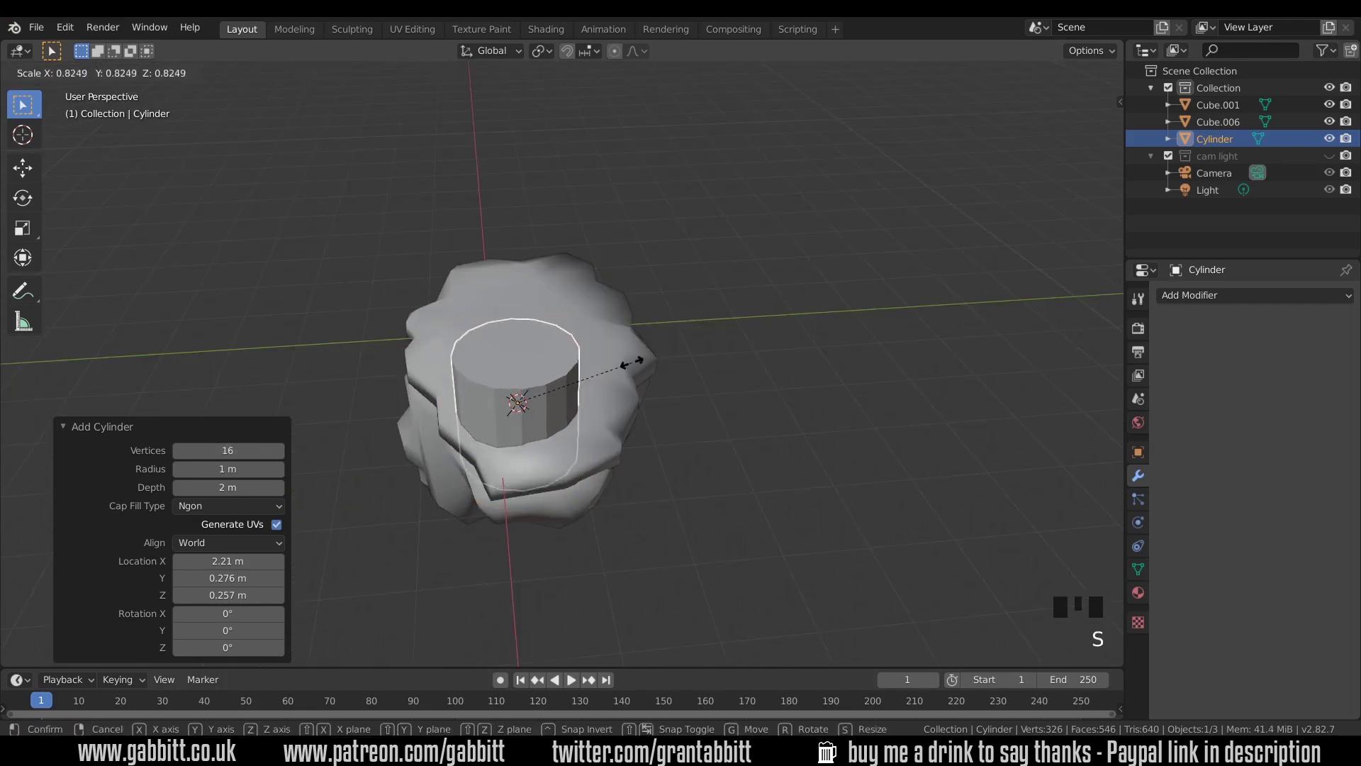
{"action": "left_click", "coordinate": [580, 394]}
{"action": "key", "text": "g"}
{"action": "key", "text": "KP_1"}
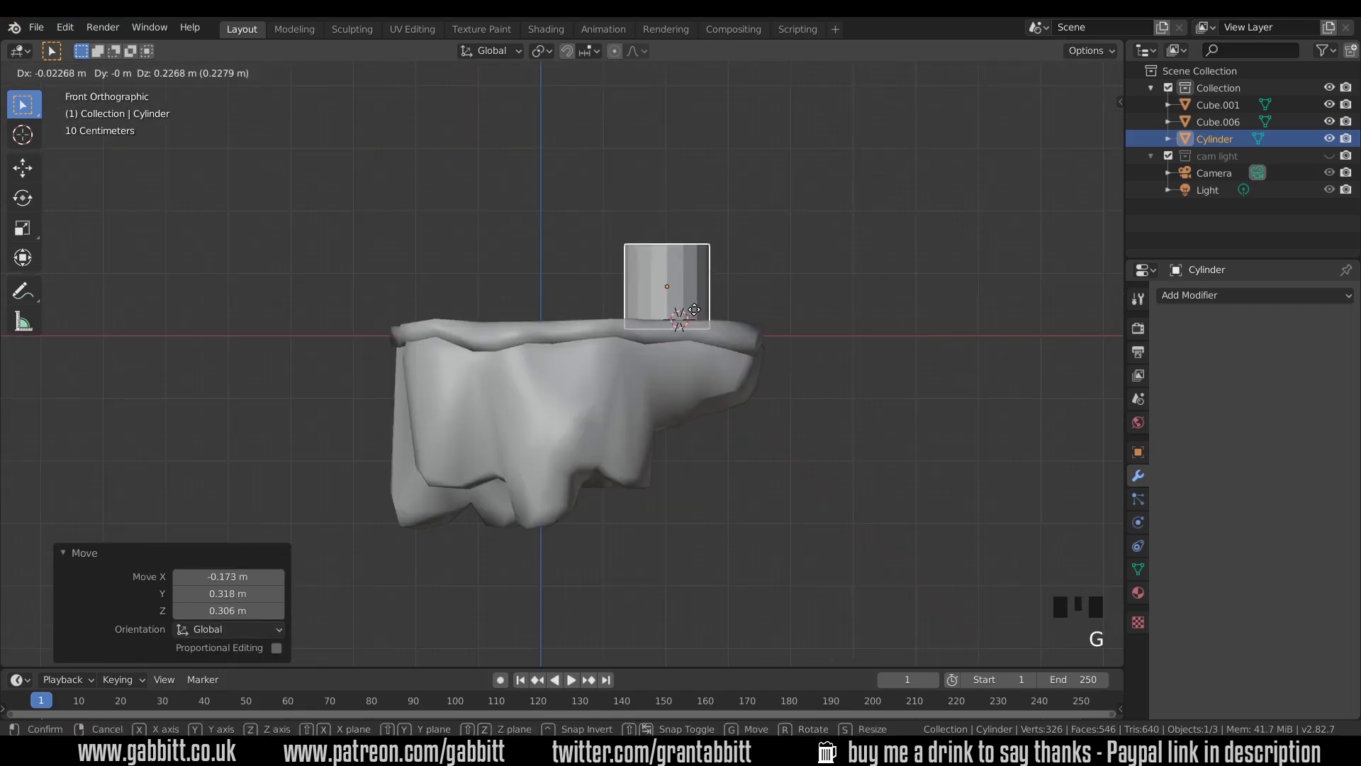
{"action": "left_click", "coordinate": [729, 312]}
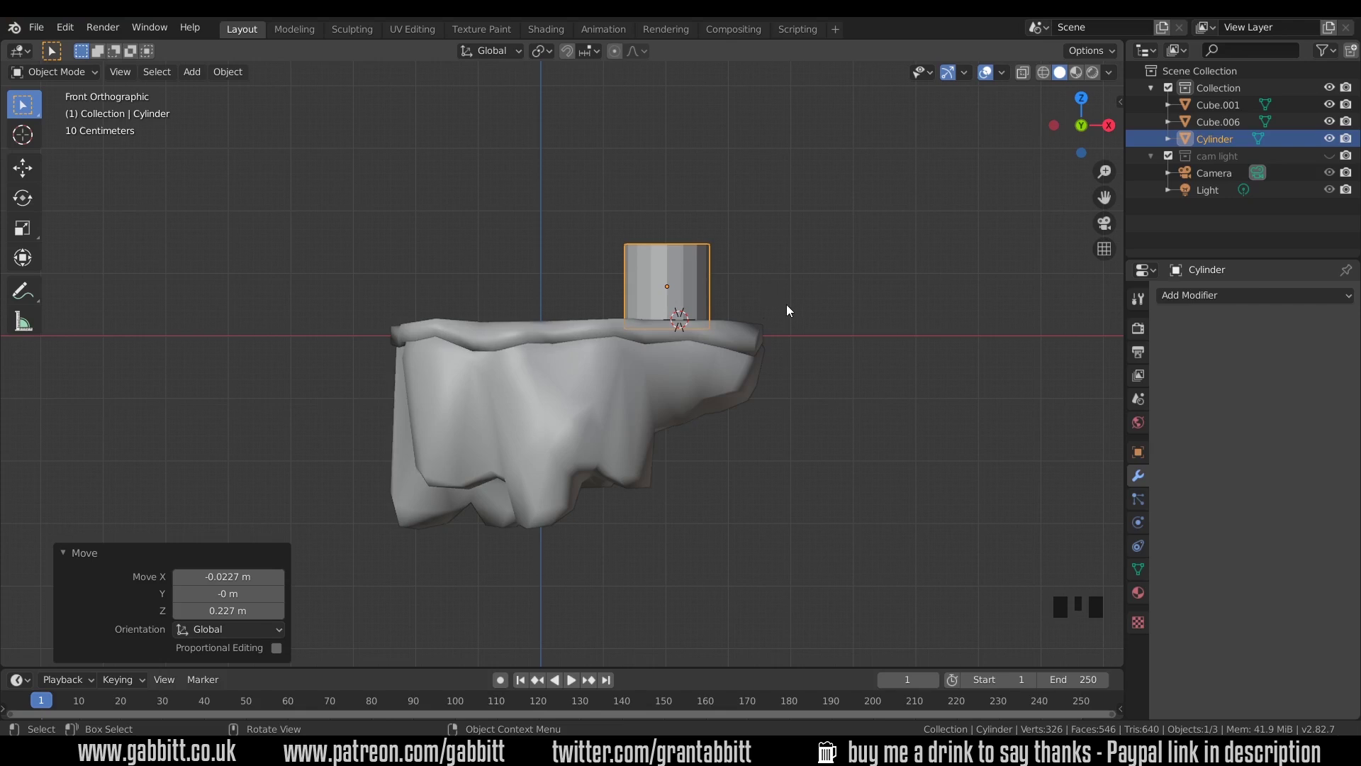
- Select the cylinder's top face in Edit Mode with face selection
{"action": "middle_click_drag", "start_coordinate": [790, 311], "coordinate": [759, 339]}
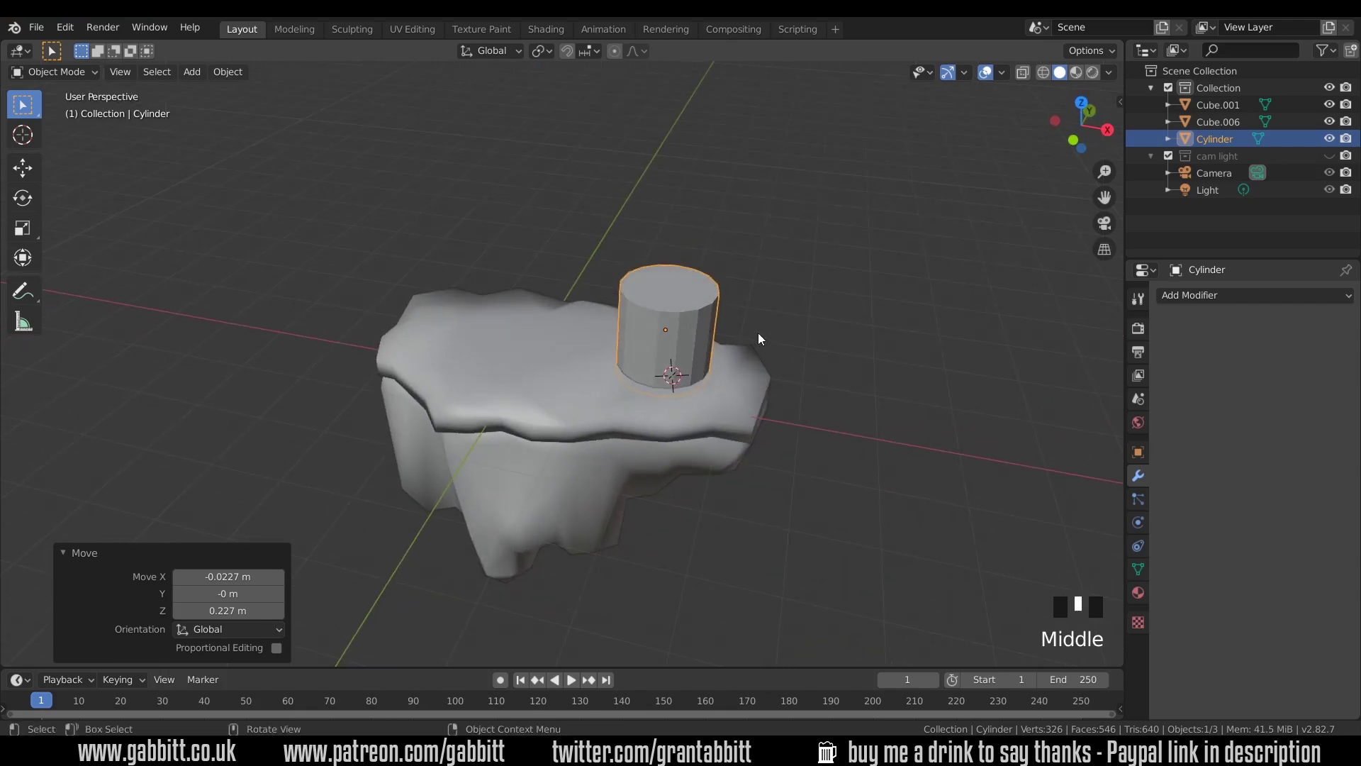
{"action": "key", "text": "Tab"}
{"action": "key", "text": "3"}
{"action": "left_click", "coordinate": [762, 323]}
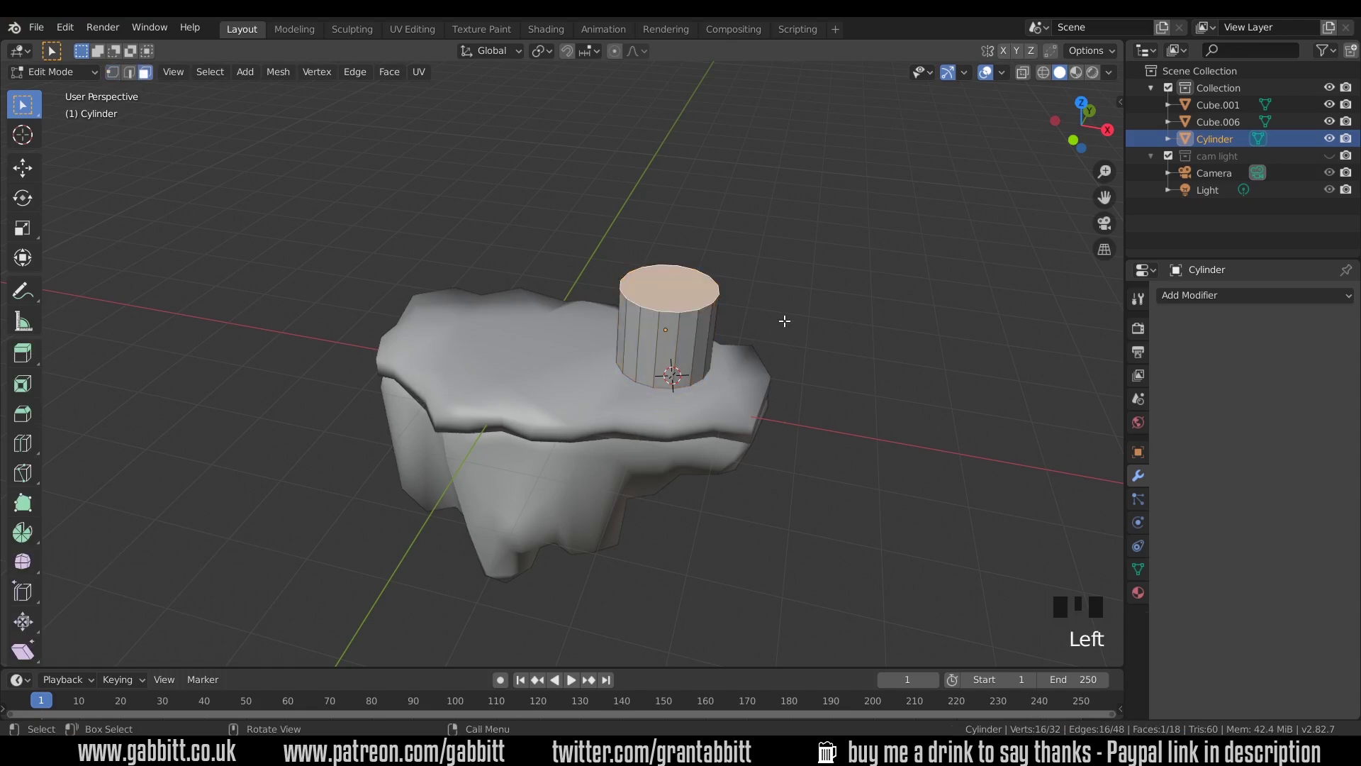
- Split the 3D viewport into three areas showing a perspective, a front orthographic and a right orthographic view of the model
{"action": "key", "text": "KP_1"}
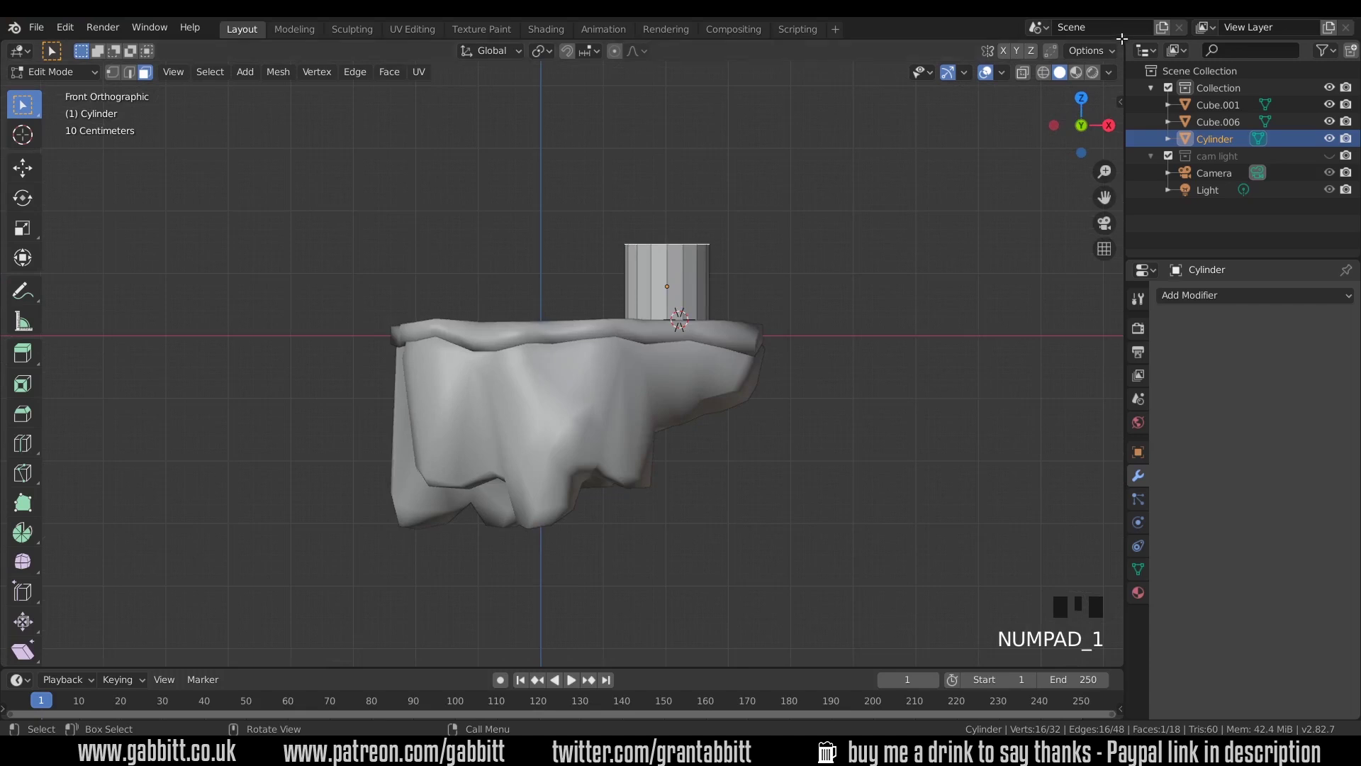
{"action": "left_click_drag", "start_coordinate": [1121, 44], "coordinate": [578, 49]}
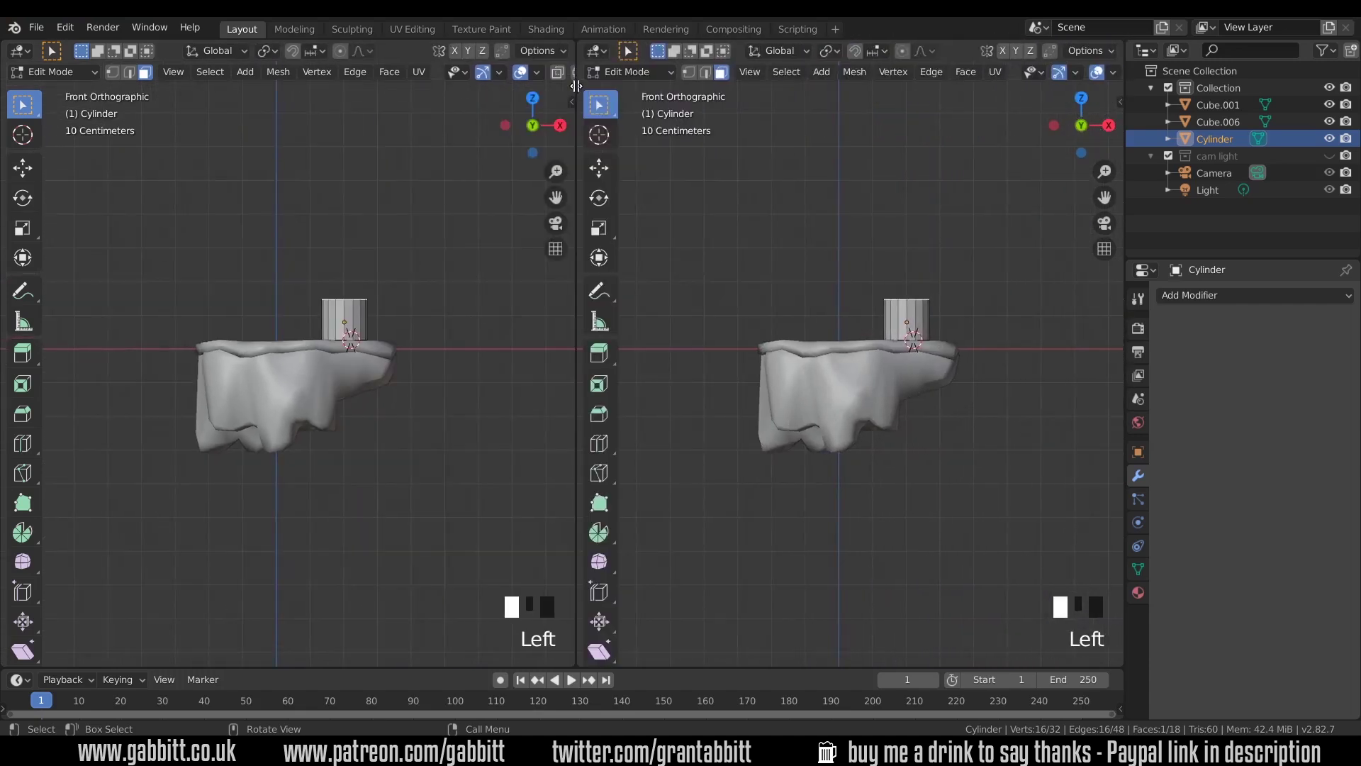
{"action": "left_click_drag", "start_coordinate": [1122, 40], "coordinate": [893, 344]}
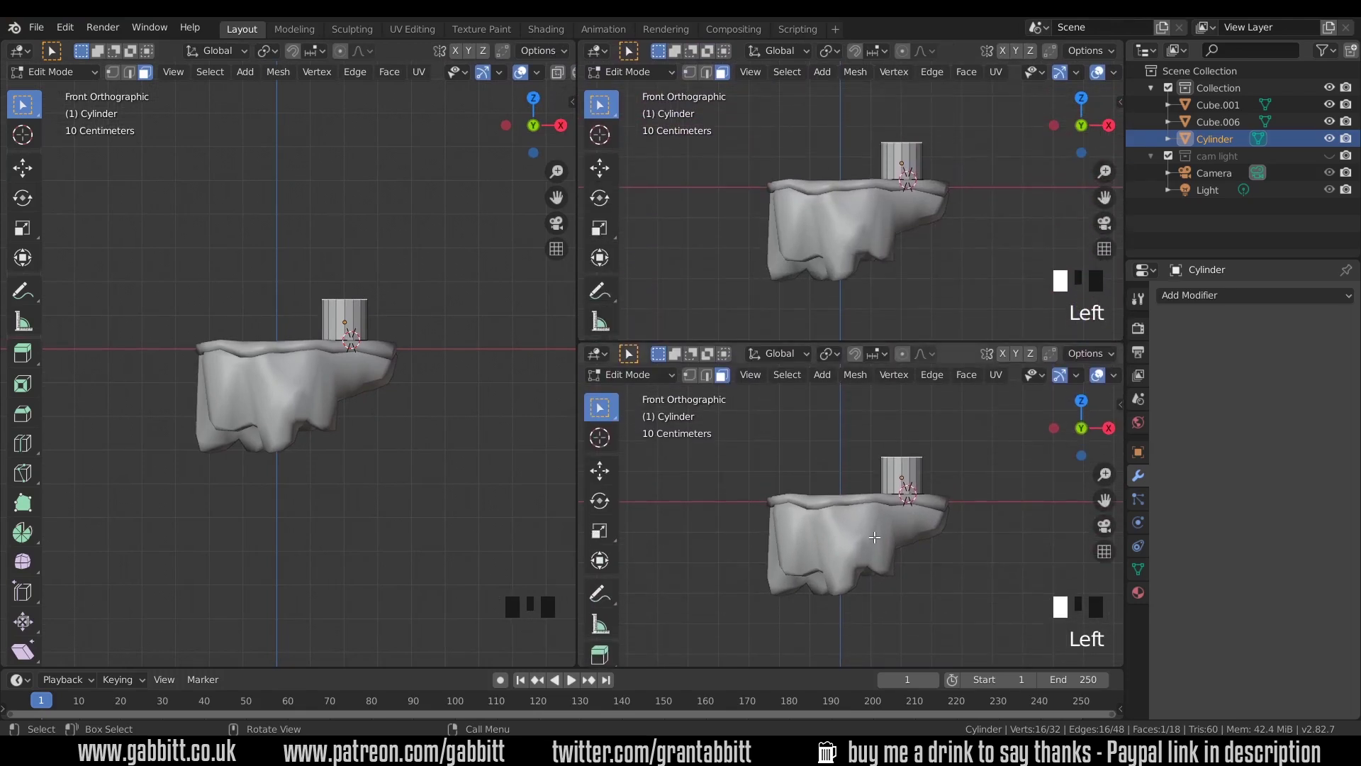
{"action": "key", "text": "KP_3"}
{"action": "middle_click_drag", "start_coordinate": [301, 396], "coordinate": [382, 421]}
{"action": "scroll", "coordinate": [381, 422], "scroll_direction": "up", "scroll_amount": 3}
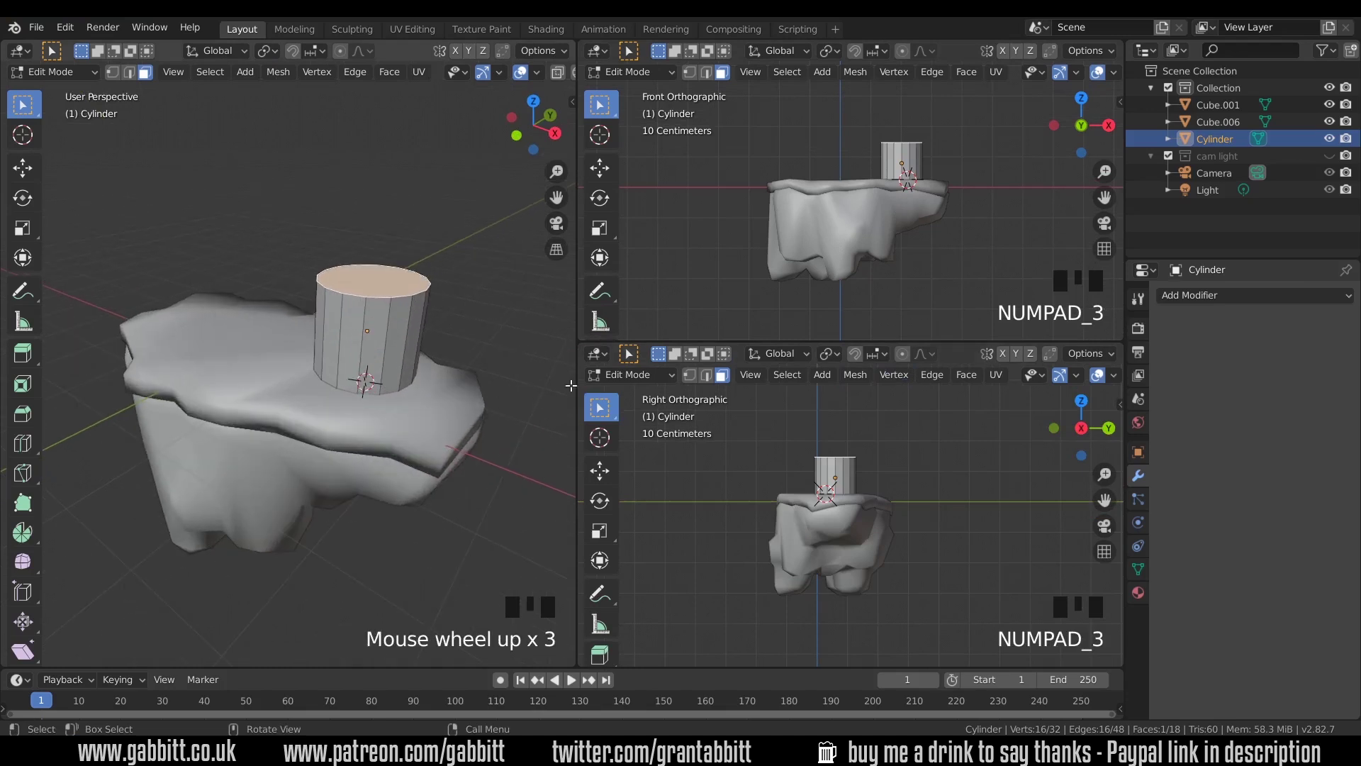
{"action": "middle_click_drag", "start_coordinate": [916, 210], "coordinate": [916, 298], "text": "ctrl"}
{"action": "middle_click_drag", "start_coordinate": [829, 434], "coordinate": [853, 502], "text": "shift"}
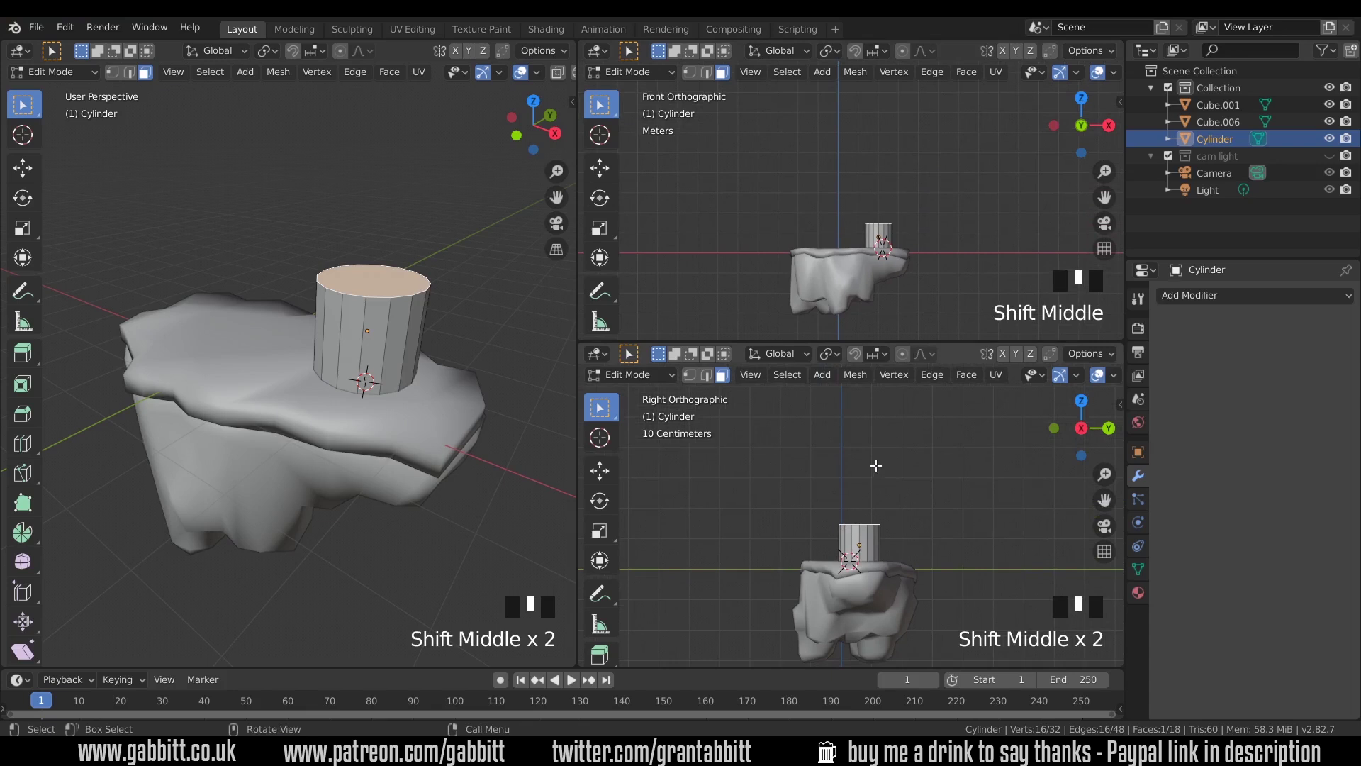
- Scale the cylinder's top face to 0.819 to taper the trunk base
{"action": "middle_click_drag", "start_coordinate": [392, 330], "coordinate": [389, 322]}
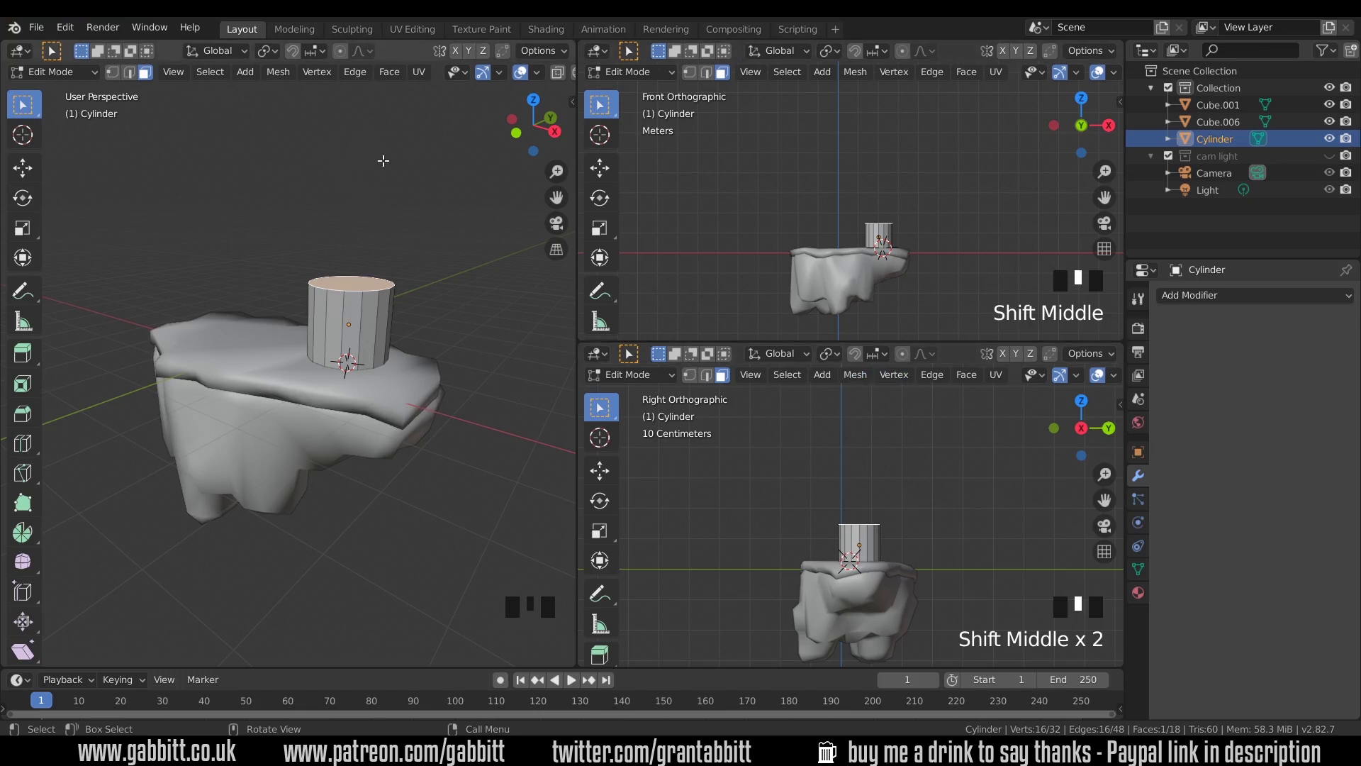
{"action": "key", "text": "s"}
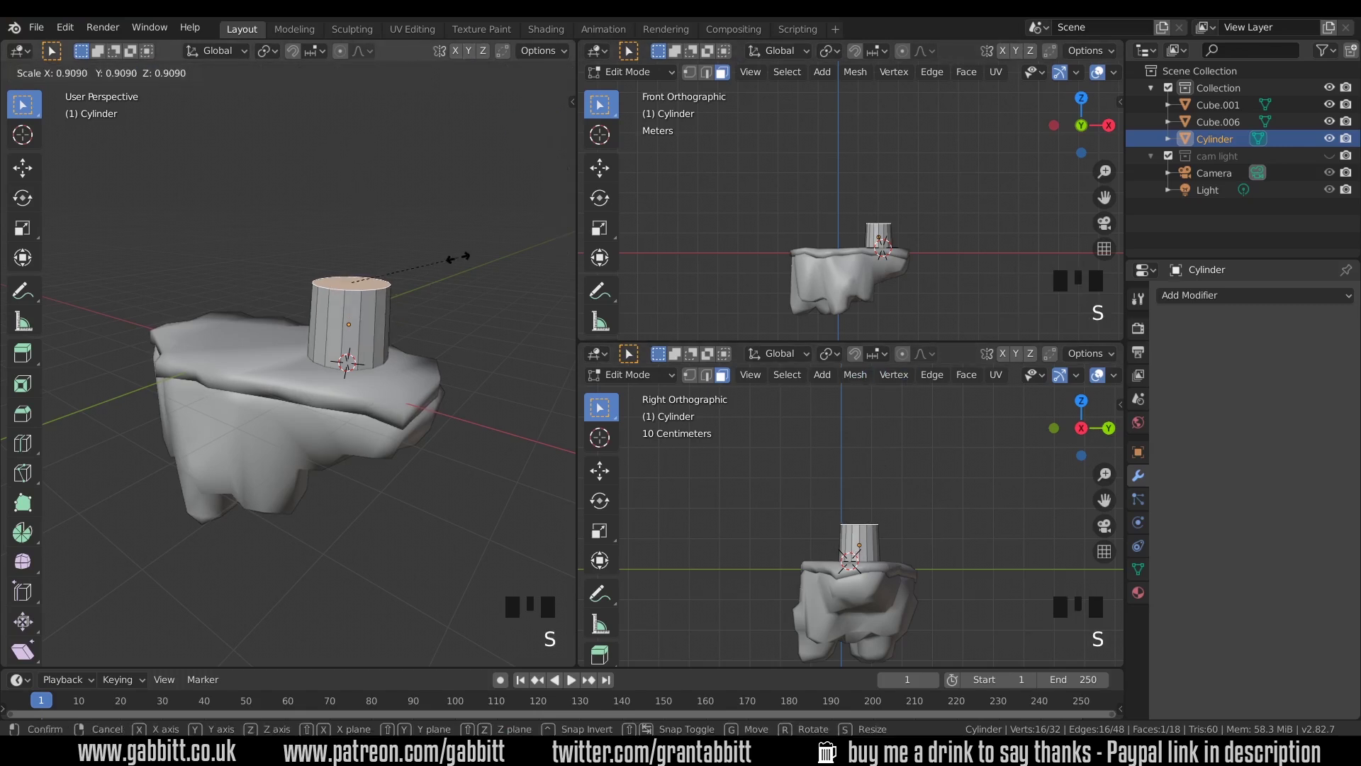
{"action": "left_click", "coordinate": [447, 259]}
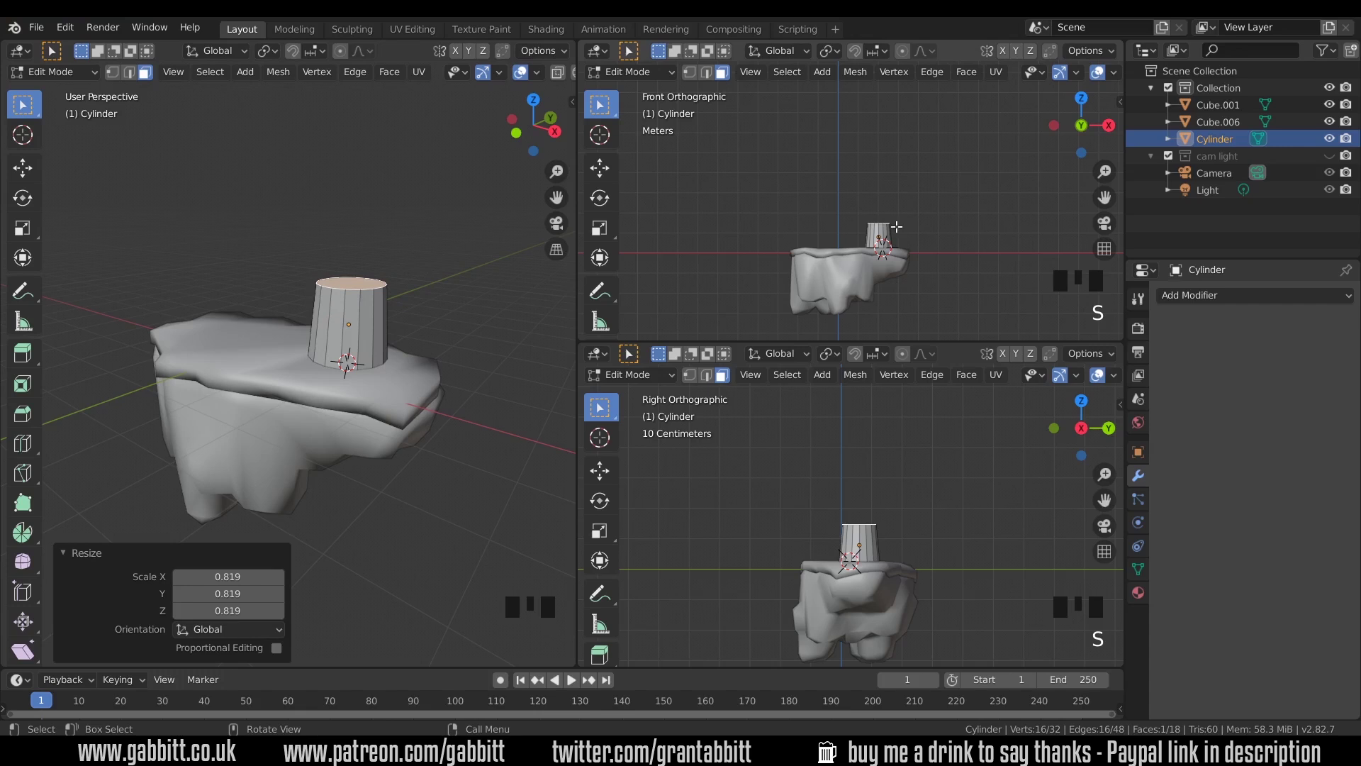
- Extrude the top face upward with a lean toward +X in the front view and scale its end to 0.823
{"action": "scroll", "coordinate": [897, 228], "scroll_direction": "up", "scroll_amount": 2}
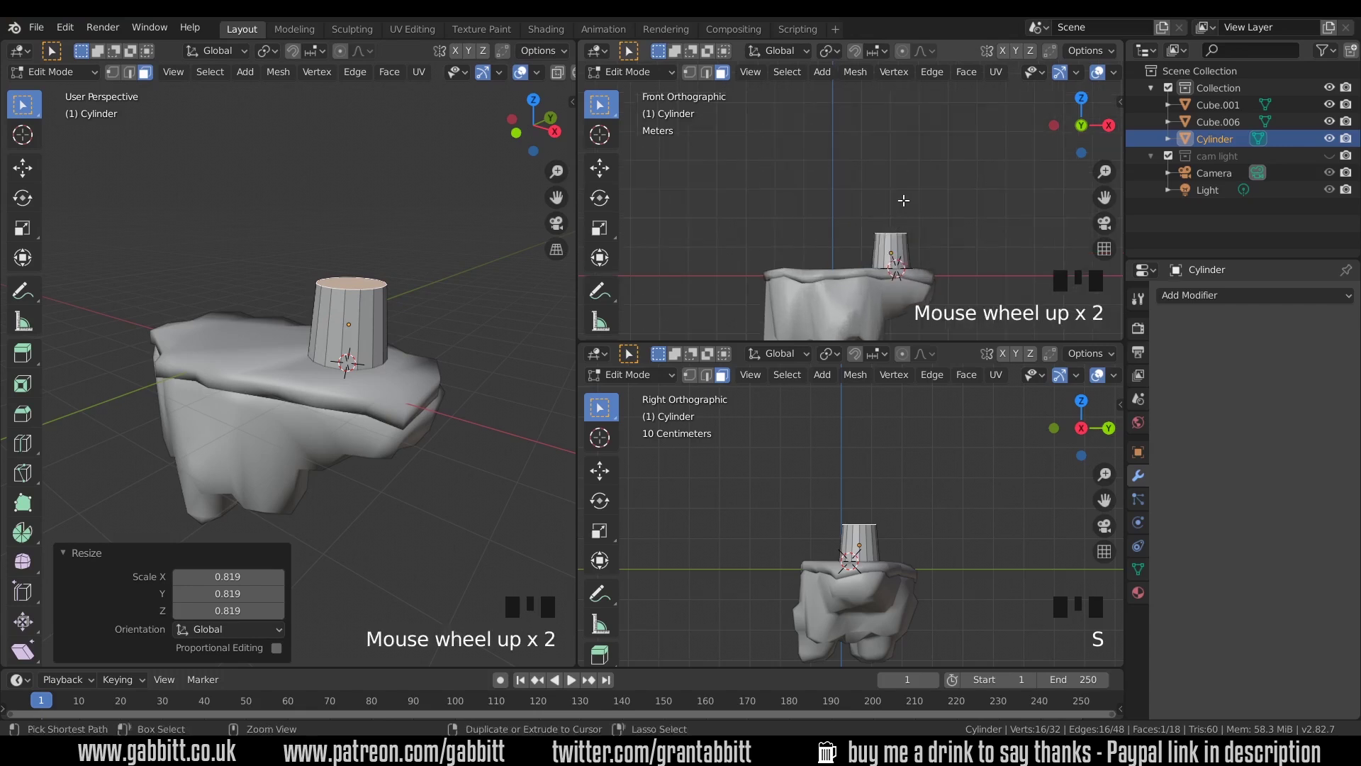
{"action": "right_click", "coordinate": [904, 201], "text": "ctrl"}
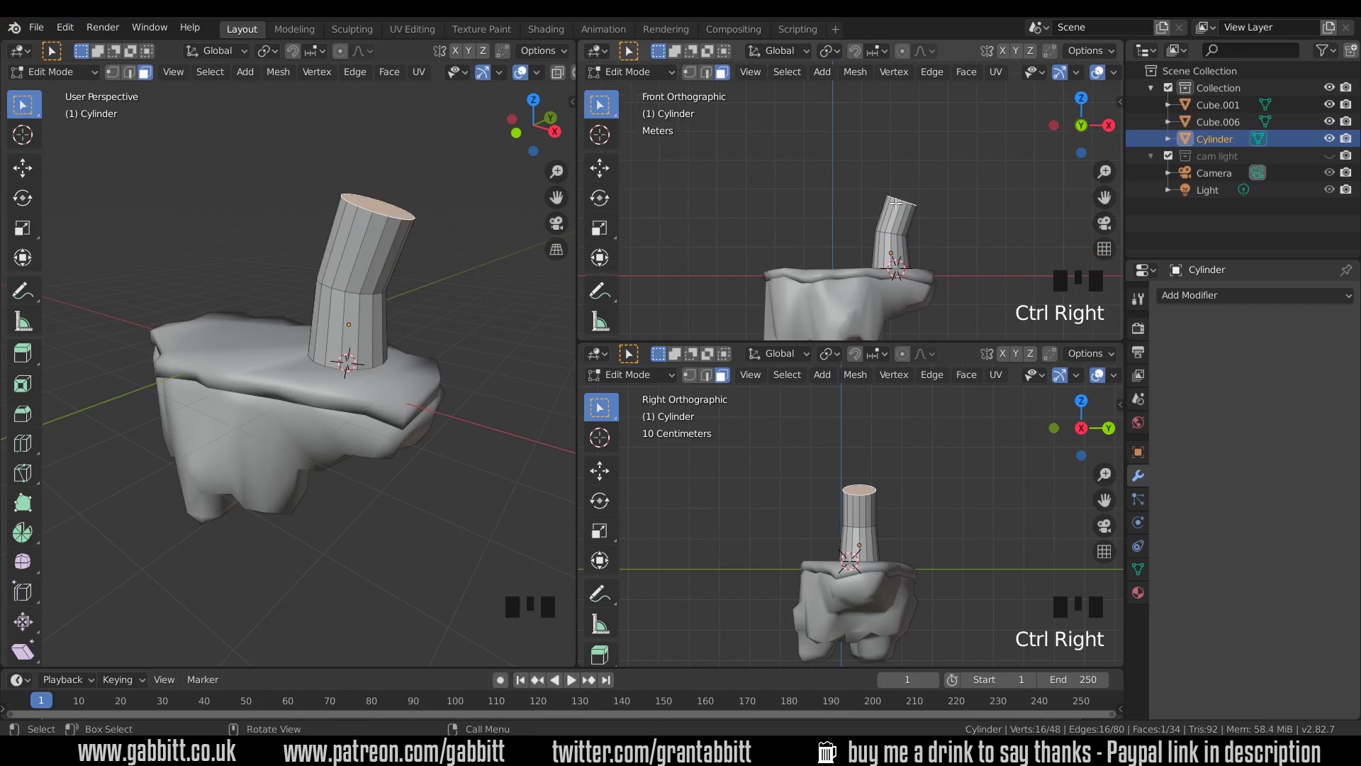
{"action": "key", "text": "s"}
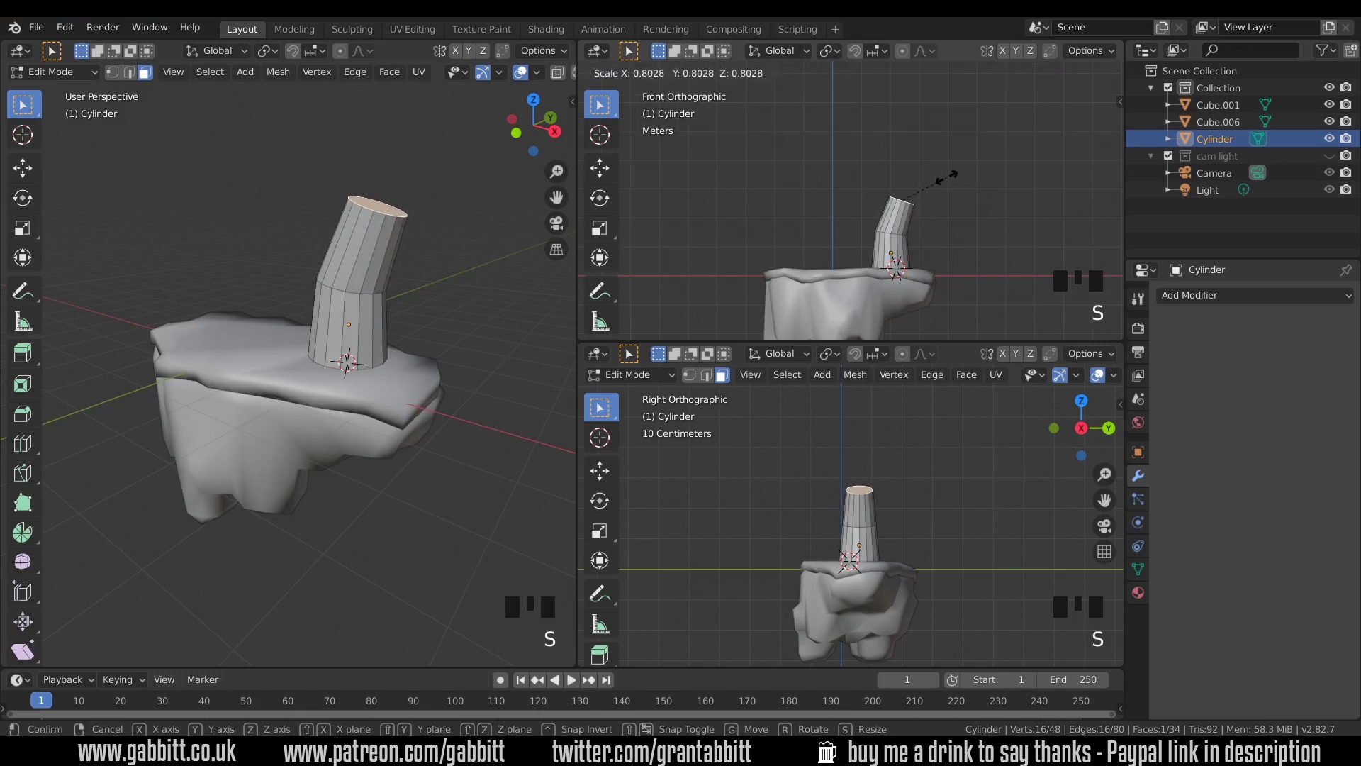
{"action": "left_click", "coordinate": [948, 176]}
- Extrude another trunk segment, reposition its end face, rotate it -12.2° and scale it to 0.957
{"action": "key", "text": "e"}
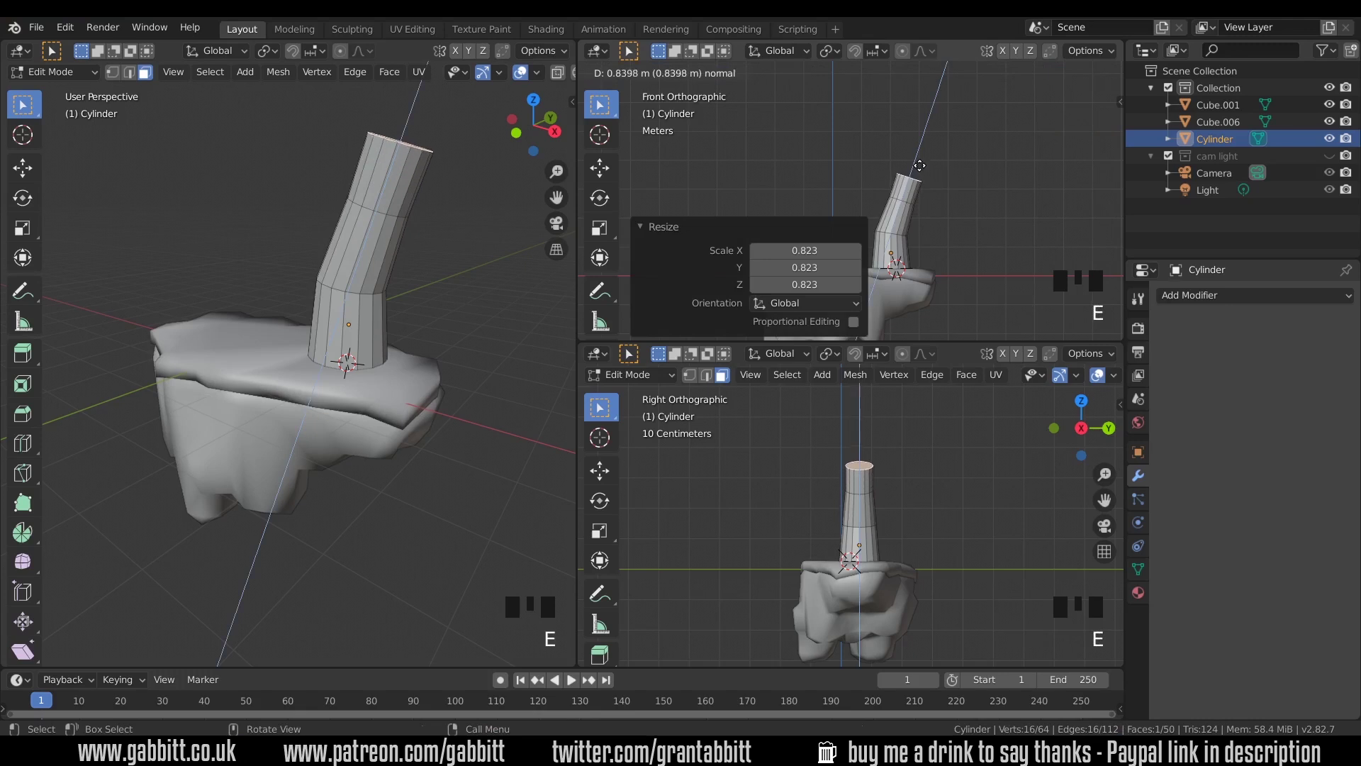
{"action": "left_click", "coordinate": [933, 166]}
{"action": "key", "text": "g"}
{"action": "left_click", "coordinate": [979, 169]}
{"action": "key", "text": "r"}
{"action": "left_click", "coordinate": [978, 155]}
{"action": "key", "text": "s"}
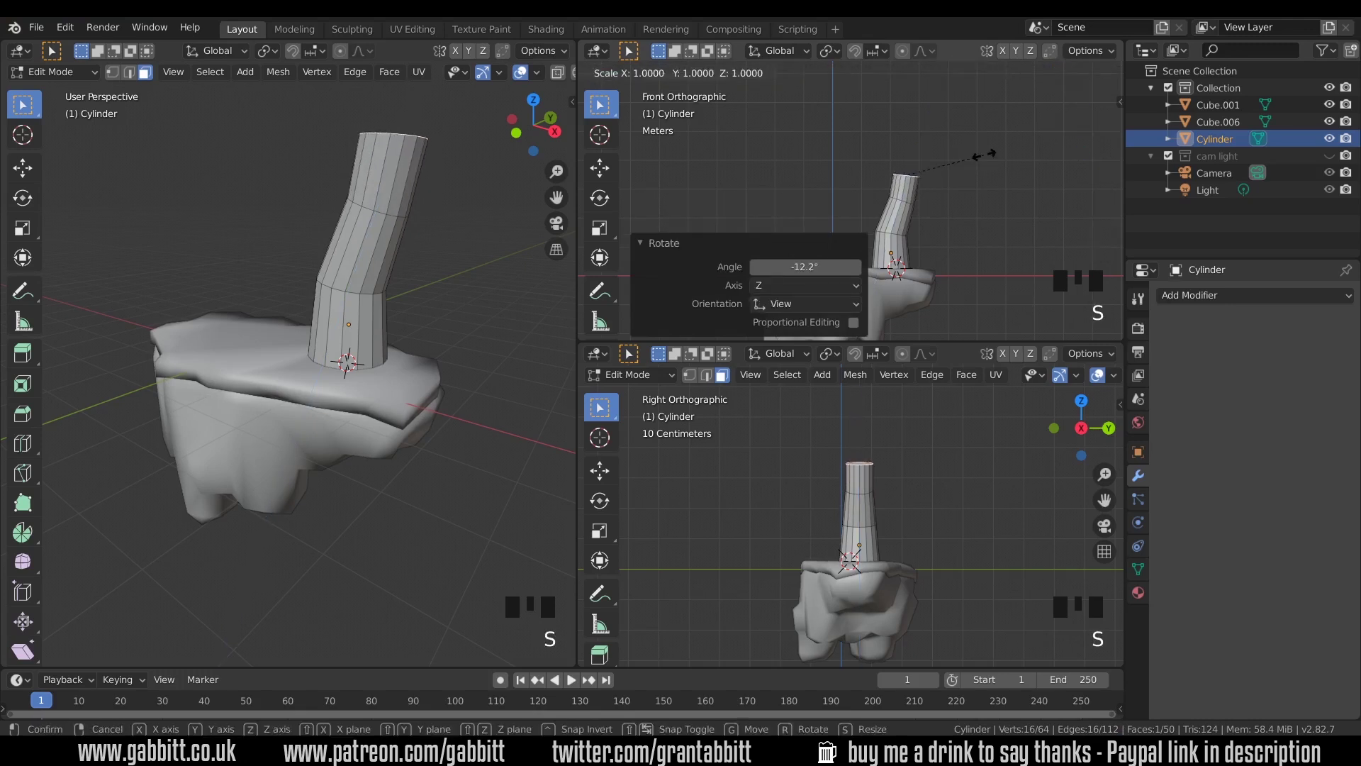
{"action": "left_click", "coordinate": [981, 155]}
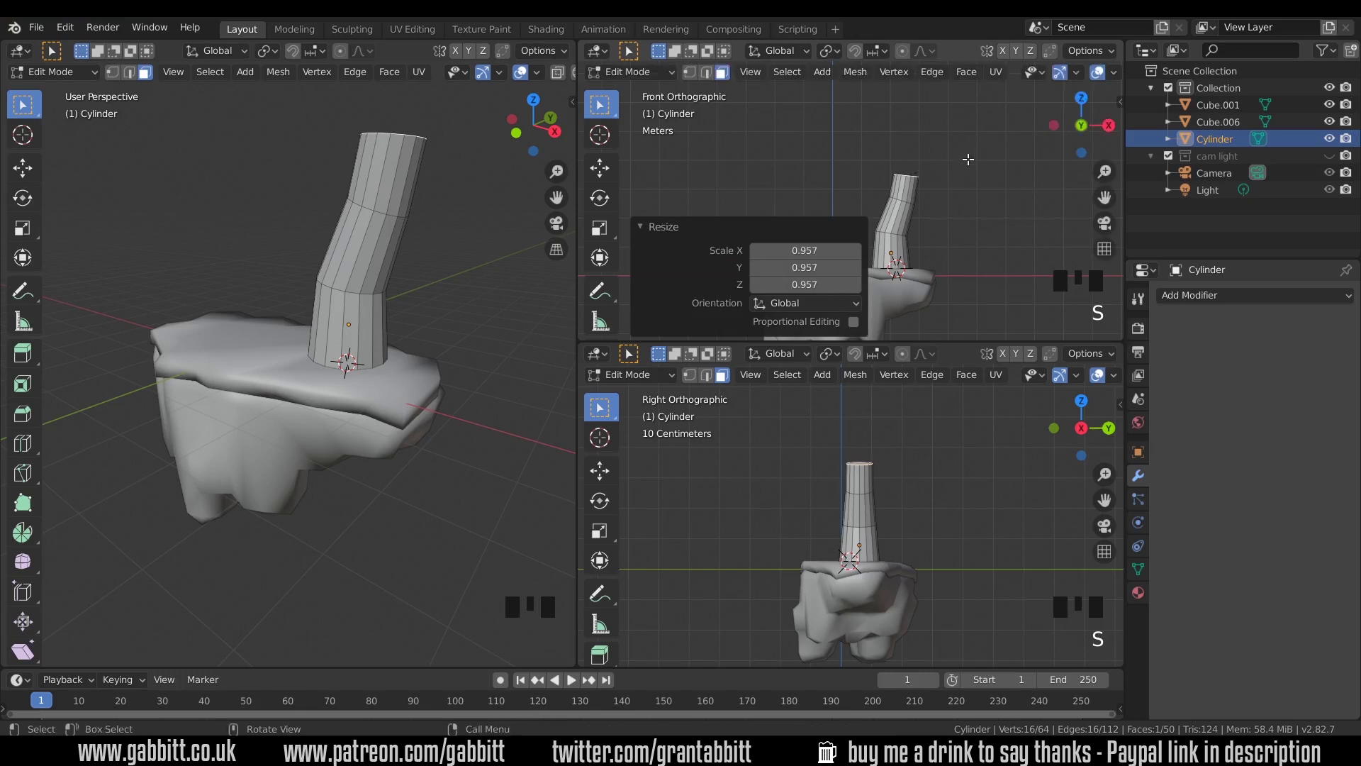
{"action": "left_click", "coordinate": [641, 227]}
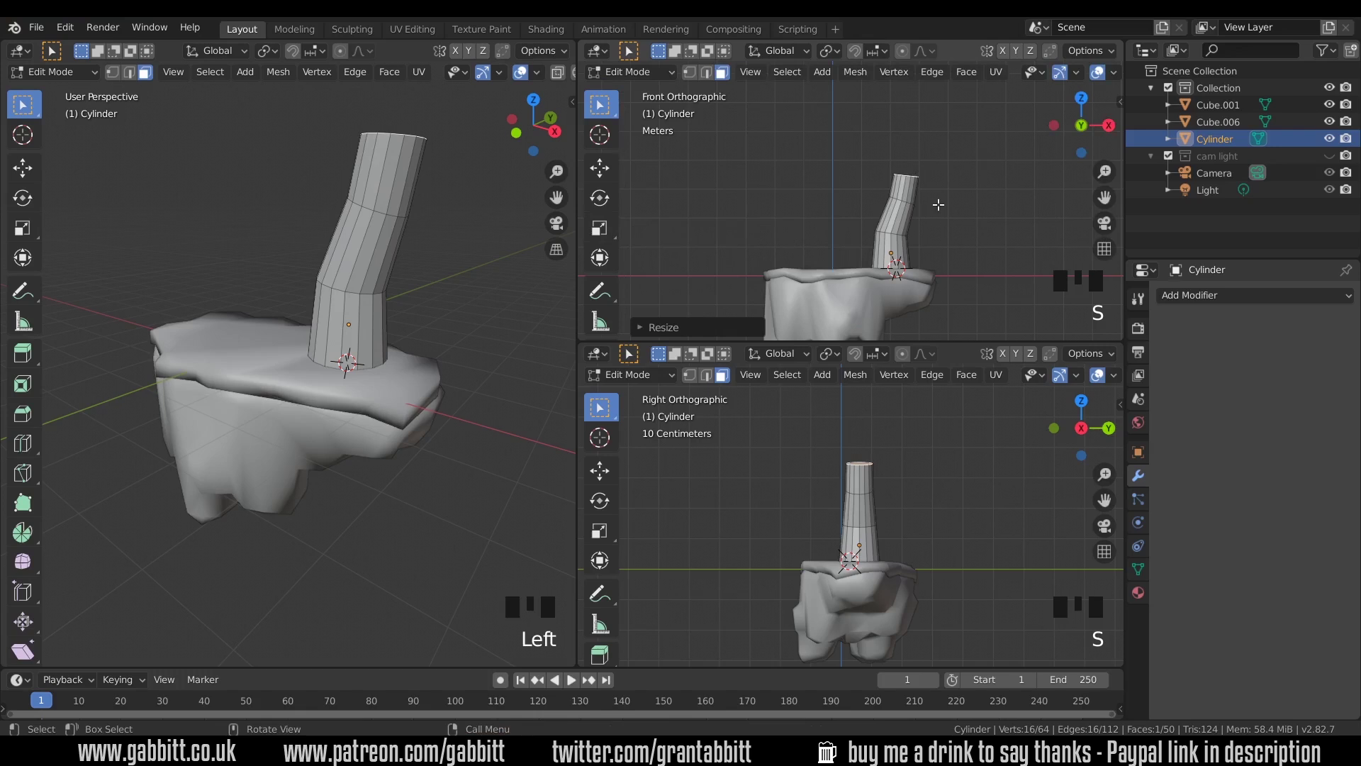
- Extrude three more segments in the front view, curving the trunk back toward -X and scaling the end faces down progressively
{"action": "right_click", "coordinate": [902, 147], "text": "ctrl"}
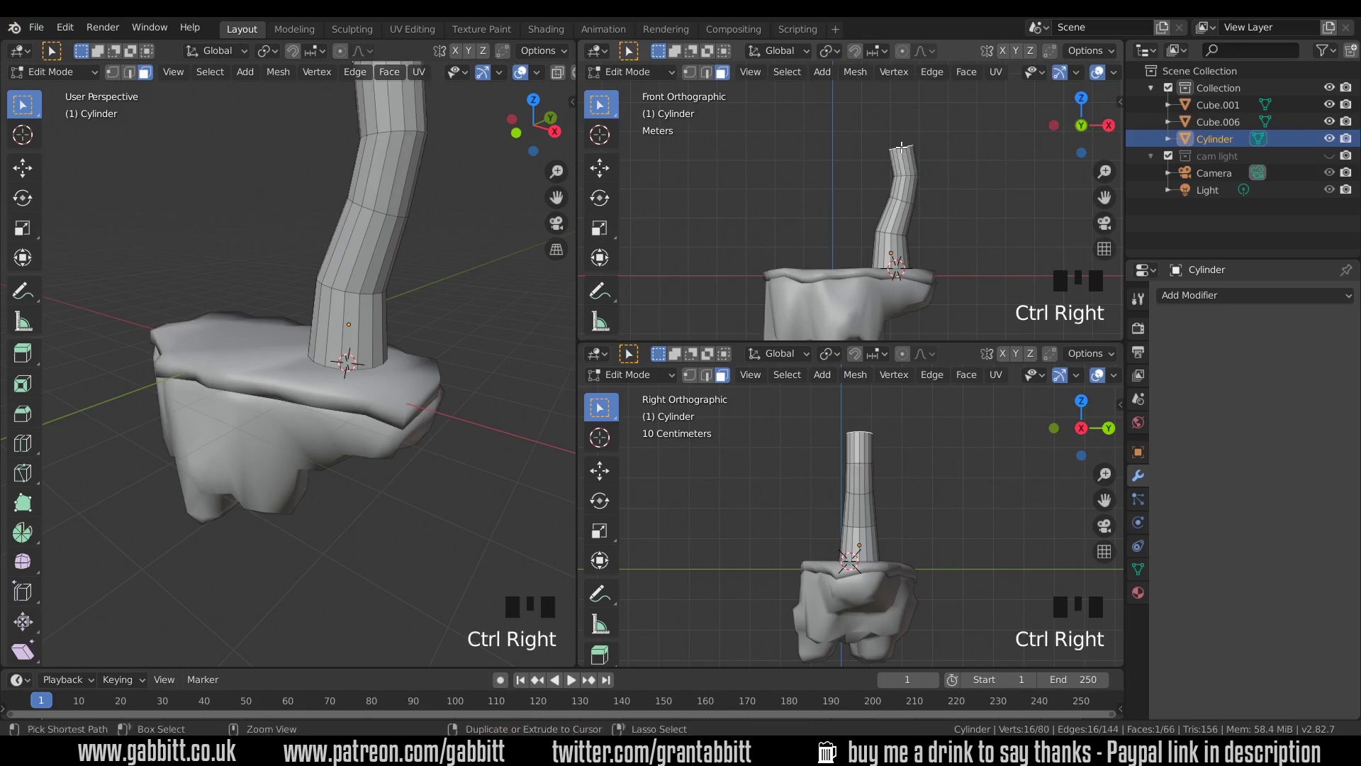
{"action": "key", "text": "s"}
{"action": "left_click", "coordinate": [954, 126]}
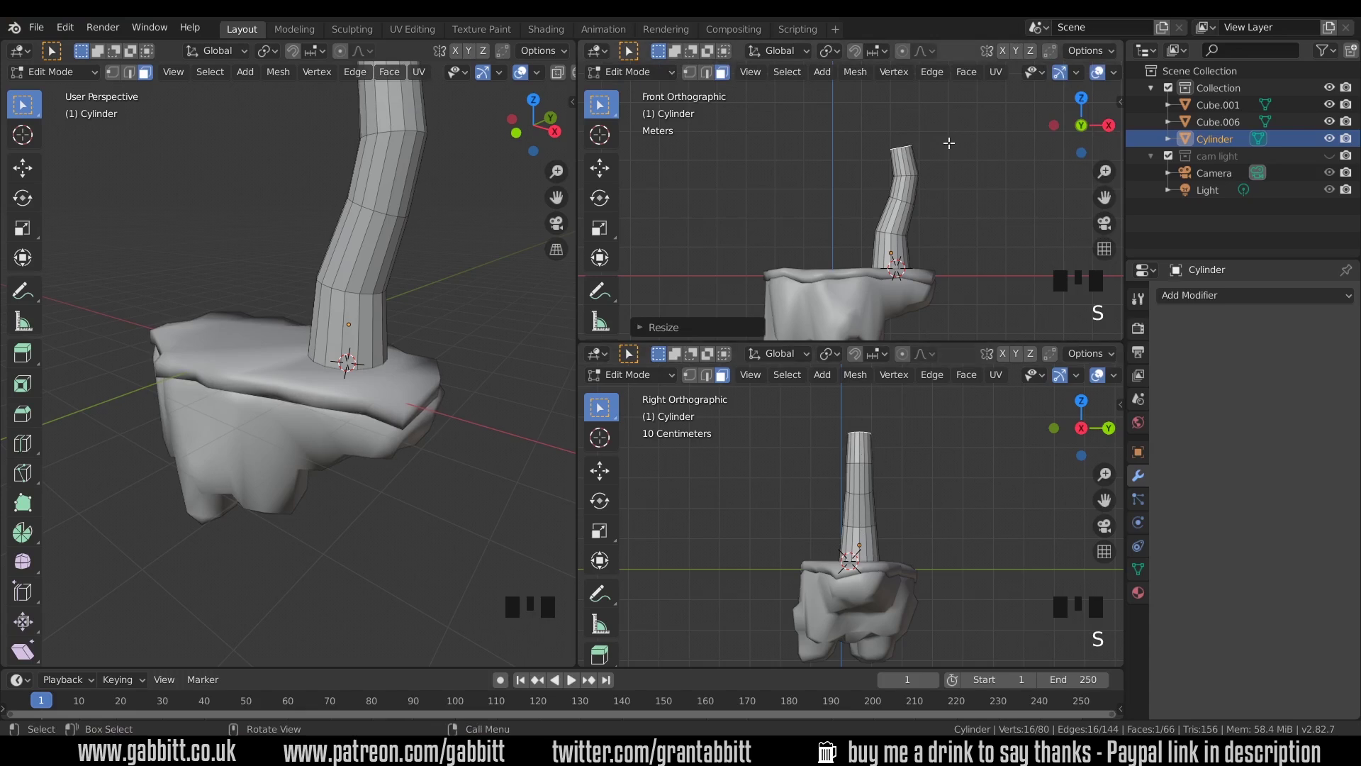
{"action": "middle_click_drag", "start_coordinate": [930, 132], "coordinate": [936, 182], "text": "shift"}
{"action": "right_click", "coordinate": [906, 178], "text": "ctrl"}
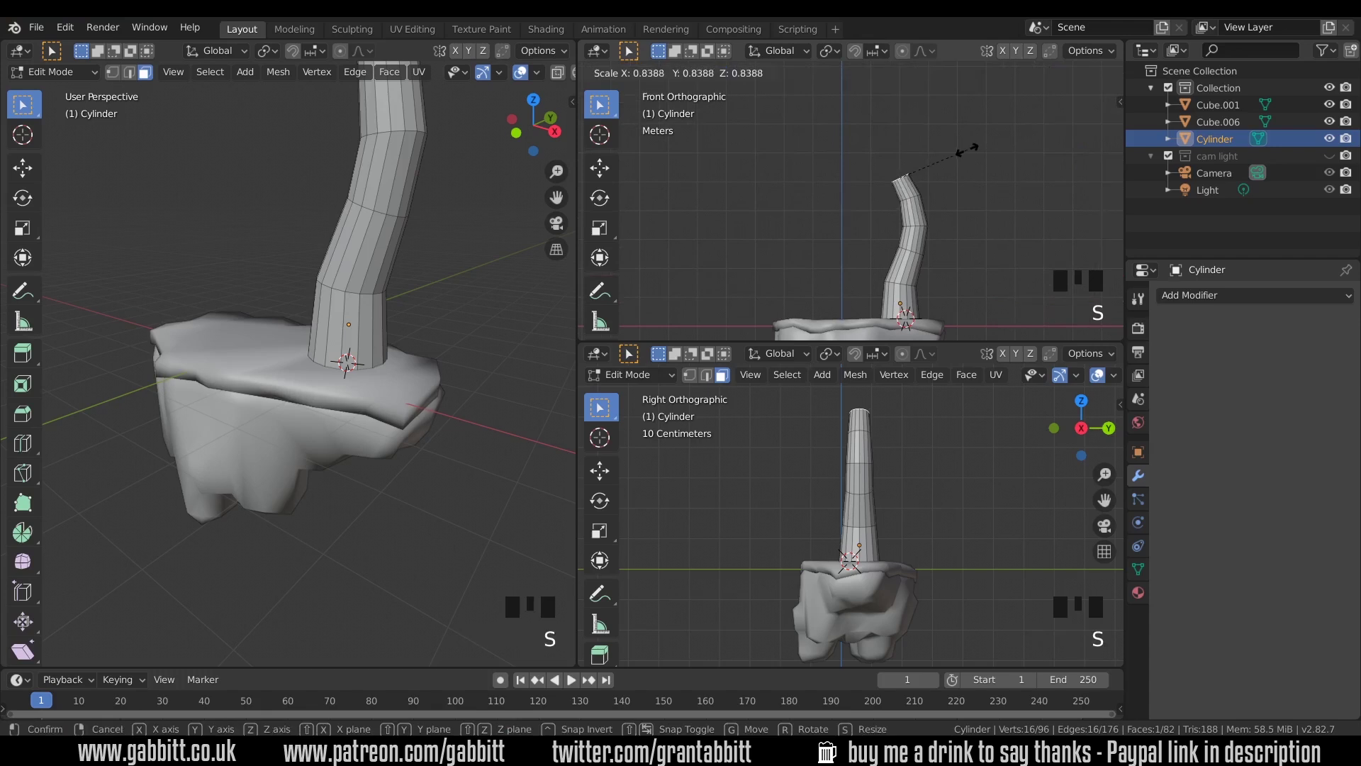
{"action": "right_click", "coordinate": [900, 164], "text": "ctrl"}
{"action": "key", "text": "s"}
{"action": "left_click", "coordinate": [971, 219]}
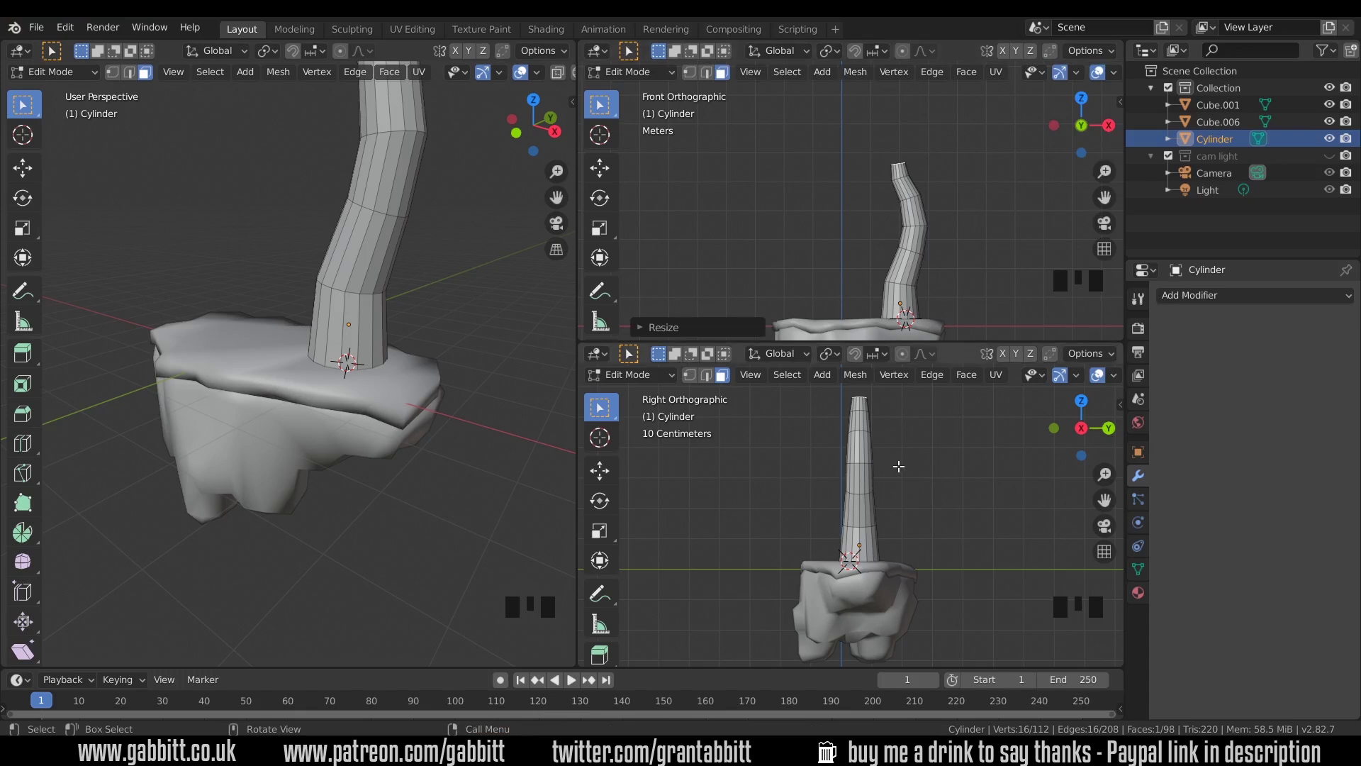
- Move the trunk's lower edge loops sideways in the right view to bend it, shifting the last selection -0.18 m along Y
{"action": "key", "text": "2"}
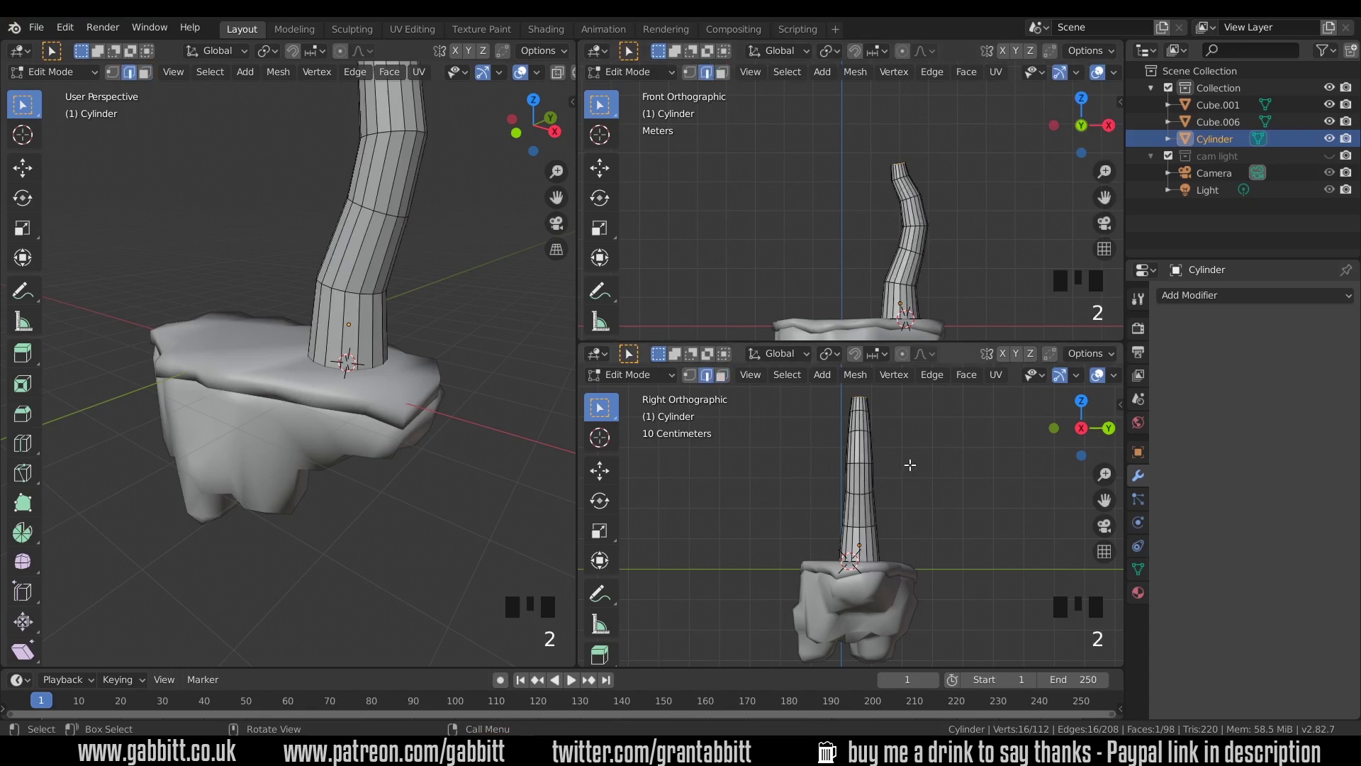
{"action": "left_click", "coordinate": [856, 461], "text": "alt"}
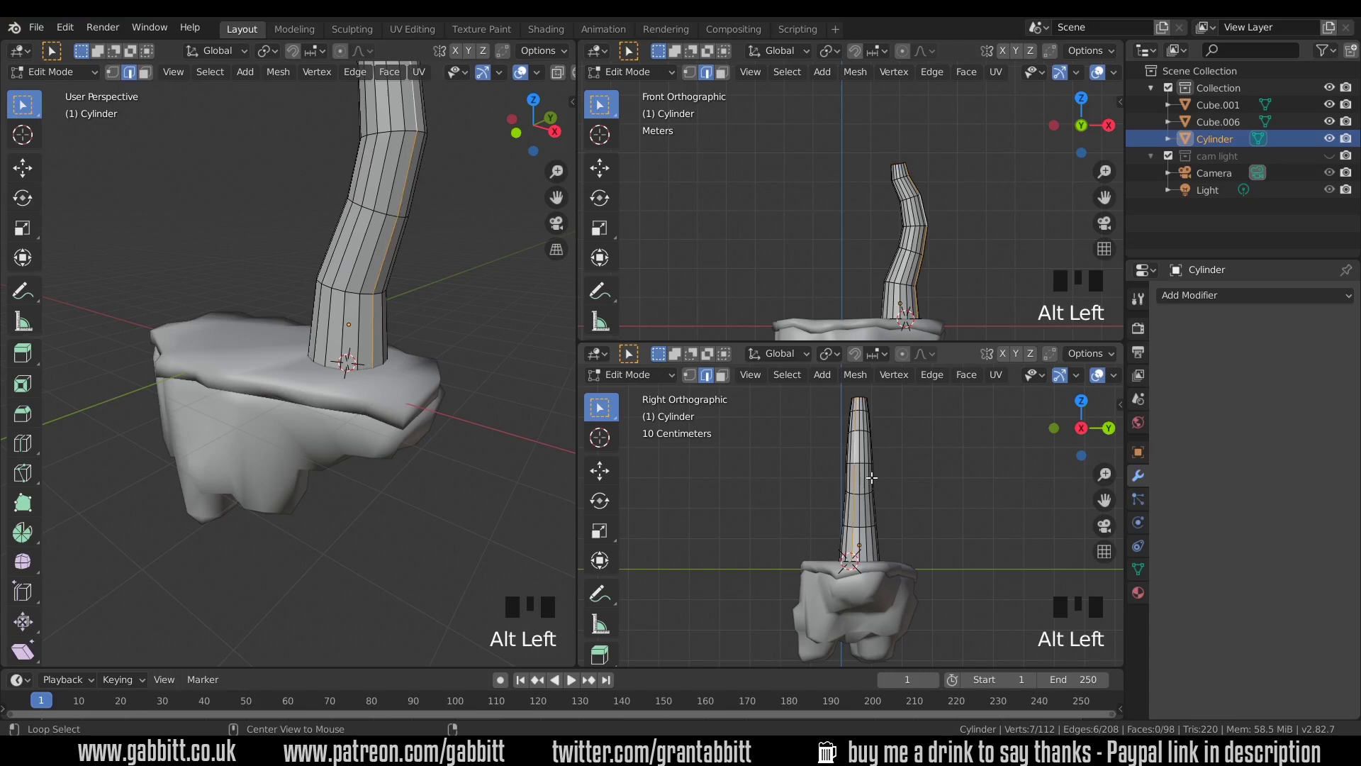
{"action": "scroll", "coordinate": [873, 475], "scroll_direction": "up", "scroll_amount": 4}
{"action": "left_click", "coordinate": [875, 406], "text": "alt"}
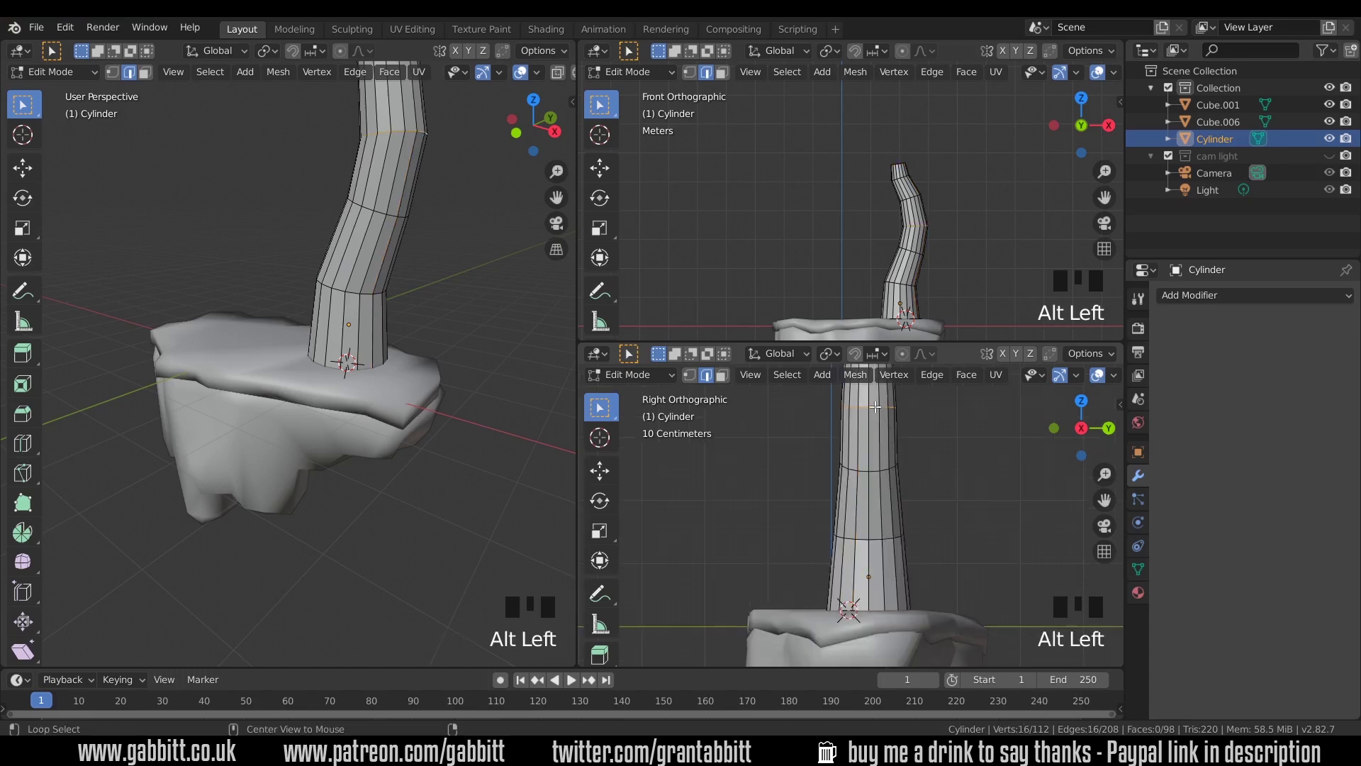
{"action": "key", "text": "g"}
{"action": "left_click", "coordinate": [920, 464]}
{"action": "left_click", "coordinate": [924, 465], "text": "alt"}
{"action": "key", "text": "g"}
{"action": "left_click", "coordinate": [908, 462]}
{"action": "key", "text": "g"}
{"action": "left_click", "coordinate": [951, 440]}
- Select two upper edge loops of the trunk and move them in the right view to refine its bend
{"action": "scroll", "coordinate": [951, 439], "scroll_direction": "down", "scroll_amount": 2}
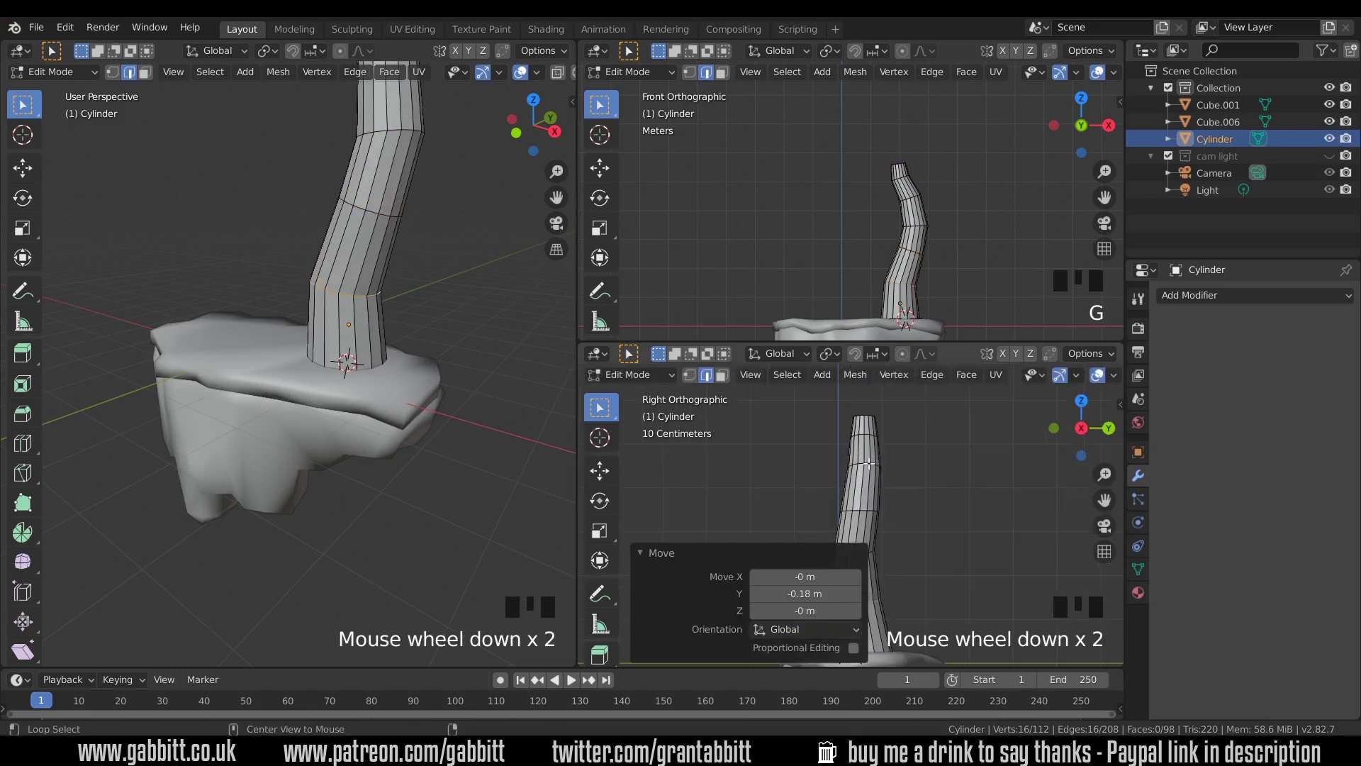
{"action": "left_click", "coordinate": [869, 435], "text": "alt"}
{"action": "left_click", "coordinate": [869, 465], "text": "alt"}
{"action": "left_click", "coordinate": [886, 468], "text": "alt+shift"}
{"action": "key", "text": "g"}
{"action": "left_click", "coordinate": [901, 458]}
{"action": "middle_click_drag", "start_coordinate": [900, 497], "coordinate": [922, 471]}
{"action": "scroll", "coordinate": [929, 468], "scroll_direction": "down", "scroll_amount": 2}
{"action": "middle_click_drag", "start_coordinate": [940, 522], "coordinate": [861, 519]}
{"action": "left_click", "coordinate": [646, 552]}
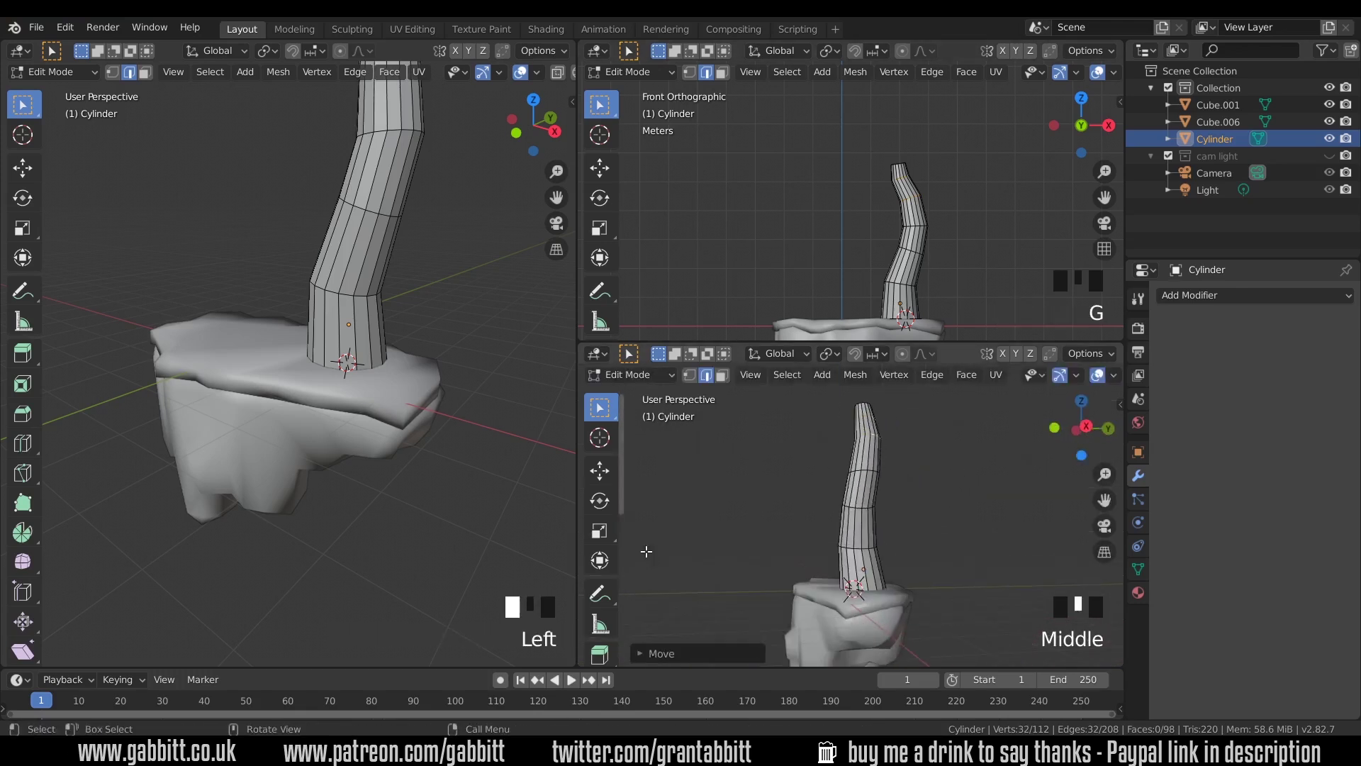
{"action": "middle_click_drag", "start_coordinate": [644, 550], "coordinate": [914, 529]}
{"action": "left_click", "coordinate": [958, 451]}
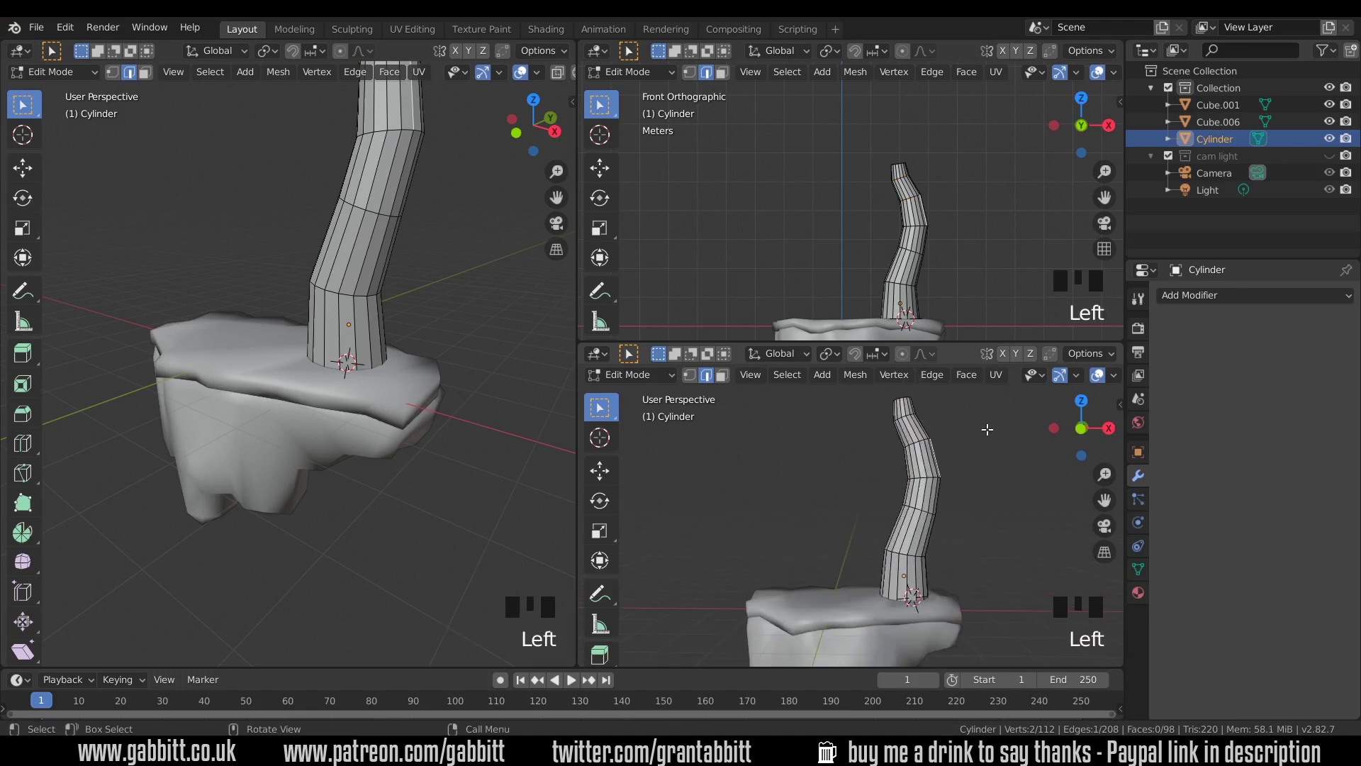
- Try scaling and rotating the face ring just below the trunk's tip, and undo those changes
{"action": "middle_click_drag", "start_coordinate": [987, 430], "coordinate": [935, 478], "text": "shift"}
{"action": "scroll", "coordinate": [935, 478], "scroll_direction": "up", "scroll_amount": 2}
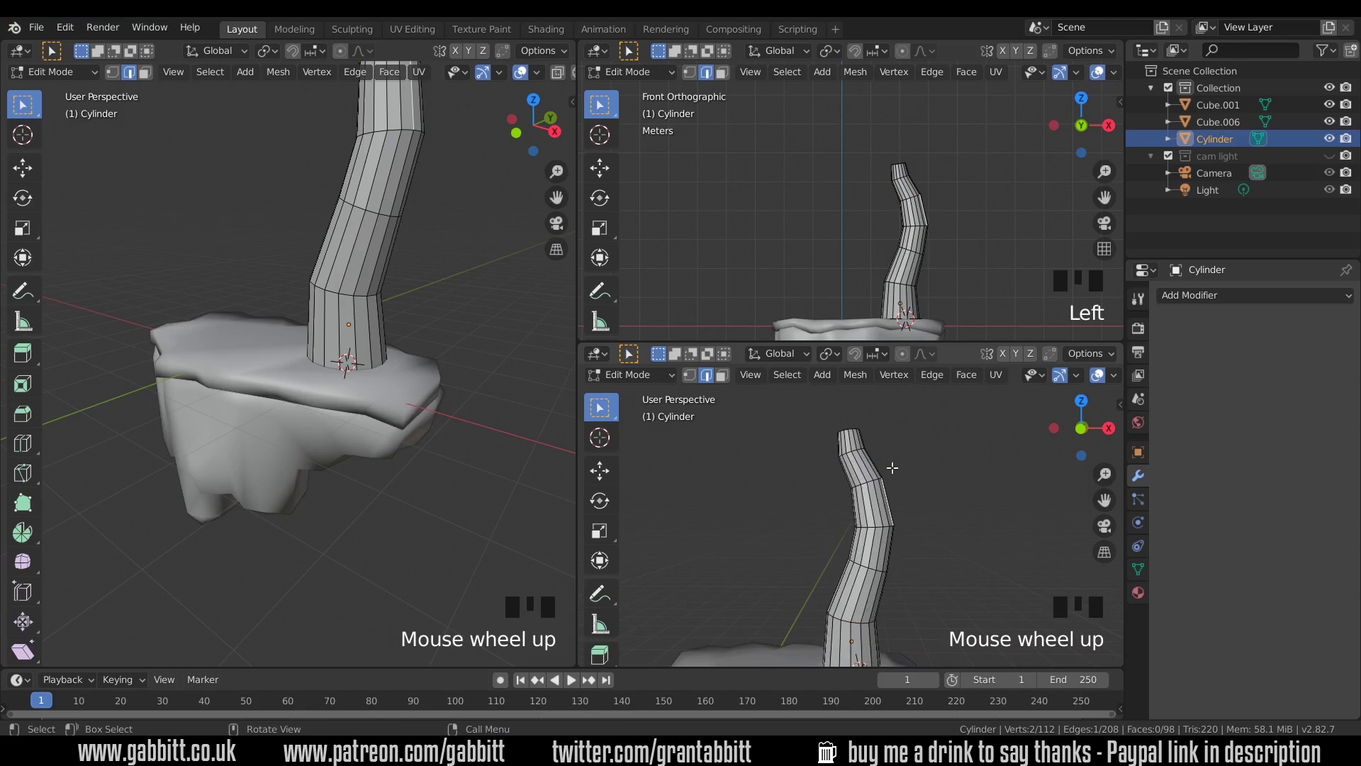
{"action": "key", "text": "3"}
{"action": "left_click", "coordinate": [858, 463], "text": "alt"}
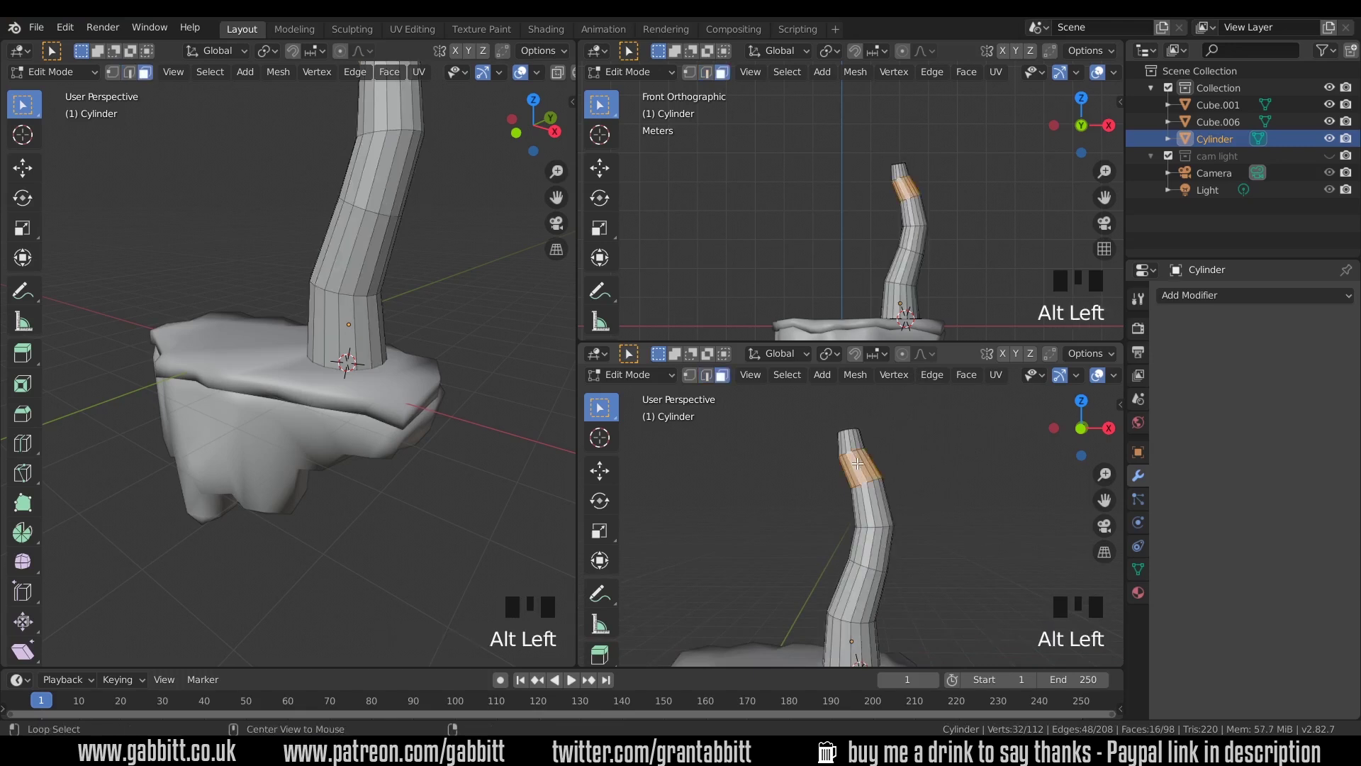
{"action": "key", "text": "s"}
{"action": "left_click", "coordinate": [1004, 434]}
{"action": "key", "text": "r"}
{"action": "left_click", "coordinate": [989, 481]}
{"action": "middle_click_drag", "start_coordinate": [989, 480], "coordinate": [897, 477], "text": "shift"}
{"action": "key", "text": "ctrl+z"}
{"action": "key", "text": "ctrl+z"}
{"action": "key", "text": "ctrl+z"}
{"action": "key", "text": "ctrl+z"}
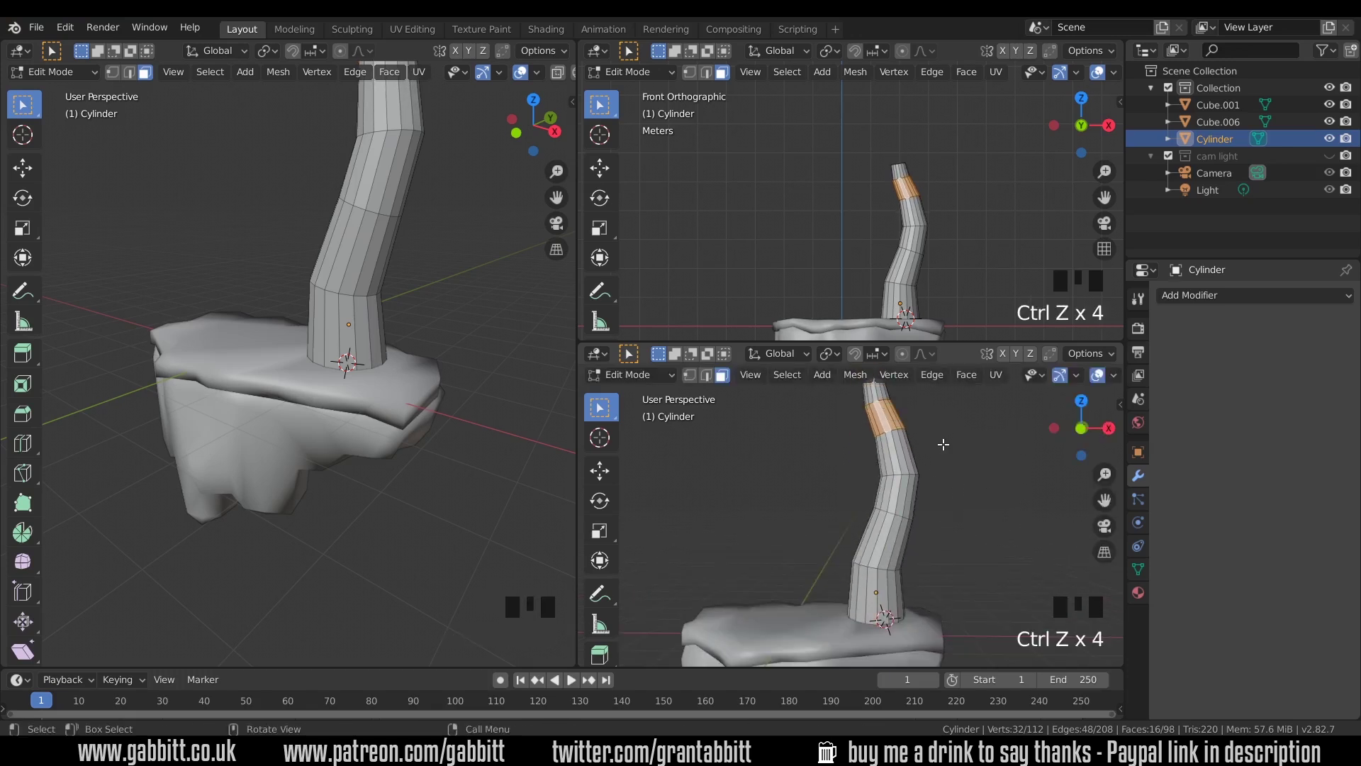
- Bevel the edge loop at the trunk's middle bend with one segment, about 0.39 m wide
{"action": "key", "text": "2"}
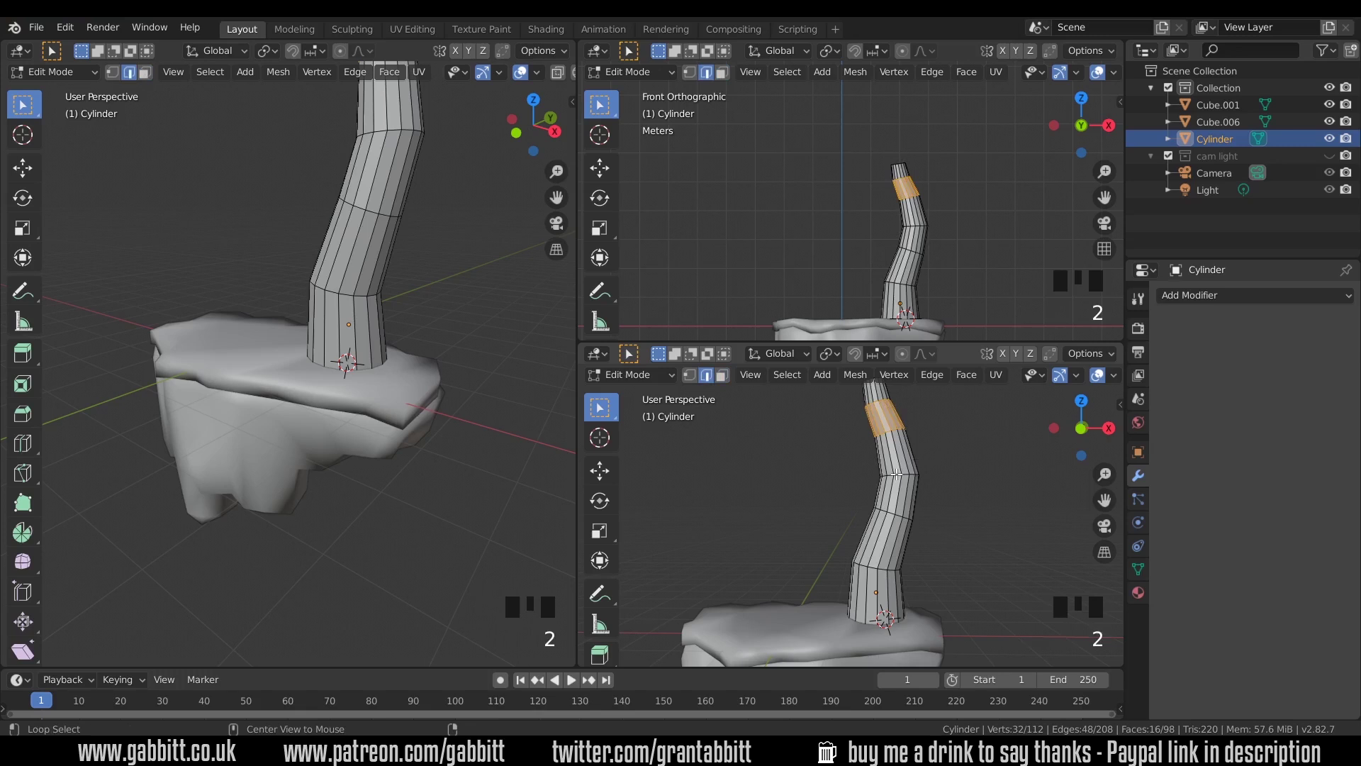
{"action": "left_click", "coordinate": [897, 474], "text": "alt"}
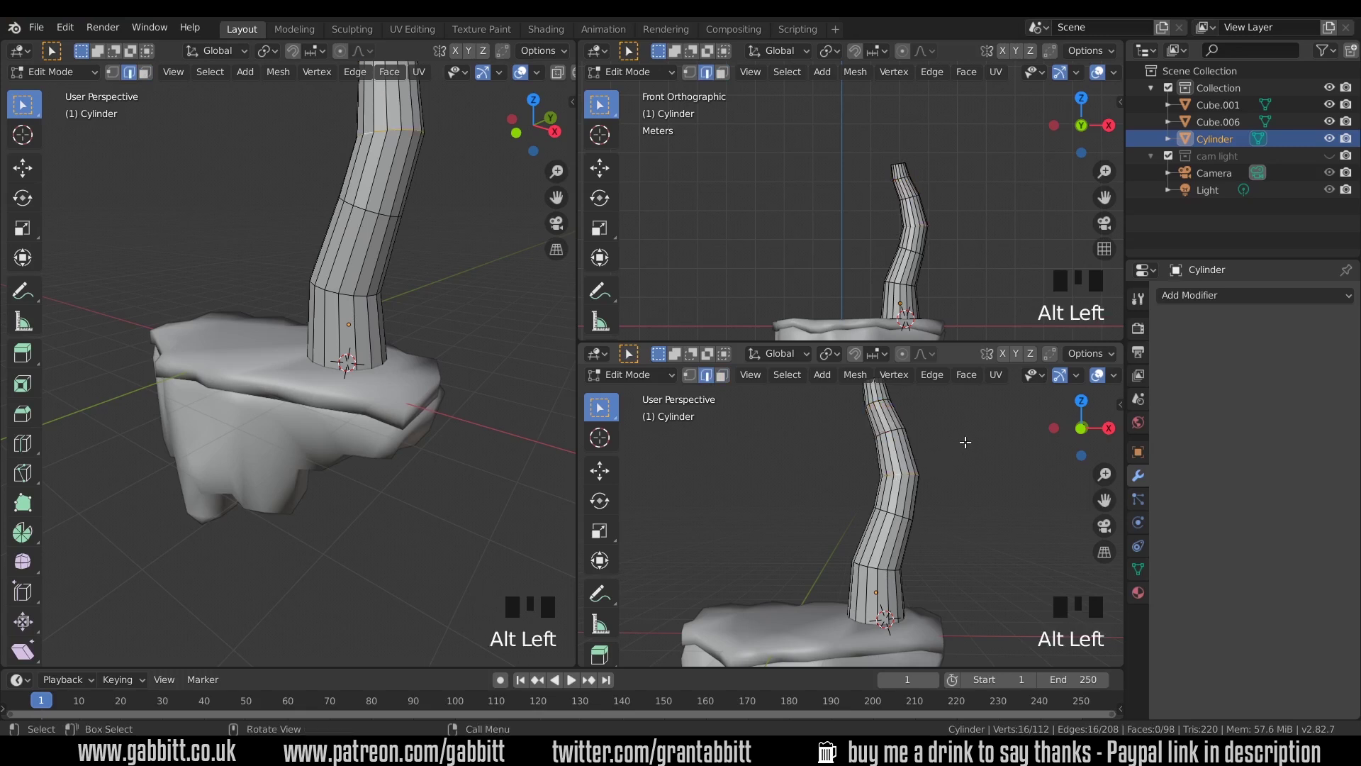
{"action": "key", "text": "ctrl+b"}
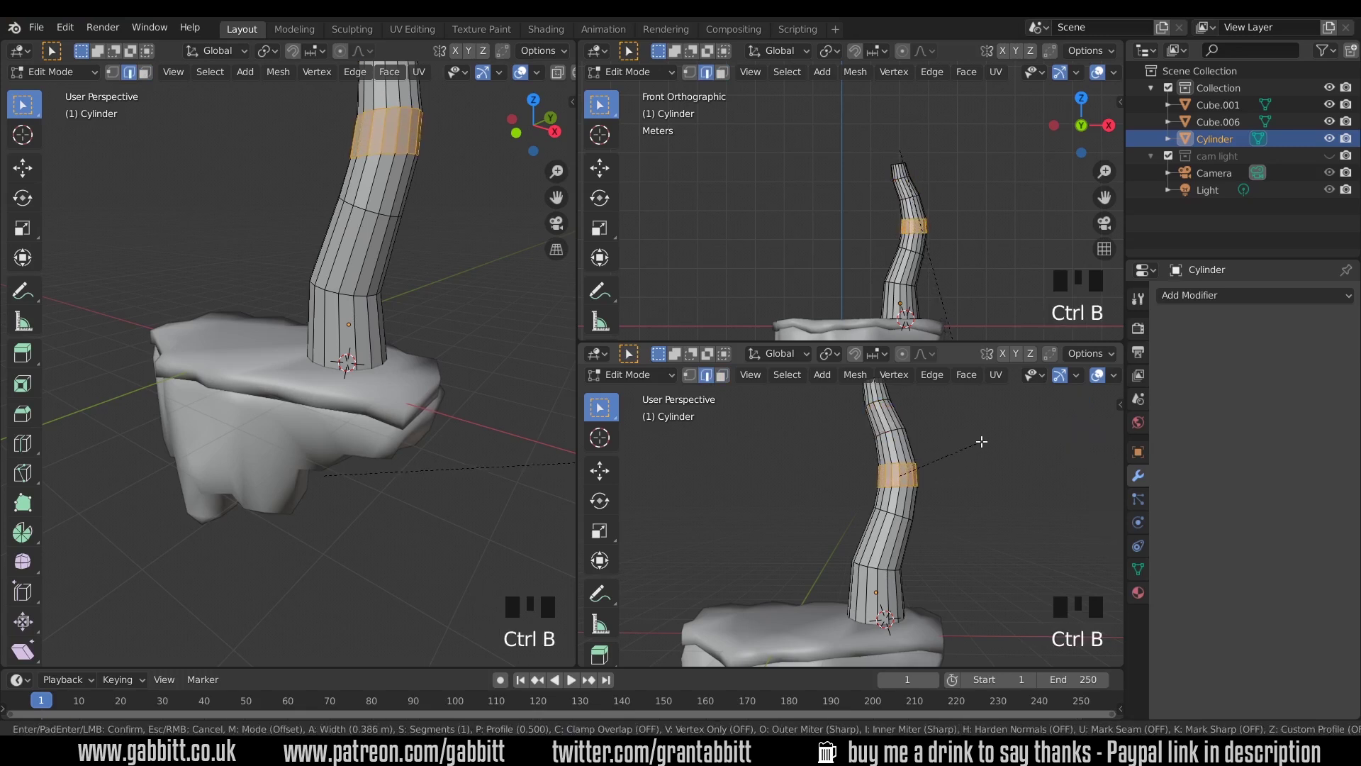
{"action": "left_click", "coordinate": [980, 446]}
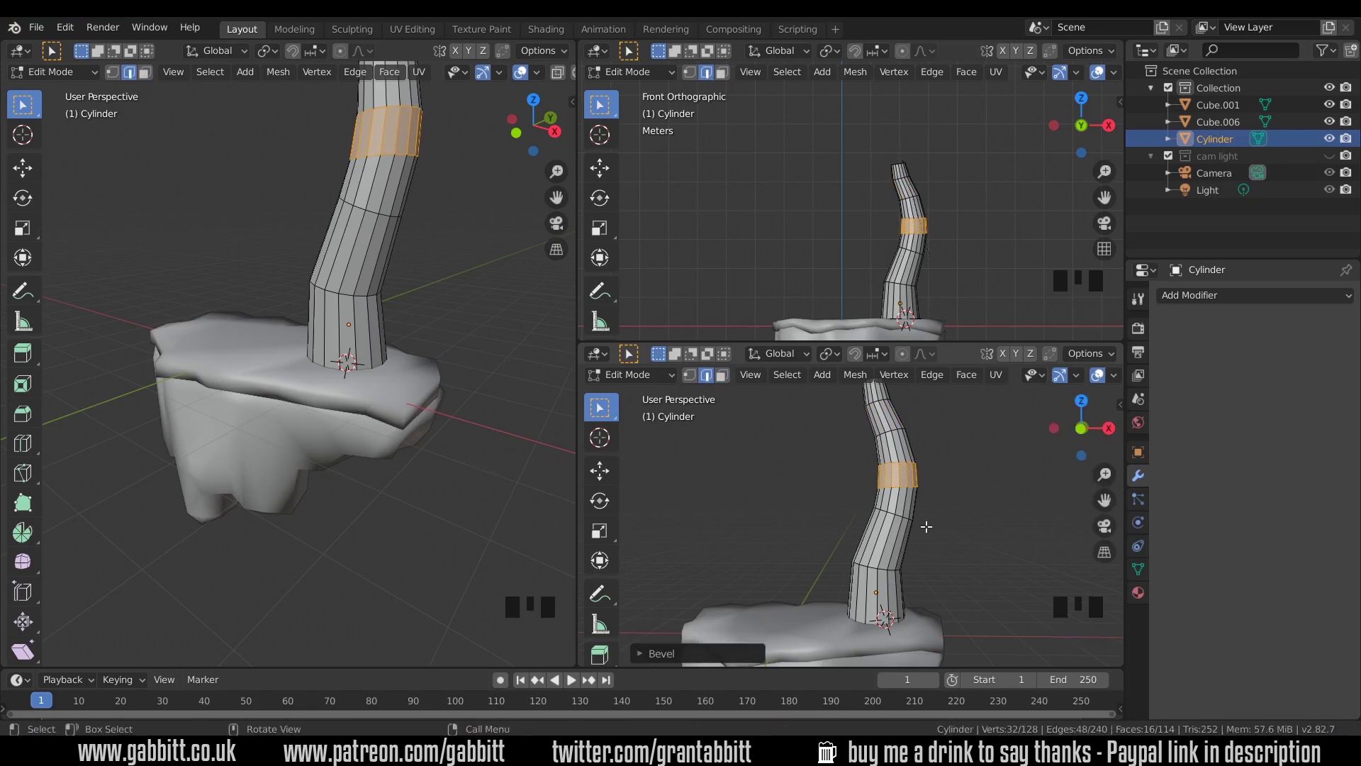
- Bevel the edge loop at the trunk's lower bend with two segments, about 0.8 m wide
{"action": "left_click", "coordinate": [872, 566], "text": "alt"}
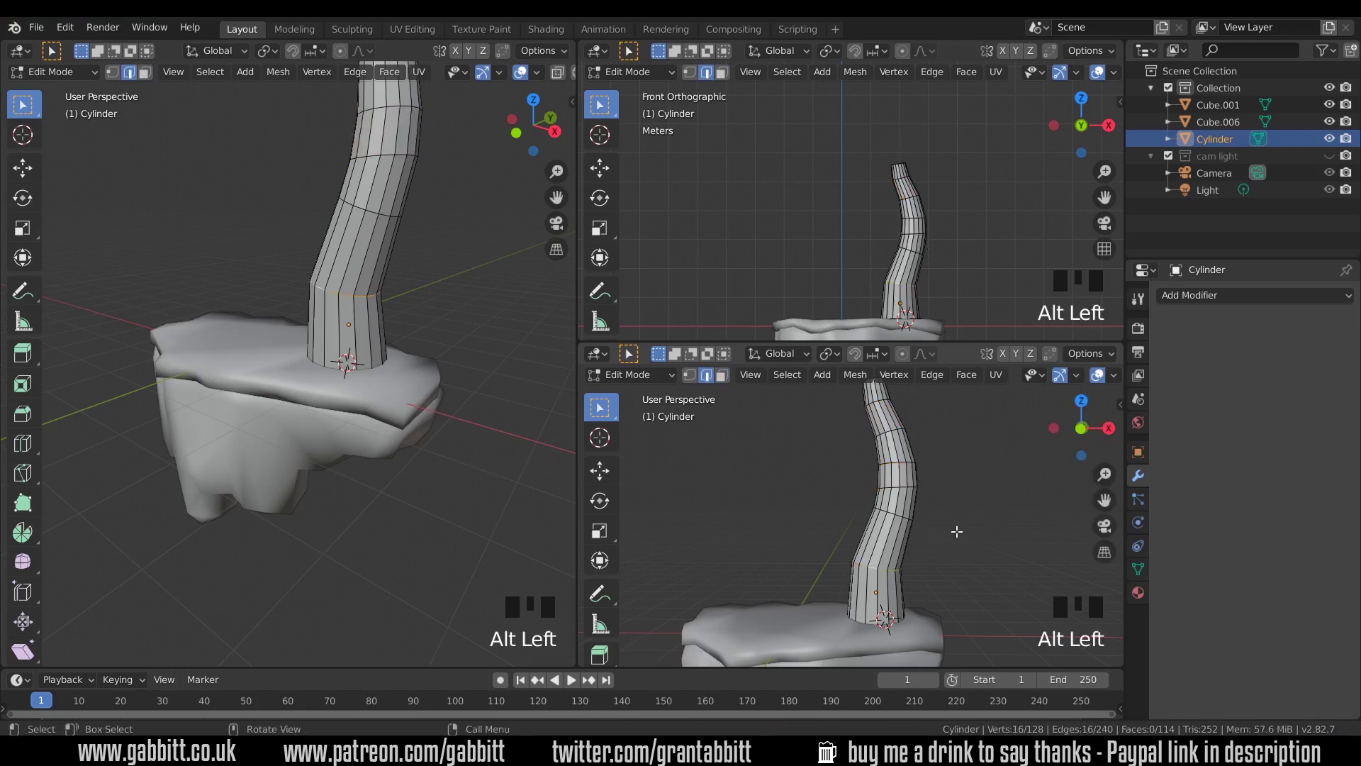
{"action": "key", "text": "ctrl+b"}
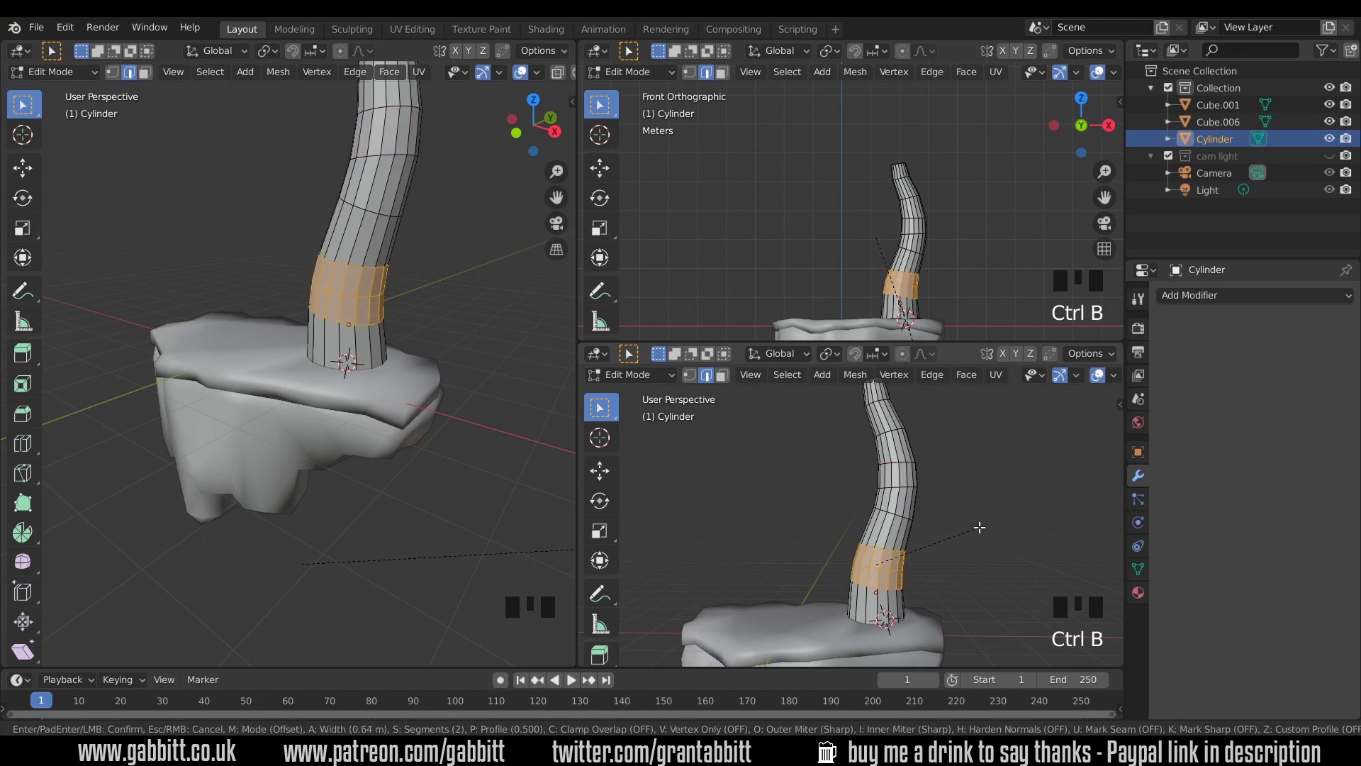
{"action": "scroll", "coordinate": [983, 527], "scroll_direction": "up", "scroll_amount": 1}
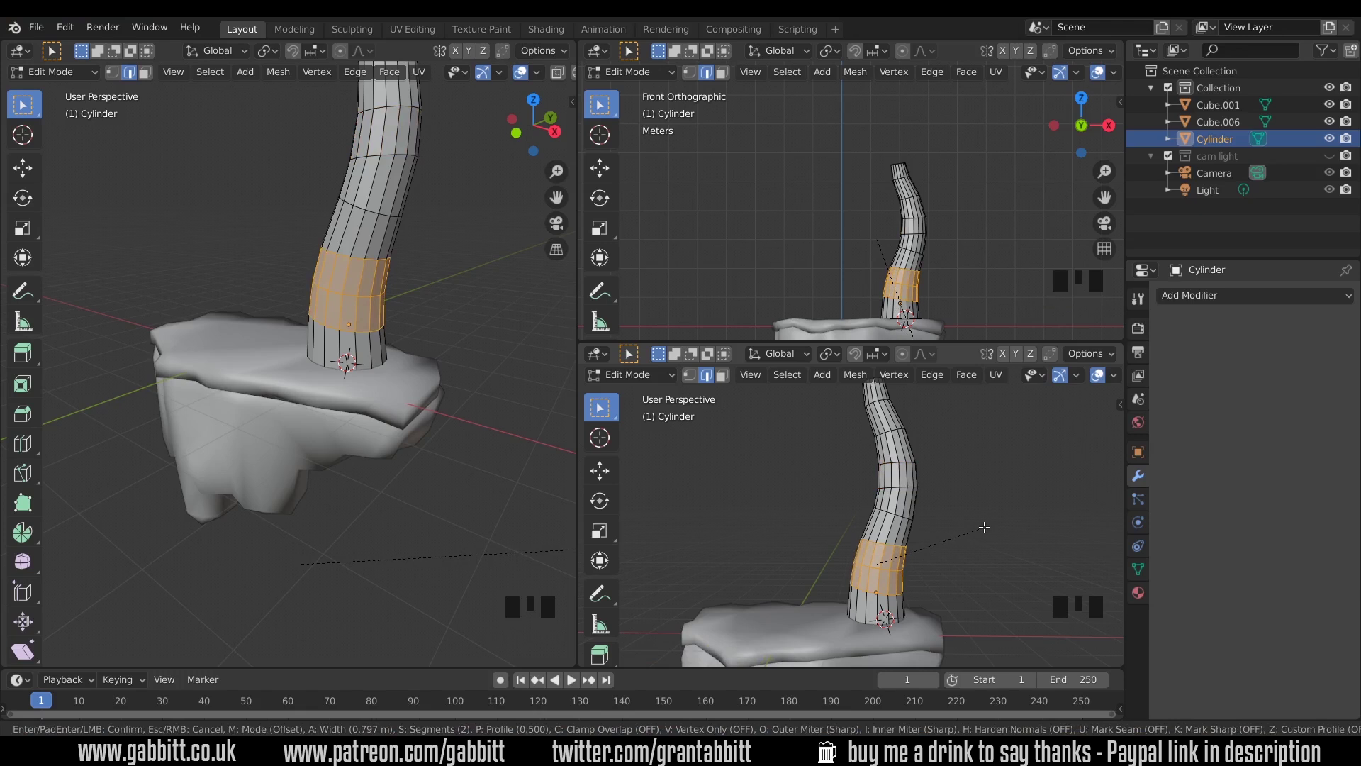
{"action": "left_click", "coordinate": [985, 527]}
- Bevel the edge loop just below the trunk's tip with a single segment
{"action": "middle_click_drag", "start_coordinate": [902, 497], "coordinate": [921, 516], "text": "shift"}
{"action": "left_click", "coordinate": [884, 465], "text": "alt"}
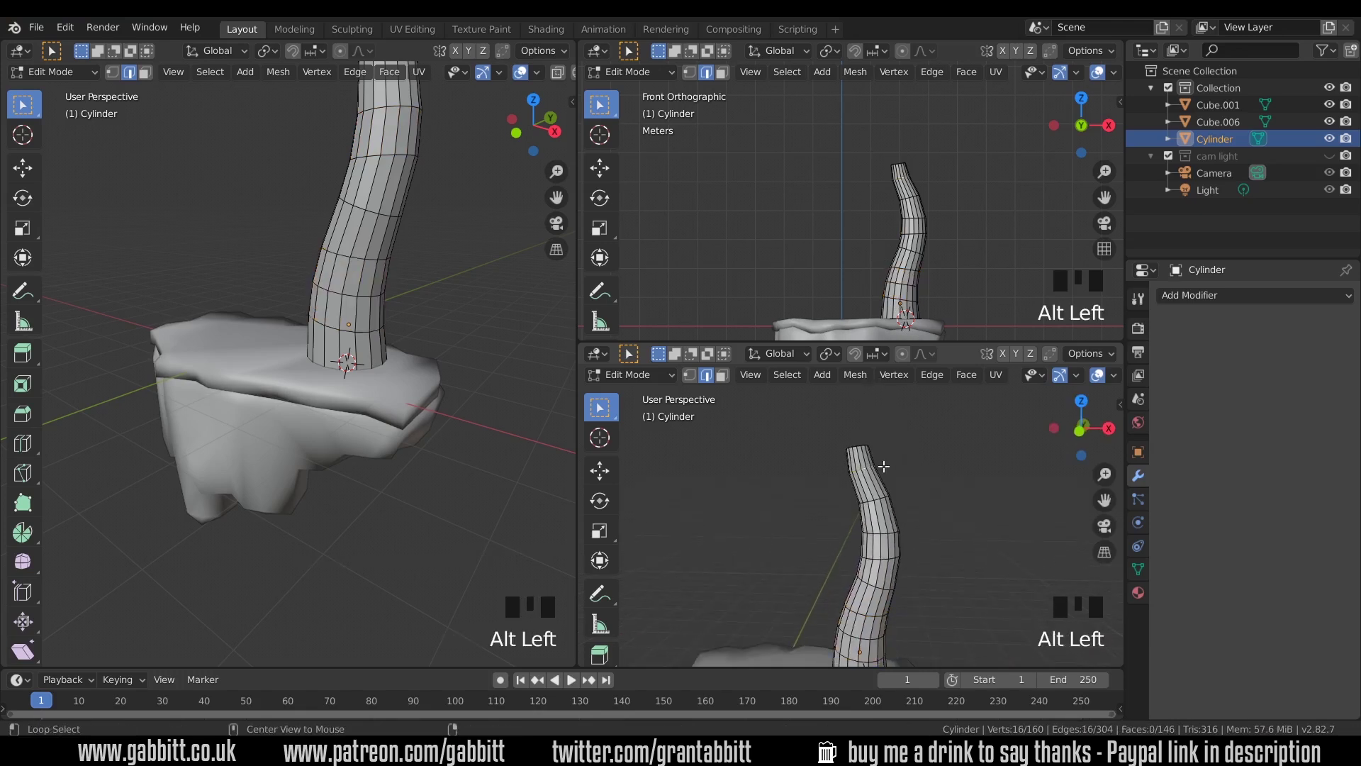
{"action": "key", "text": "ctrl+b"}
{"action": "left_click", "coordinate": [947, 457]}
- Enable proportional editing and scale the beveled ring near the tip to about 0.84 with a proportional size of about 2.14
{"action": "middle_click_drag", "start_coordinate": [943, 456], "coordinate": [959, 474]}
{"action": "scroll", "coordinate": [343, 419], "scroll_direction": "down", "scroll_amount": 4}
{"action": "mouse_move", "coordinate": [343, 419]}
{"action": "middle_mouse_down"}
{"action": "mouse_move", "coordinate": [428, 421]}
{"action": "mouse_move", "coordinate": [82, 404]}
{"action": "mouse_move", "coordinate": [496, 413]}
{"action": "mouse_move", "coordinate": [356, 415]}
{"action": "middle_mouse_up"}
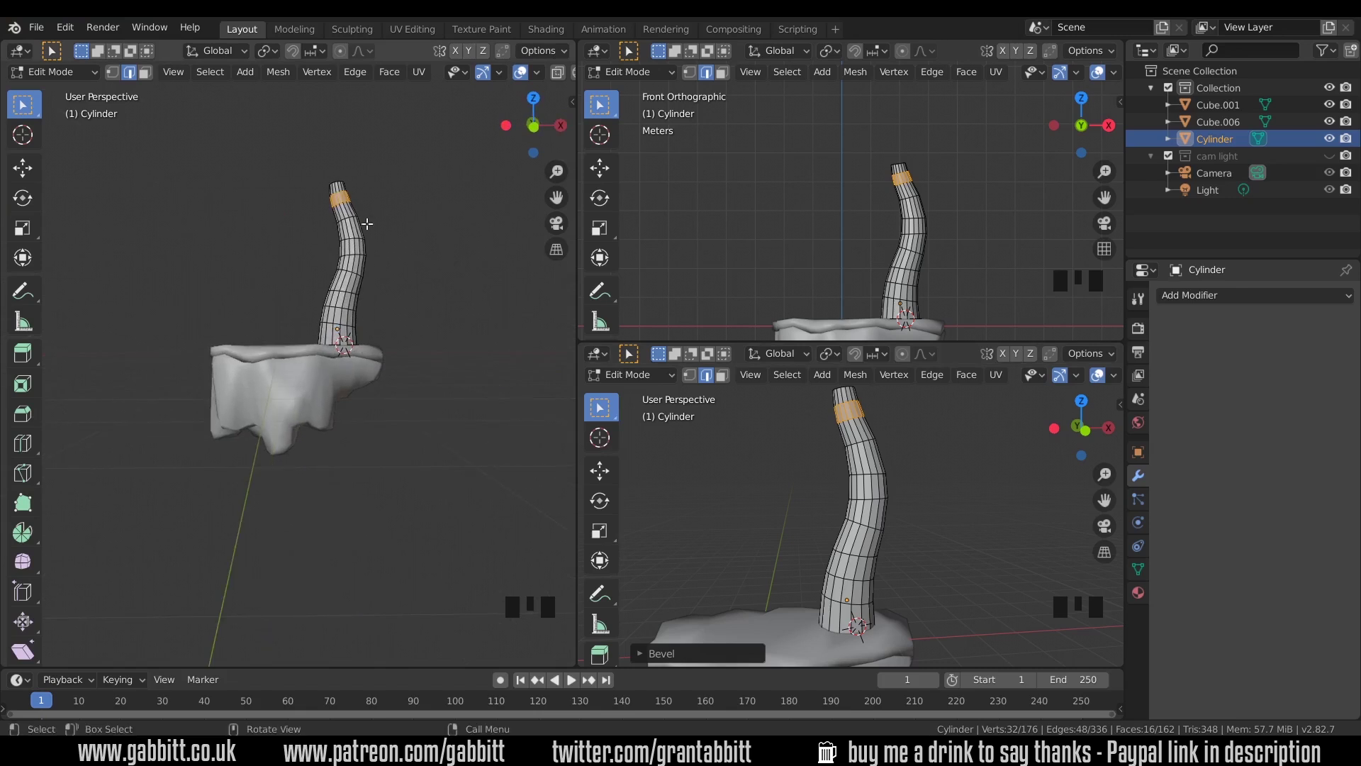
{"action": "middle_click", "coordinate": [383, 343]}
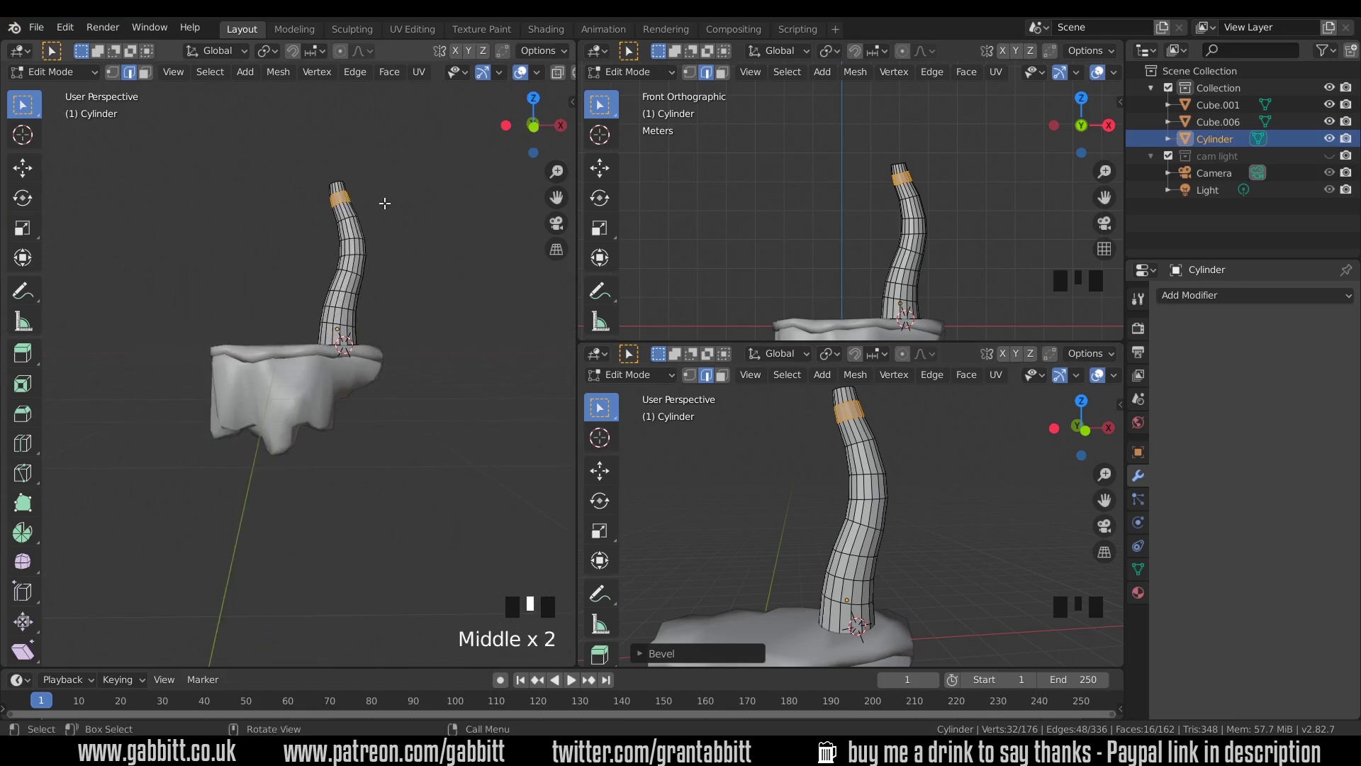
{"action": "left_click", "coordinate": [340, 51]}
{"action": "middle_click_drag", "start_coordinate": [363, 178], "coordinate": [372, 188]}
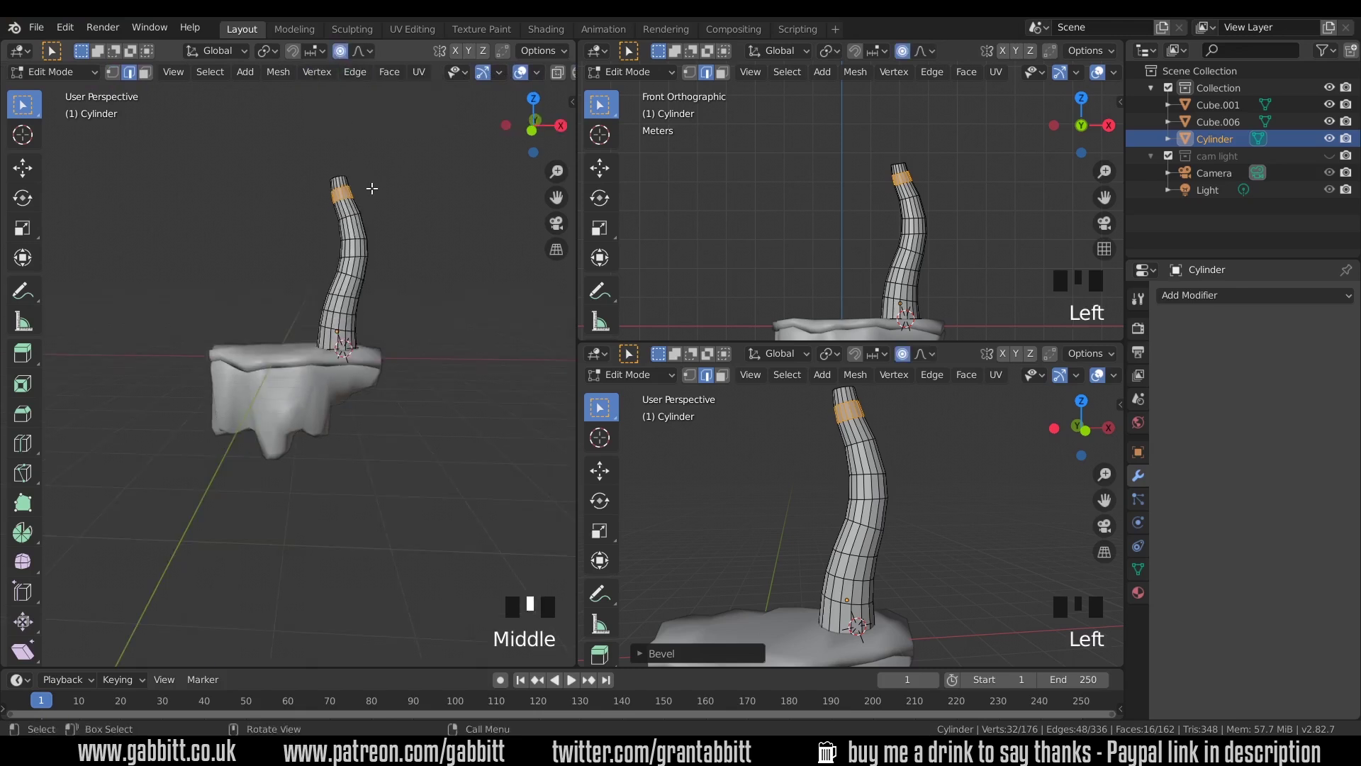
{"action": "key", "text": "s"}
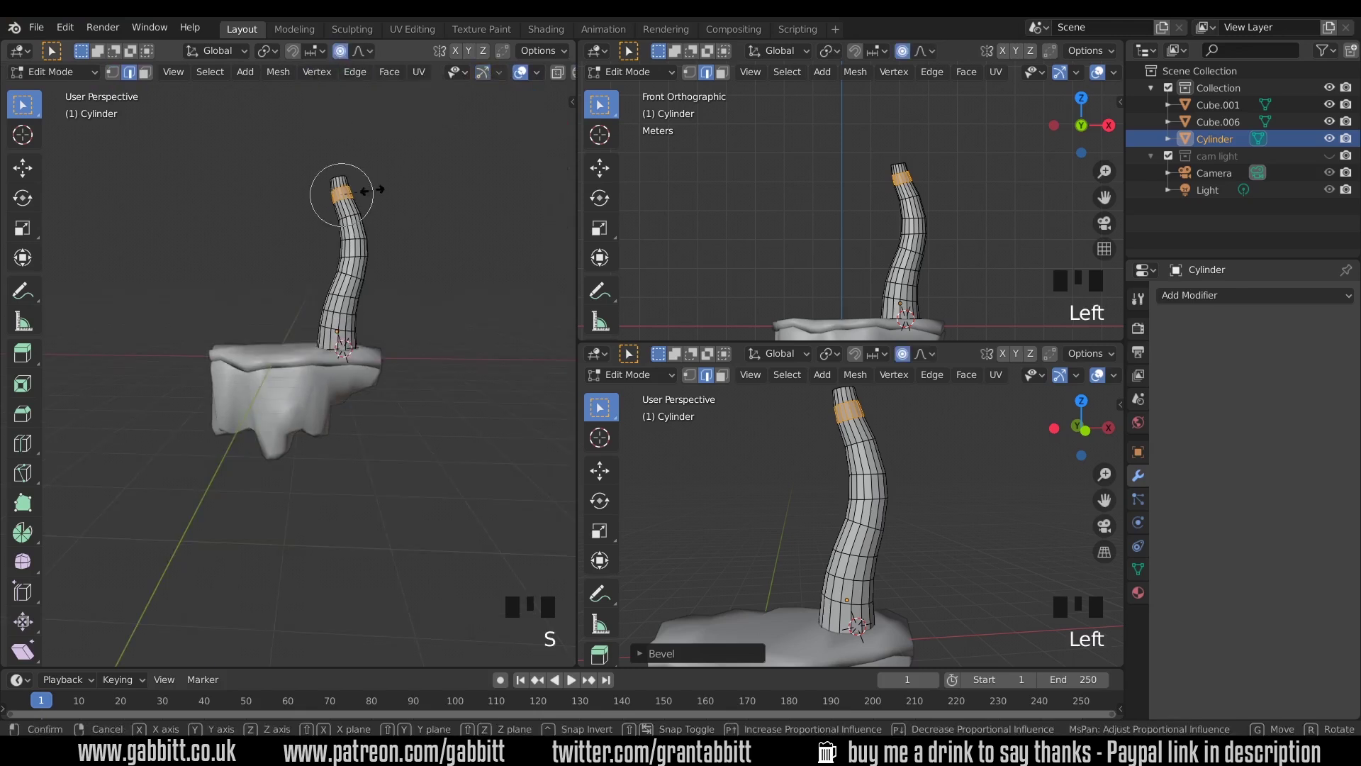
{"action": "scroll", "coordinate": [373, 190], "scroll_direction": "down", "scroll_amount": 7}
{"action": "scroll", "coordinate": [373, 190], "scroll_direction": "down", "scroll_amount": 1}
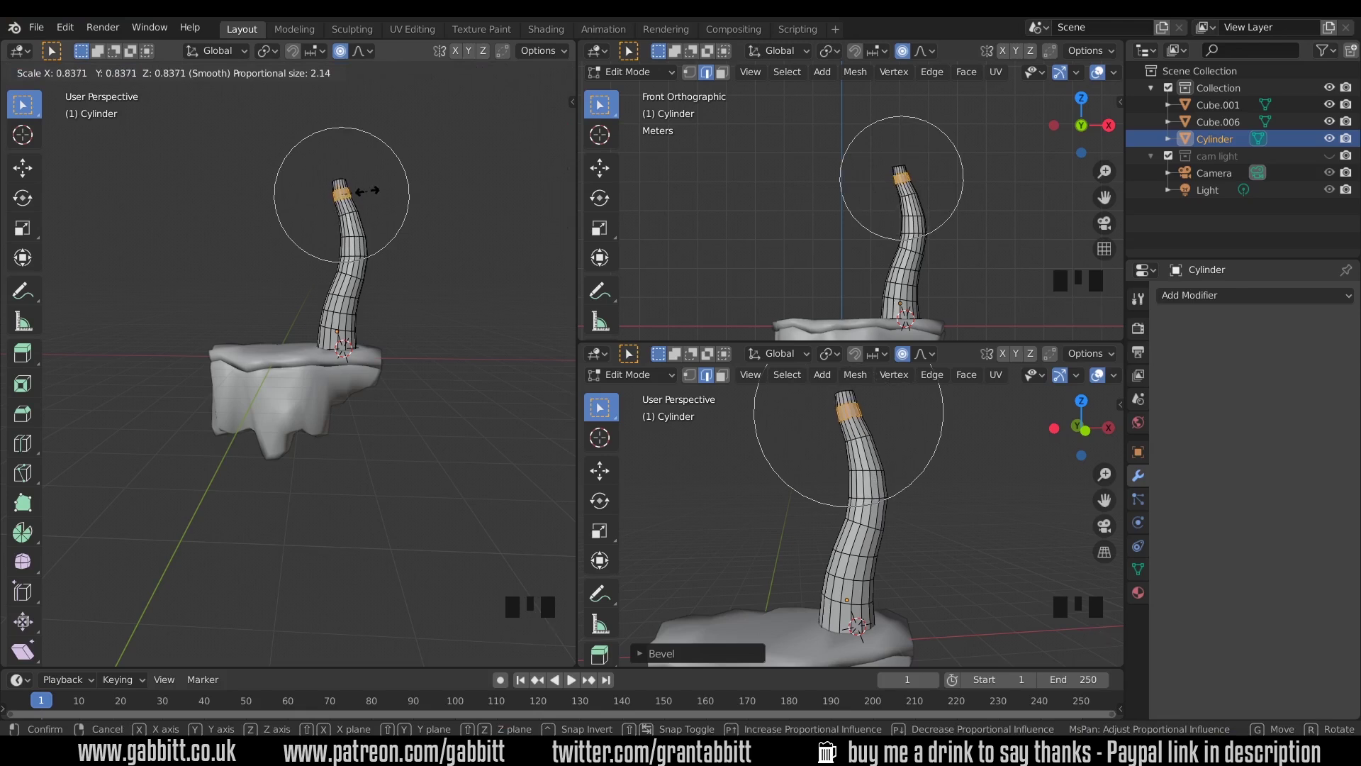
{"action": "left_click", "coordinate": [372, 190]}
- Select the face ring in the upper part of the trunk and scale it to 0.922 with proportional editing
{"action": "left_click", "coordinate": [364, 228], "text": "alt"}
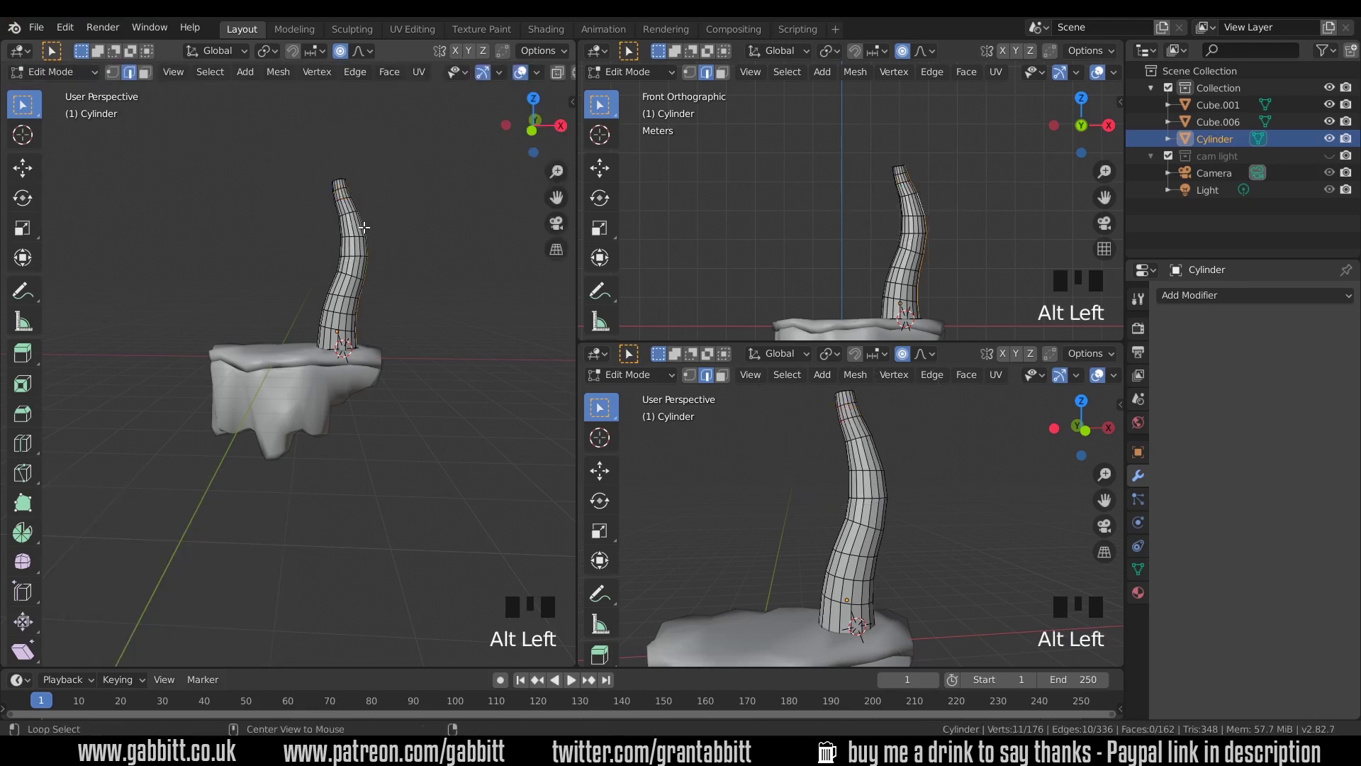
{"action": "key", "text": "3"}
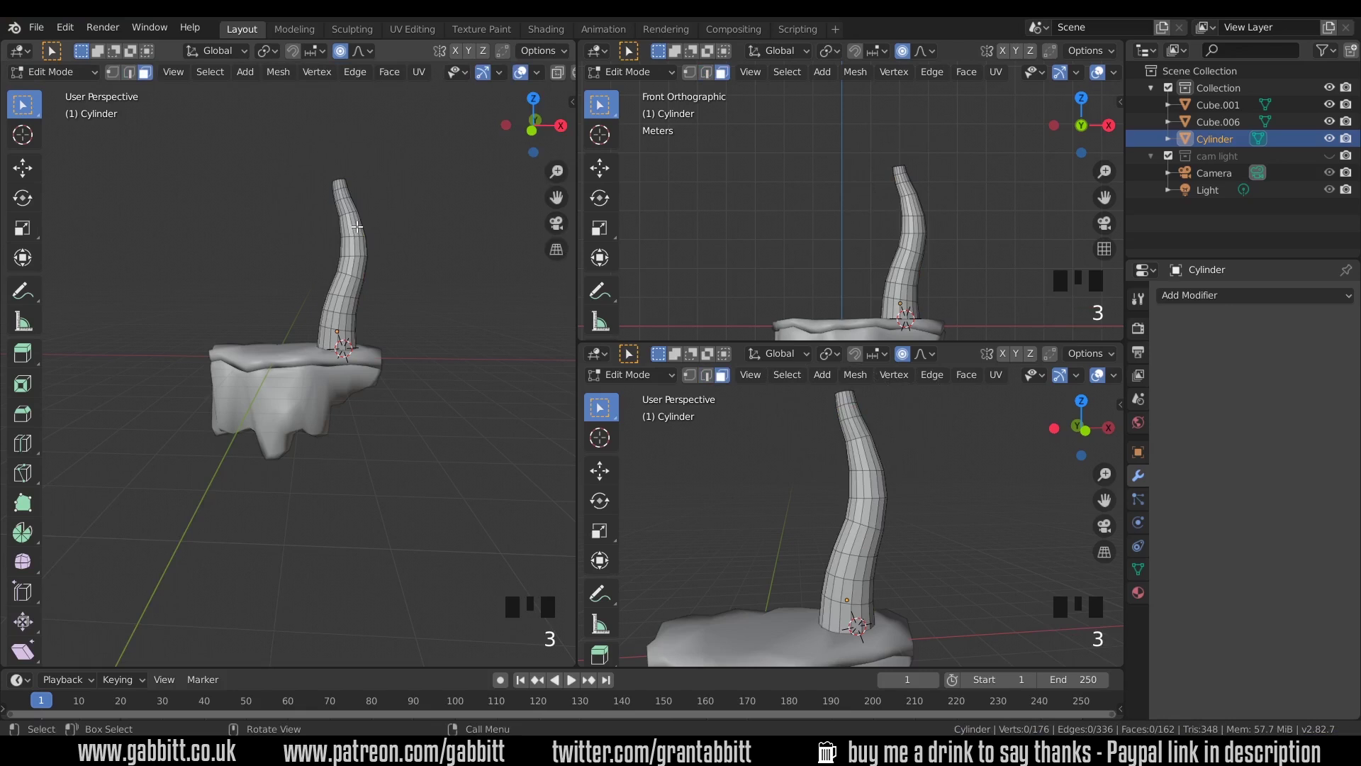
{"action": "left_click", "coordinate": [357, 227], "text": "alt"}
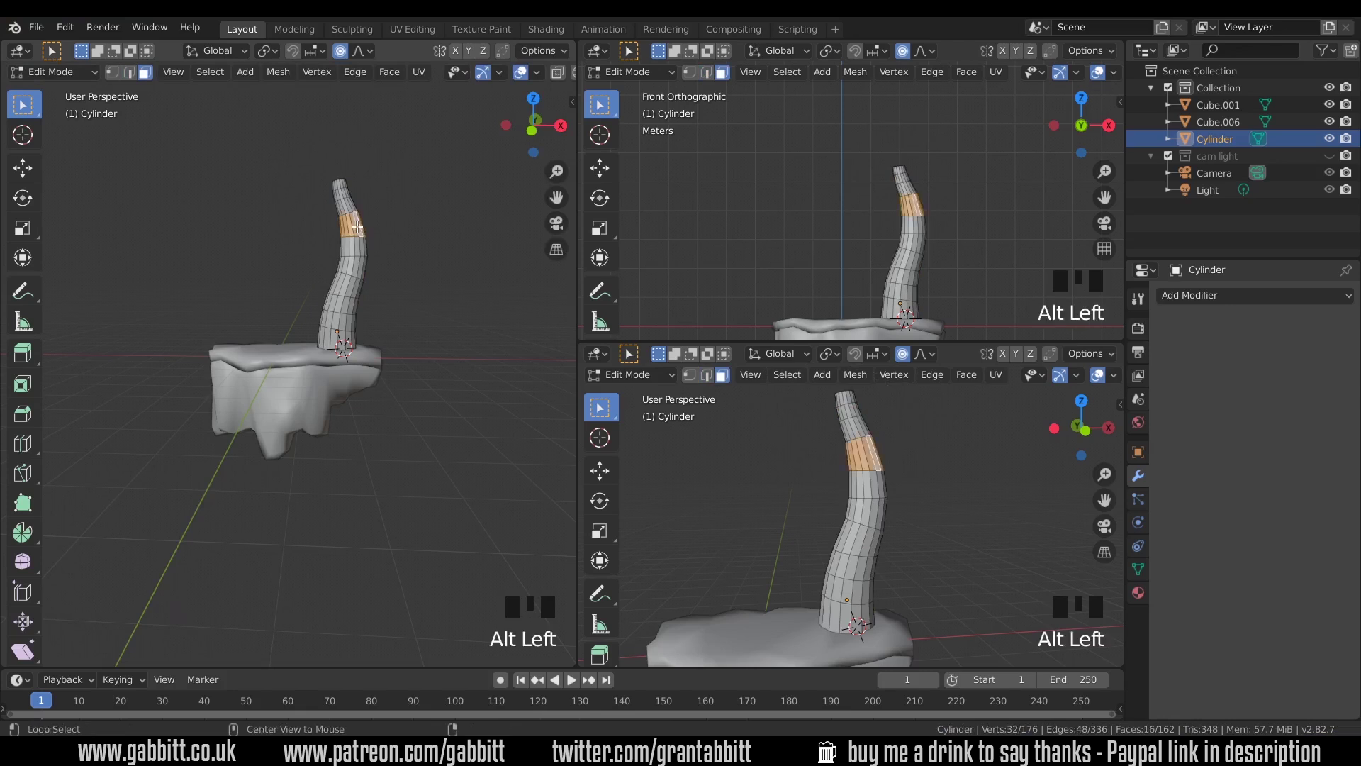
{"action": "key", "text": "s"}
{"action": "left_click", "coordinate": [429, 283]}
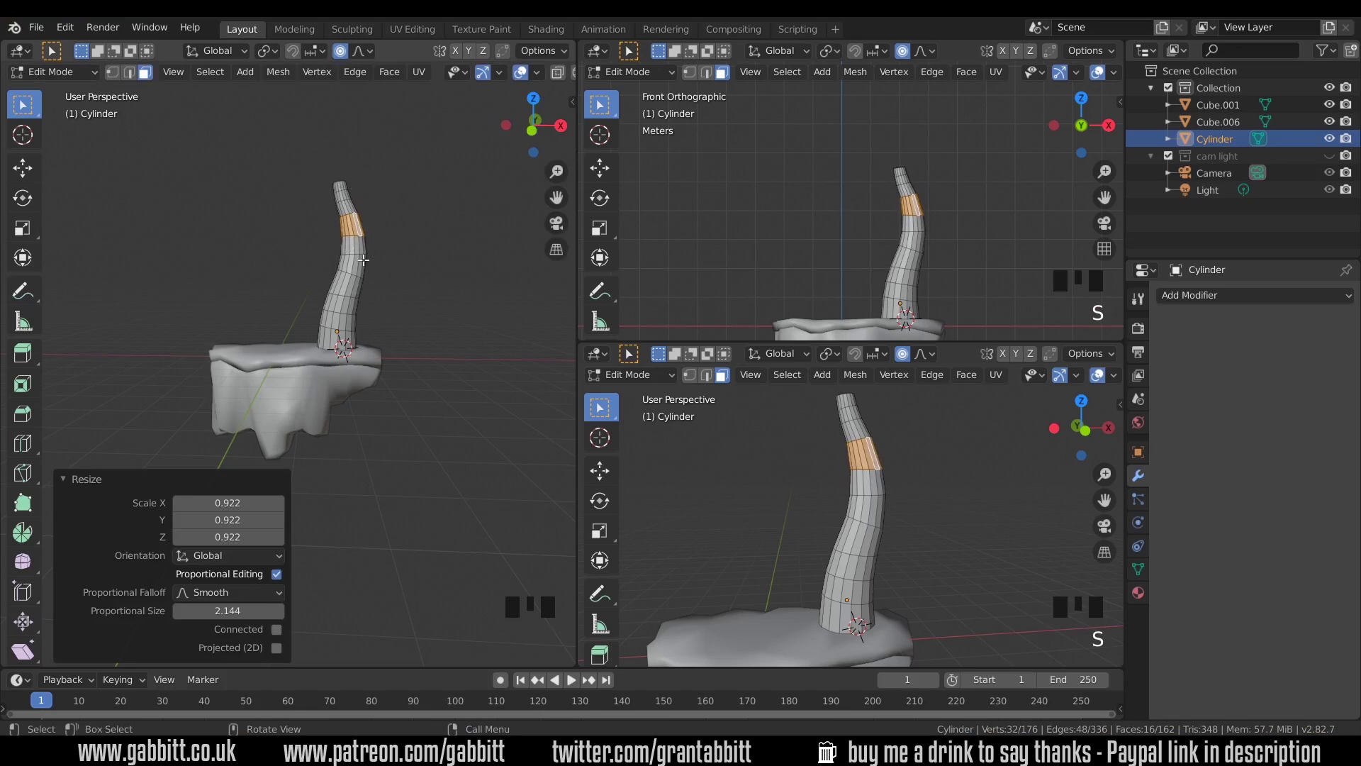
{"action": "key", "text": "a"}
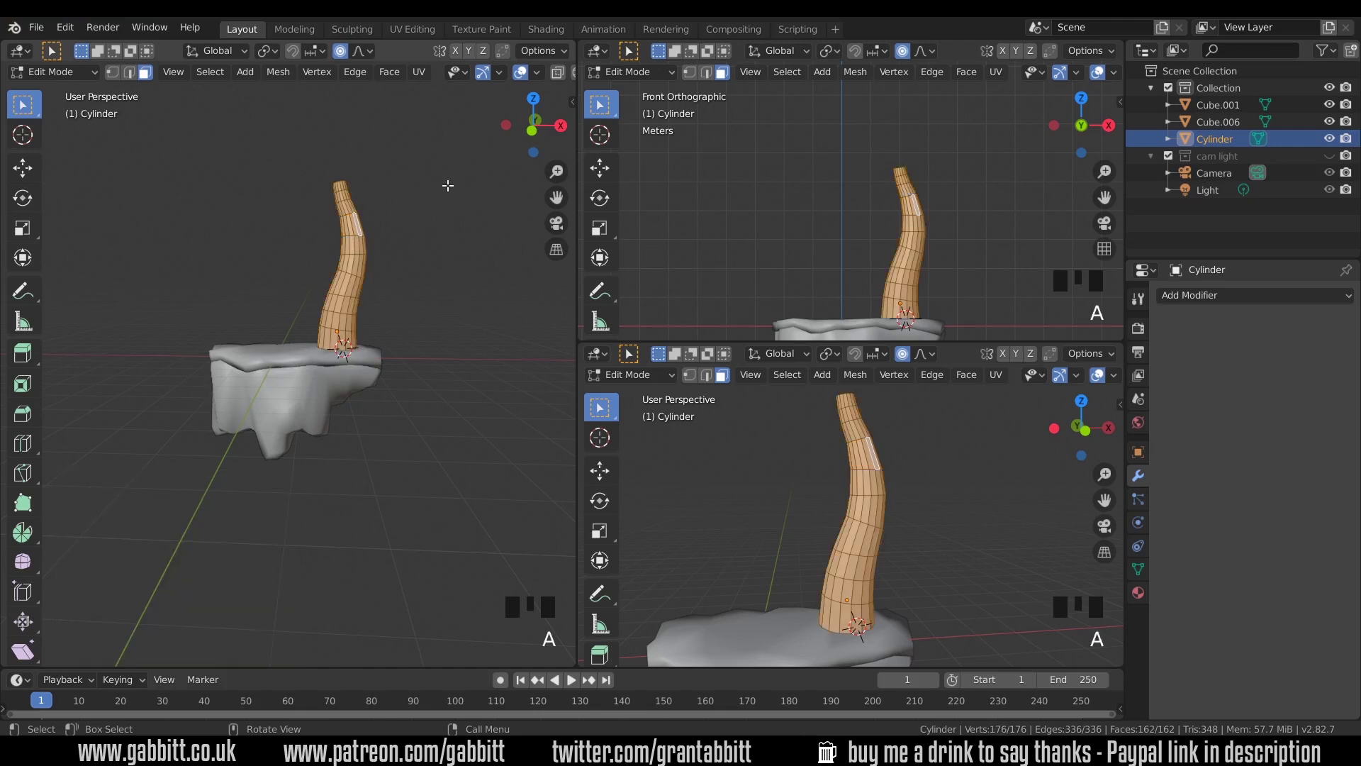
{"action": "key", "text": "s"}
{"action": "key", "text": "z"}
{"action": "key", "text": "z"}
{"action": "key", "text": "z"}
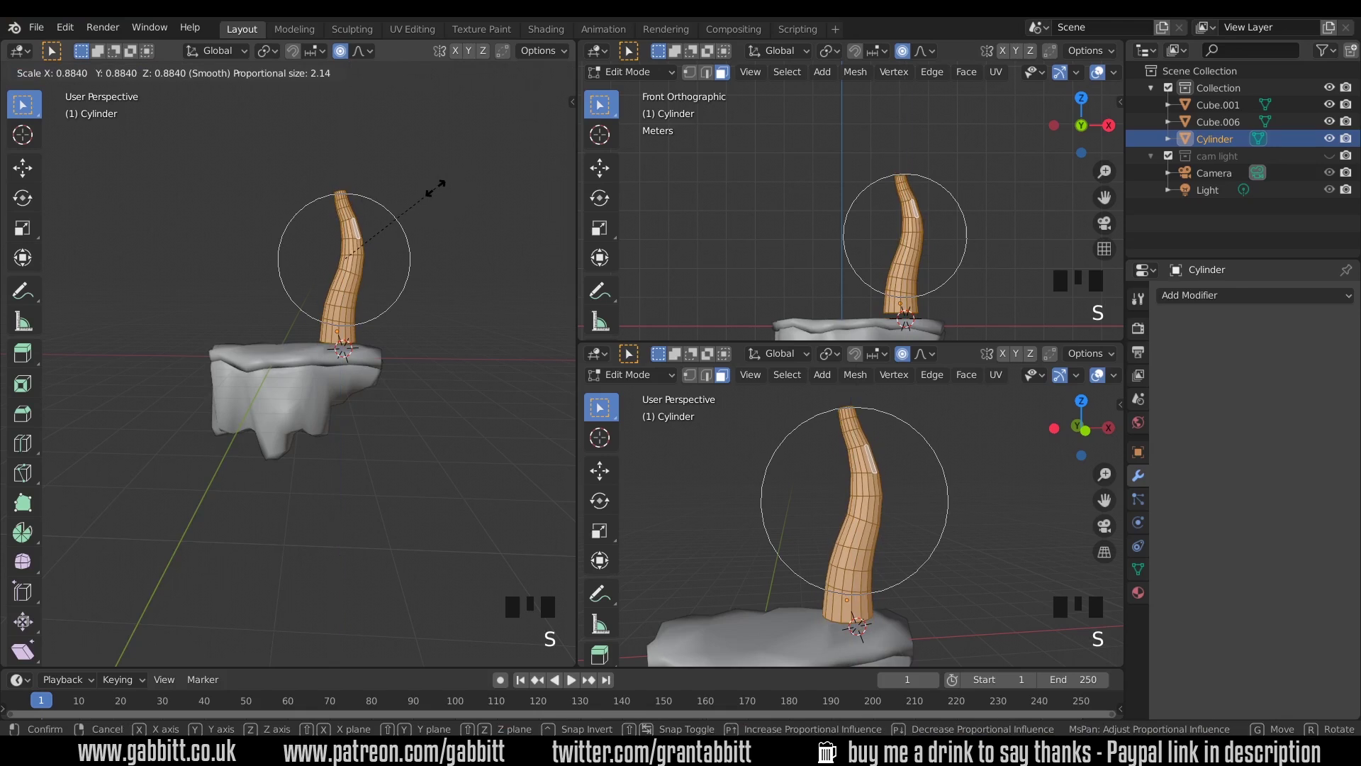
{"action": "right_click", "coordinate": [436, 188]}
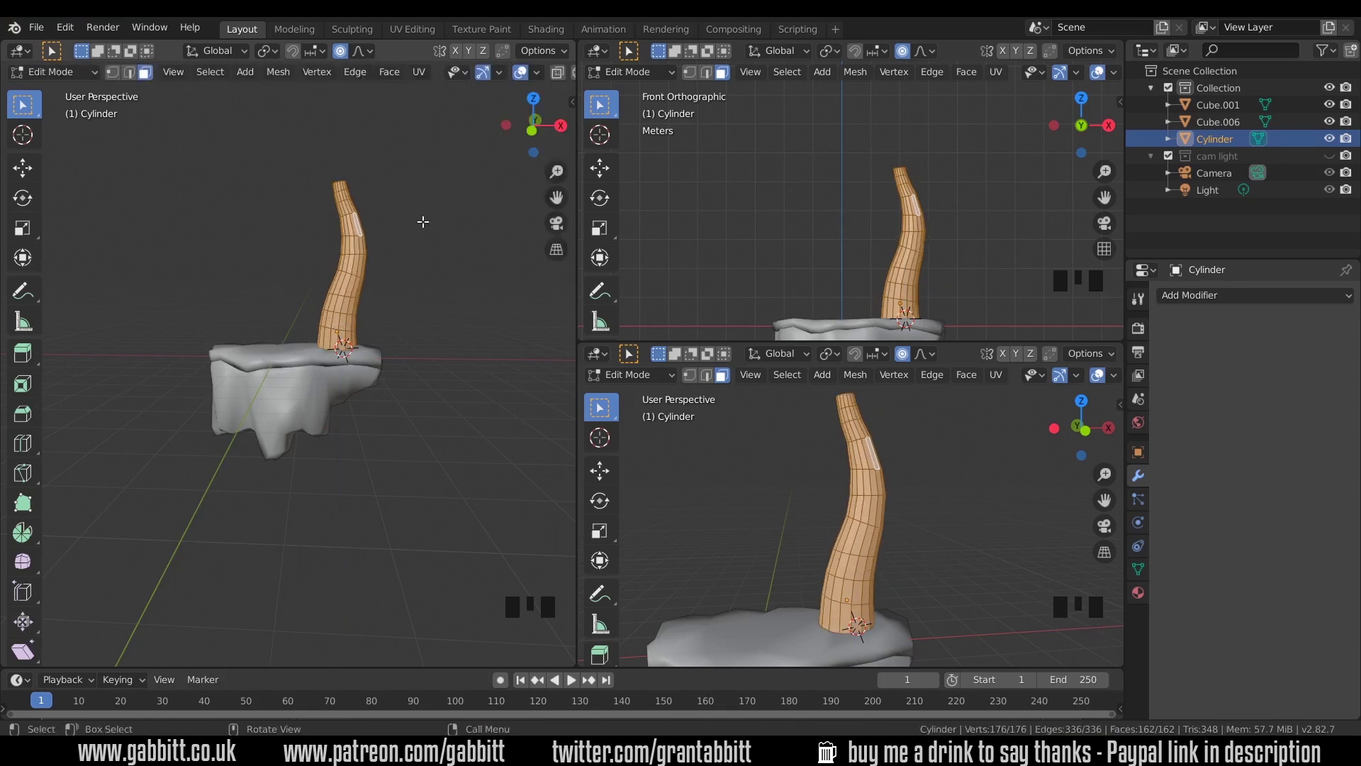
- Shorten the whole trunk in Object Mode by scaling it to 0.850 along Z
{"action": "key", "text": "Tab"}
{"action": "key", "text": "s"}
{"action": "key", "text": "z"}
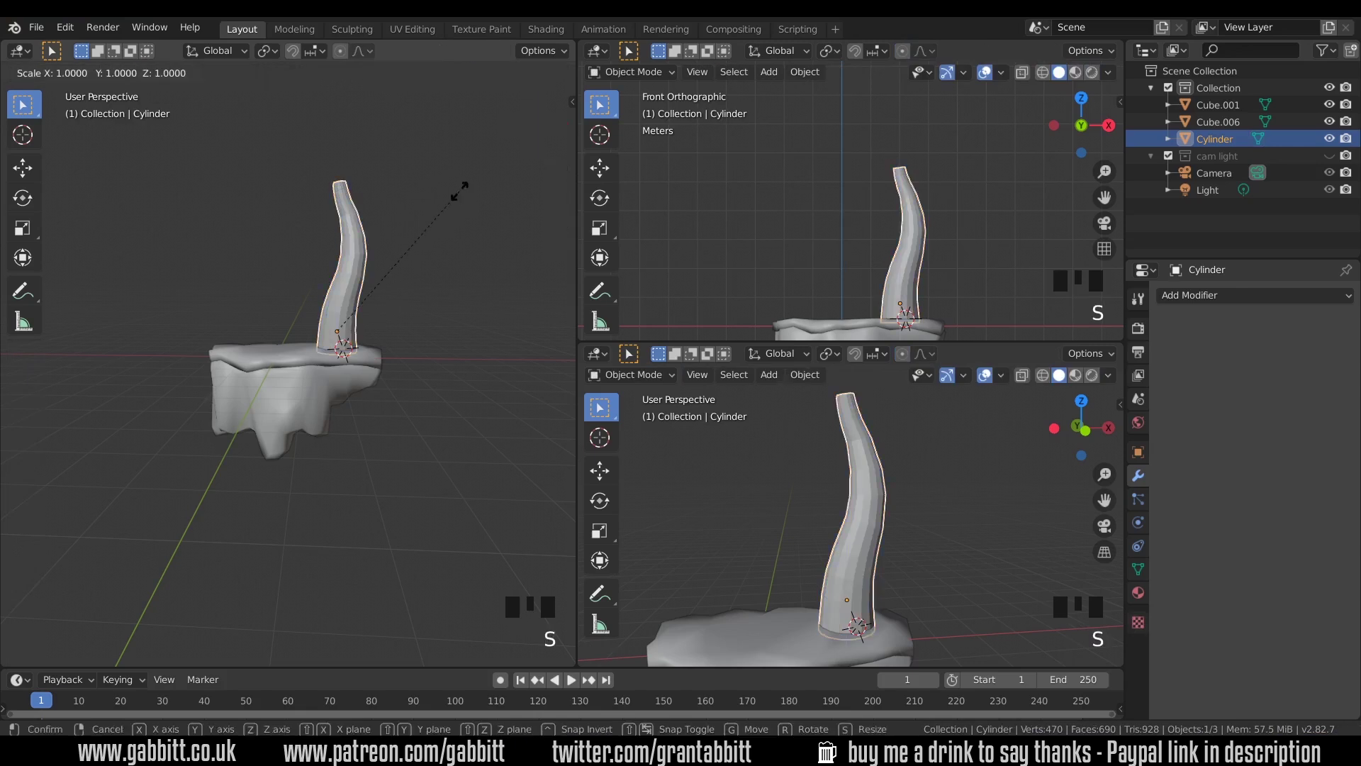
{"action": "left_click", "coordinate": [404, 283]}
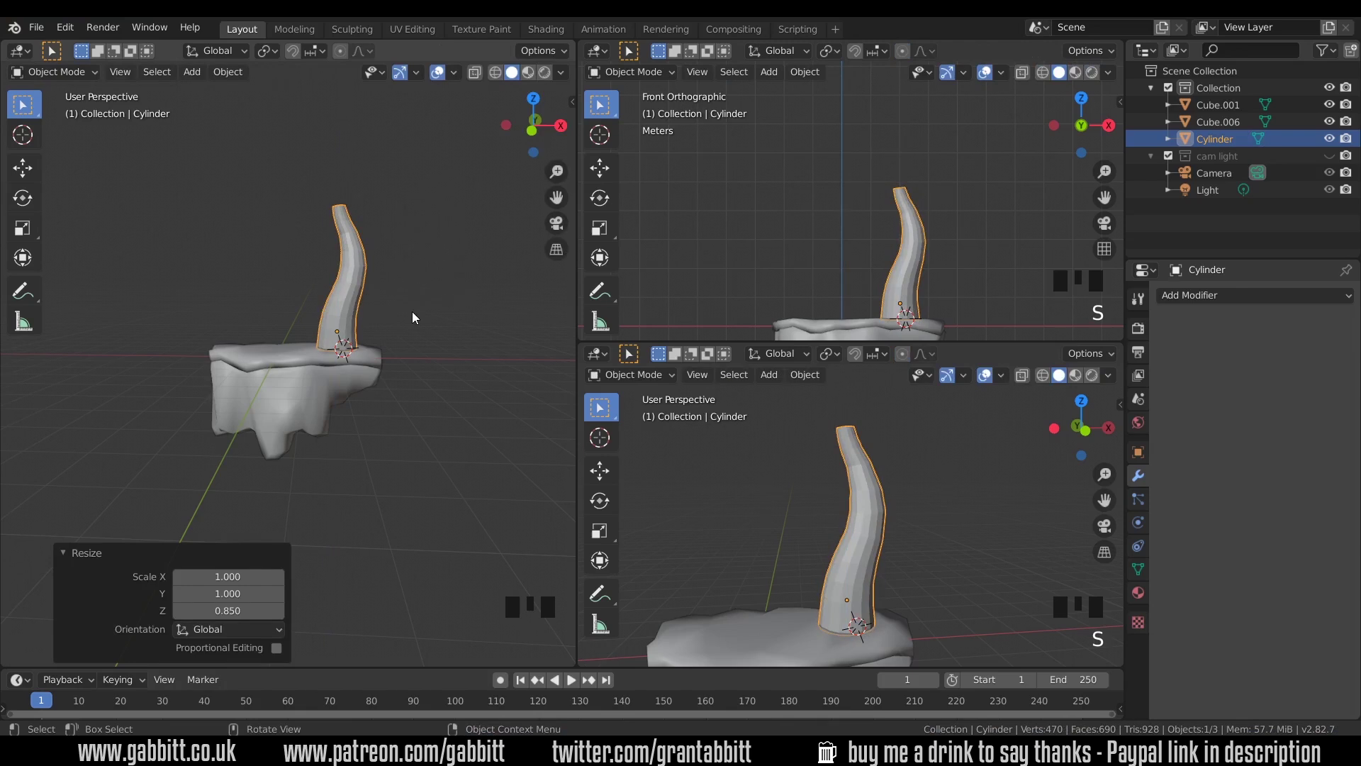
- Move the trunk's bottom face ring 0.274 m along X in Edit Mode with proportional editing
{"action": "middle_click_drag", "start_coordinate": [380, 349], "coordinate": [377, 322]}
{"action": "key", "text": "Tab"}
{"action": "left_click", "coordinate": [325, 345], "text": "alt"}
{"action": "key", "text": "g"}
{"action": "key", "text": "Escape"}
{"action": "left_click", "coordinate": [323, 383], "text": "alt"}
{"action": "key", "text": "g"}
{"action": "left_click", "coordinate": [348, 326]}
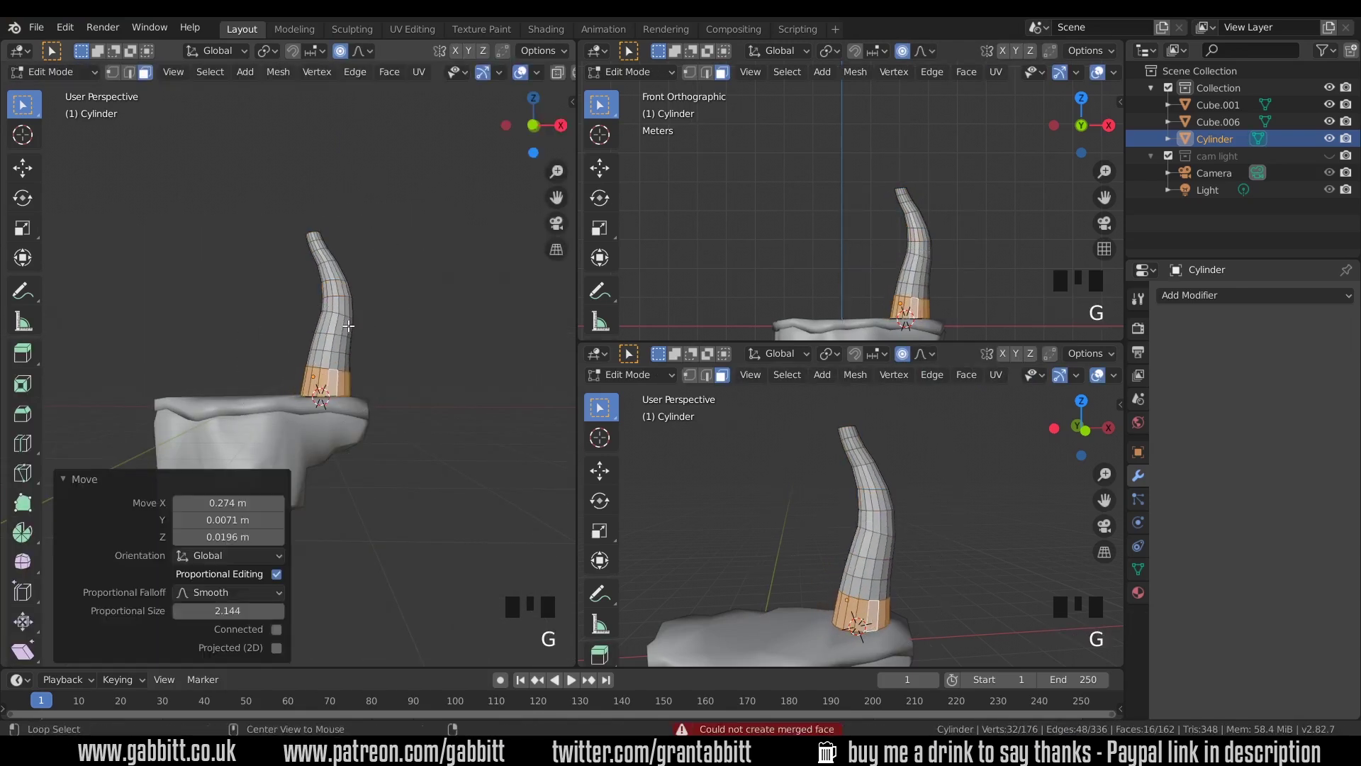
- Select a face ring midway up the trunk, then rotate and move it with proportional editing to strengthen the bend
{"action": "left_click", "coordinate": [348, 326], "text": "alt"}
{"action": "key", "text": "g"}
{"action": "key", "text": "Escape"}
{"action": "key", "text": "2"}
{"action": "key", "text": "KP_3"}
{"action": "key", "text": "r"}
{"action": "left_click", "coordinate": [401, 298]}
{"action": "key", "text": "g"}
{"action": "left_click", "coordinate": [436, 365]}
- Move the face ring at the trunk's tip with proportional editing to adjust the upper curve
{"action": "middle_click_drag", "start_coordinate": [436, 365], "coordinate": [354, 298]}
{"action": "left_click", "coordinate": [350, 291], "text": "alt"}
{"action": "key", "text": "g"}
{"action": "left_click", "coordinate": [440, 319]}
{"action": "middle_click_drag", "start_coordinate": [440, 319], "coordinate": [426, 340]}
{"action": "left_click", "coordinate": [62, 476]}
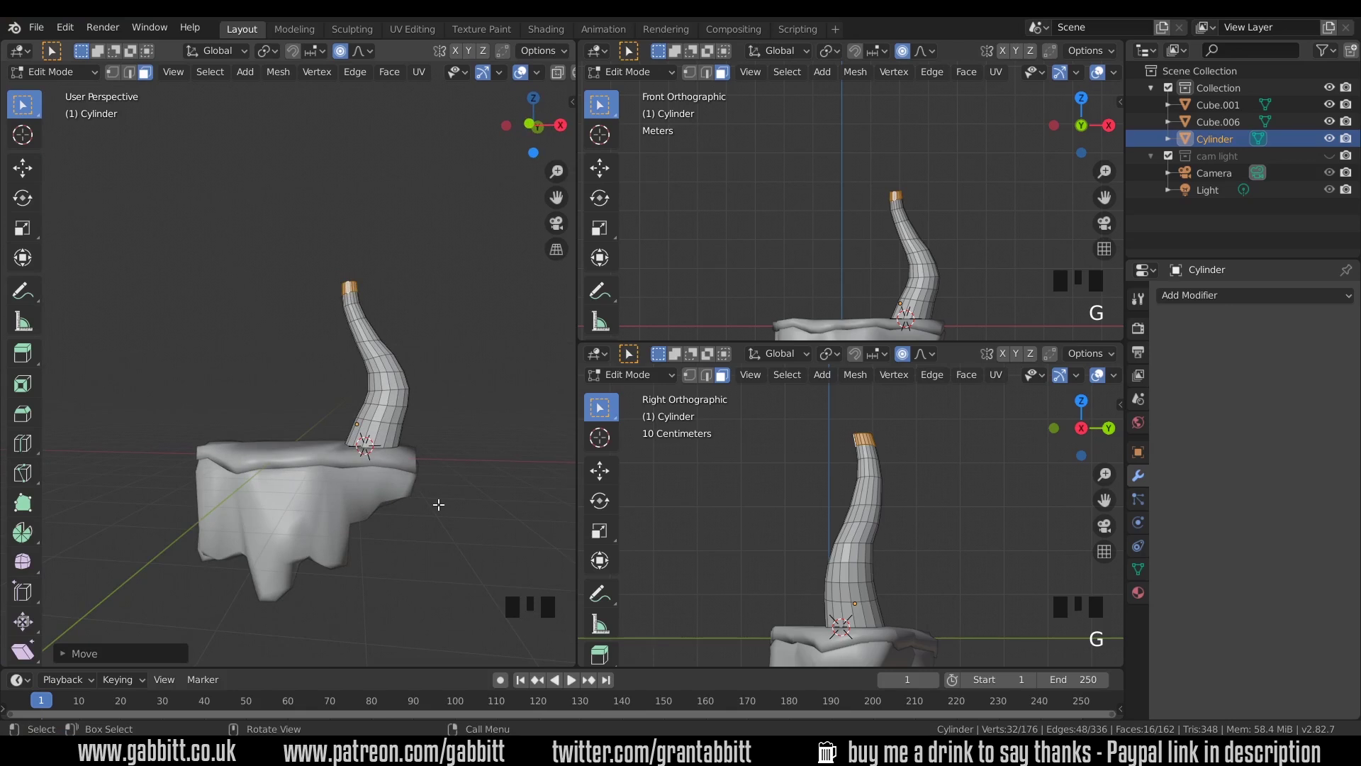
- Duplicate the trunk's top end face, leaving the copy in place
{"action": "middle_click_drag", "start_coordinate": [468, 448], "coordinate": [384, 380]}
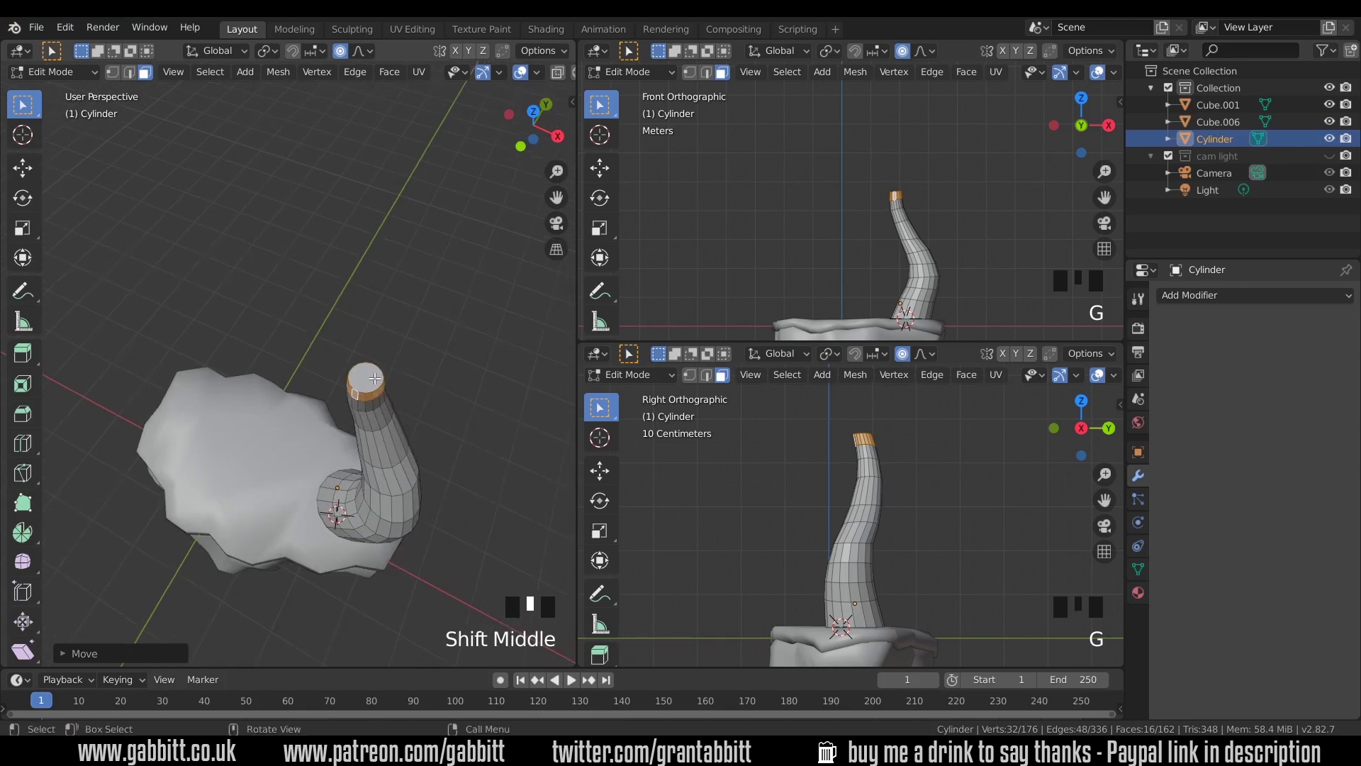
{"action": "left_click", "coordinate": [375, 379]}
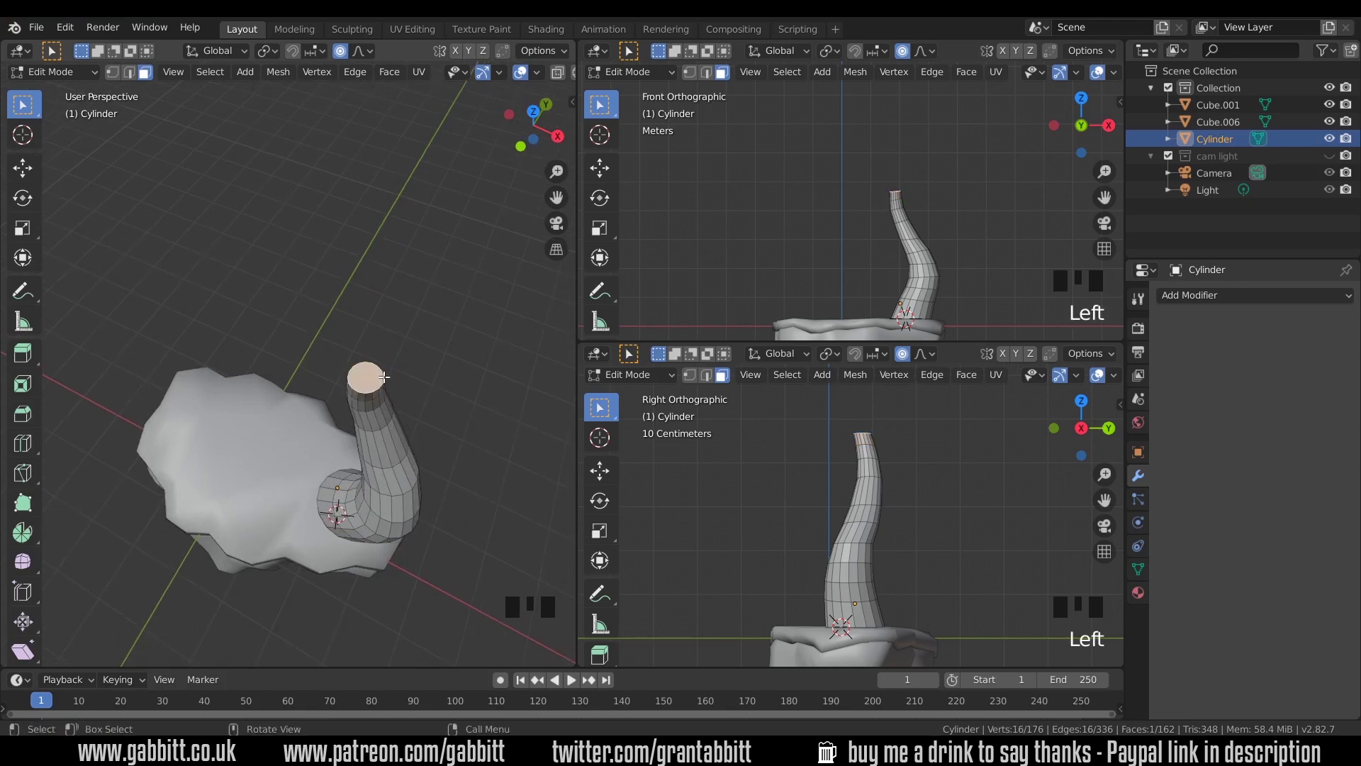
{"action": "key", "text": "shift+d"}
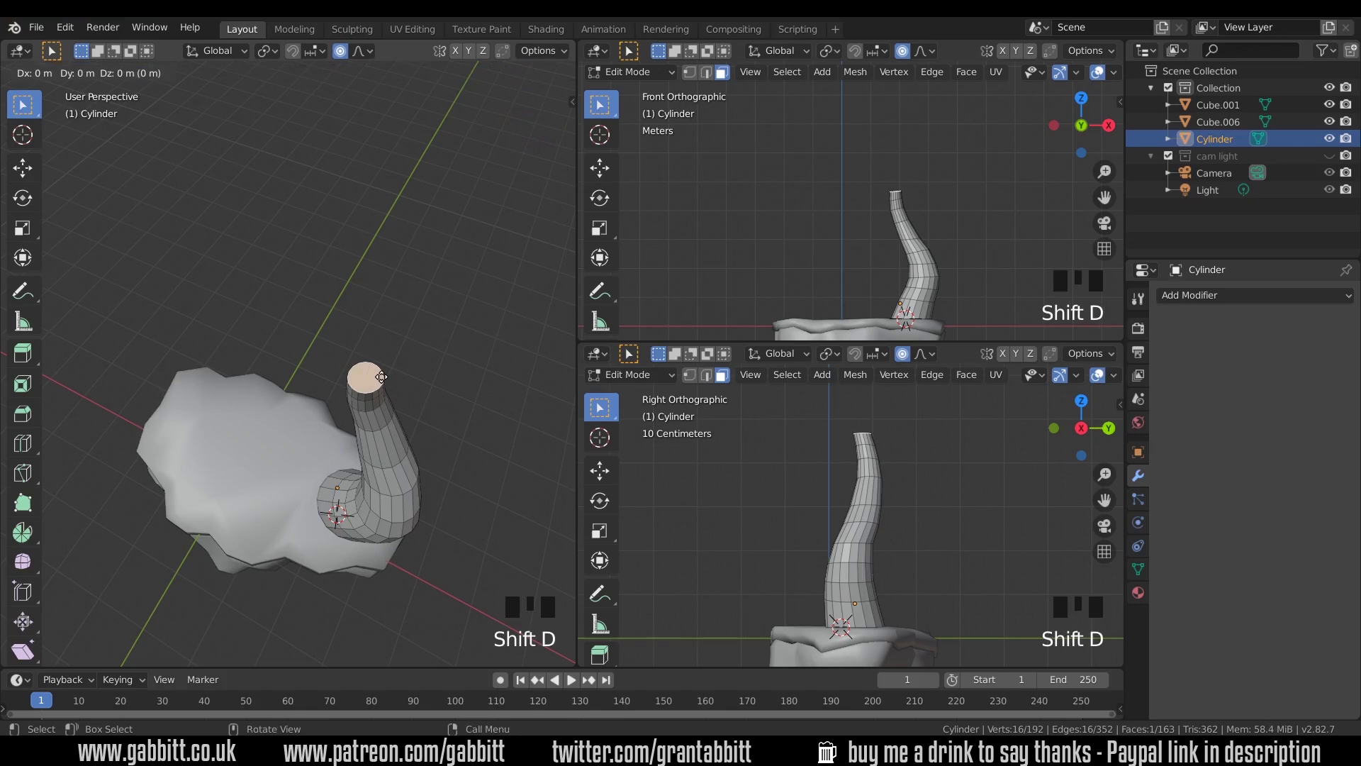
{"action": "right_click", "coordinate": [382, 372]}
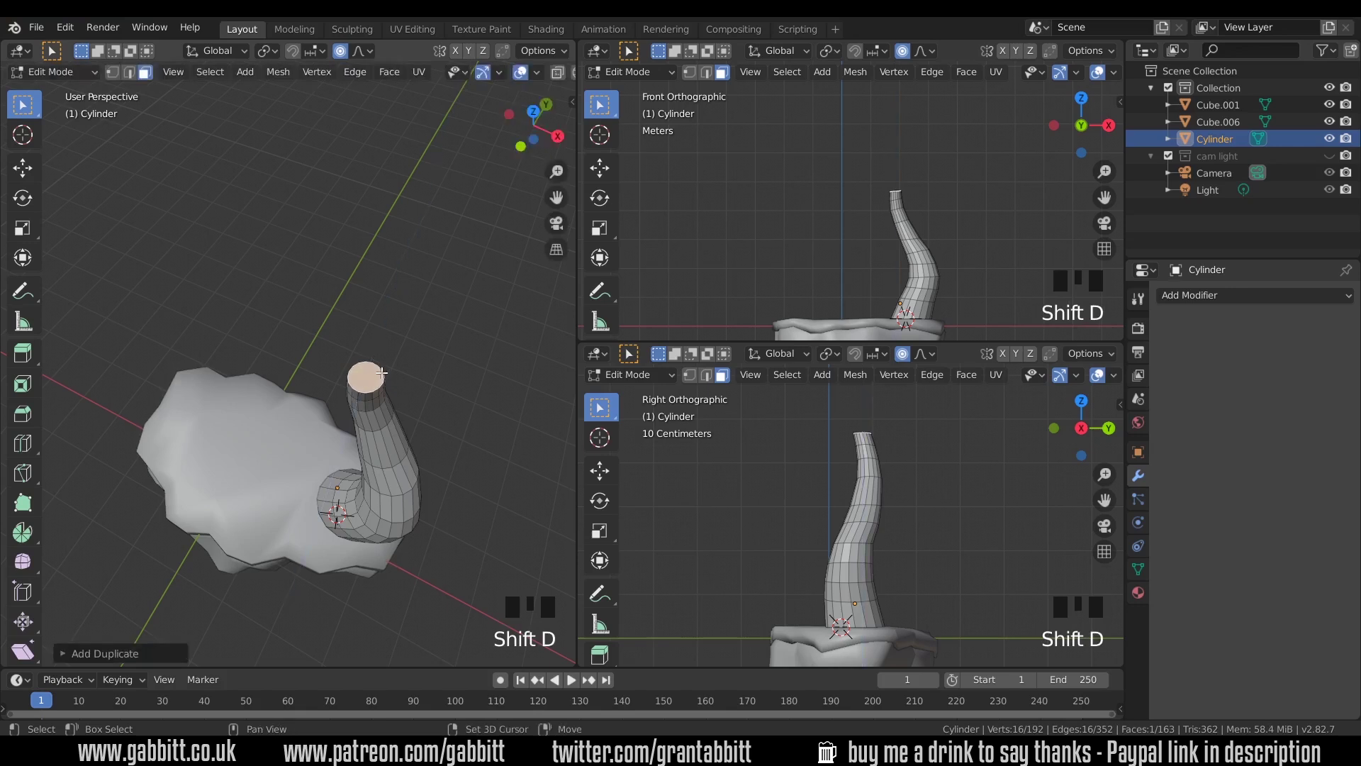
- Separate the duplicated end face into its own object by selection and return to Object Mode
{"action": "key", "text": "KP_Decimal"}
{"action": "middle_click_drag", "start_coordinate": [408, 402], "coordinate": [405, 339]}
{"action": "scroll", "coordinate": [401, 307], "scroll_direction": "down", "scroll_amount": 3}
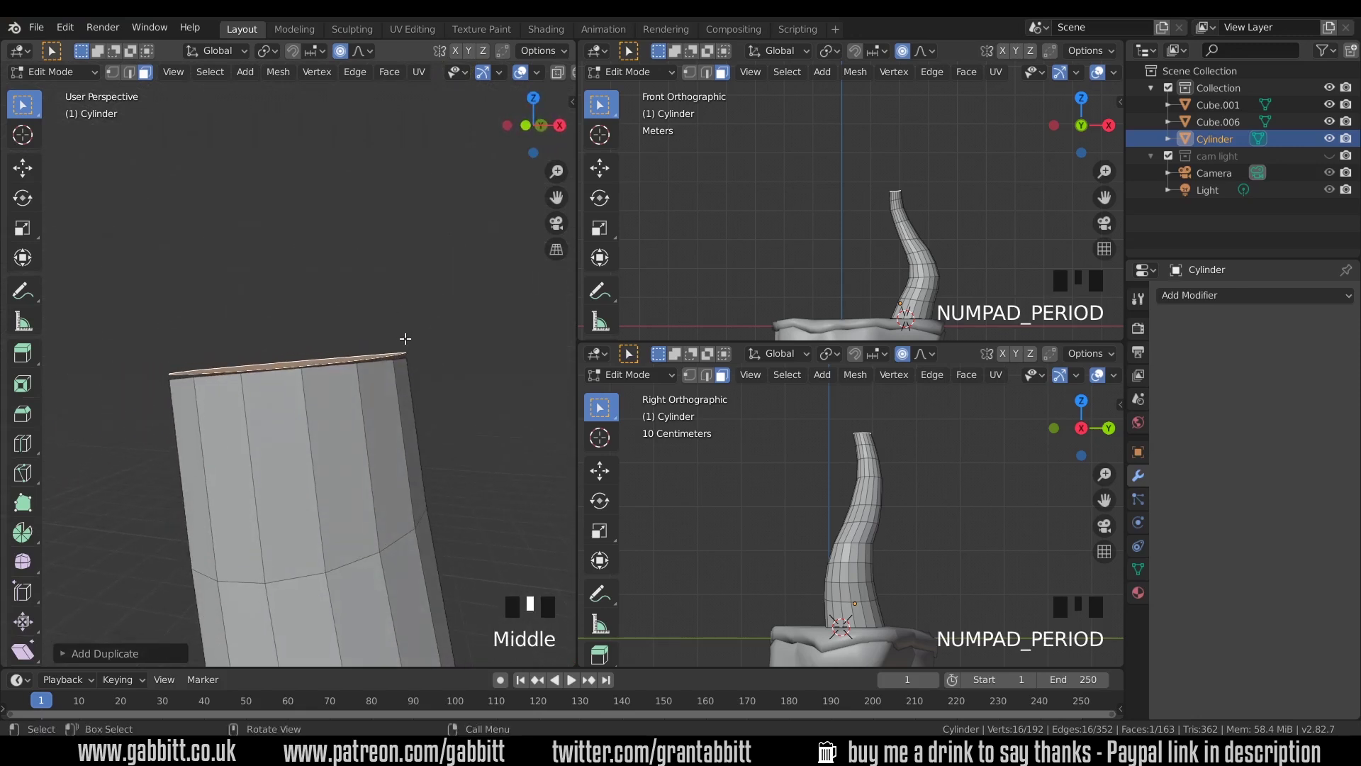
{"action": "key", "text": "p"}
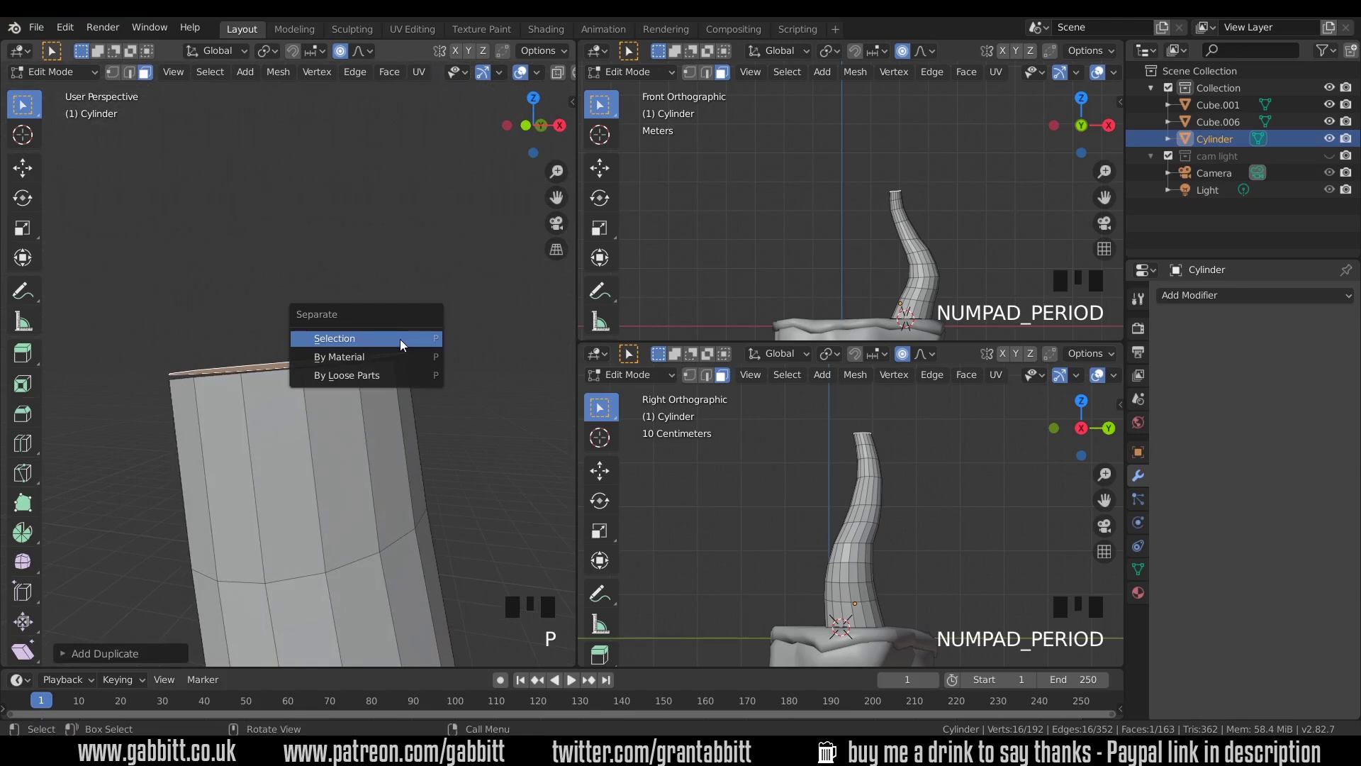
{"action": "left_click", "coordinate": [359, 336]}
{"action": "middle_click_drag", "start_coordinate": [376, 351], "coordinate": [368, 405]}
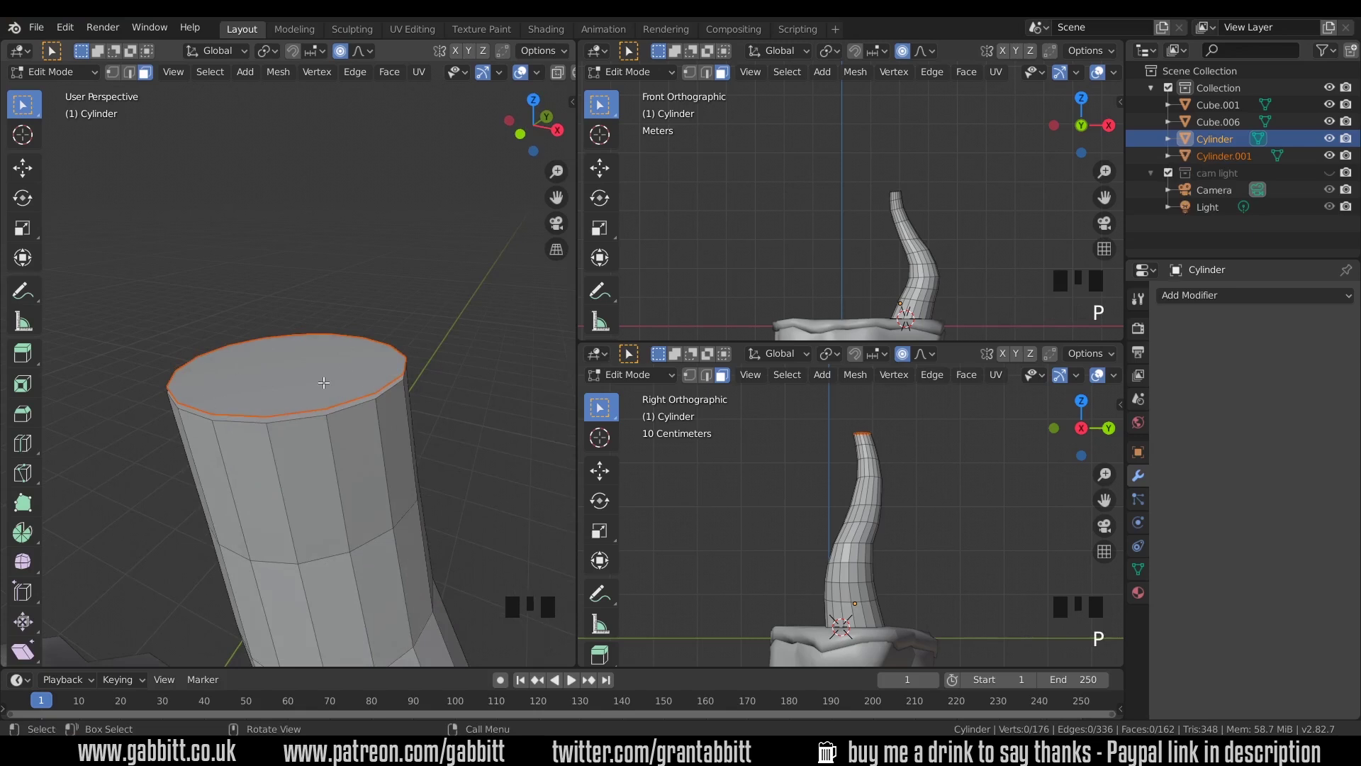
{"action": "key", "text": "Tab"}
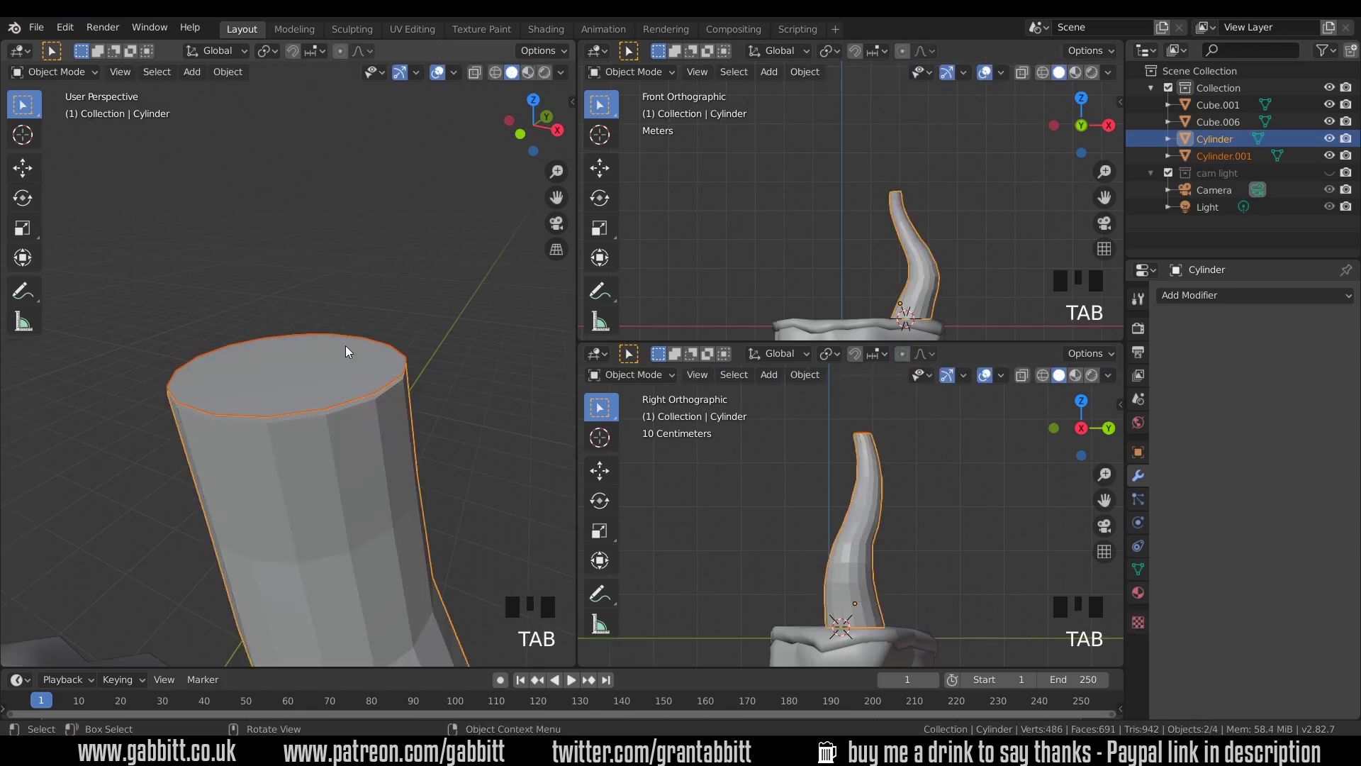
- Extrude the separated end face and scale it outward into a disc wider than the trunk's tip
{"action": "left_click", "coordinate": [381, 359]}
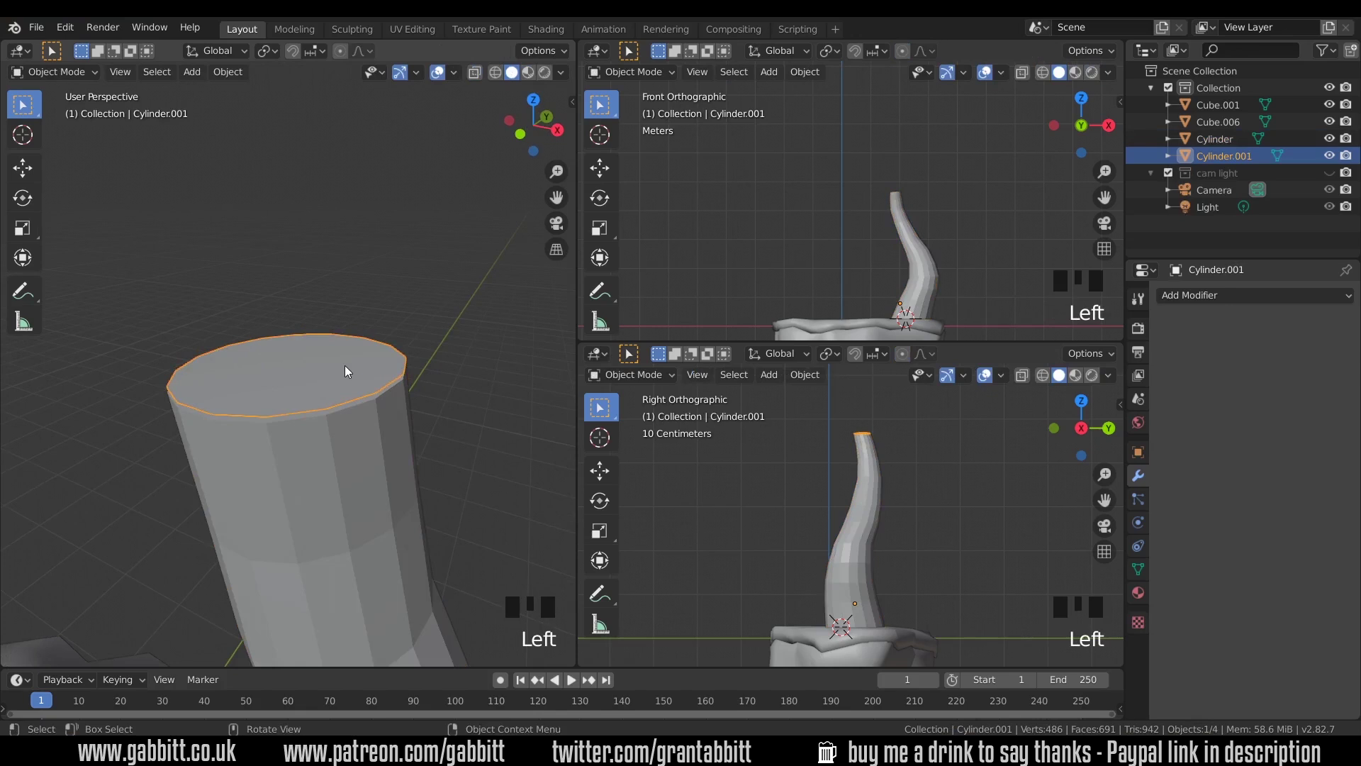
{"action": "key", "text": "Tab"}
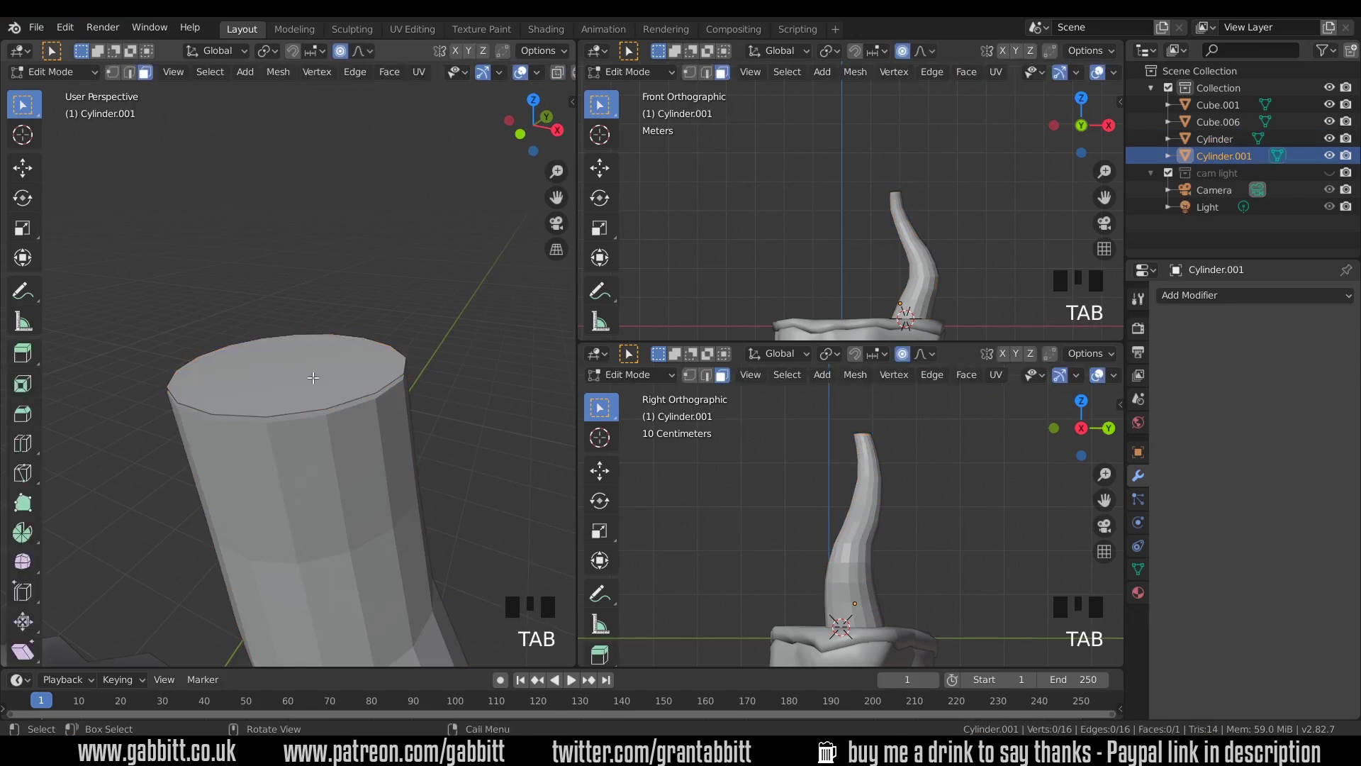
{"action": "scroll", "coordinate": [316, 379], "scroll_direction": "down", "scroll_amount": 1}
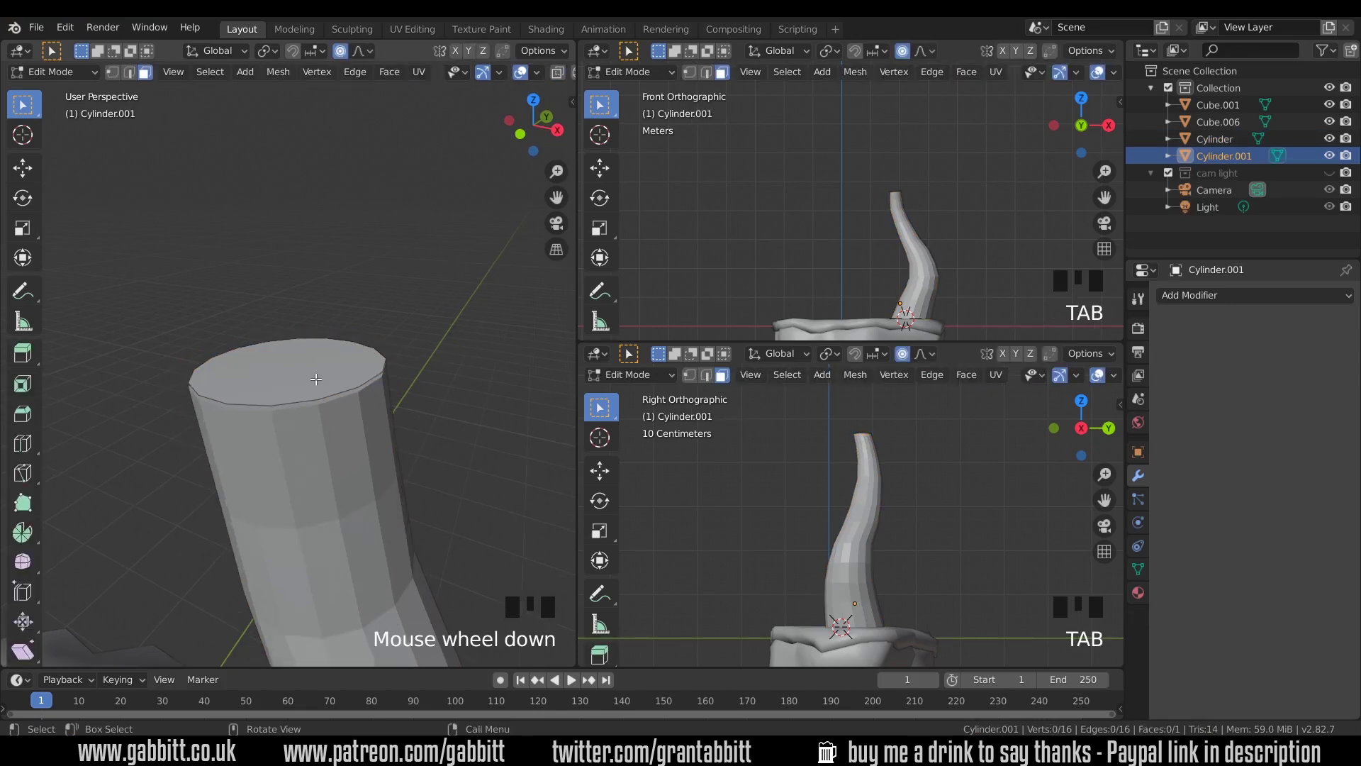
{"action": "middle_click_drag", "start_coordinate": [315, 379], "coordinate": [359, 354]}
{"action": "left_click", "coordinate": [358, 355]}
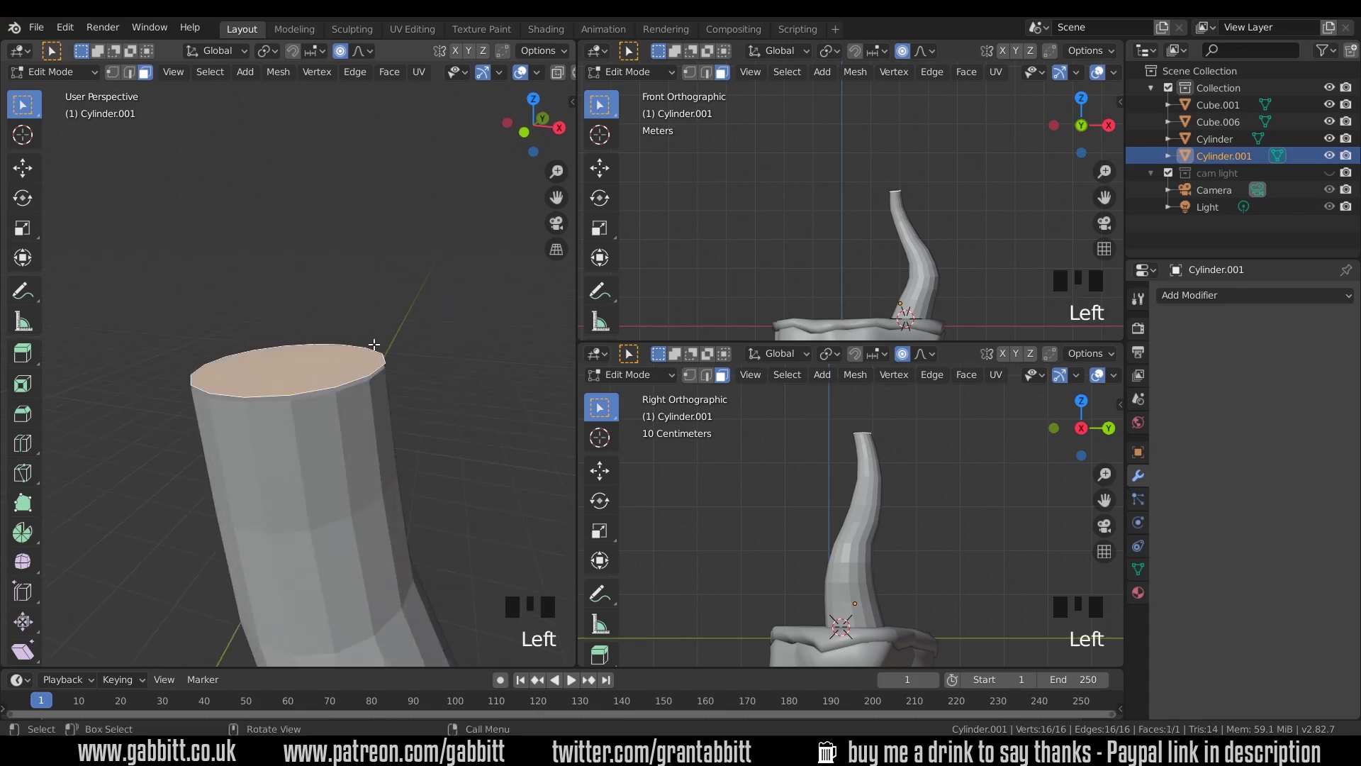
{"action": "key", "text": "e"}
{"action": "key", "text": "s"}
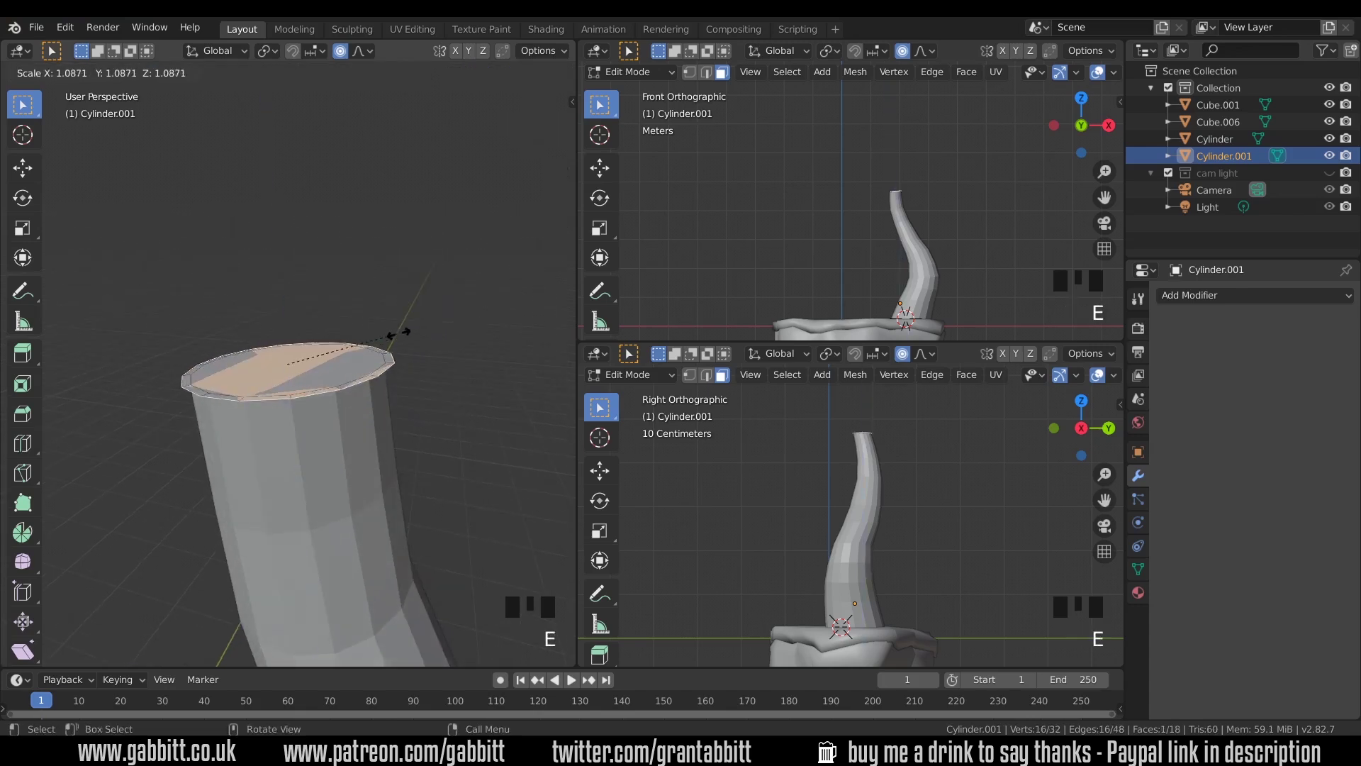
{"action": "left_click", "coordinate": [452, 336]}
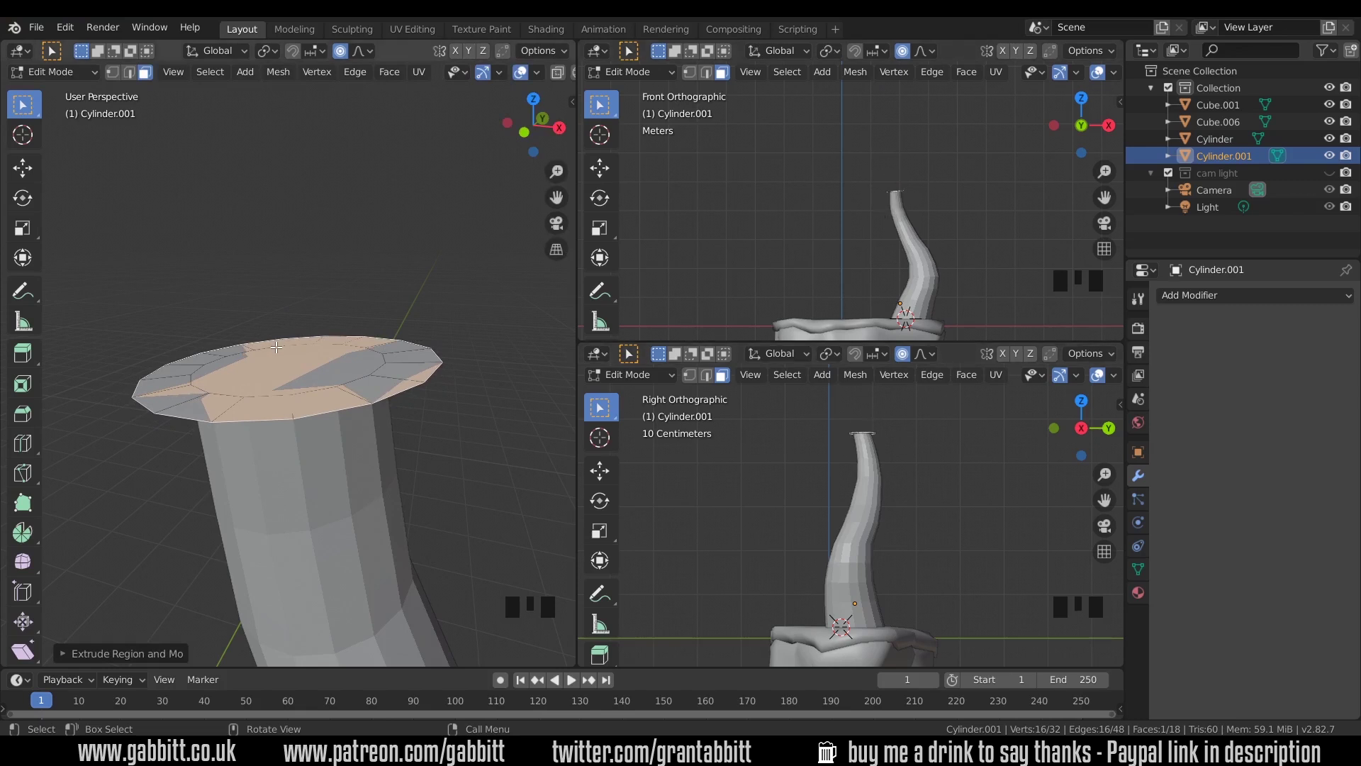
- Extrude the widened face upward by about 0.45 m, then turn off proportional editing and rotate the new top face slightly
{"action": "key", "text": "e"}
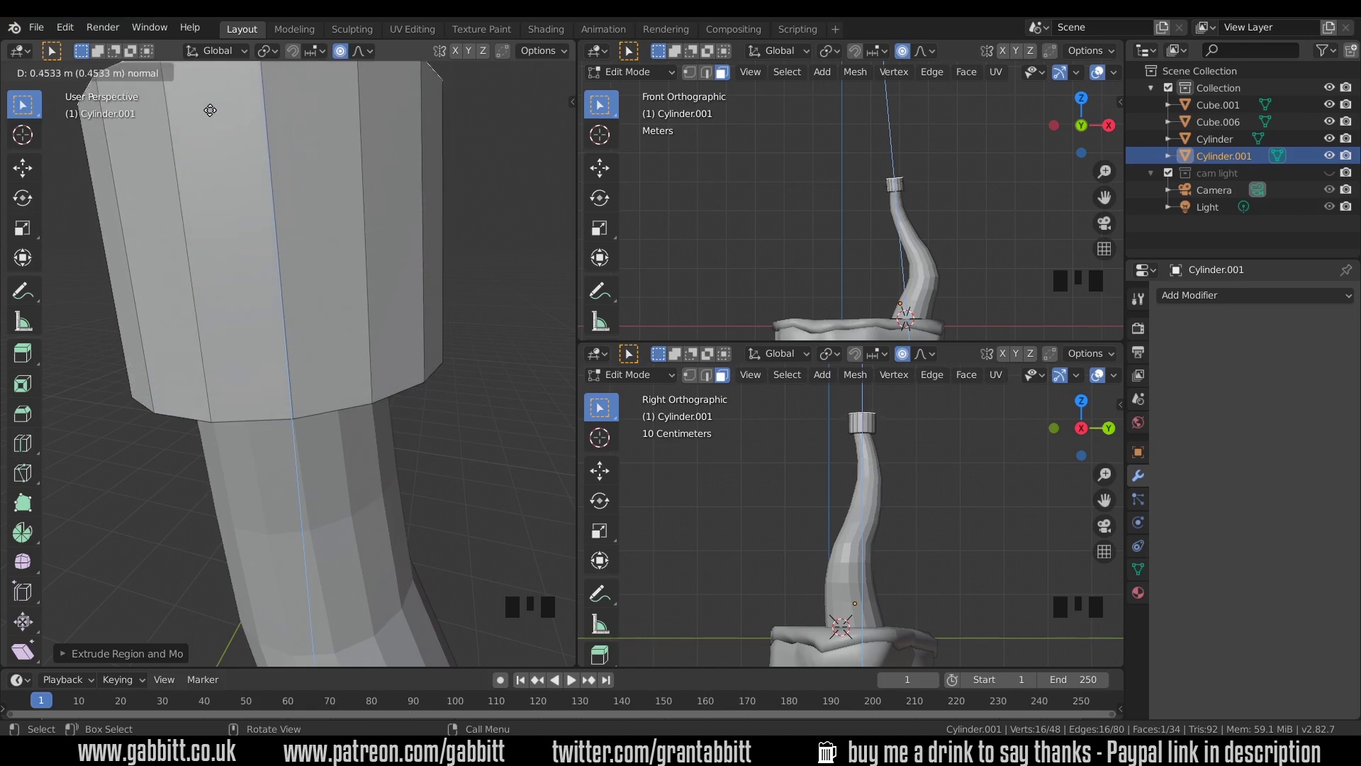
{"action": "left_click", "coordinate": [210, 115]}
{"action": "key", "text": "r"}
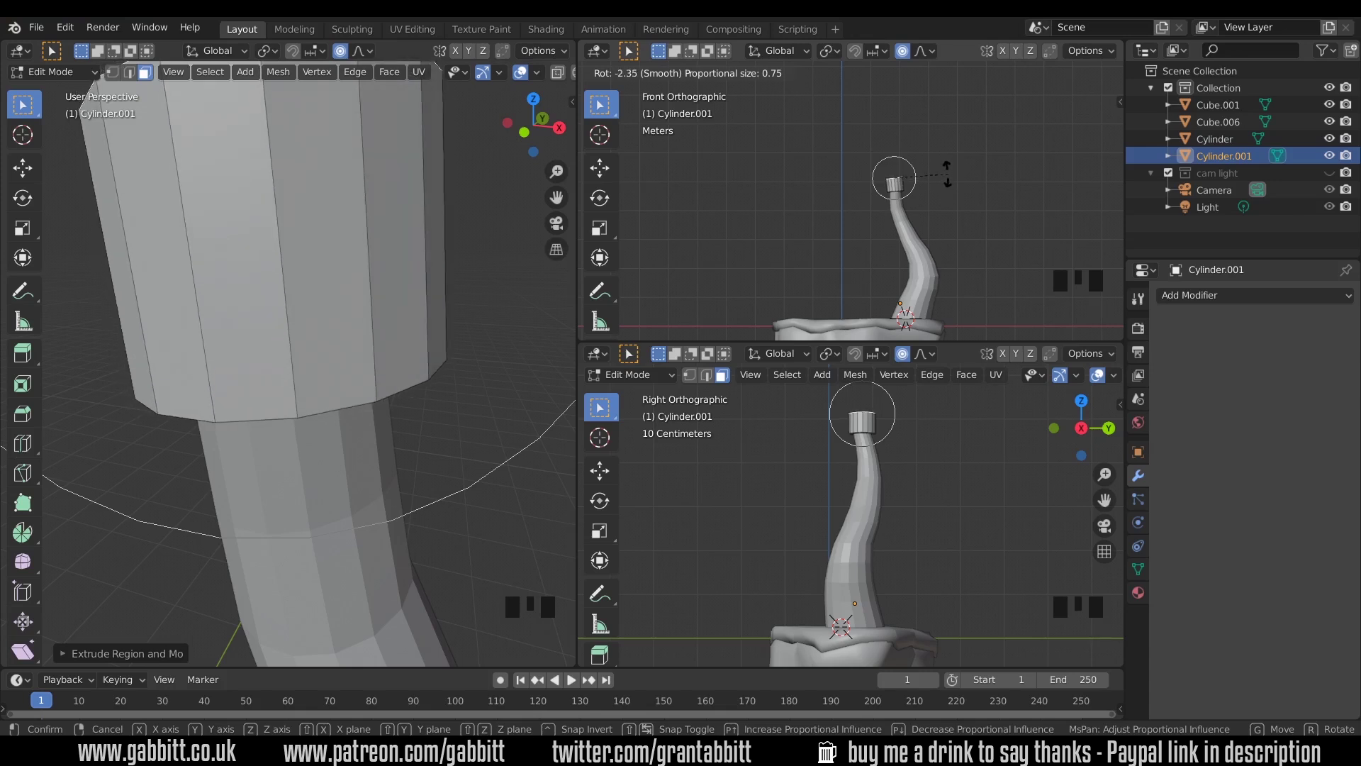
{"action": "right_click", "coordinate": [947, 182]}
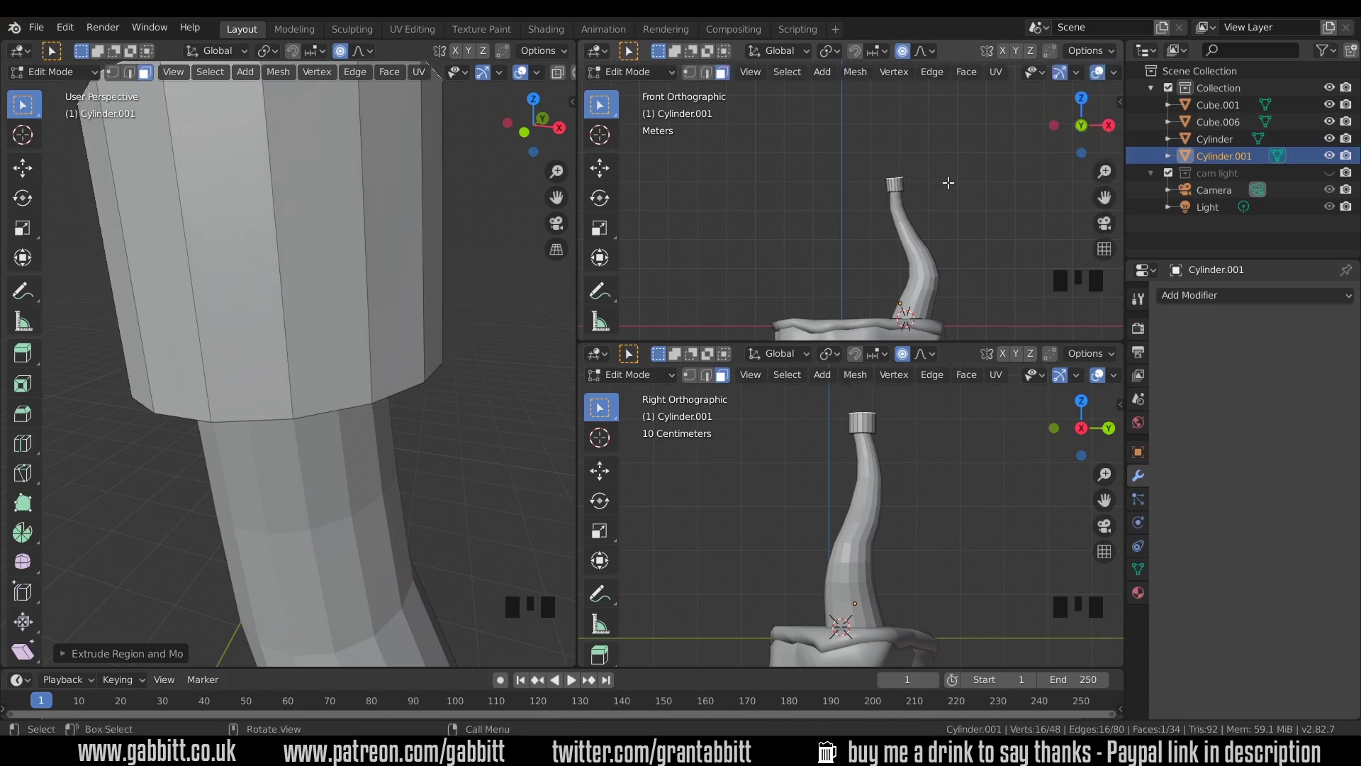
{"action": "left_click", "coordinate": [902, 54]}
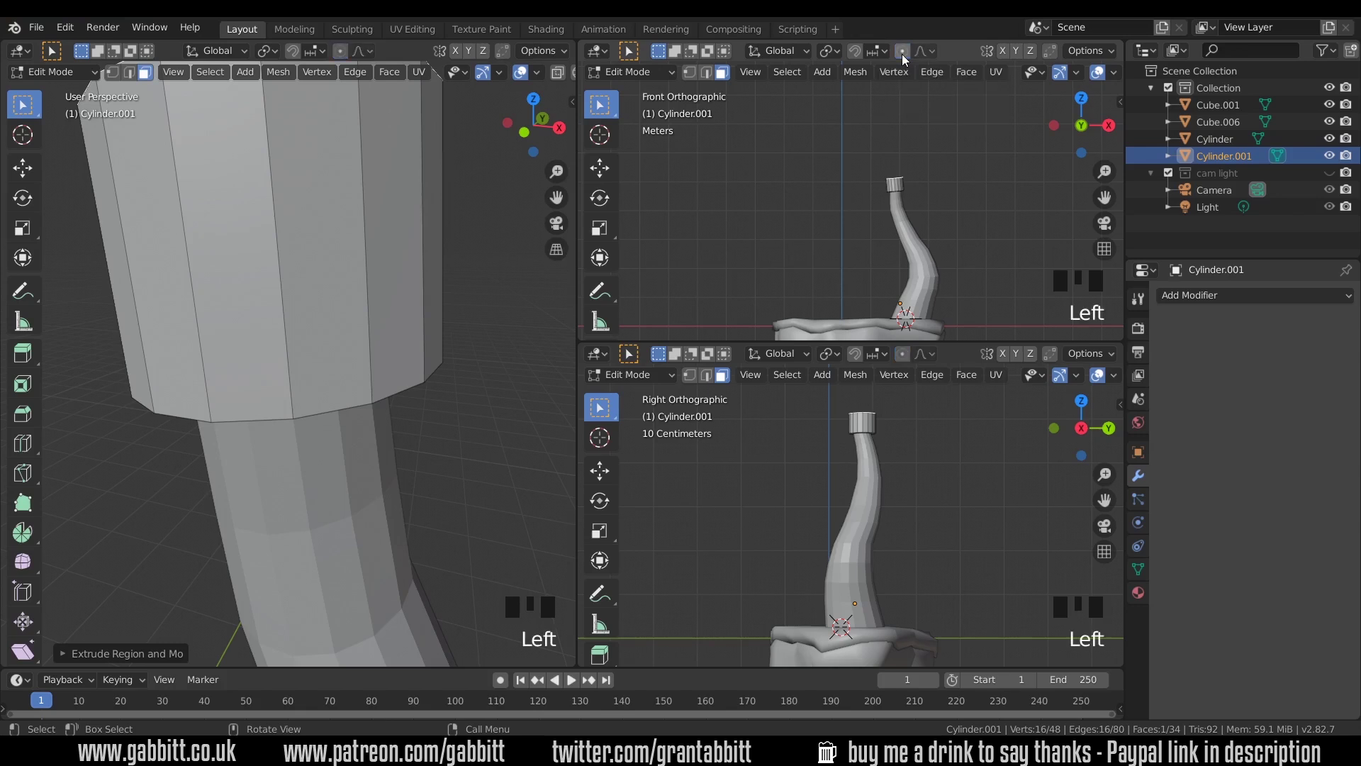
{"action": "key", "text": "r"}
{"action": "left_click", "coordinate": [947, 183]}
- Raise the new segment's top face to lengthen the segment, and scale it up into an outward flare
{"action": "scroll", "coordinate": [950, 183], "scroll_direction": "up", "scroll_amount": 2}
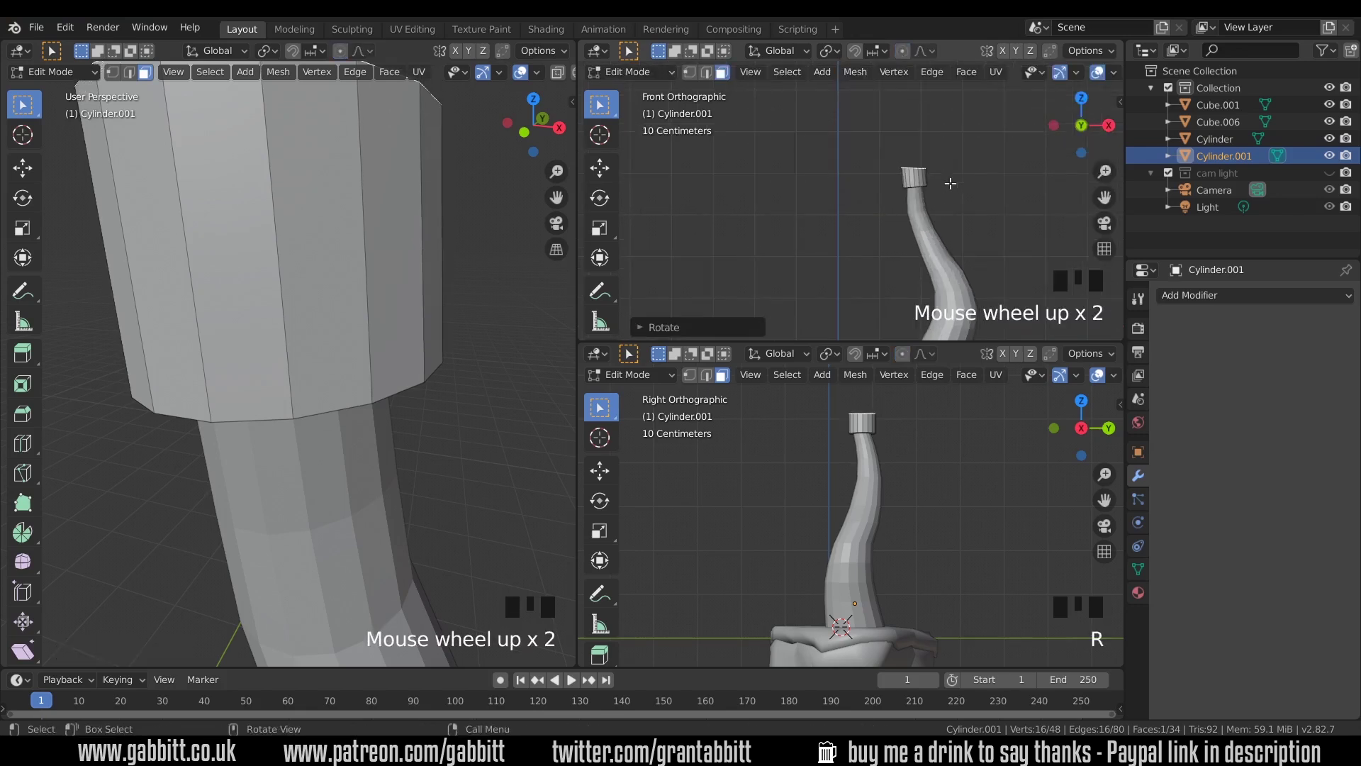
{"action": "middle_click_drag", "start_coordinate": [950, 183], "coordinate": [906, 181], "text": "shift"}
{"action": "key", "text": "g"}
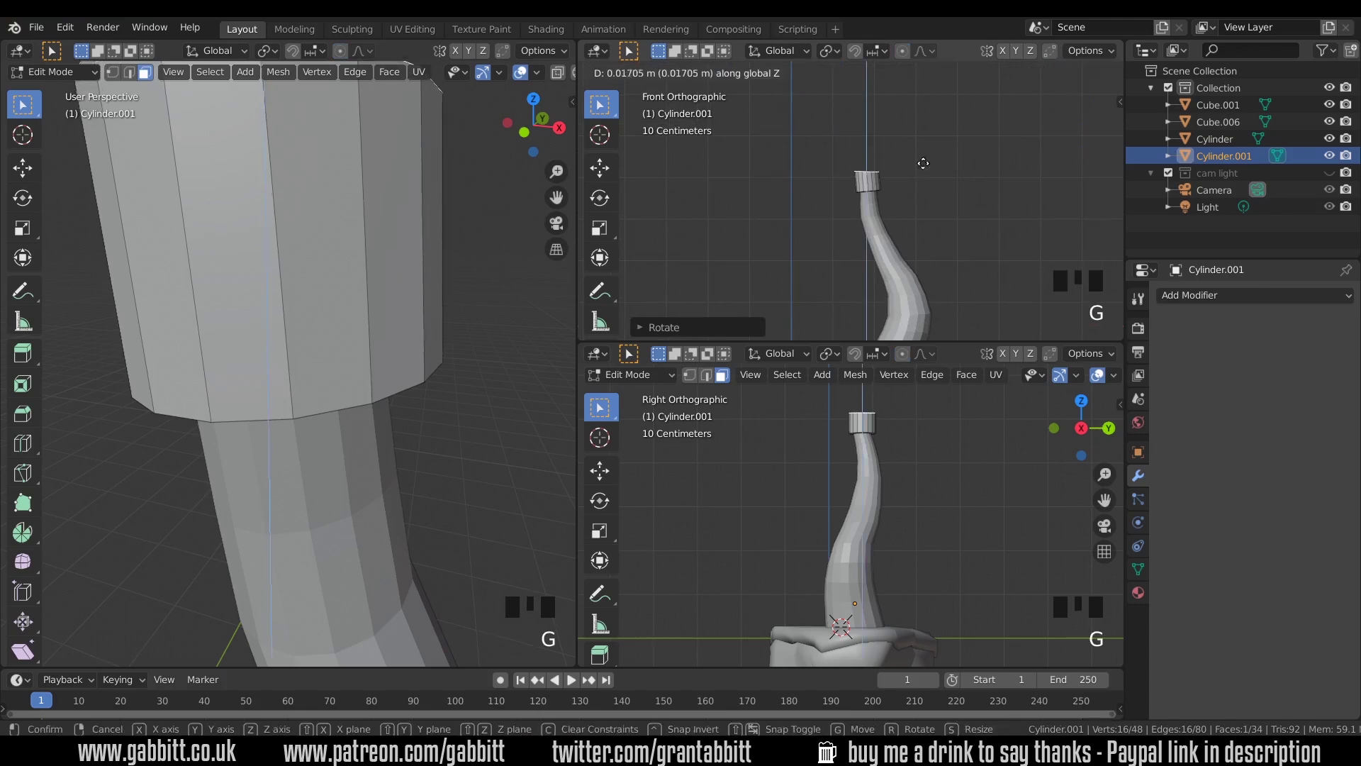
{"action": "left_click", "coordinate": [921, 139]}
{"action": "key", "text": "s"}
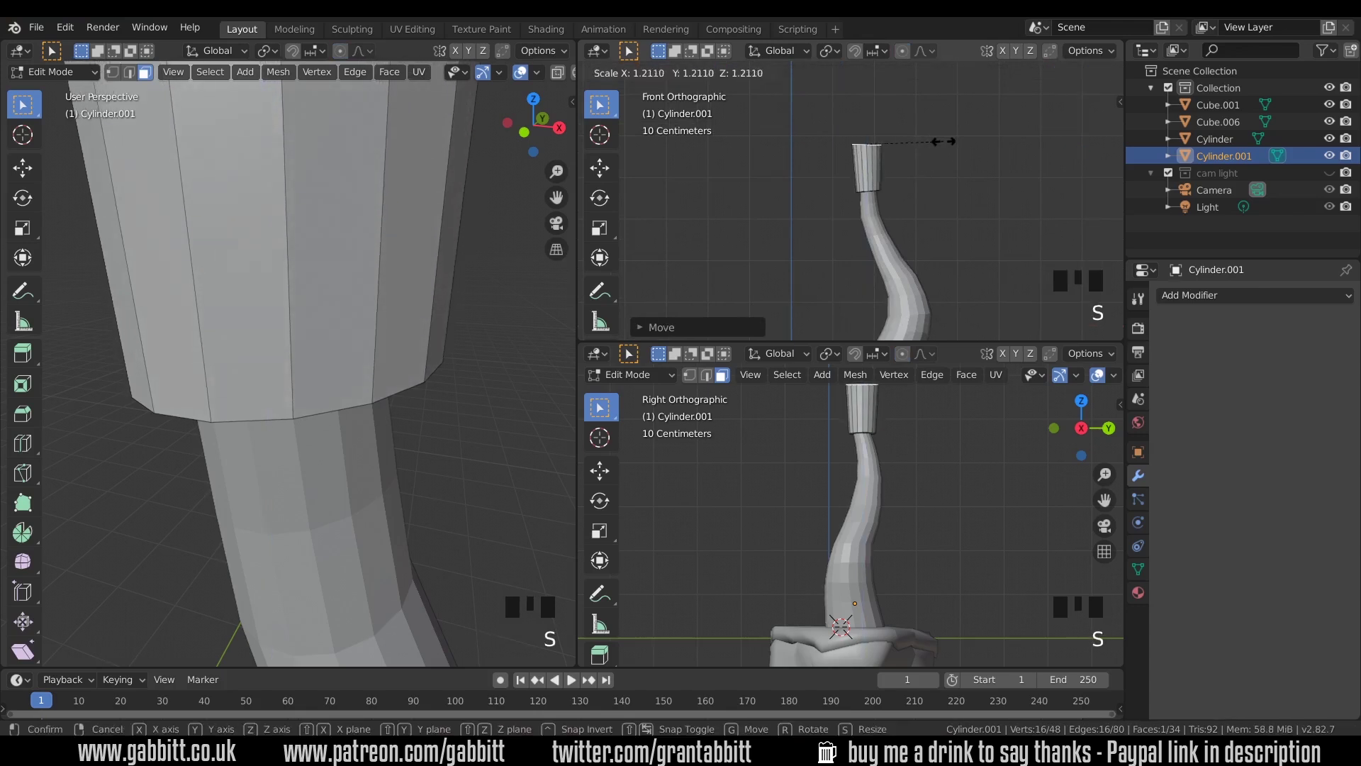
{"action": "left_click", "coordinate": [964, 140]}
- Add the trunk to the selection and enter Edit Mode on both the trunk and the flared segment
{"action": "scroll", "coordinate": [359, 395], "scroll_direction": "down", "scroll_amount": 15}
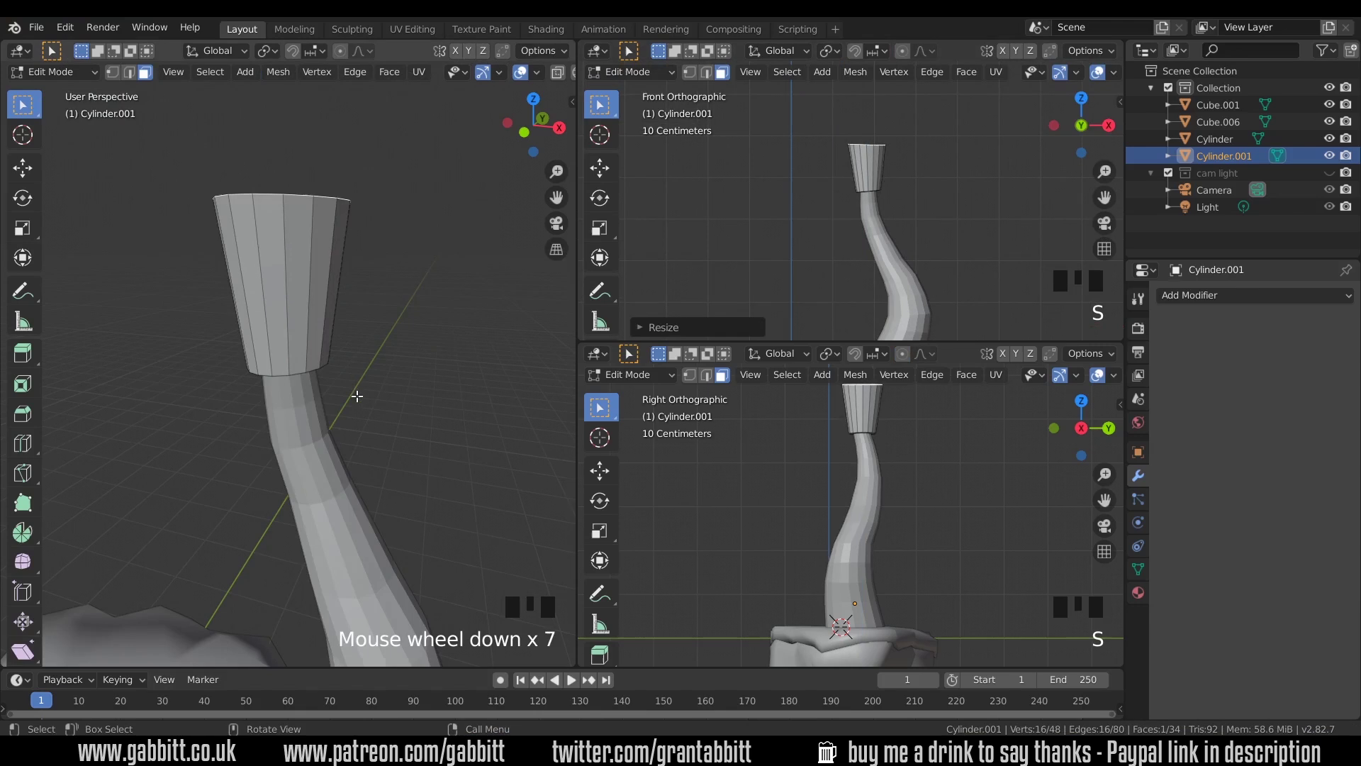
{"action": "middle_click_drag", "start_coordinate": [359, 404], "coordinate": [339, 494]}
{"action": "scroll", "coordinate": [353, 435], "scroll_direction": "up", "scroll_amount": 2}
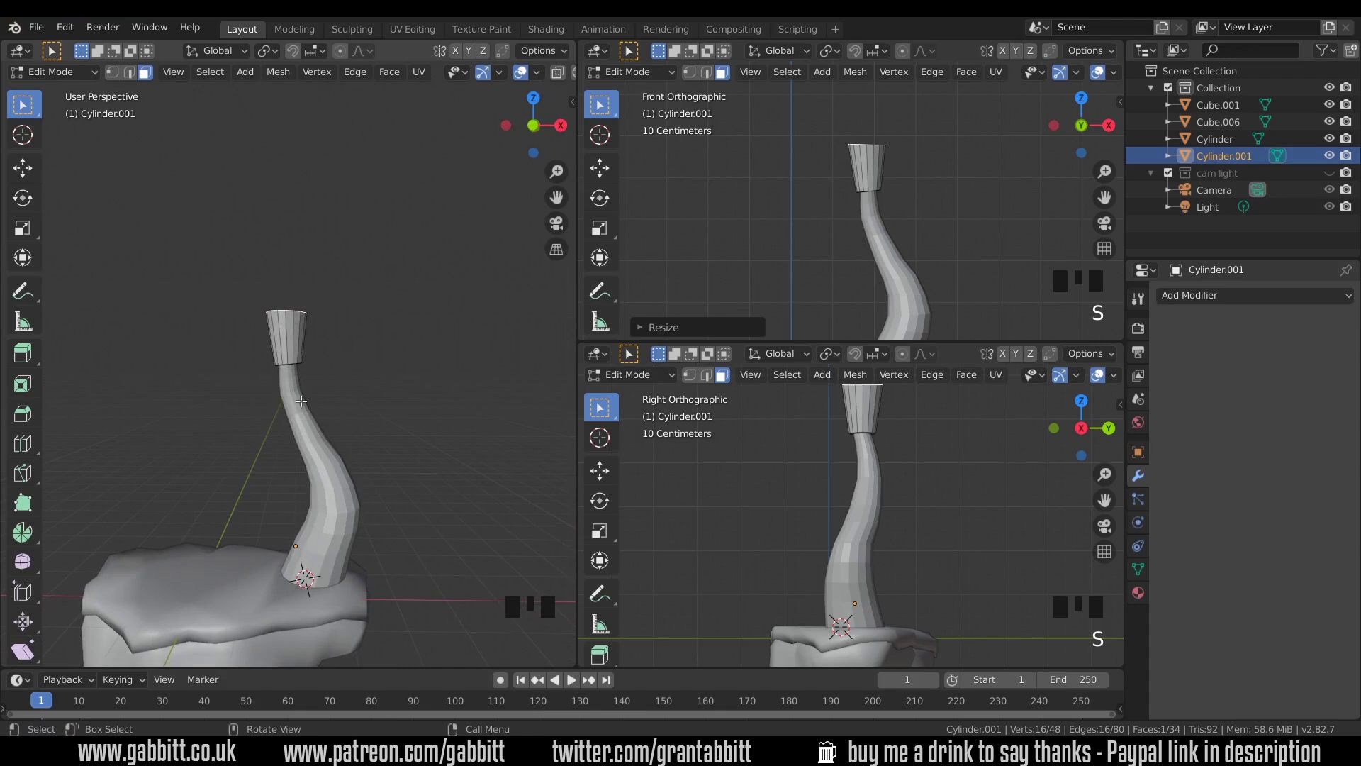
{"action": "scroll", "coordinate": [330, 402], "scroll_direction": "up", "scroll_amount": 4}
{"action": "middle_click_drag", "start_coordinate": [312, 415], "coordinate": [351, 380], "text": "shift"}
{"action": "key", "text": "Tab"}
{"action": "left_click", "coordinate": [338, 377], "text": "shift"}
{"action": "key", "text": "Tab"}
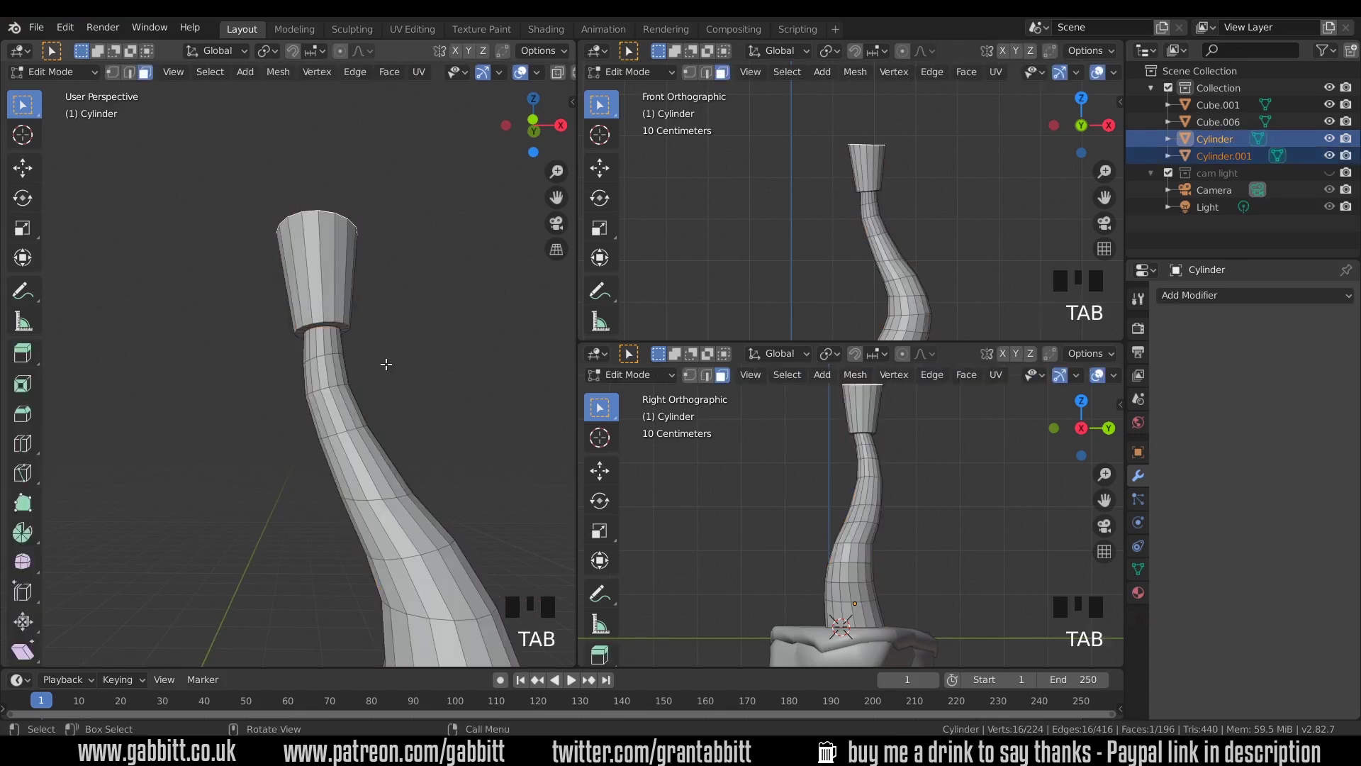
{"action": "middle_click_drag", "start_coordinate": [385, 366], "coordinate": [386, 382]}
{"action": "left_click_drag", "start_coordinate": [254, 291], "coordinate": [420, 387]}
{"action": "key", "text": "g"}
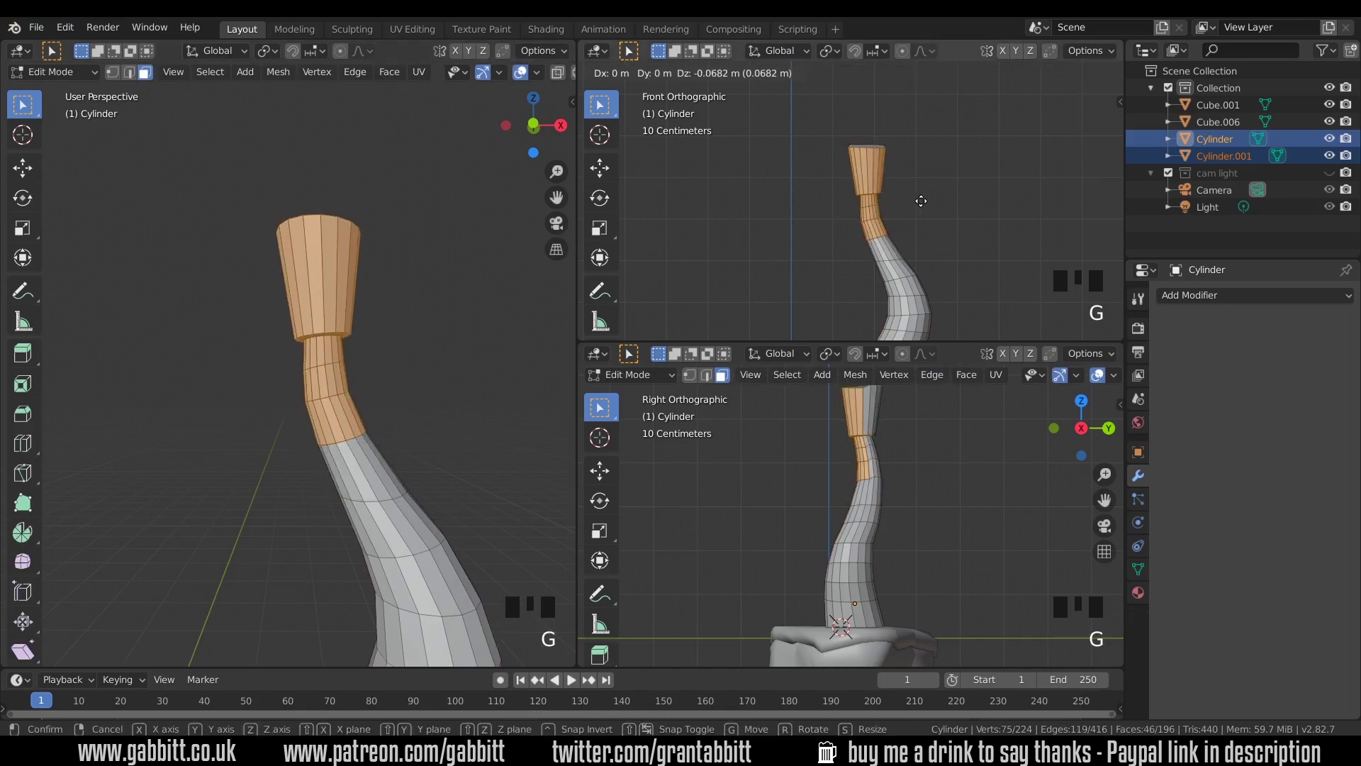
{"action": "left_click", "coordinate": [921, 201]}
- Turn on X-ray, box-select the flared segment with the trunk's upper end, and rotate them slightly to follow the bend
{"action": "middle_click_drag", "start_coordinate": [582, 66], "coordinate": [484, 74]}
{"action": "left_click", "coordinate": [479, 72]}
{"action": "left_click_drag", "start_coordinate": [256, 168], "coordinate": [419, 390]}
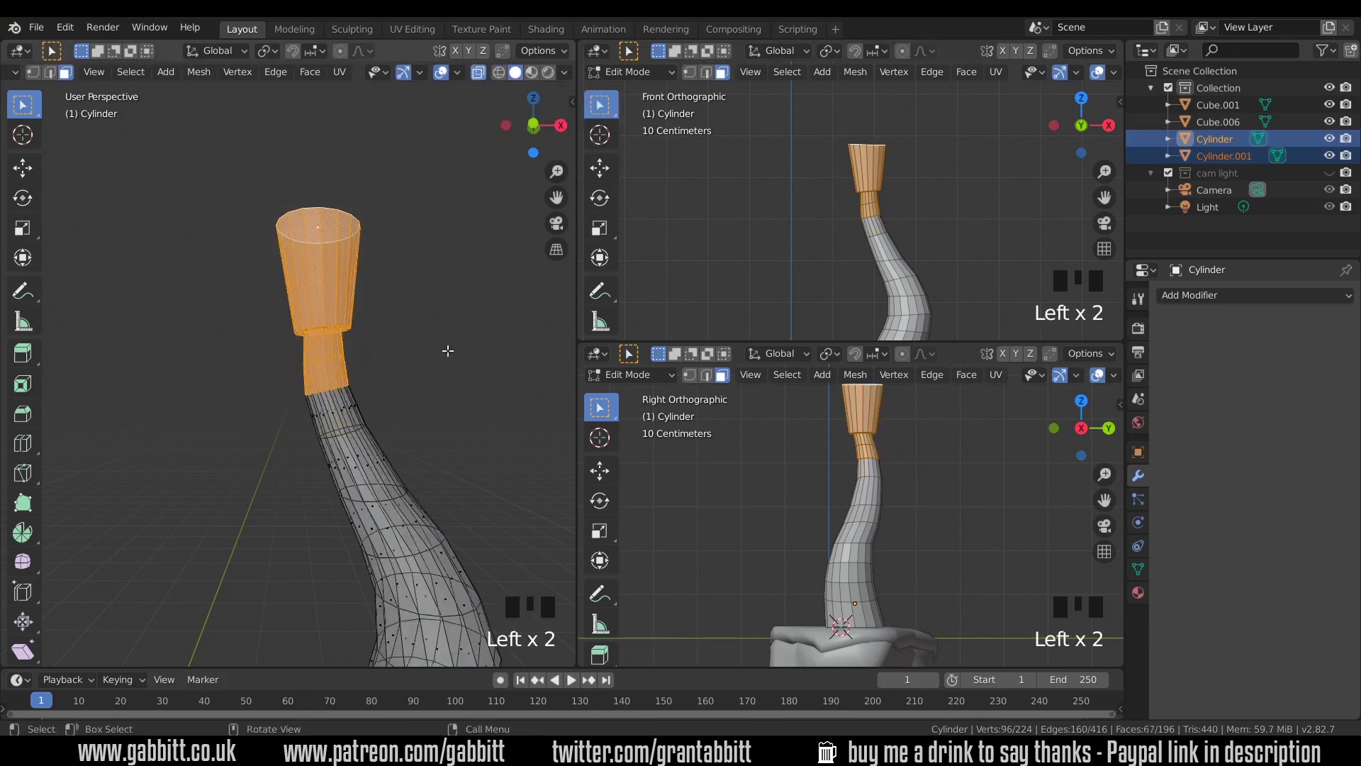
{"action": "key", "text": "r"}
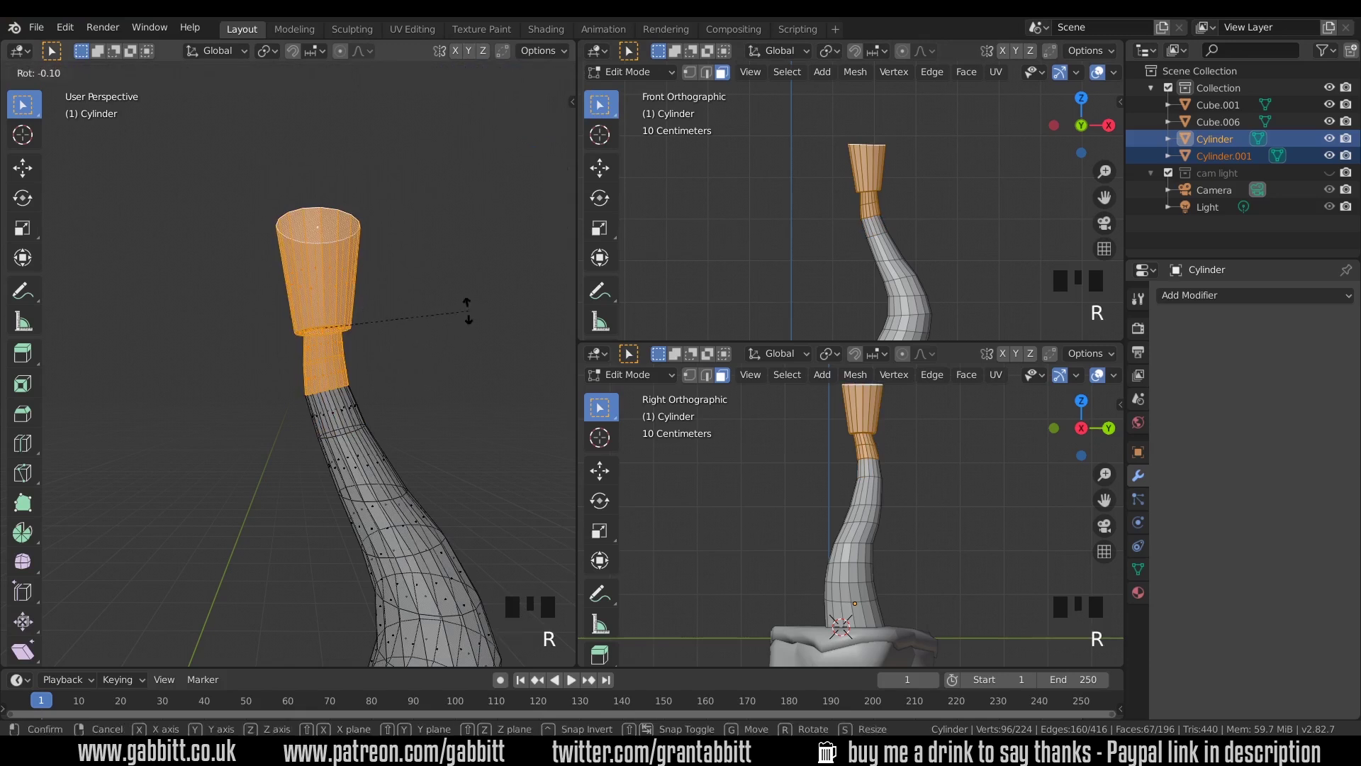
{"action": "left_click", "coordinate": [463, 306]}
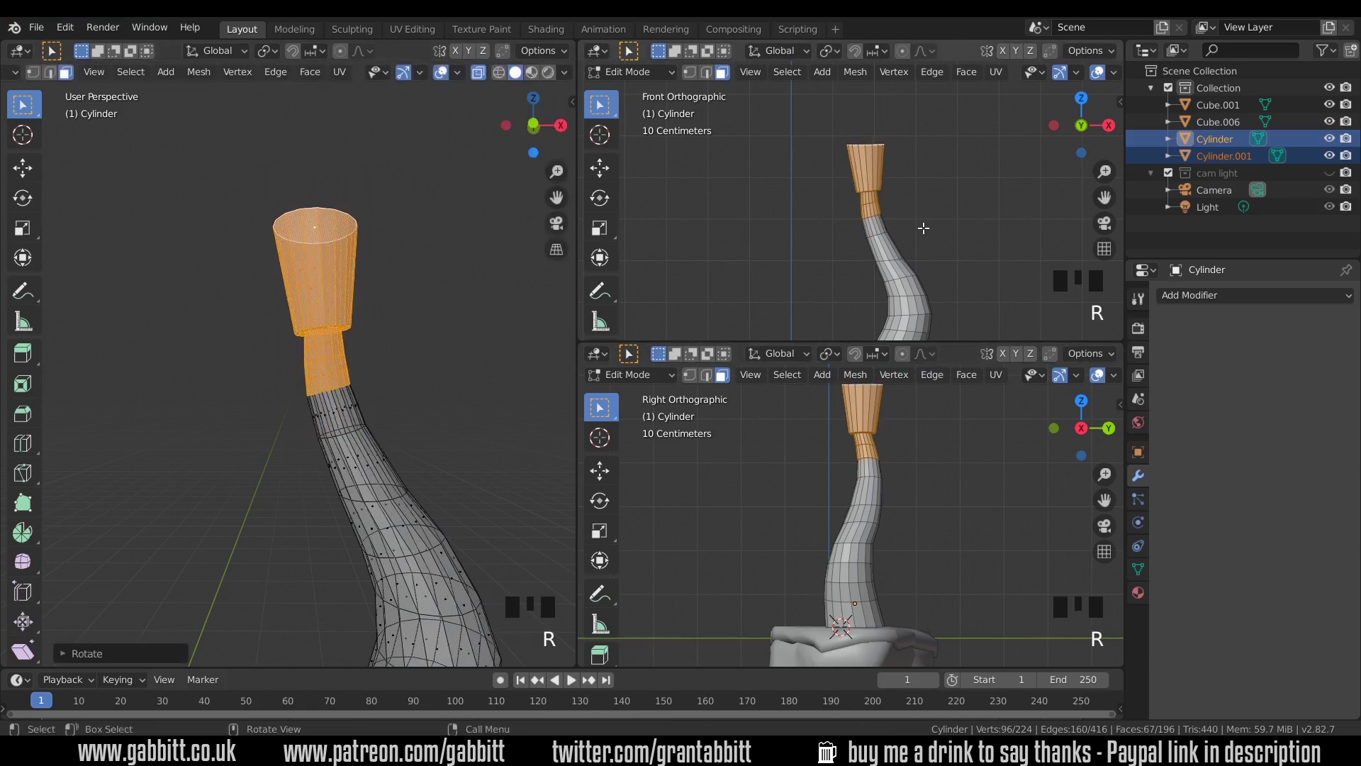
- Lower the selected flared segment and trunk tip slightly and tilt them further in the direction of the upper curve
{"action": "key", "text": "g"}
{"action": "left_click", "coordinate": [921, 205]}
{"action": "key", "text": "r"}
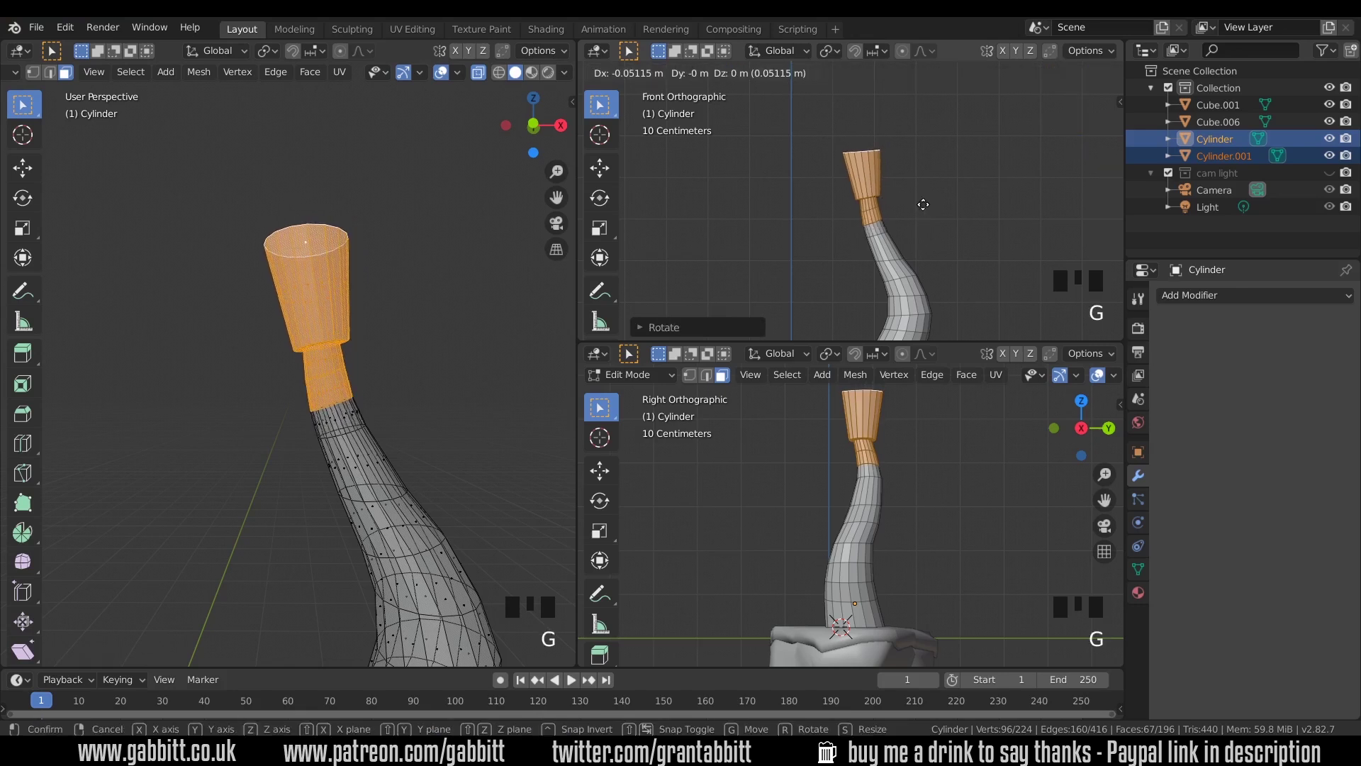
{"action": "key", "text": "g"}
{"action": "right_click", "coordinate": [920, 200]}
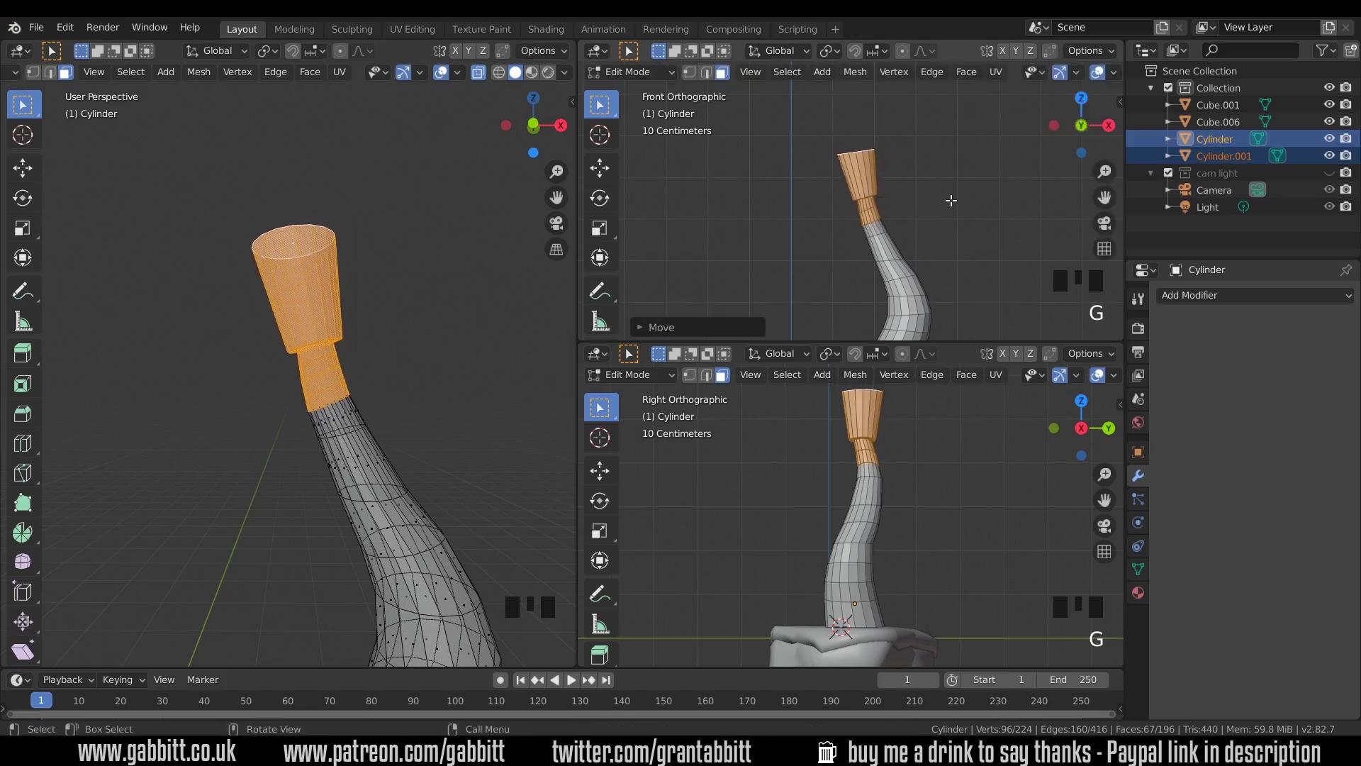
- Select the flared segment's top face and rotate it level in the front view
{"action": "middle_click_drag", "start_coordinate": [343, 234], "coordinate": [373, 290]}
{"action": "left_click", "coordinate": [310, 236]}
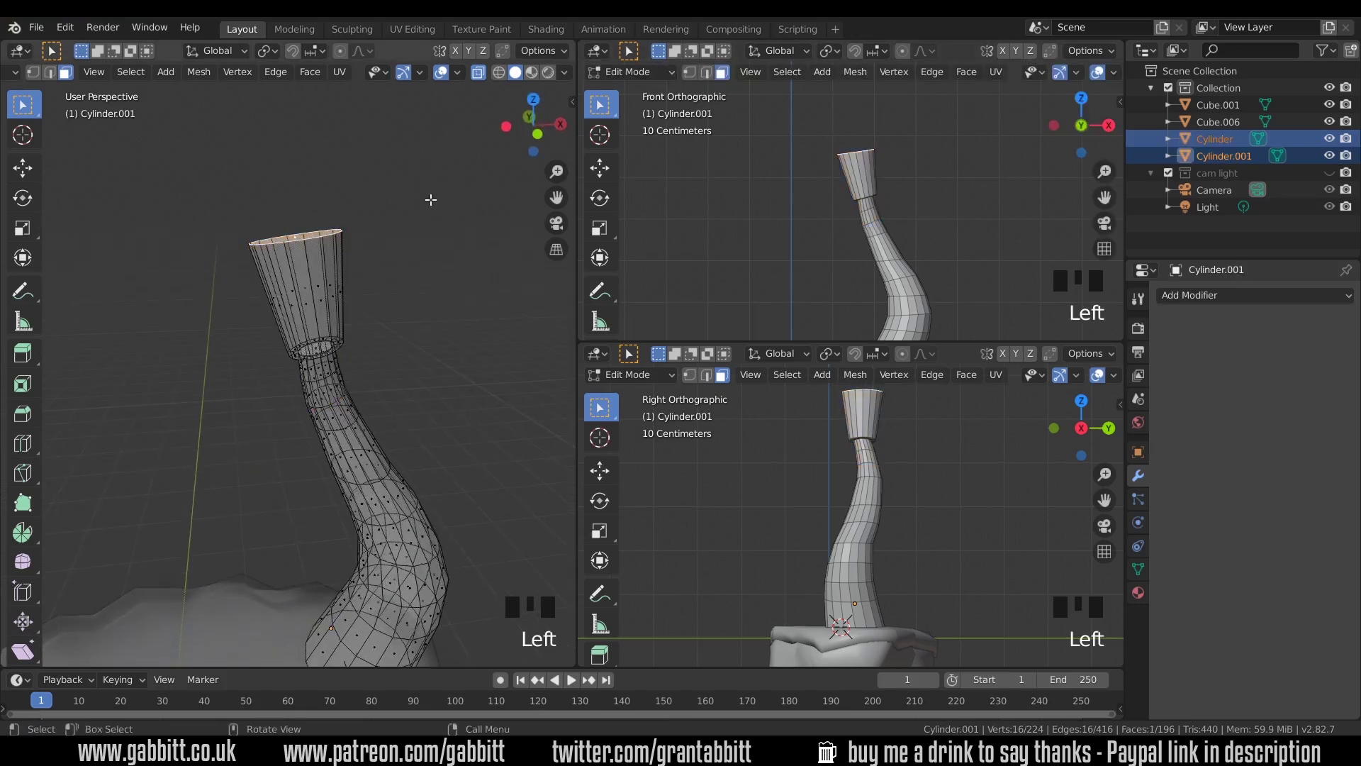
{"action": "key", "text": "r"}
{"action": "left_click", "coordinate": [922, 153]}
- Move two edge loops on the trunk just below the flared segment to smooth the upper bend
{"action": "middle_click_drag", "start_coordinate": [922, 153], "coordinate": [842, 204], "text": "shift"}
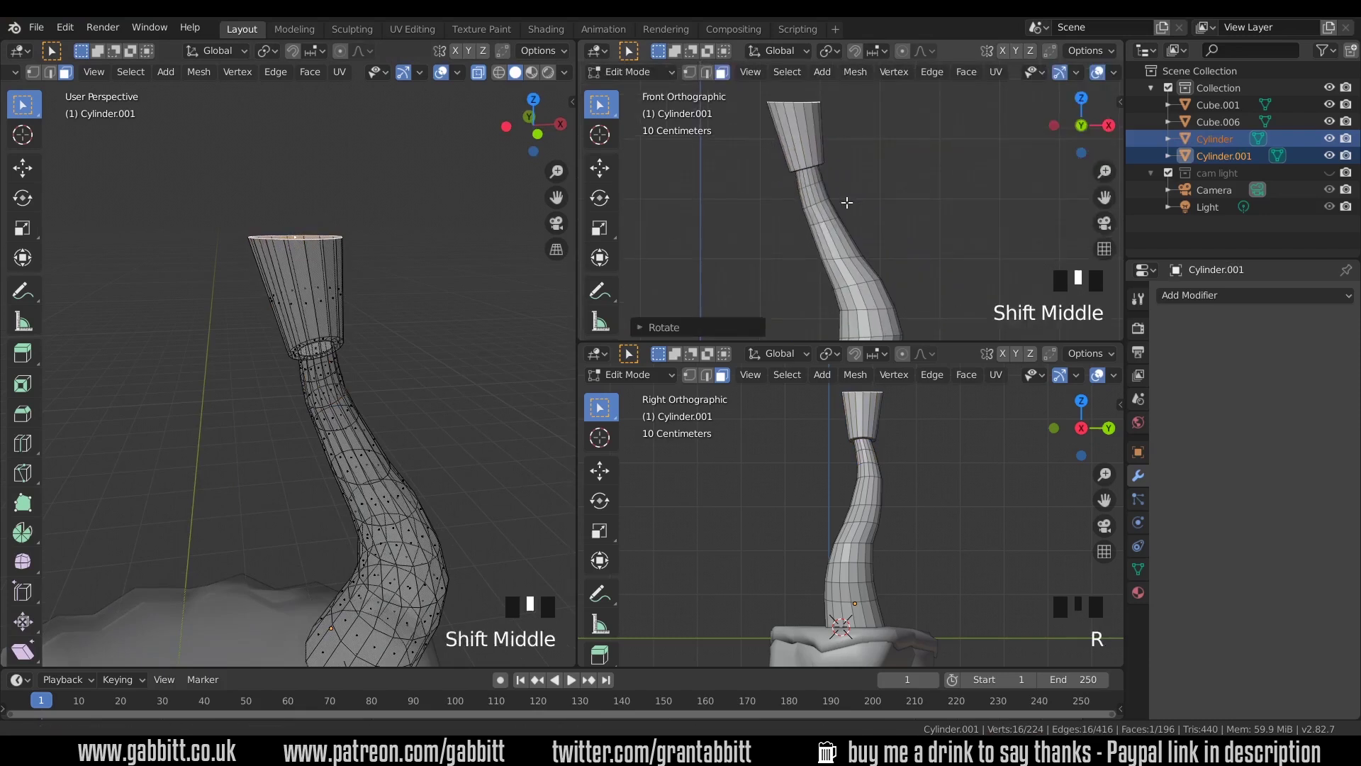
{"action": "scroll", "coordinate": [846, 206], "scroll_direction": "up", "scroll_amount": 2}
{"action": "key", "text": "2"}
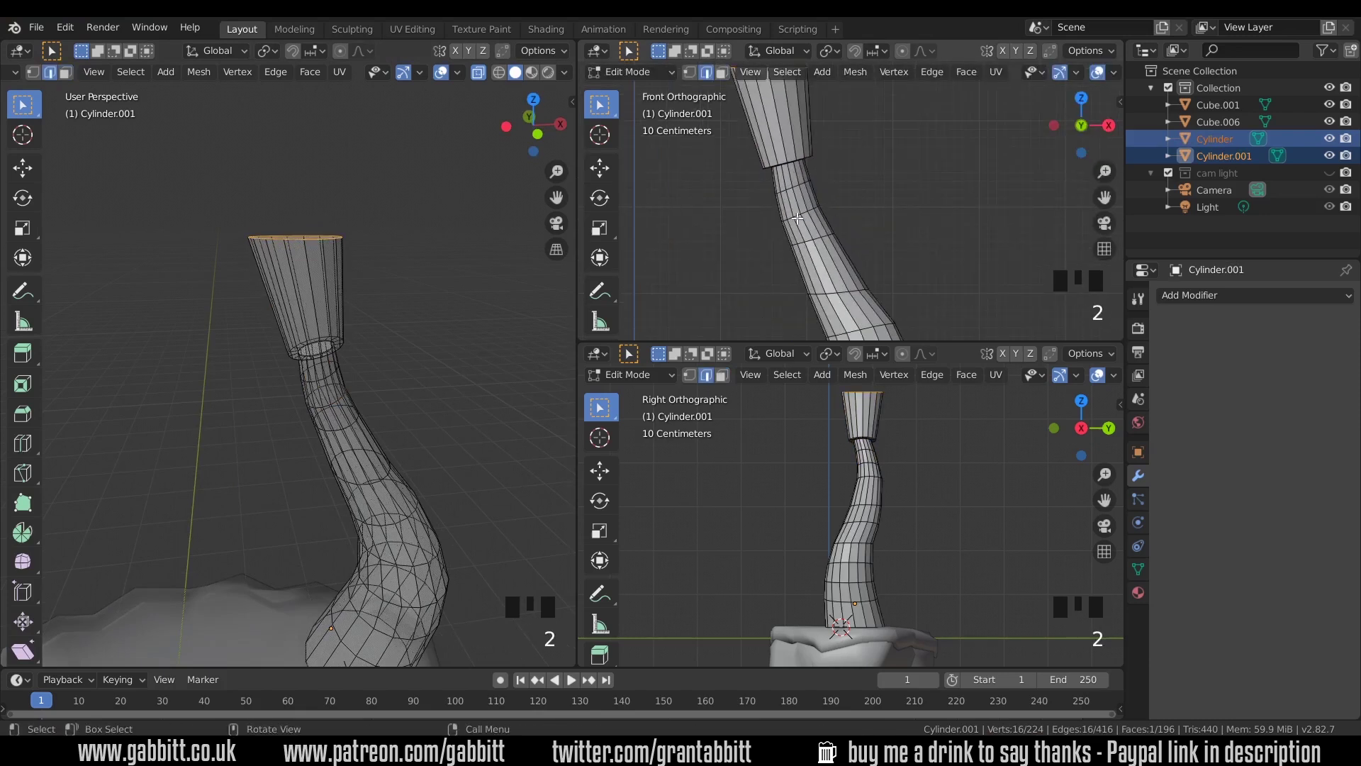
{"action": "left_click", "coordinate": [797, 219], "text": "alt"}
{"action": "key", "text": "g"}
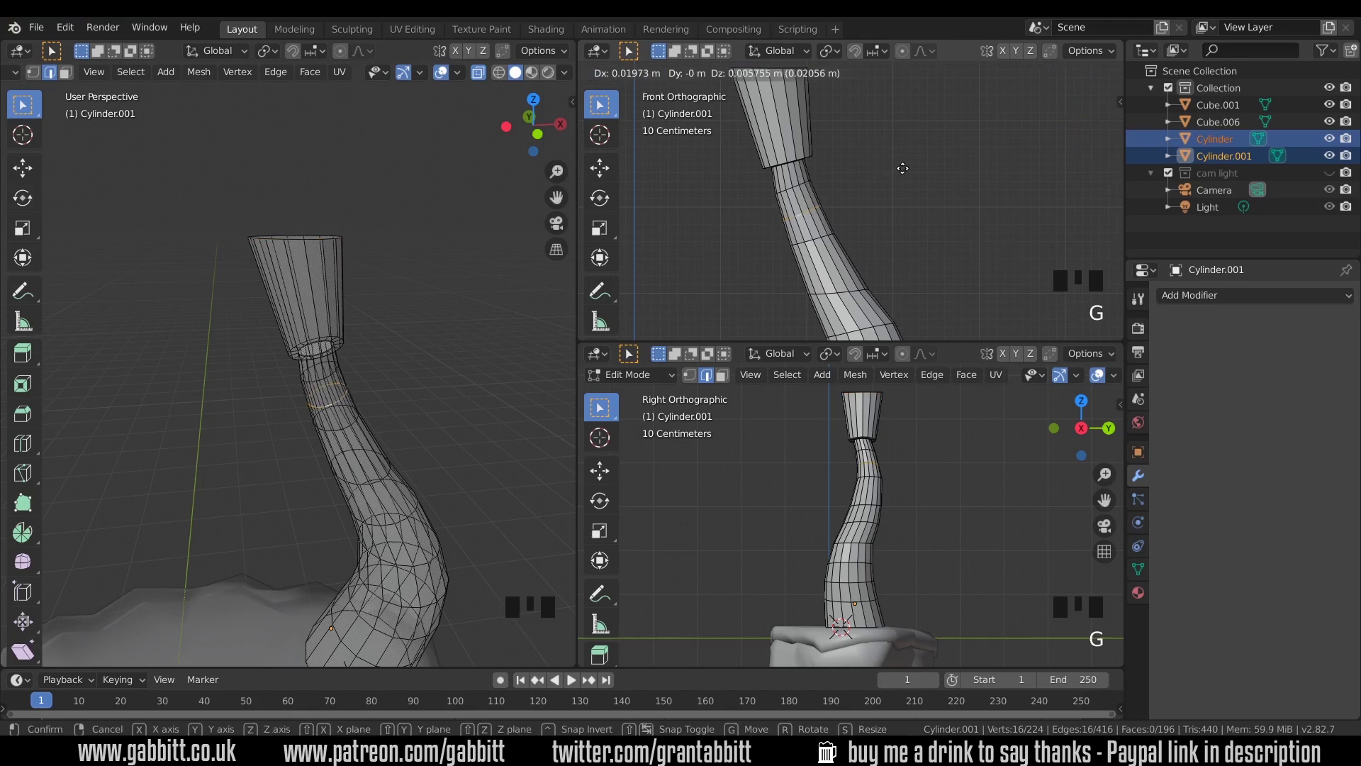
{"action": "left_click", "coordinate": [903, 168]}
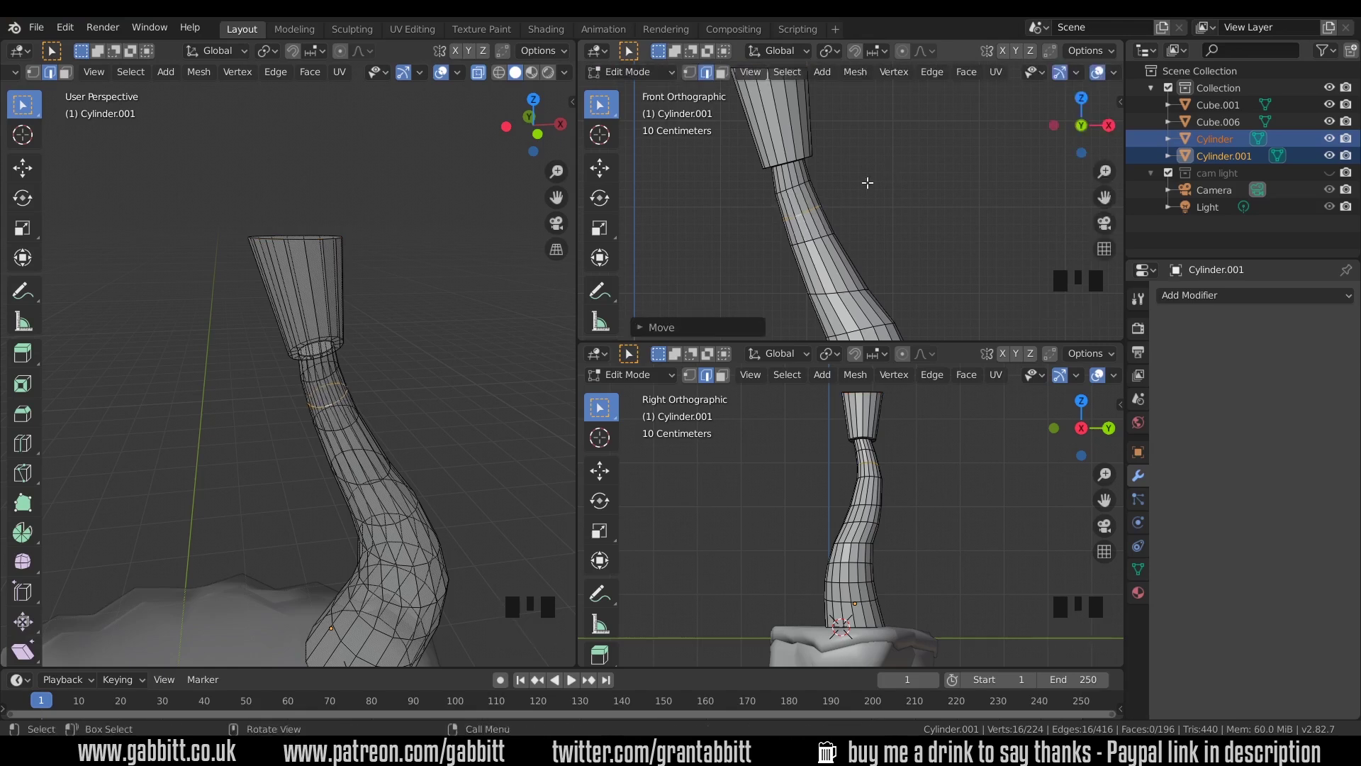
{"action": "left_click", "coordinate": [800, 200], "text": "alt"}
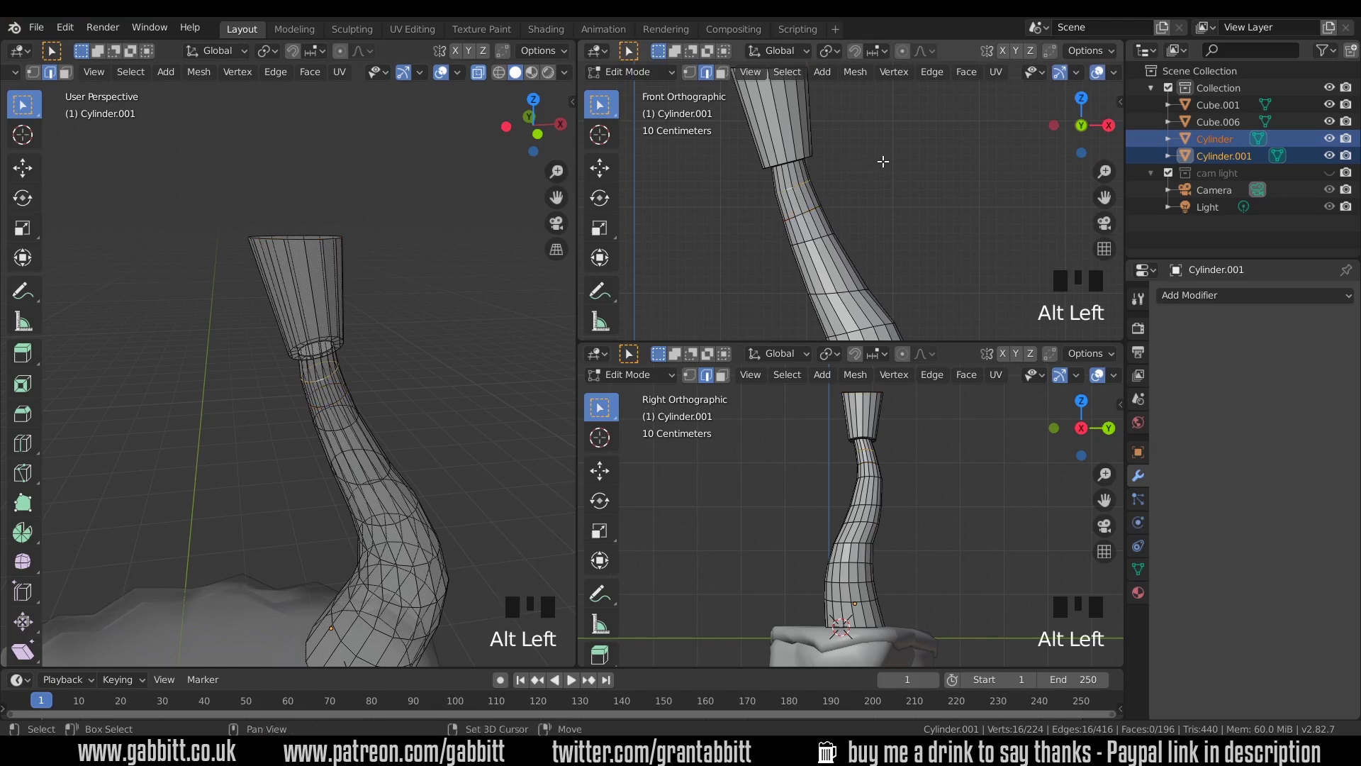
{"action": "key", "text": "g"}
{"action": "left_click", "coordinate": [896, 231]}
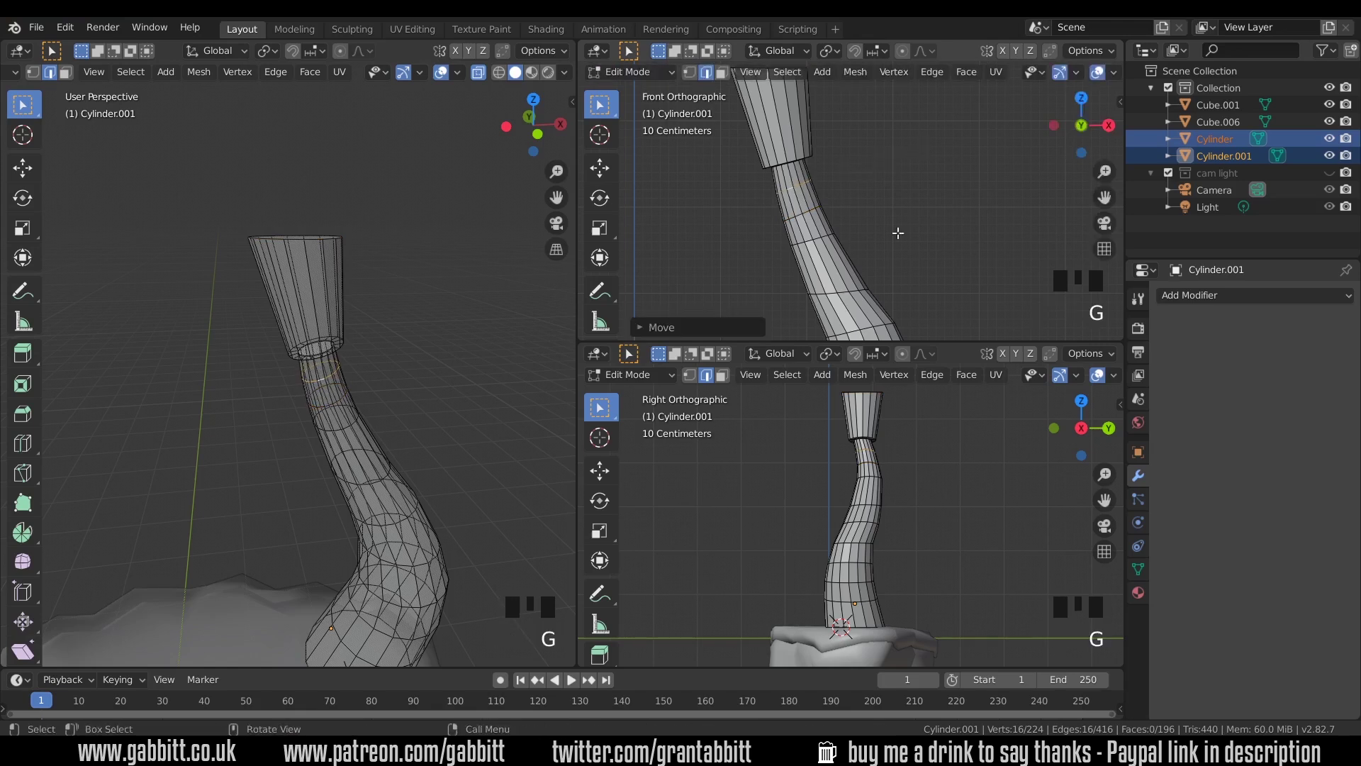
- Scale an edge loop on the trunk's upper middle and slide it along the trunk to even out the curve
{"action": "left_click", "coordinate": [892, 170], "text": "alt"}
{"action": "key", "text": "s"}
{"action": "left_click", "coordinate": [915, 145]}
{"action": "key", "text": "g"}
{"action": "key", "text": "g"}
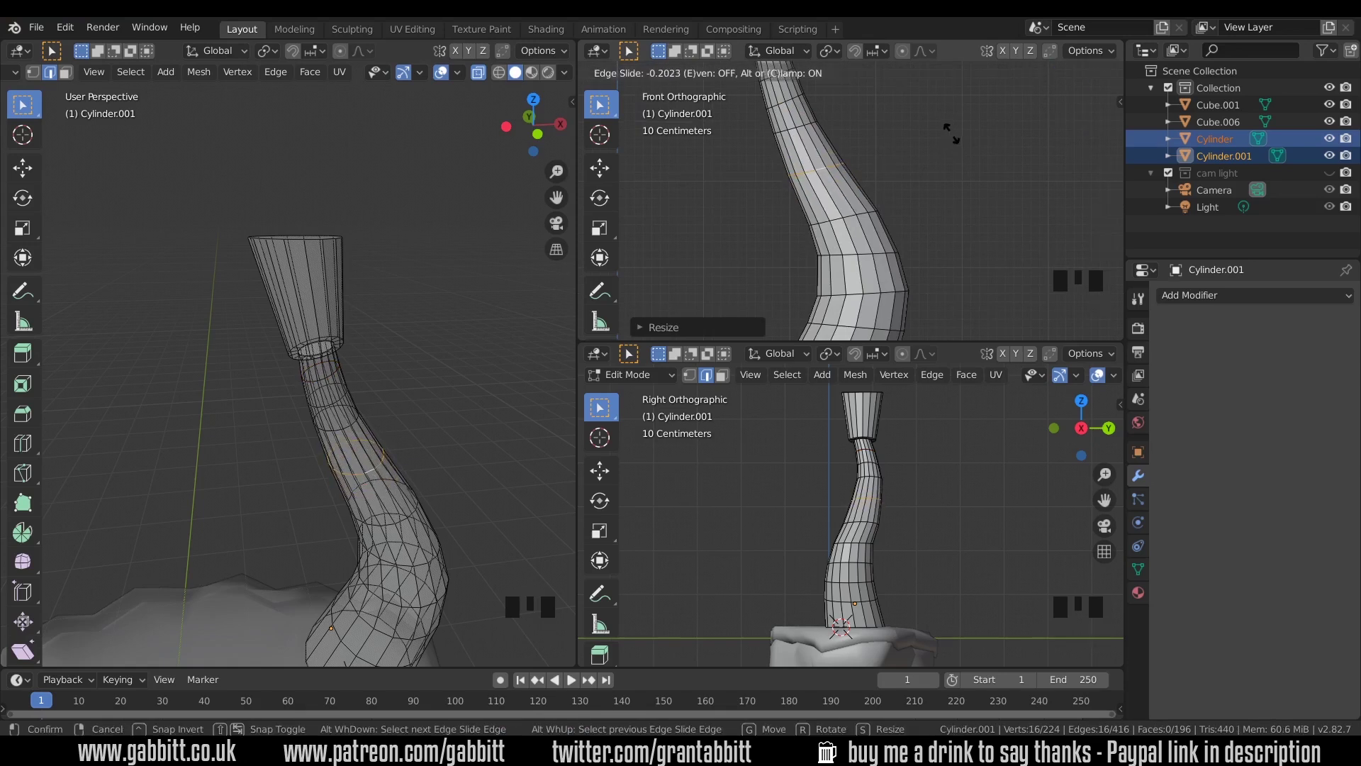
{"action": "left_click", "coordinate": [952, 134]}
- Leave mesh editing of both objects and open only the flared segment for editing
{"action": "scroll", "coordinate": [922, 213], "scroll_direction": "down", "scroll_amount": 2}
{"action": "middle_click_drag", "start_coordinate": [922, 298], "coordinate": [913, 230], "text": "shift"}
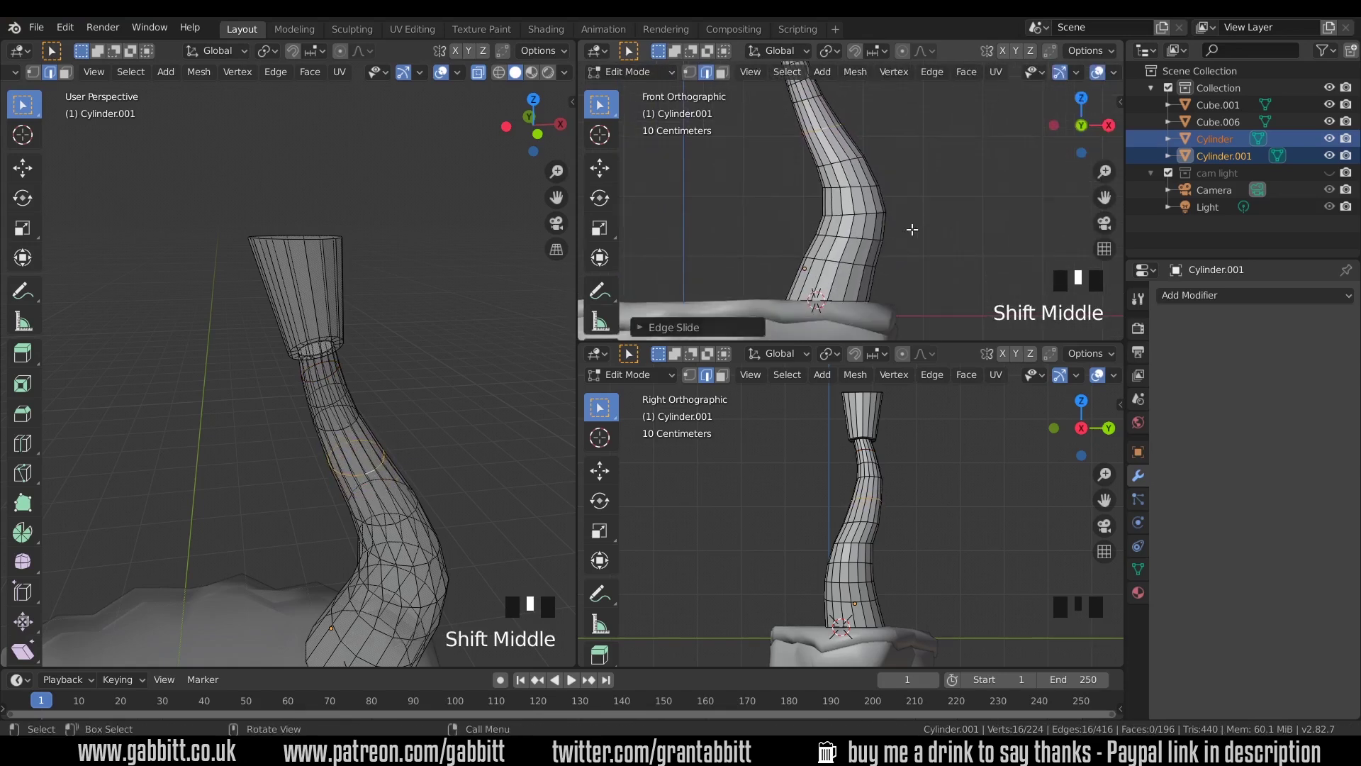
{"action": "scroll", "coordinate": [603, 312], "scroll_direction": "down", "scroll_amount": 3}
{"action": "middle_click_drag", "start_coordinate": [602, 312], "coordinate": [907, 252]}
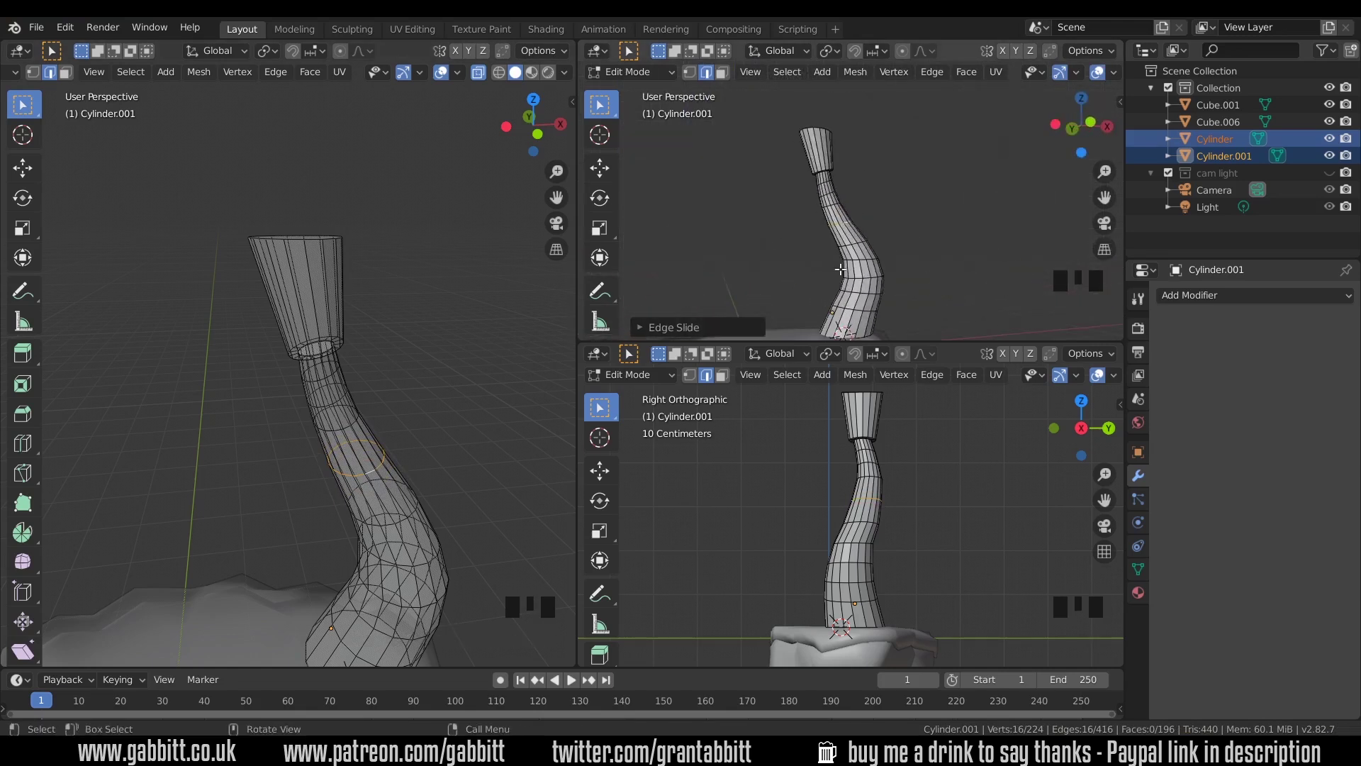
{"action": "key", "text": "Tab"}
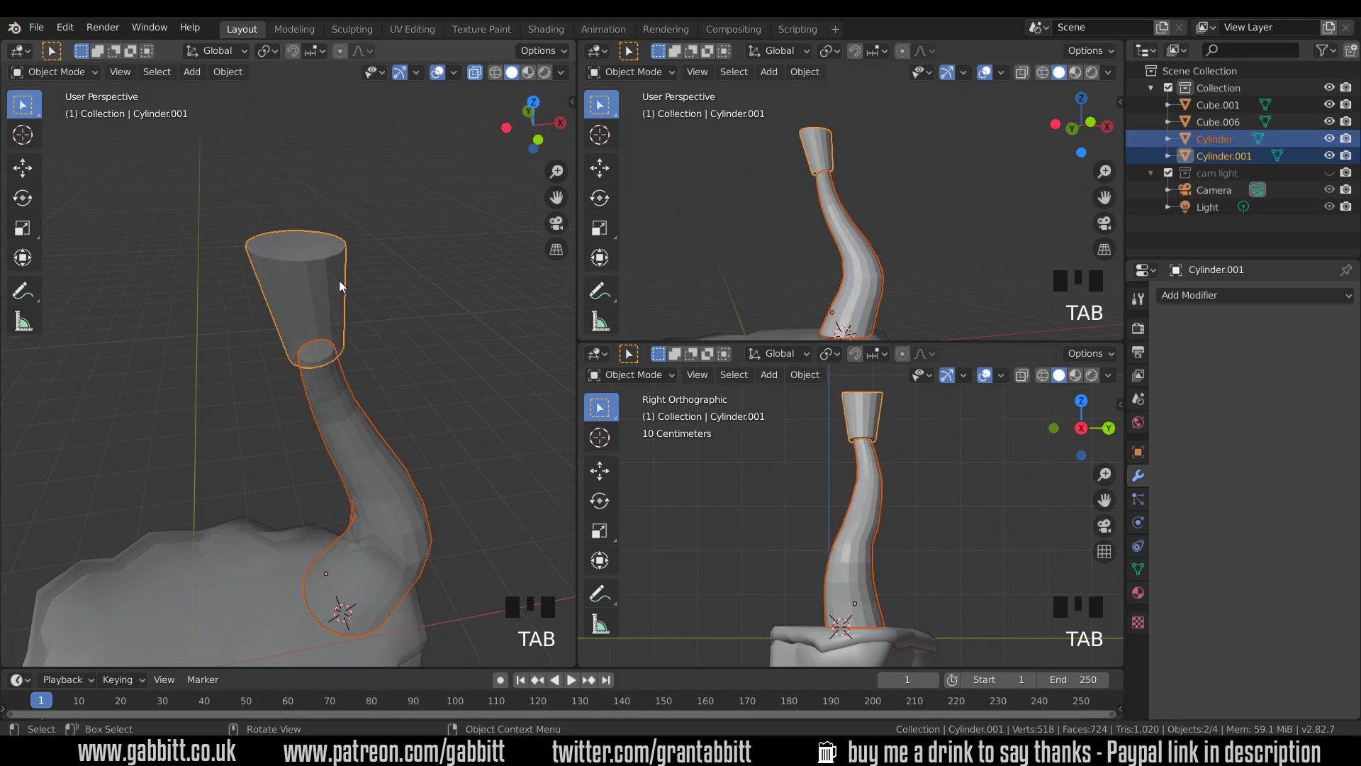
{"action": "left_click", "coordinate": [338, 279]}
{"action": "key", "text": "Tab"}
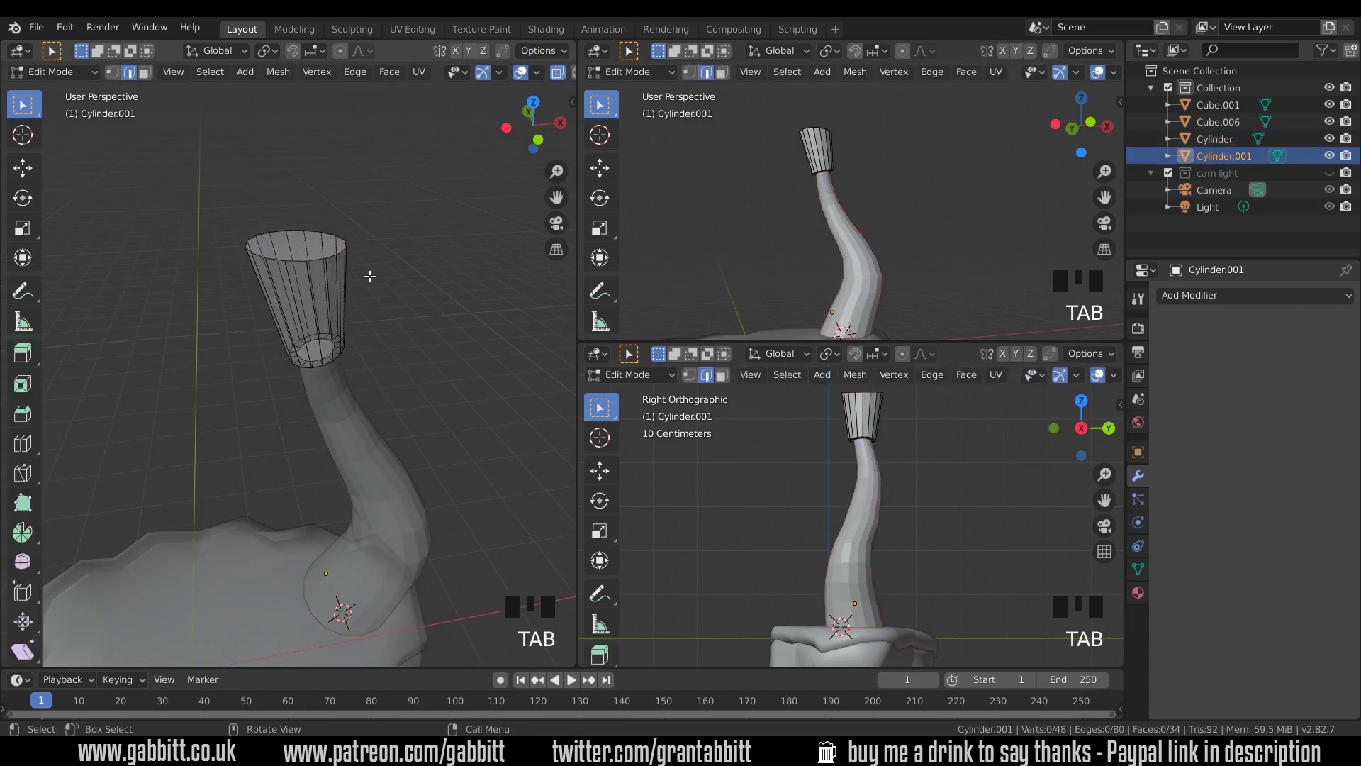
- Select the flared segment's top face and scale it slightly wider
{"action": "key", "text": "3"}
{"action": "left_click", "coordinate": [298, 246]}
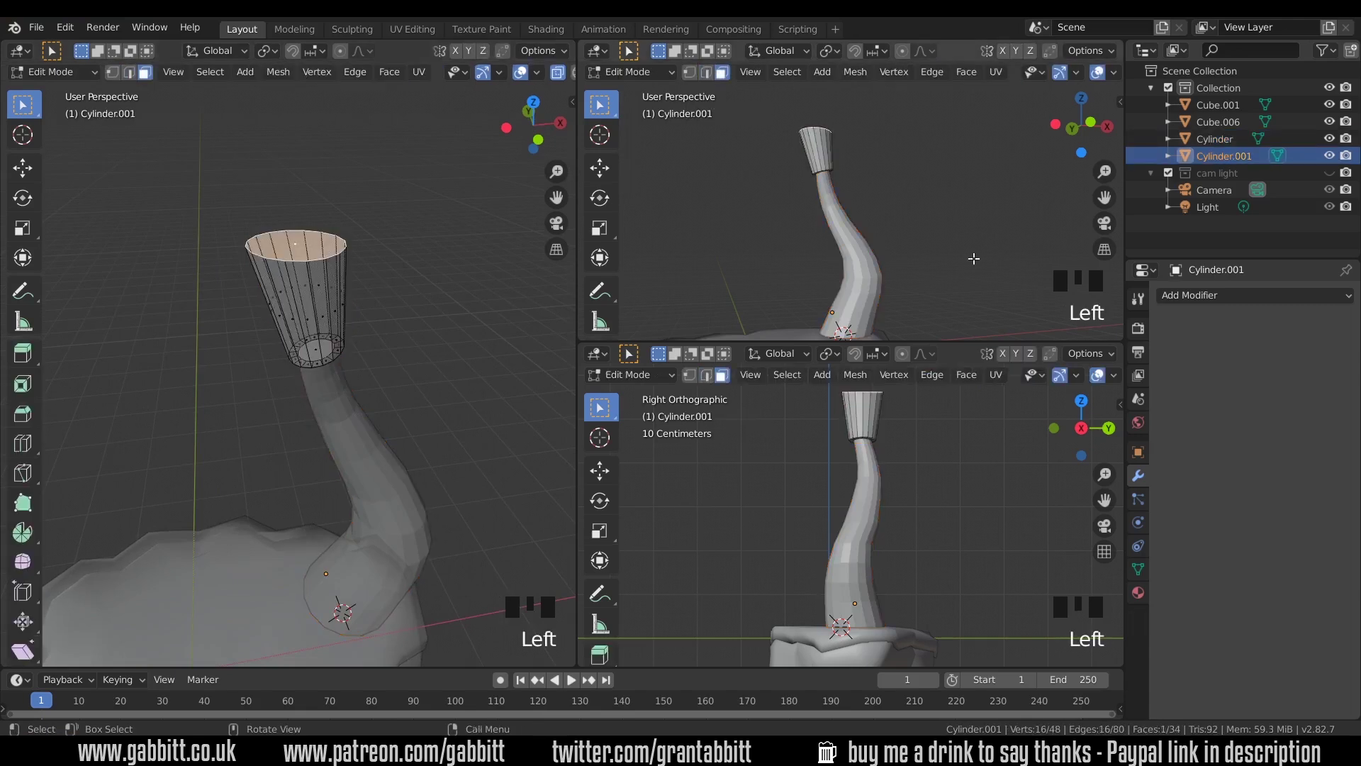
{"action": "key", "text": "KP_1"}
{"action": "middle_click_drag", "start_coordinate": [365, 351], "coordinate": [361, 273]}
{"action": "key", "text": "s"}
{"action": "left_click", "coordinate": [428, 239]}
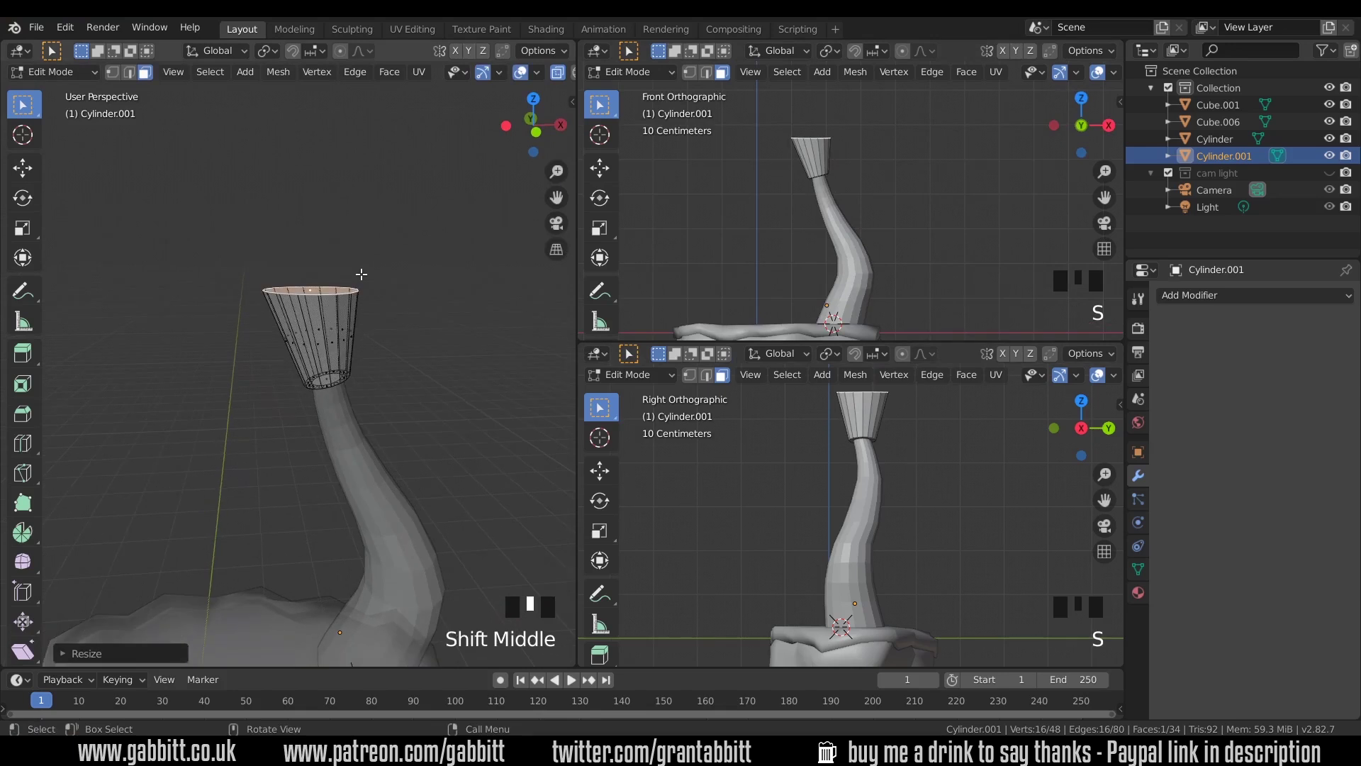
- Extrude the top face a short distance upward and scale the new face slightly narrower
{"action": "key", "text": "e"}
{"action": "left_click", "coordinate": [359, 257]}
{"action": "key", "text": "s"}
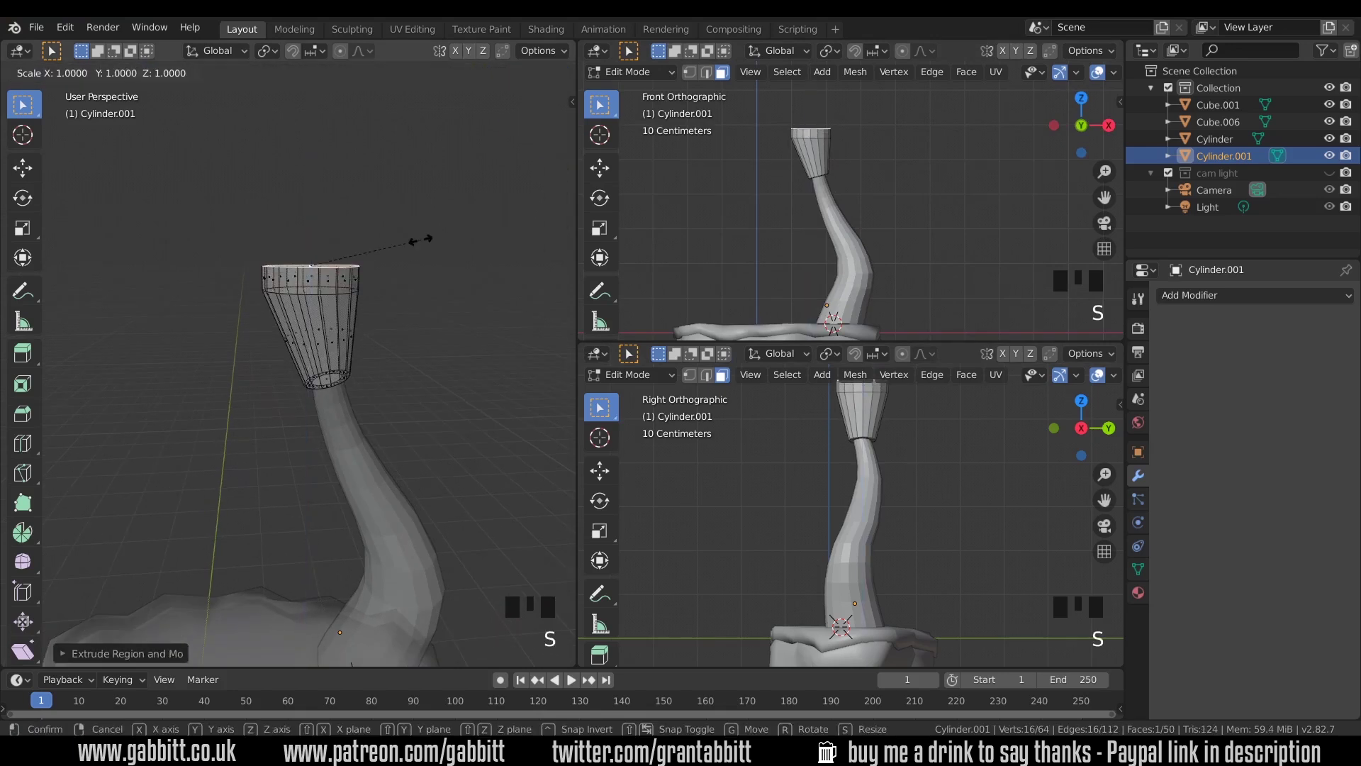
{"action": "left_click", "coordinate": [400, 243]}
- In the front view, extrude the top face three more times up and to the right, shrinking it each time into a pointed tip
{"action": "middle_click_drag", "start_coordinate": [865, 177], "coordinate": [865, 212], "text": "shift"}
{"action": "scroll", "coordinate": [861, 261], "scroll_direction": "up", "scroll_amount": 2}
{"action": "key", "text": "KP_1"}
{"action": "scroll", "coordinate": [860, 182], "scroll_direction": "up", "scroll_amount": 2}
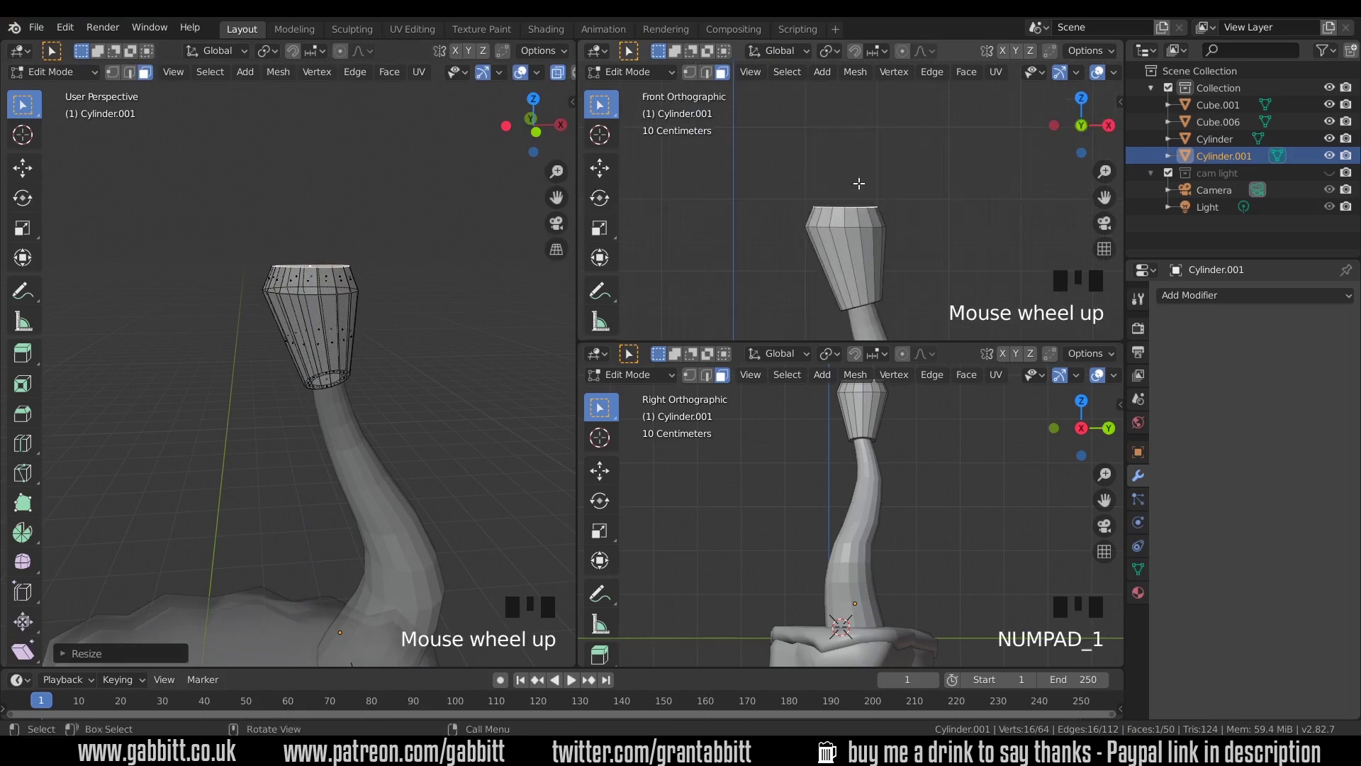
{"action": "right_click", "coordinate": [969, 161], "text": "ctrl"}
{"action": "key", "text": "s"}
{"action": "left_click", "coordinate": [885, 150]}
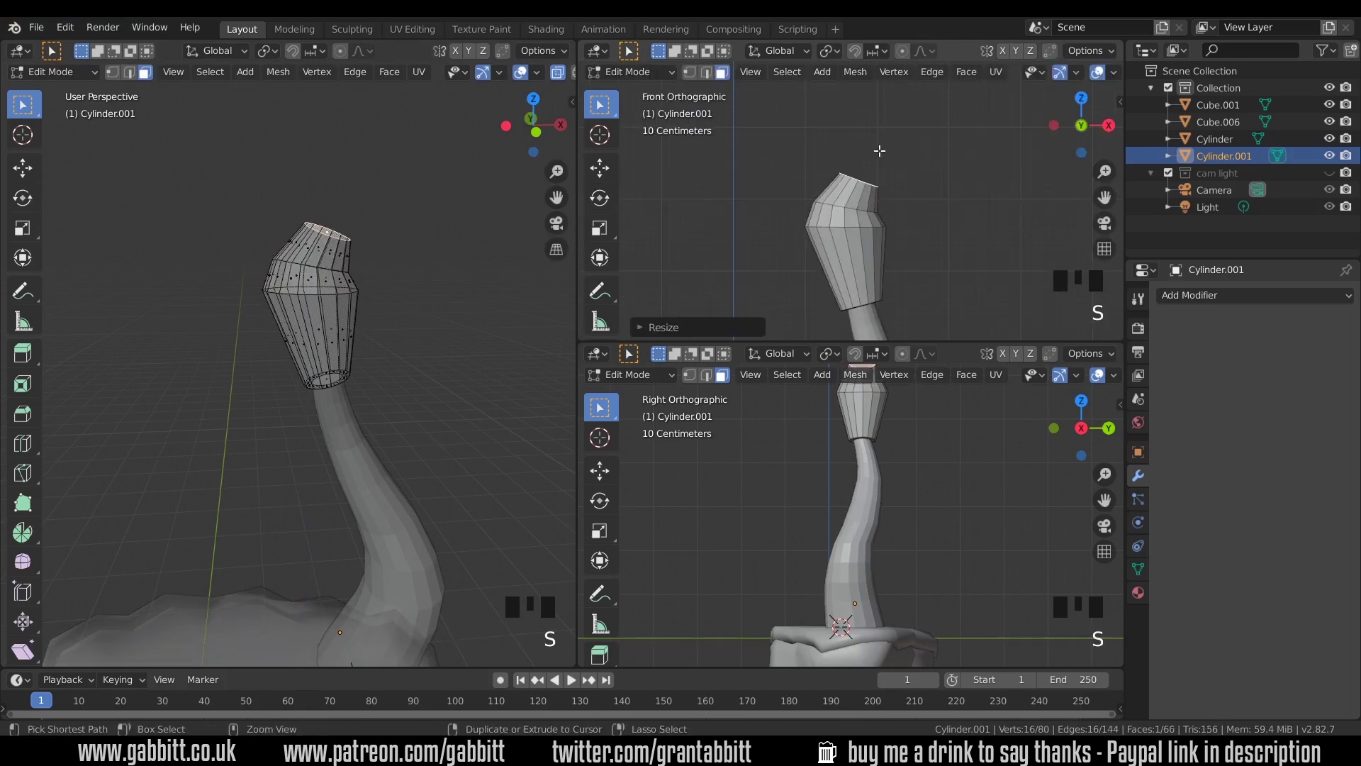
{"action": "right_click", "coordinate": [880, 150], "text": "ctrl"}
{"action": "key", "text": "s"}
{"action": "left_click", "coordinate": [895, 145]}
{"action": "right_click", "coordinate": [896, 136], "text": "ctrl"}
{"action": "key", "text": "s"}
{"action": "left_click", "coordinate": [899, 145]}
- Select the ring of faces at the pointed tip and move it slightly back to the left
{"action": "middle_click_drag", "start_coordinate": [921, 239], "coordinate": [925, 176], "text": "shift"}
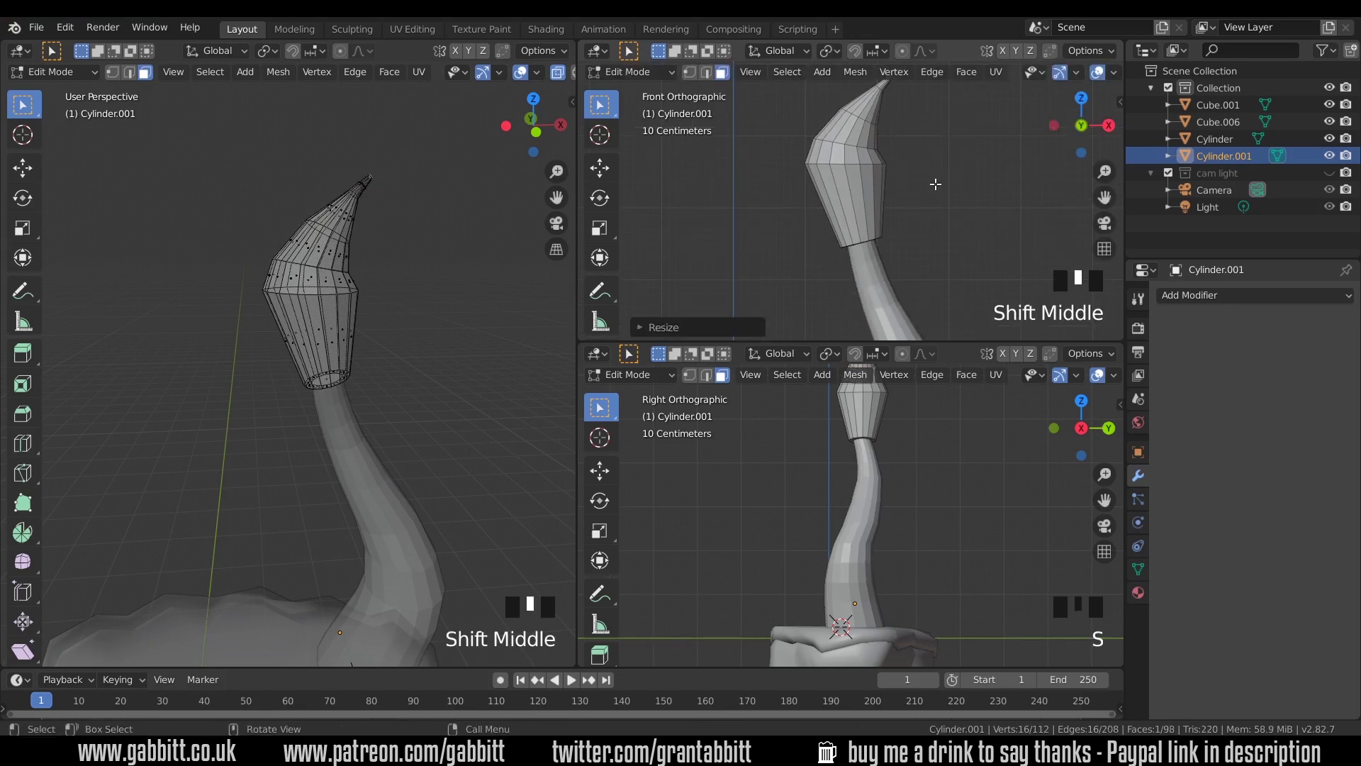
{"action": "scroll", "coordinate": [361, 186], "scroll_direction": "up", "scroll_amount": 5}
{"action": "middle_click_drag", "start_coordinate": [365, 186], "coordinate": [355, 327], "text": "shift"}
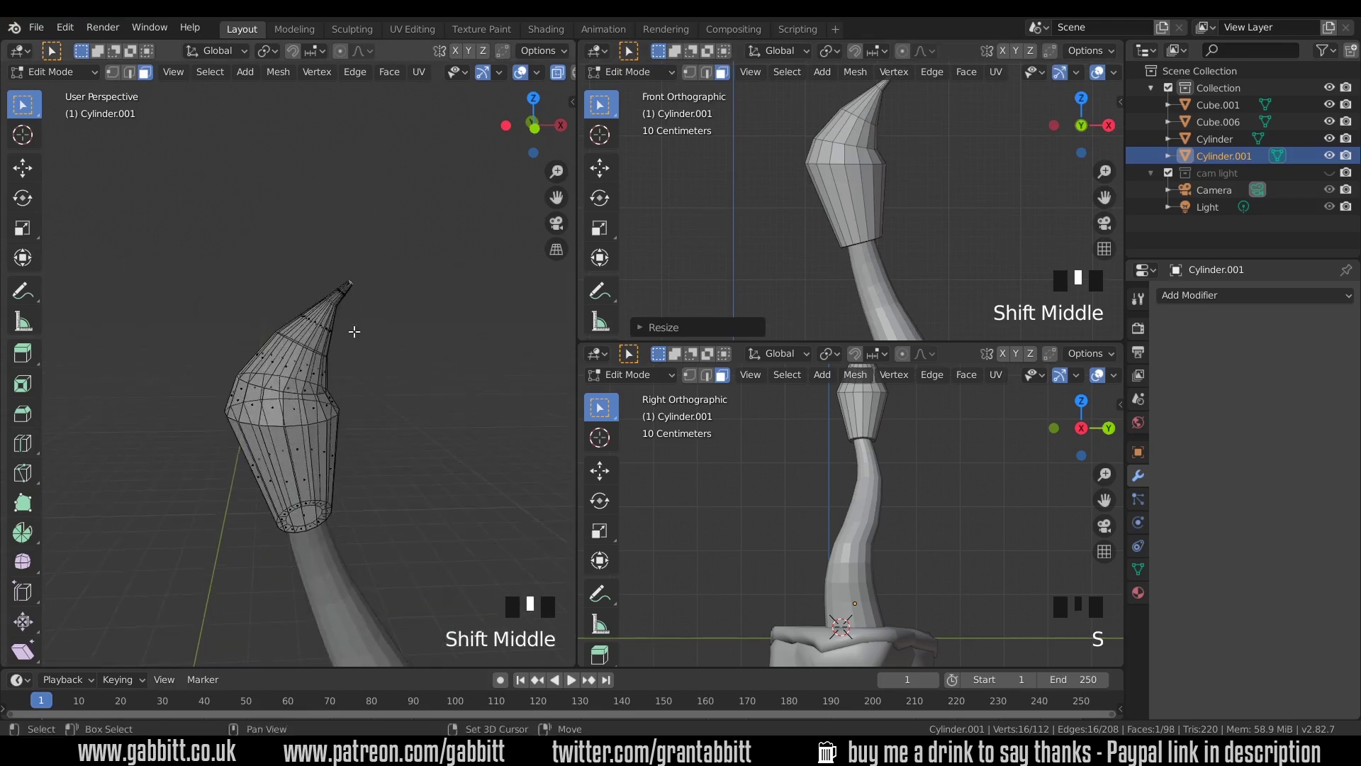
{"action": "left_click", "coordinate": [350, 293], "text": "alt"}
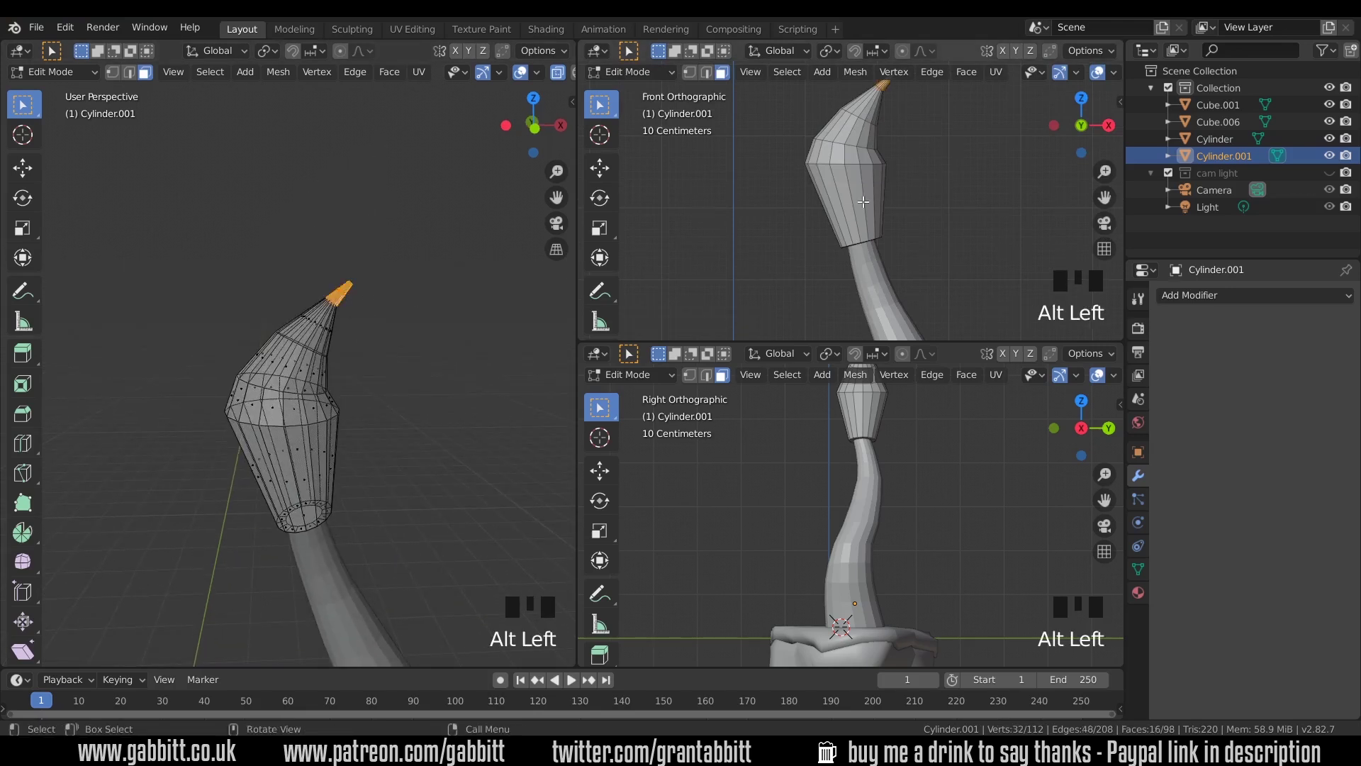
{"action": "middle_click_drag", "start_coordinate": [965, 117], "coordinate": [965, 173], "text": "shift"}
{"action": "key", "text": "g"}
{"action": "left_click", "coordinate": [950, 175]}
- Move and rotate the edge loops between the widest part and the pointed tip to smooth the roof's curve
{"action": "key", "text": "2"}
{"action": "left_click", "coordinate": [971, 194], "text": "alt"}
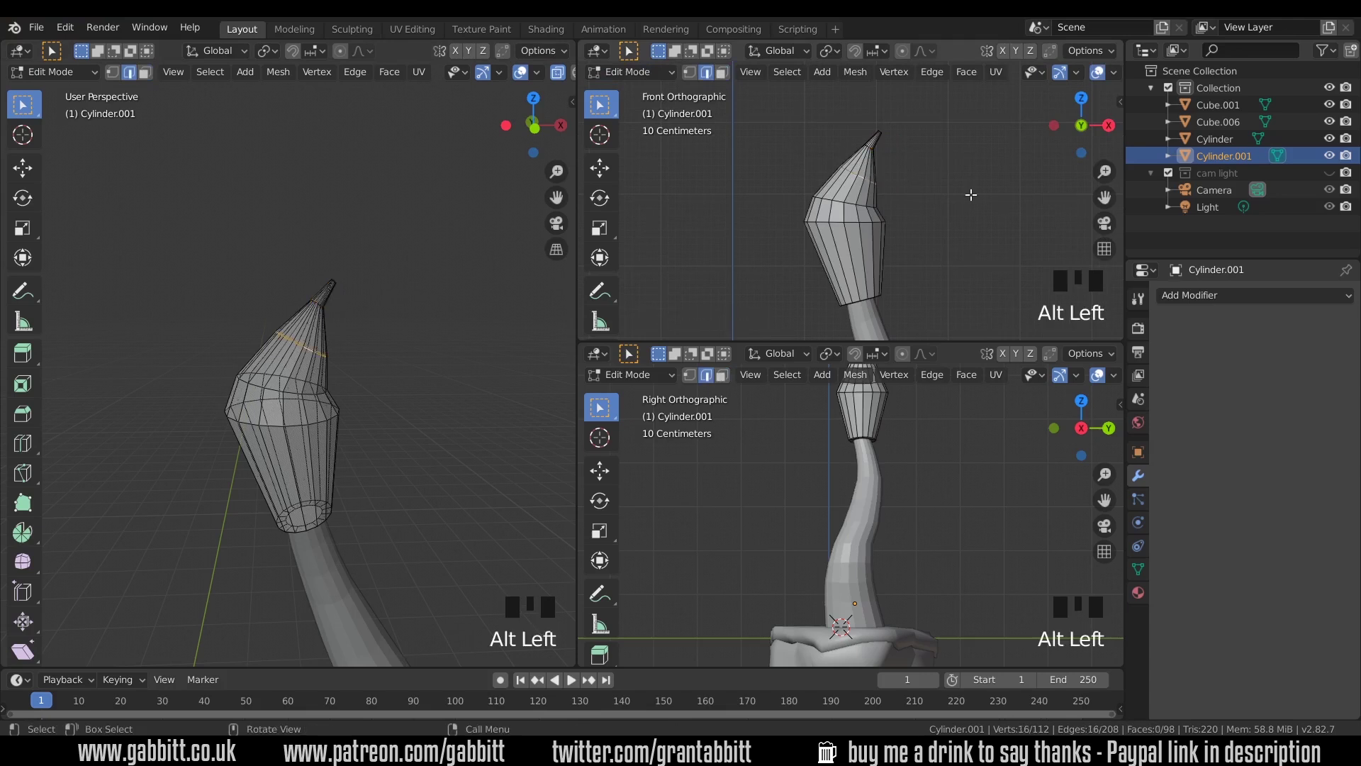
{"action": "key", "text": "r"}
{"action": "key", "text": "g"}
{"action": "left_click", "coordinate": [911, 197], "text": "alt"}
{"action": "key", "text": "g"}
{"action": "left_click", "coordinate": [936, 197]}
{"action": "key", "text": "r"}
{"action": "left_click", "coordinate": [971, 200]}
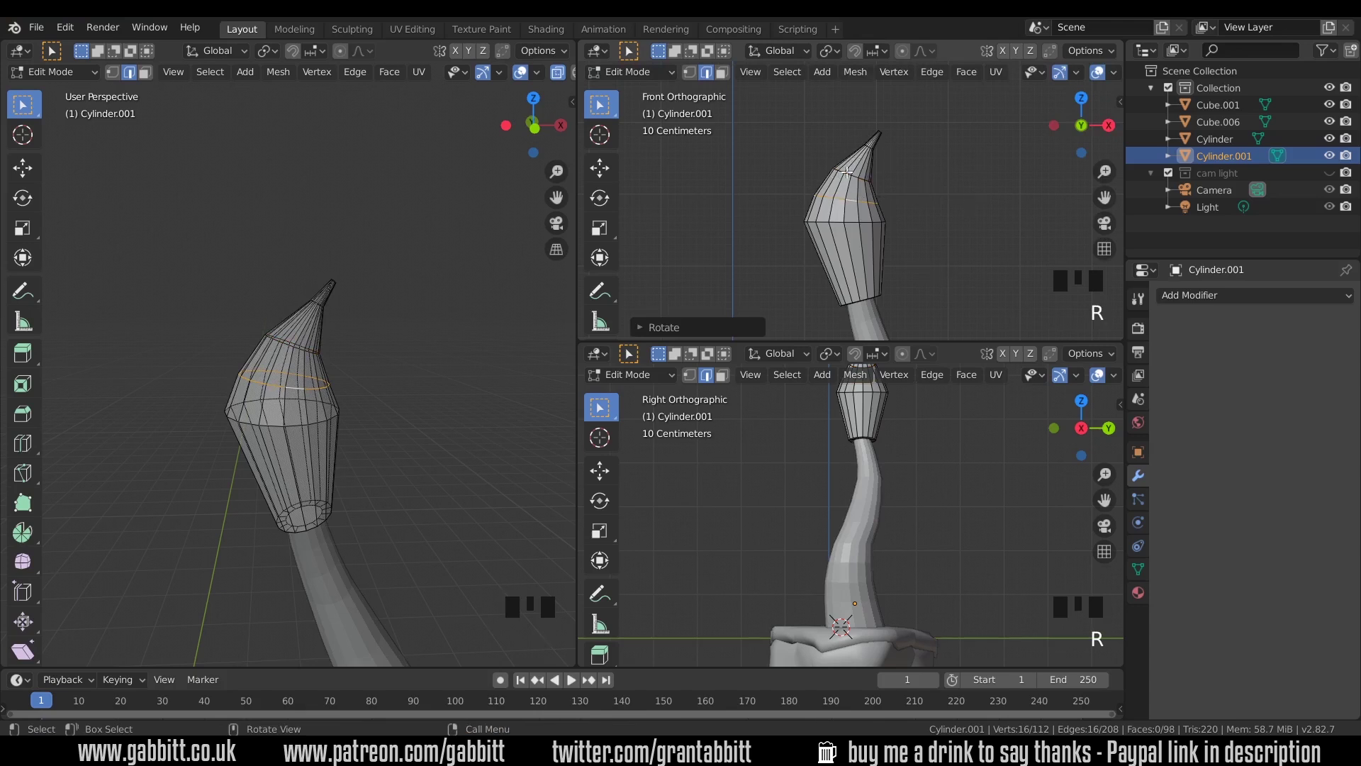
{"action": "key", "text": "g"}
- Turn off X-ray in the perspective view and rip the mesh in place along its widest edge loop
{"action": "middle_click_drag", "start_coordinate": [341, 454], "coordinate": [336, 469]}
{"action": "middle_click_drag", "start_coordinate": [550, 74], "coordinate": [489, 76]}
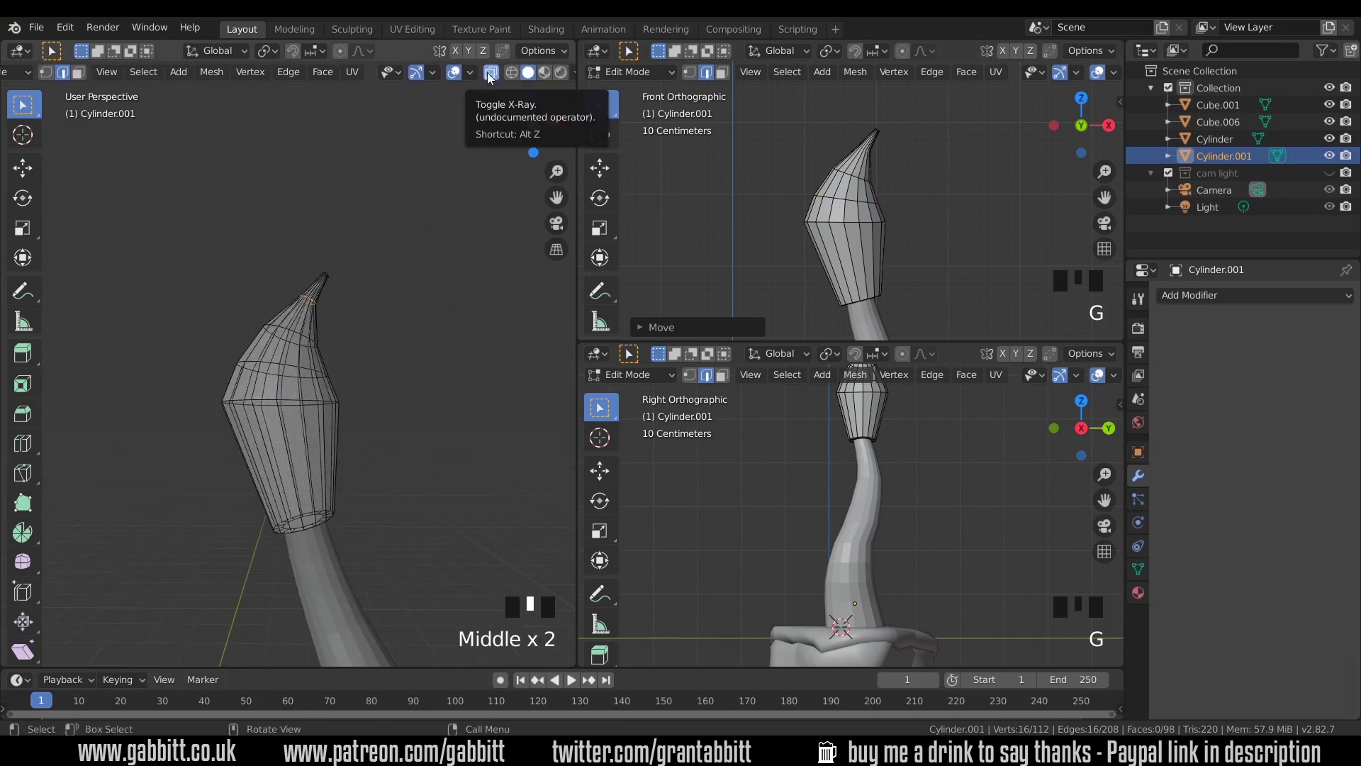
{"action": "left_click", "coordinate": [490, 73]}
{"action": "middle_click", "coordinate": [299, 406]}
{"action": "key", "text": "2"}
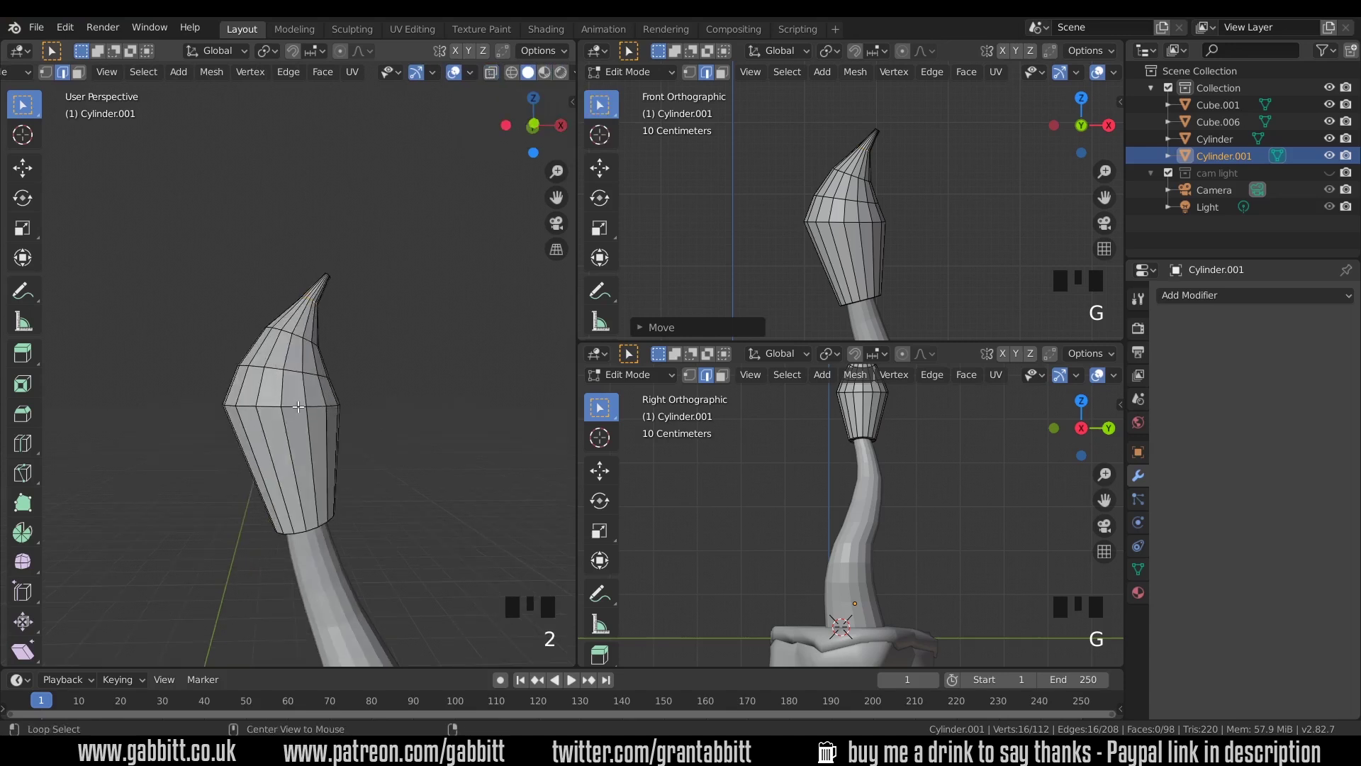
{"action": "left_click", "coordinate": [298, 407], "text": "alt"}
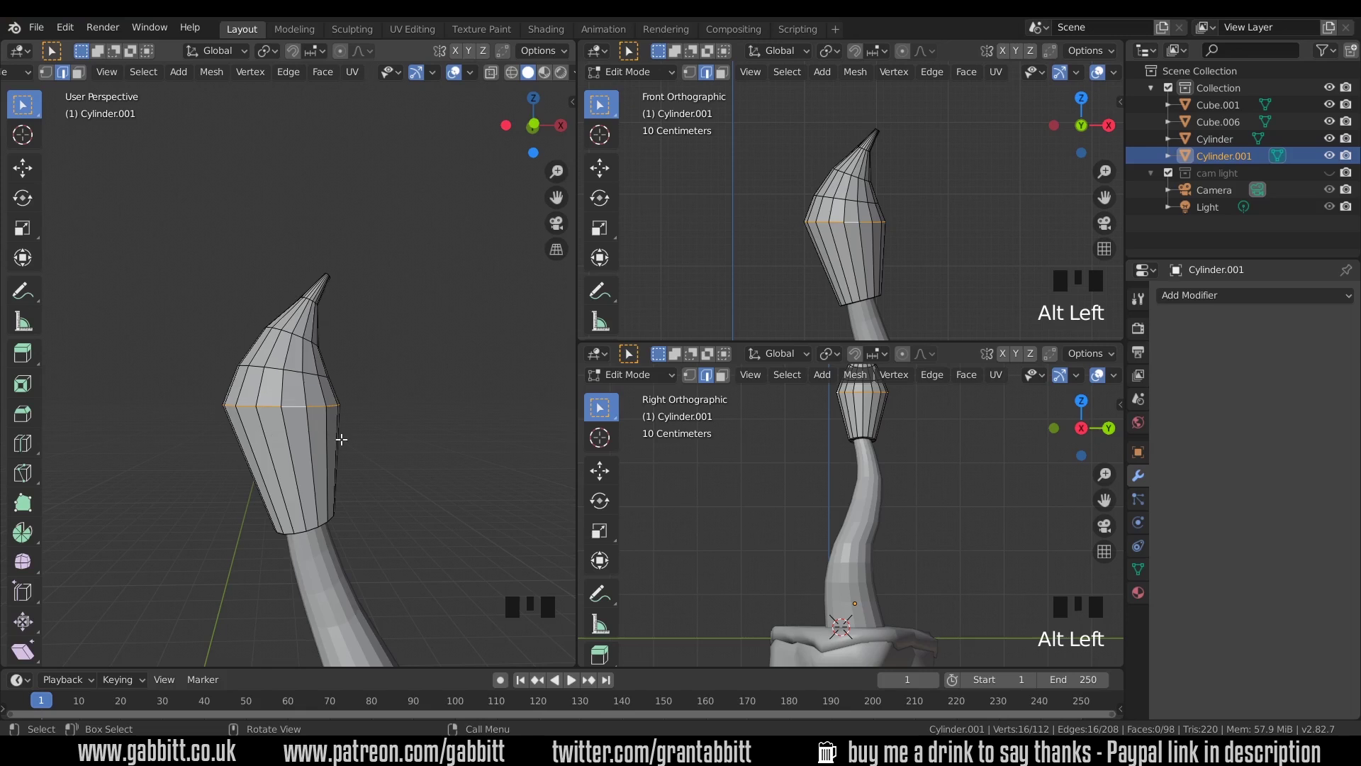
{"action": "key", "text": "v"}
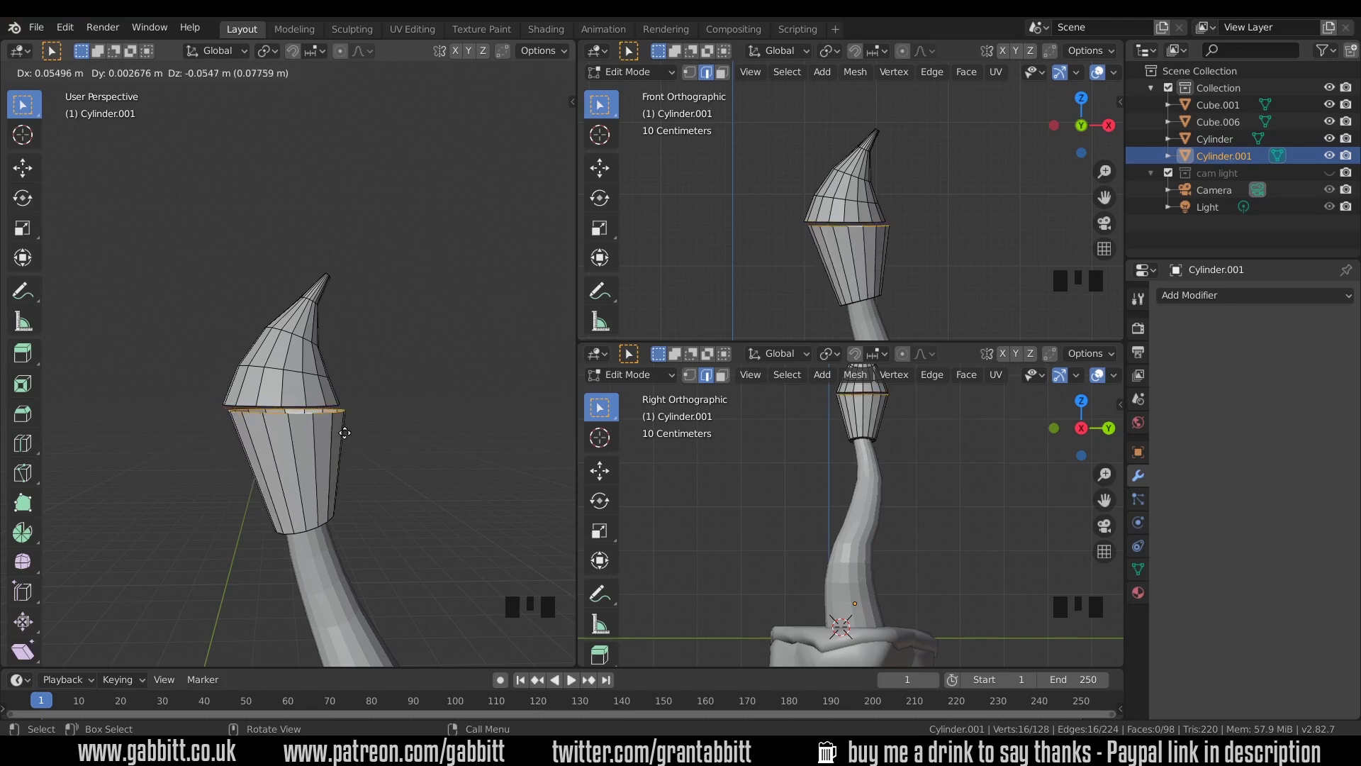
{"action": "left_click", "coordinate": [340, 430]}
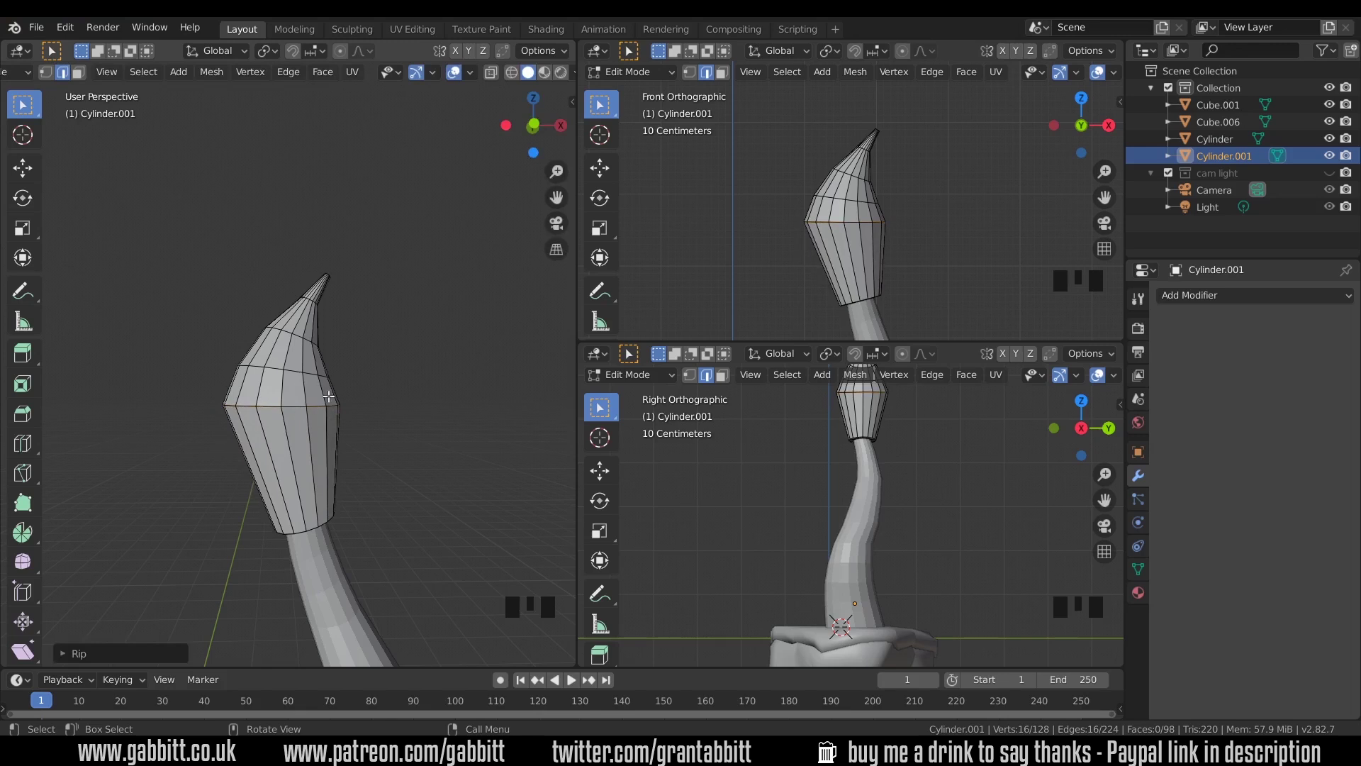
- Select the roof's lower edge loop at the rip and scale it outward to overhang the walls
{"action": "scroll", "coordinate": [333, 397], "scroll_direction": "up", "scroll_amount": 4}
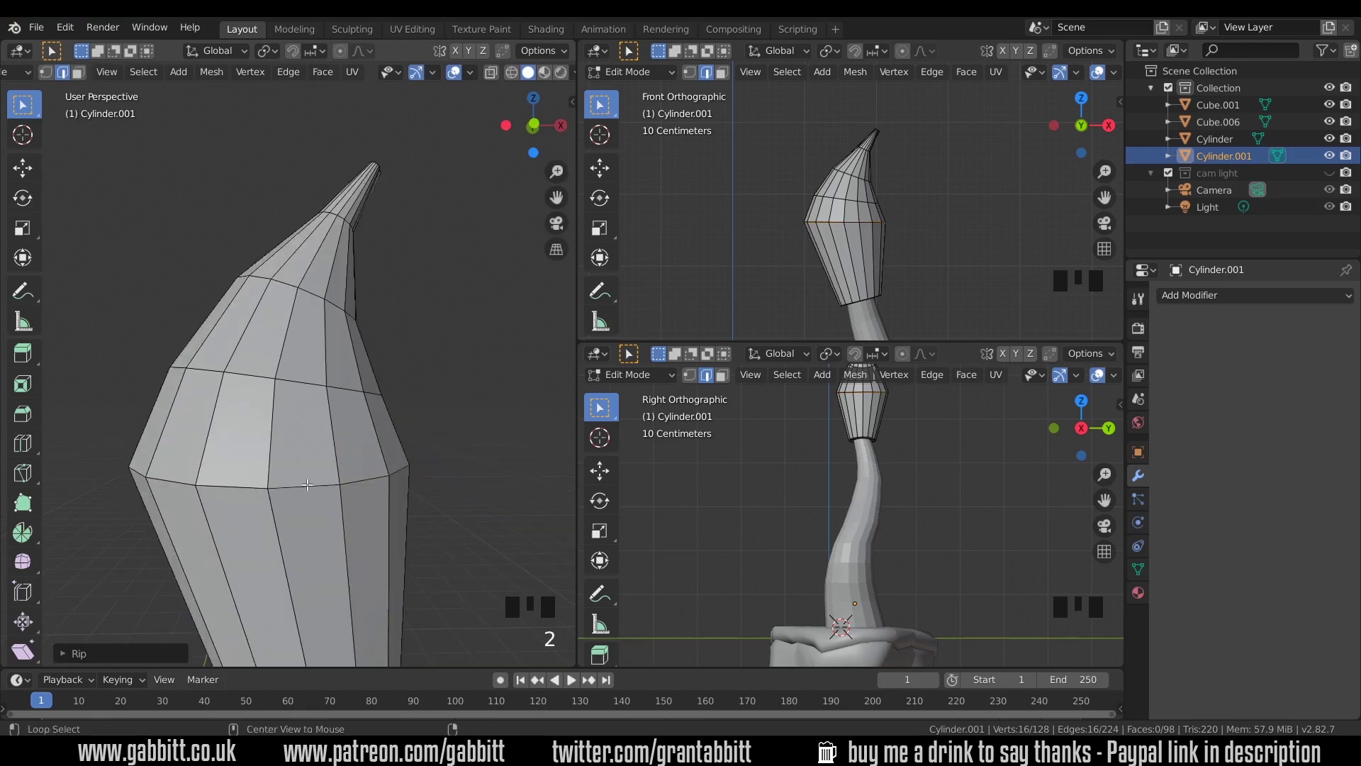
{"action": "key", "text": "s"}
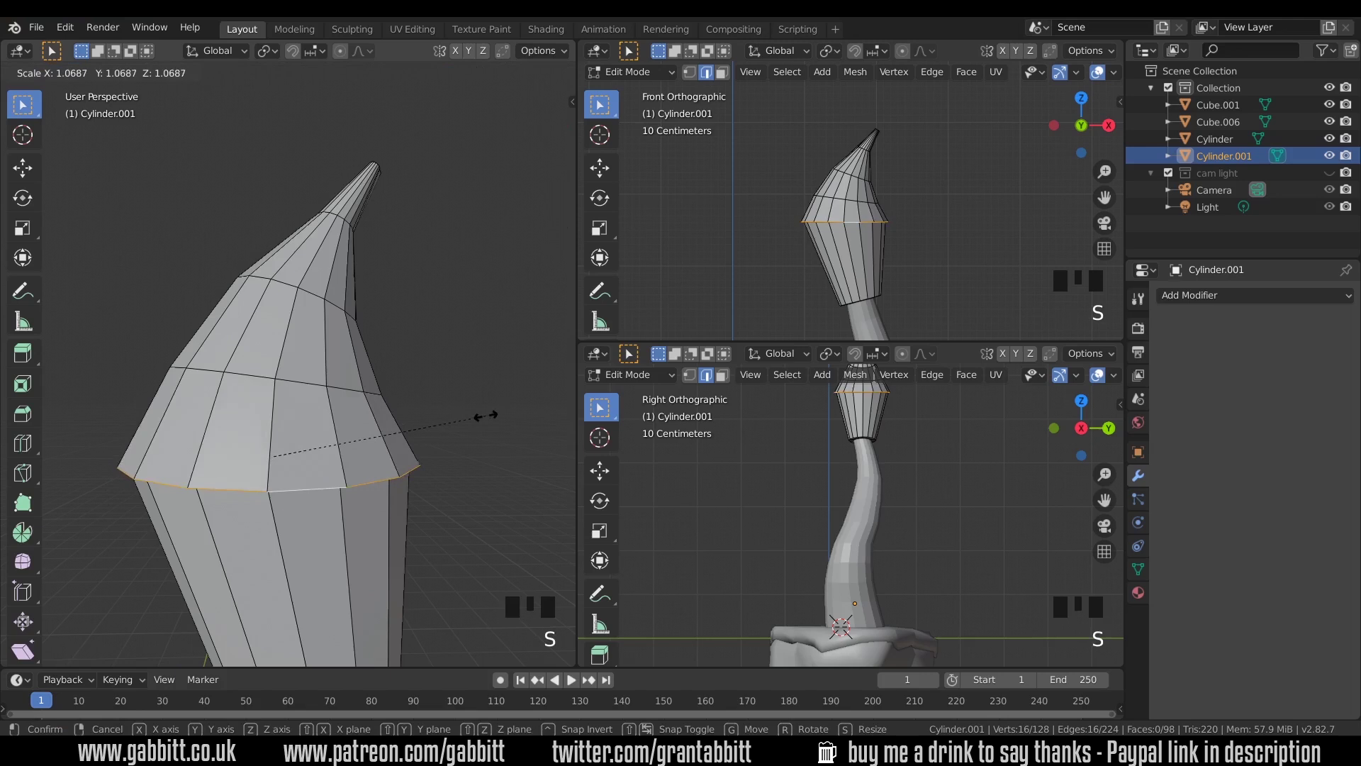
{"action": "left_click", "coordinate": [489, 415]}
{"action": "middle_click_drag", "start_coordinate": [489, 415], "coordinate": [487, 368]}
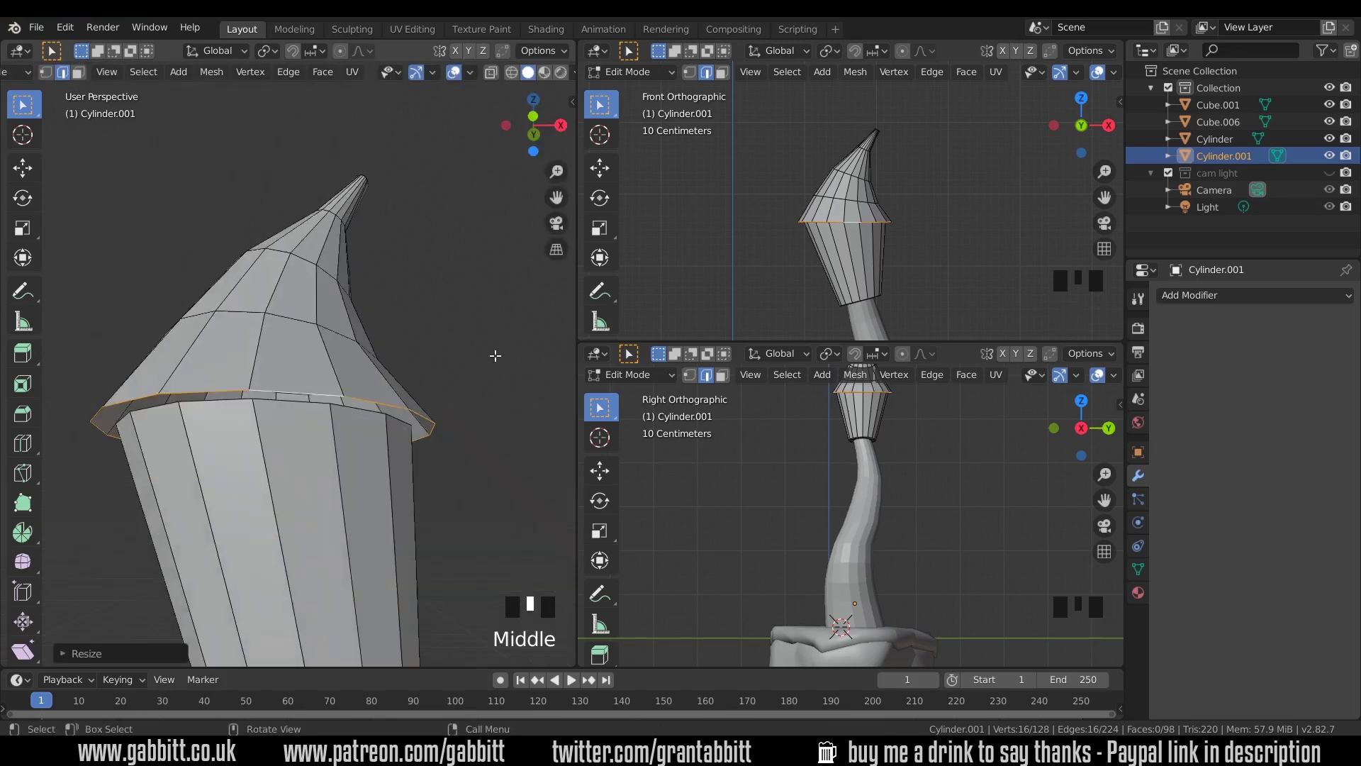
- Extrude the roof's lower edge loop in place and scale it inward to about 0.87 to form an underside
{"action": "key", "text": "e"}
{"action": "right_click", "coordinate": [486, 359]}
{"action": "key", "text": "s"}
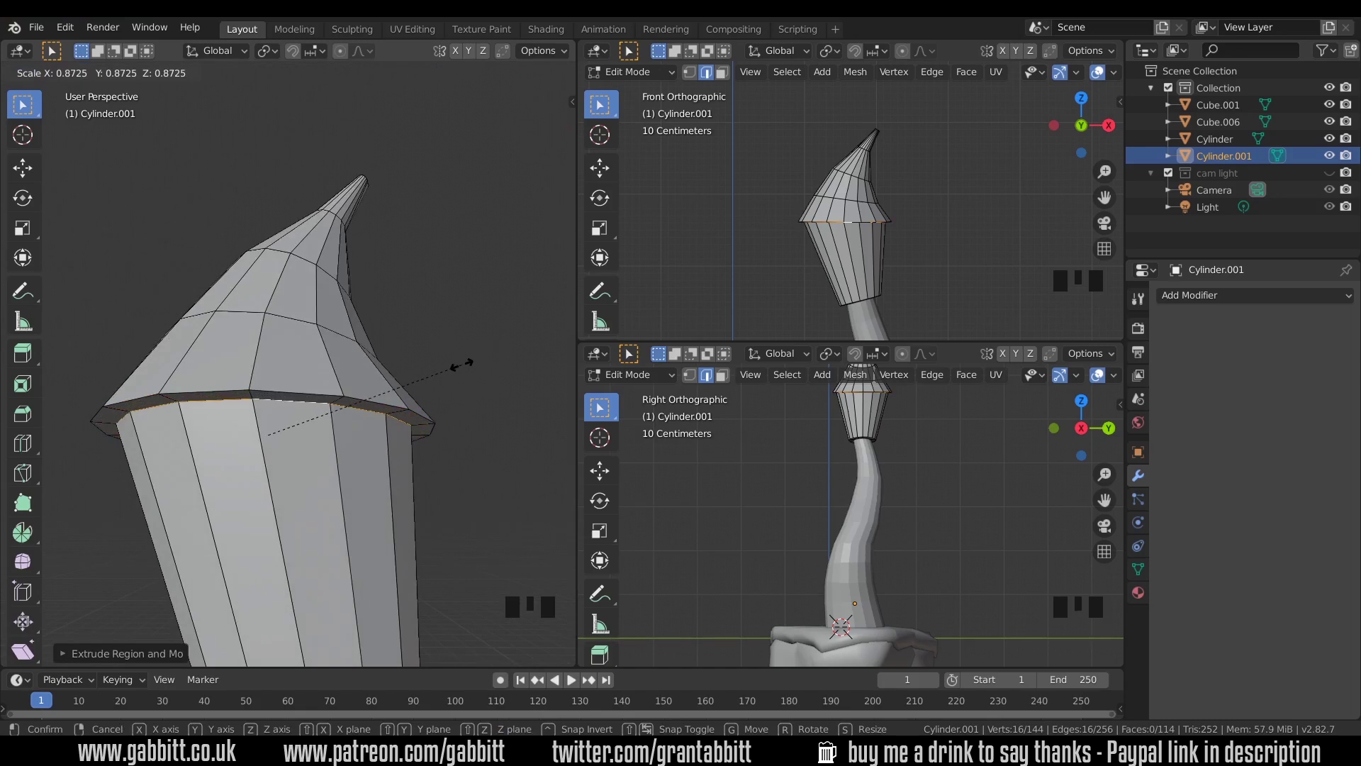
{"action": "left_click", "coordinate": [461, 365]}
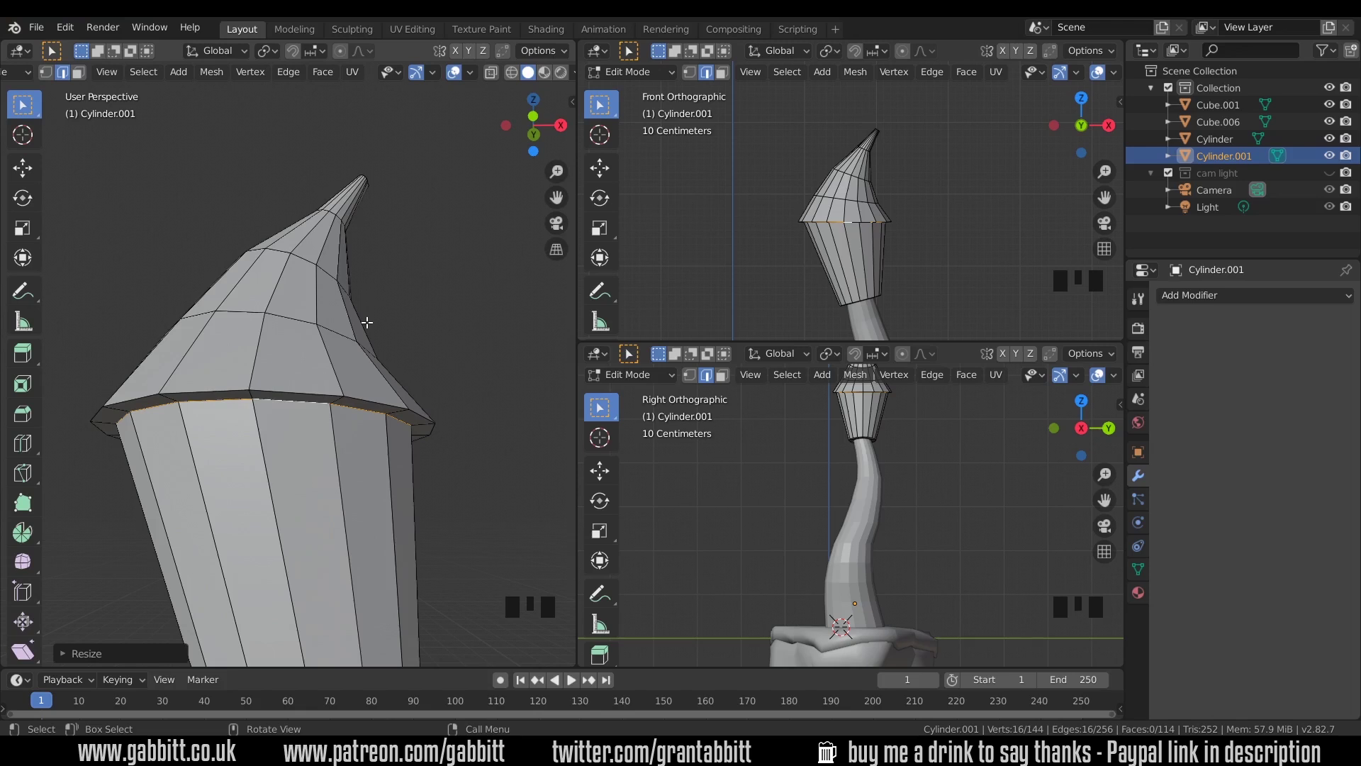
- Select the ring of faces under the roof, extrude it downward and scale it to about 1.23 as a flared brim
{"action": "key", "text": "3"}
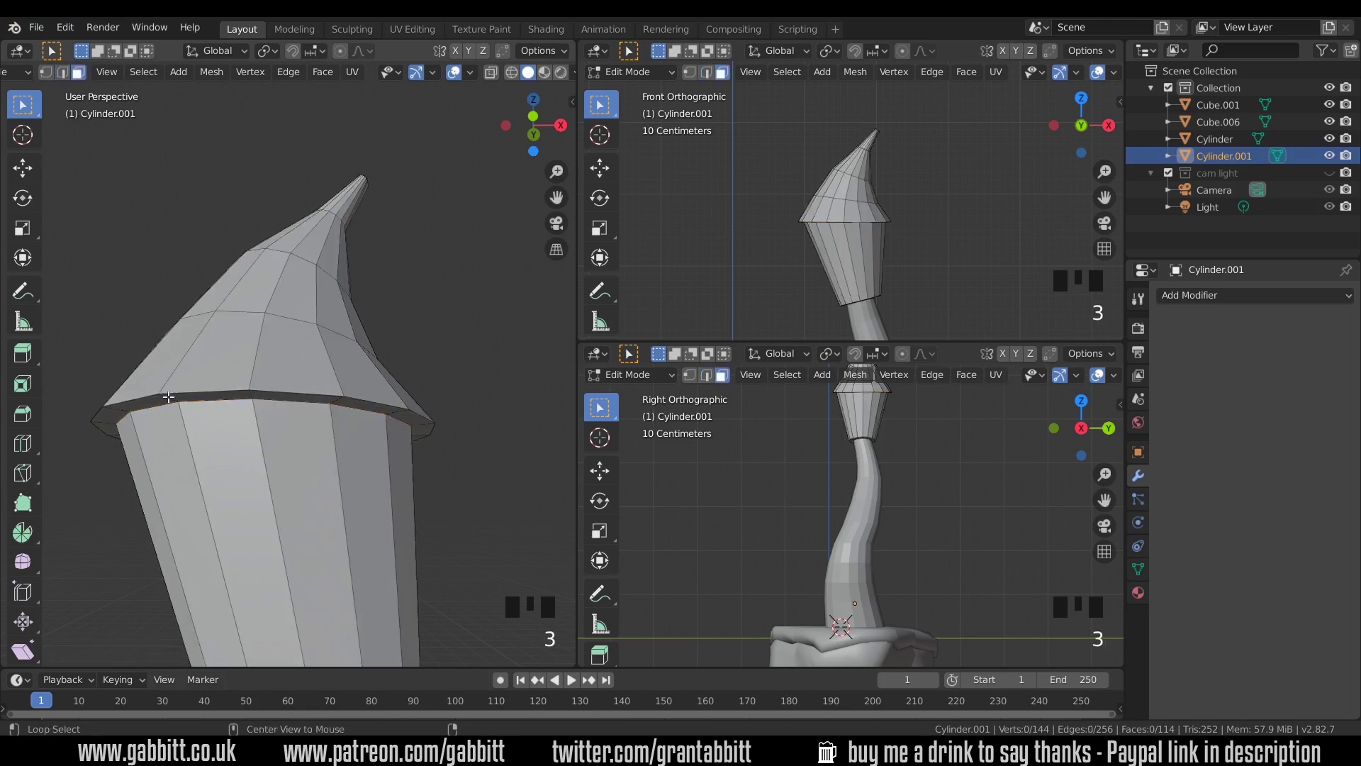
{"action": "left_click", "coordinate": [168, 397], "text": "alt"}
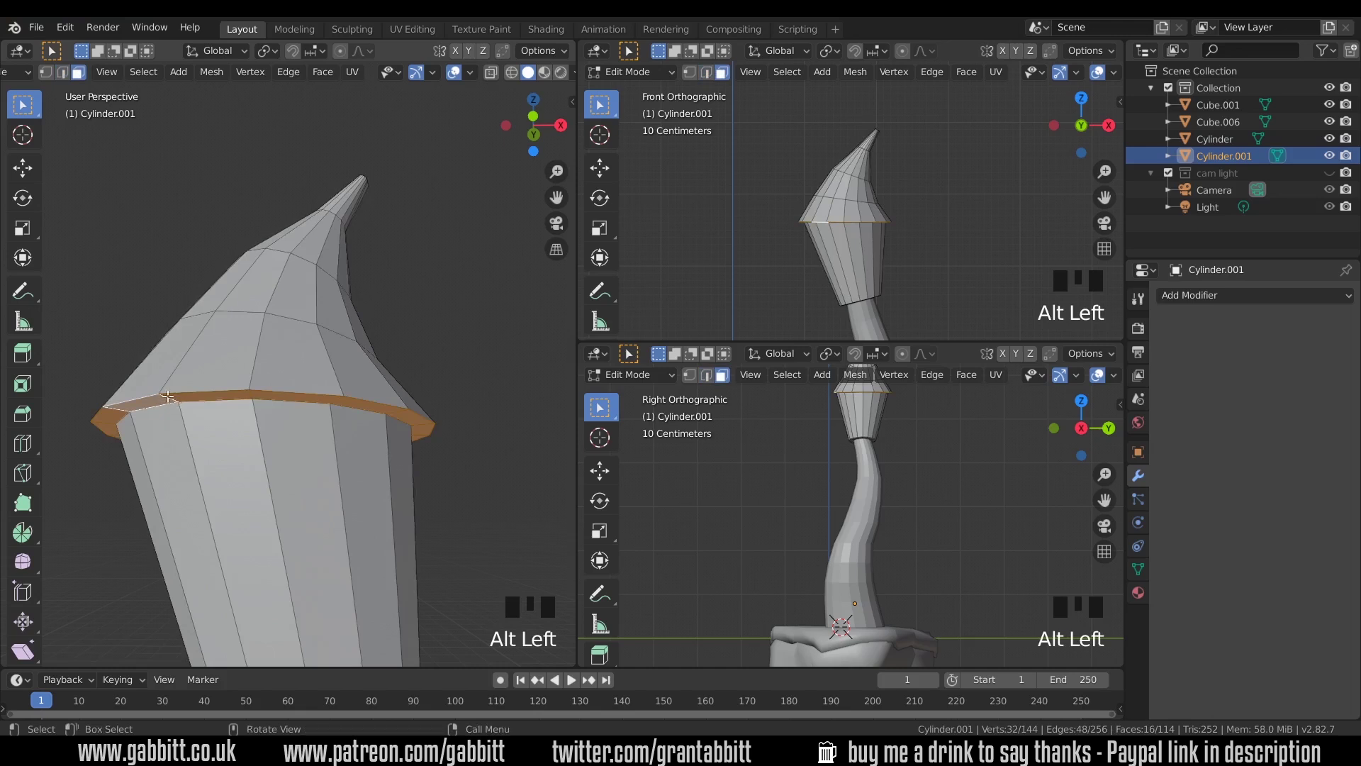
{"action": "key", "text": "e"}
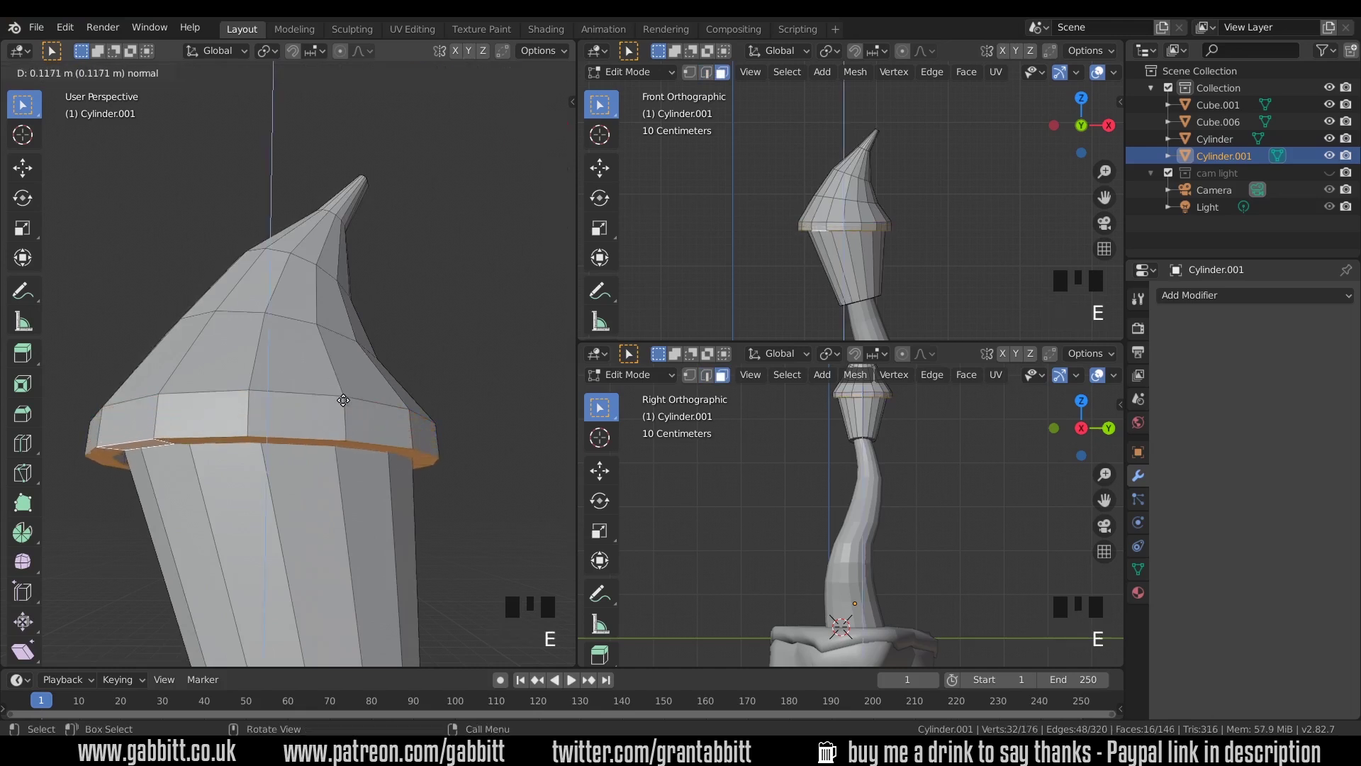
{"action": "left_click", "coordinate": [374, 403]}
{"action": "key", "text": "s"}
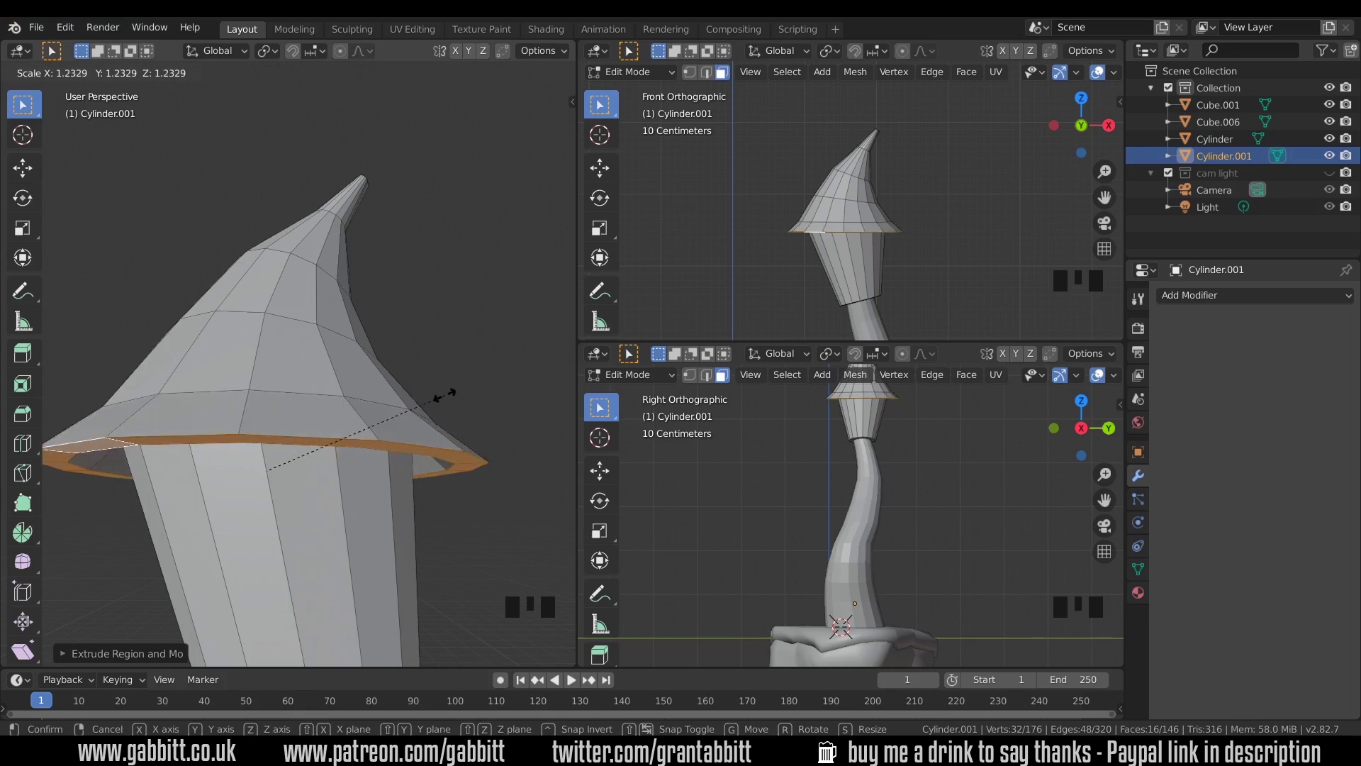
{"action": "left_click", "coordinate": [446, 395]}
- Select the inner edge loop on the brim's underside and scale it to about 1.05 to thin the rim
{"action": "middle_click_drag", "start_coordinate": [444, 395], "coordinate": [74, 348]}
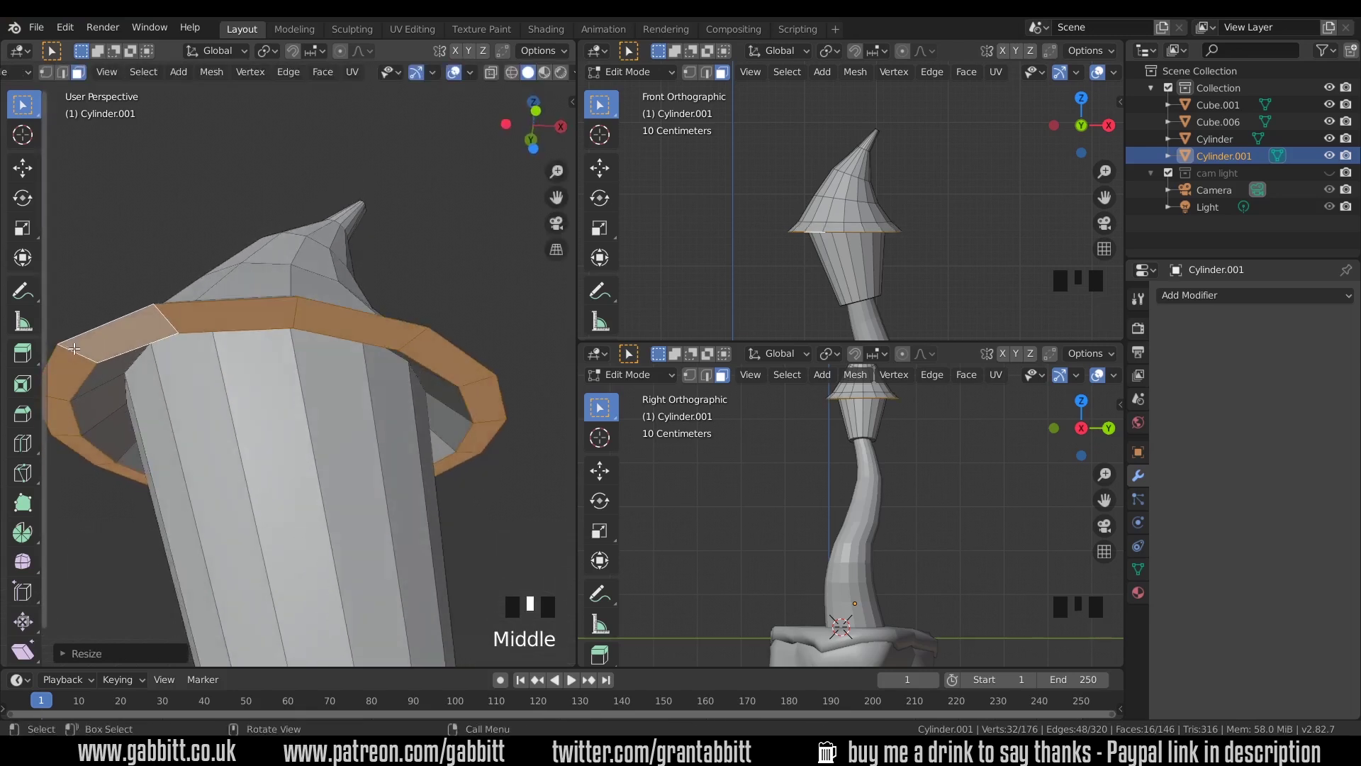
{"action": "key", "text": "2"}
{"action": "left_click", "coordinate": [367, 358], "text": "alt"}
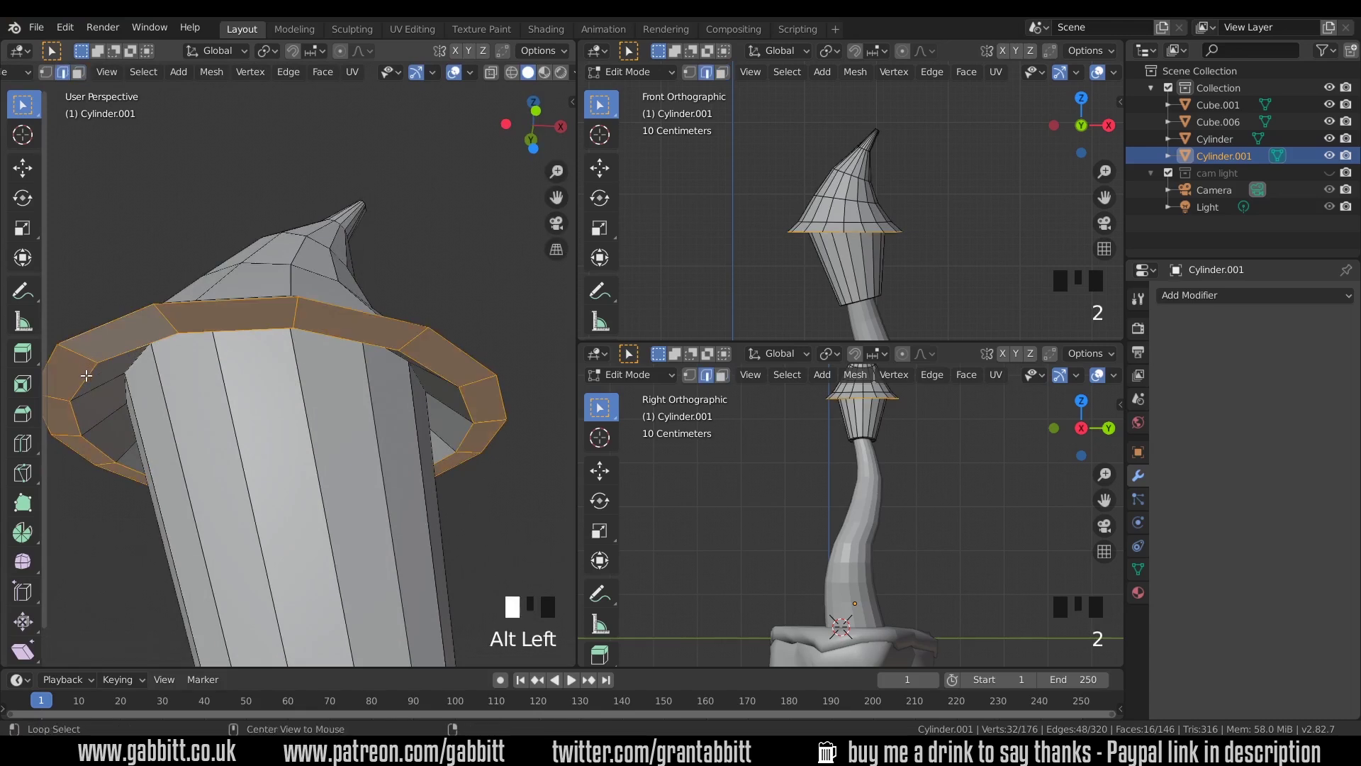
{"action": "key", "text": "s"}
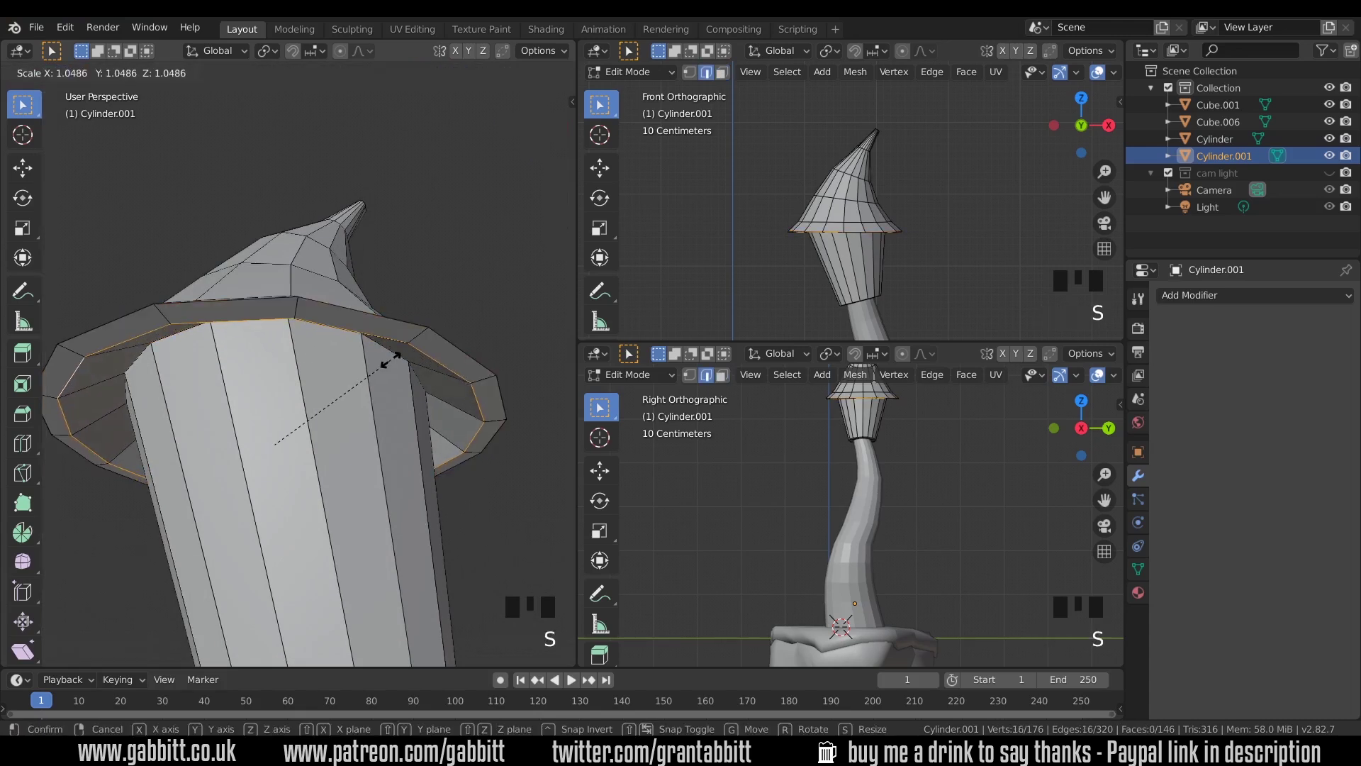
{"action": "left_click", "coordinate": [391, 360]}
- Select the brim's underside face ring, move it slightly lower and scale it wider
{"action": "scroll", "coordinate": [390, 360], "scroll_direction": "down", "scroll_amount": 2}
{"action": "middle_click_drag", "start_coordinate": [391, 361], "coordinate": [373, 441]}
{"action": "scroll", "coordinate": [371, 438], "scroll_direction": "down", "scroll_amount": 4}
{"action": "scroll", "coordinate": [352, 435], "scroll_direction": "up", "scroll_amount": 3}
{"action": "key", "text": "3"}
{"action": "left_click", "coordinate": [358, 400], "text": "alt"}
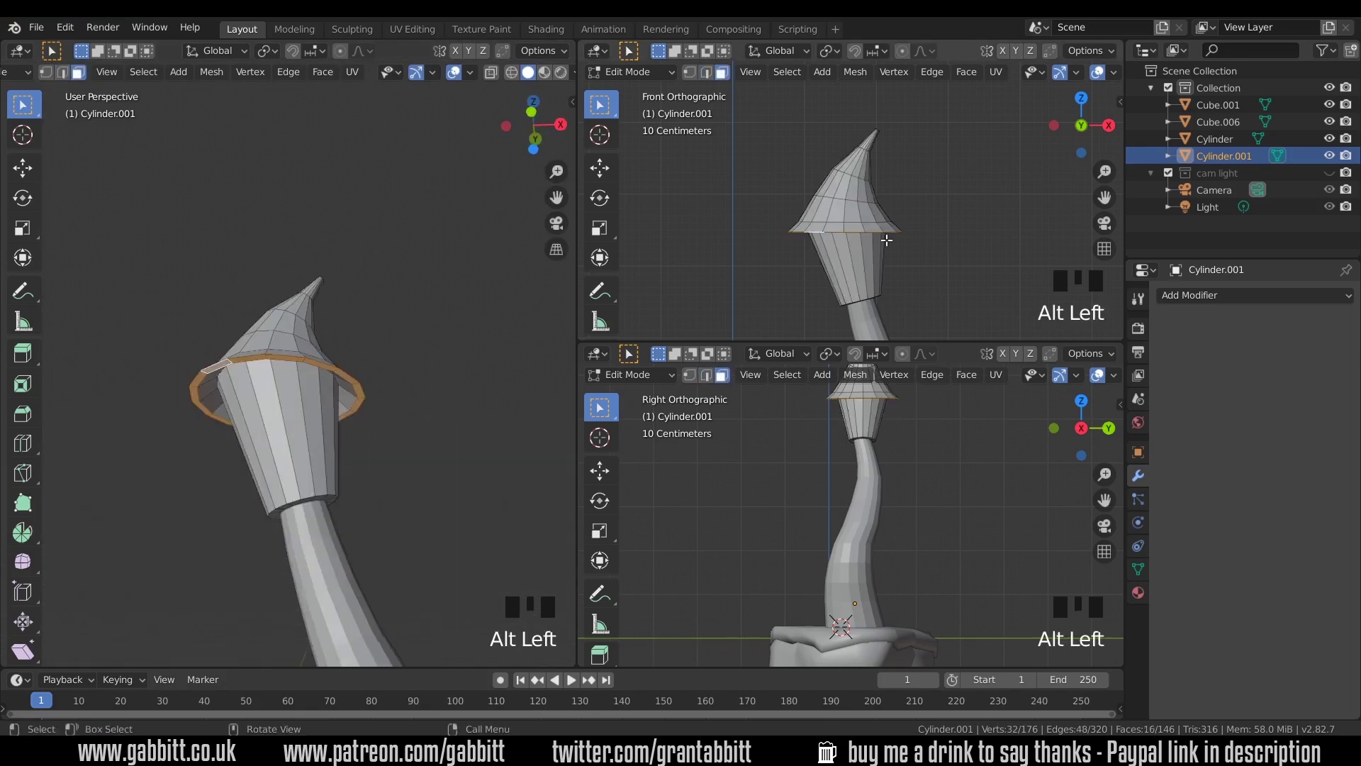
{"action": "key", "text": "g"}
{"action": "left_click", "coordinate": [812, 319]}
{"action": "key", "text": "s"}
{"action": "left_click", "coordinate": [425, 377]}
{"action": "middle_click_drag", "start_coordinate": [426, 376], "coordinate": [381, 488]}
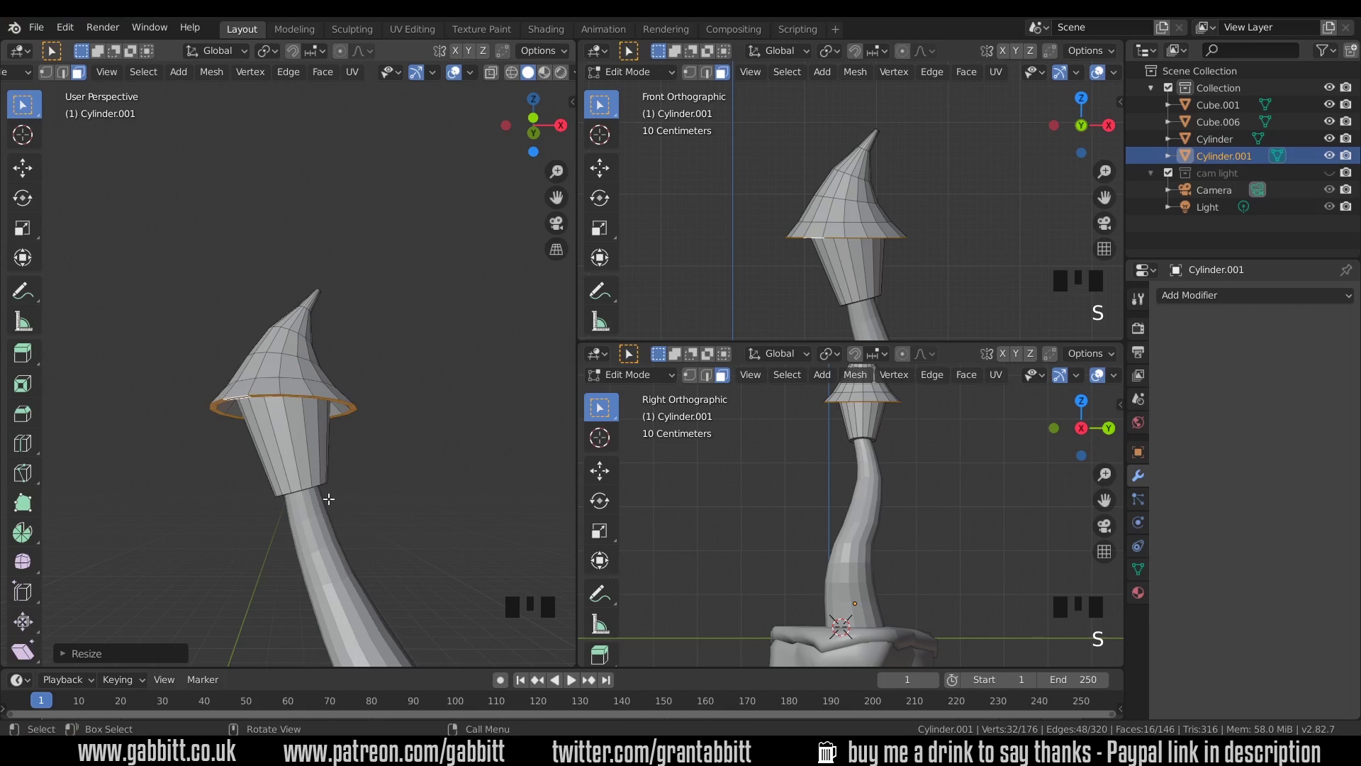
- Open the roofed segment and the trunk together for mesh editing and turn on X-ray in the perspective view
{"action": "key", "text": "Tab"}
{"action": "left_click", "coordinate": [309, 479]}
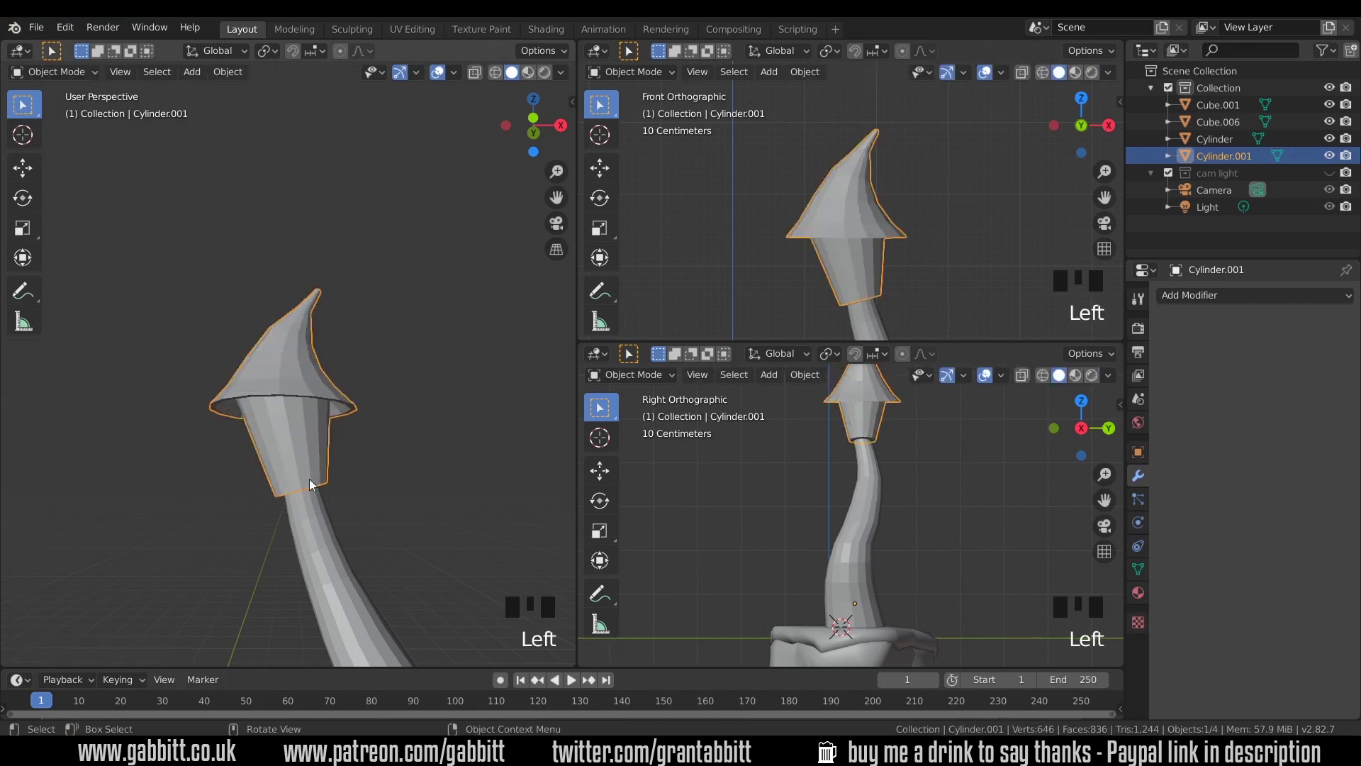
{"action": "left_click", "coordinate": [322, 520], "text": "shift"}
{"action": "key", "text": "Tab"}
{"action": "middle_click_drag", "start_coordinate": [348, 498], "coordinate": [339, 499]}
{"action": "left_click", "coordinate": [560, 73]}
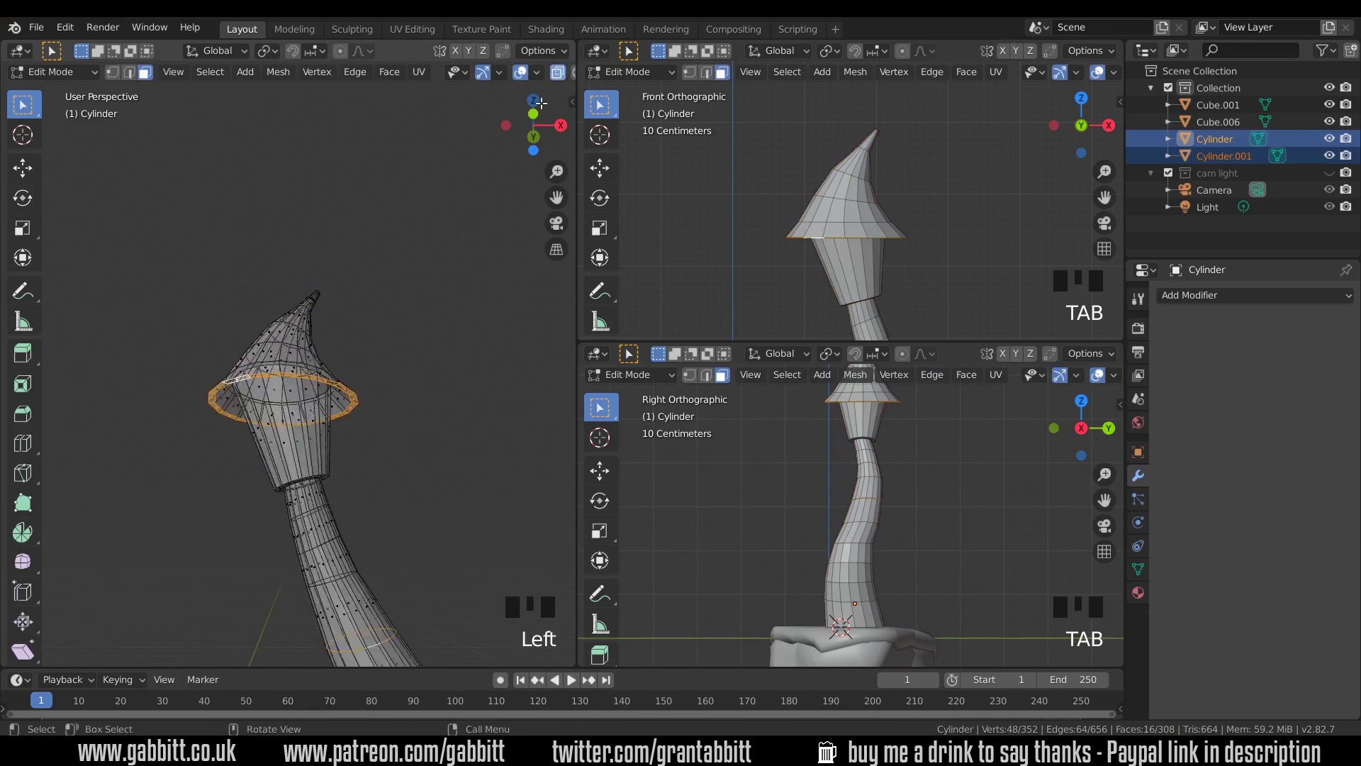
- In the front view, select the roofed segment's bottom edge loop, rotate it level and shift it slightly
{"action": "key", "text": "KP_1"}
{"action": "key", "text": "2"}
{"action": "left_click", "coordinate": [346, 486], "text": "alt"}
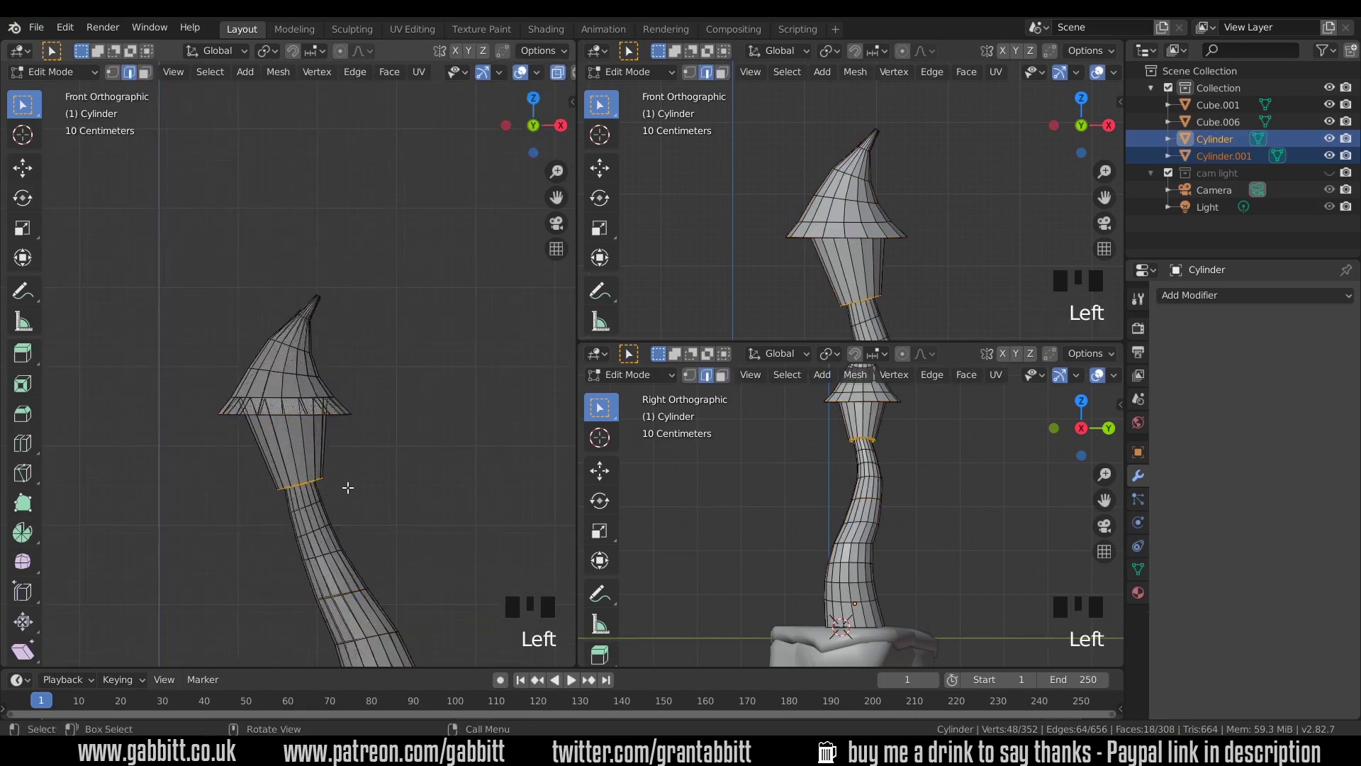
{"action": "key", "text": "r"}
{"action": "left_click", "coordinate": [425, 441]}
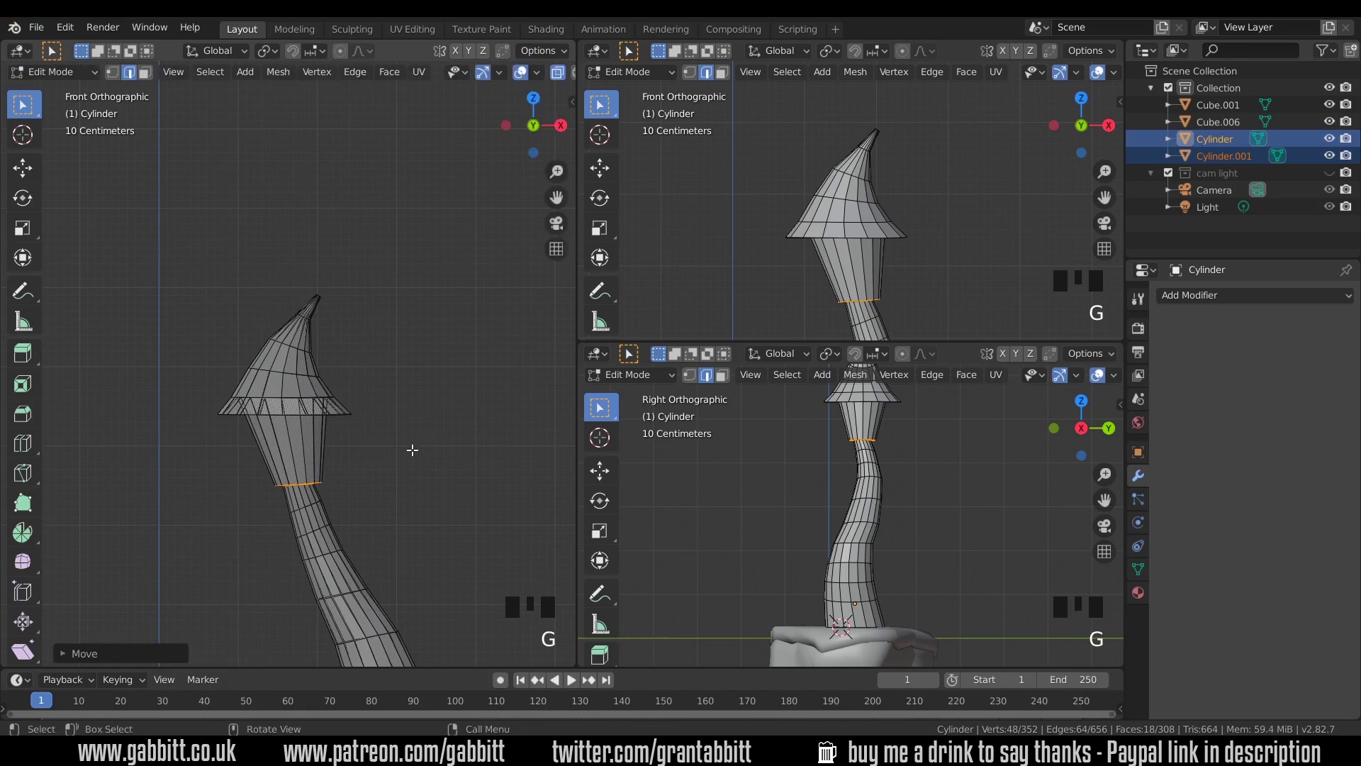
- Select the edge loop at the trunk's top, scale it and move it to fit beneath the roofed segment
{"action": "left_click", "coordinate": [330, 499], "text": "alt"}
{"action": "key", "text": "s"}
{"action": "left_click", "coordinate": [426, 460]}
{"action": "key", "text": "g"}
{"action": "left_click", "coordinate": [429, 453]}
{"action": "key", "text": "Tab"}
{"action": "mouse_move", "coordinate": [432, 459]}
{"action": "middle_mouse_down"}
{"action": "mouse_move", "coordinate": [435, 478]}
{"action": "mouse_move", "coordinate": [423, 465]}
{"action": "middle_mouse_up"}
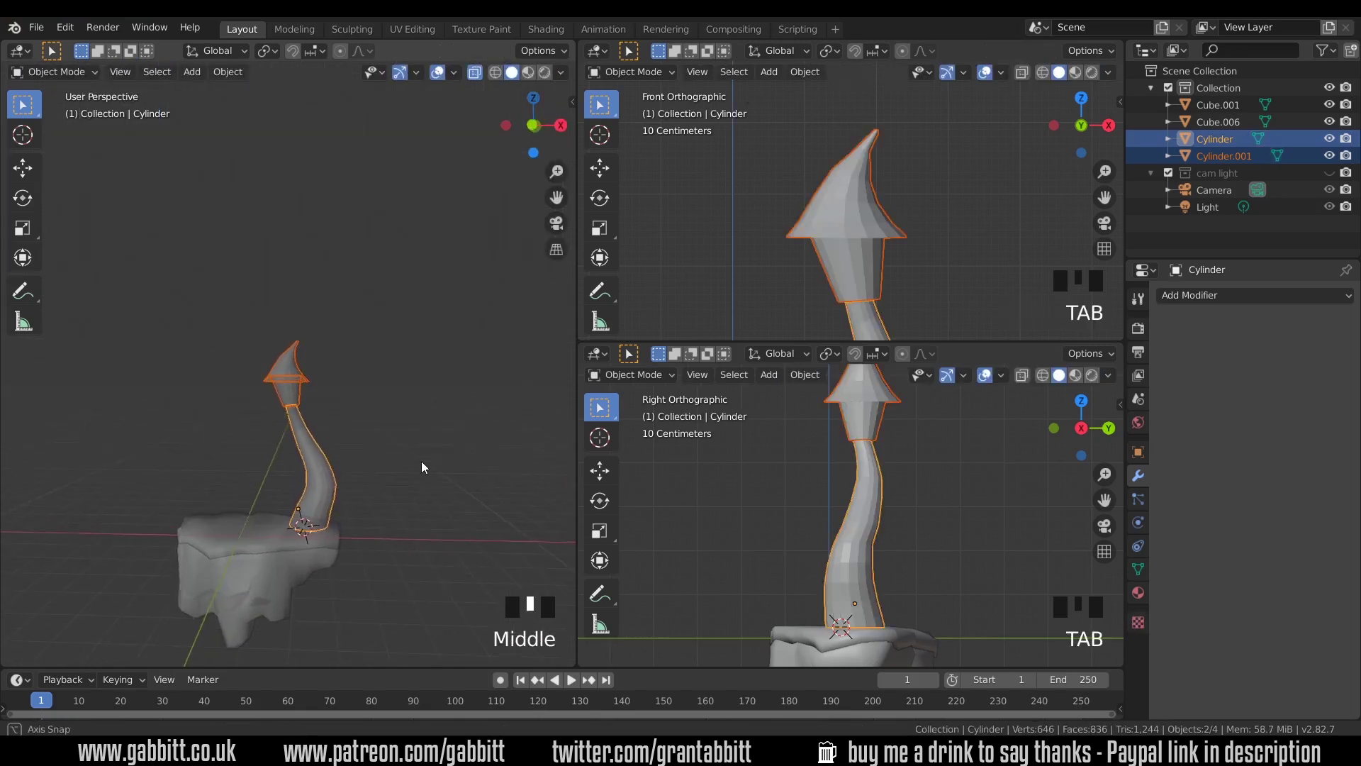
- Duplicate the roofed segment and place the copy beside the original, slightly lower along the positive X side
{"action": "scroll", "coordinate": [326, 426], "scroll_direction": "up", "scroll_amount": 5}
{"action": "left_click", "coordinate": [306, 422]}
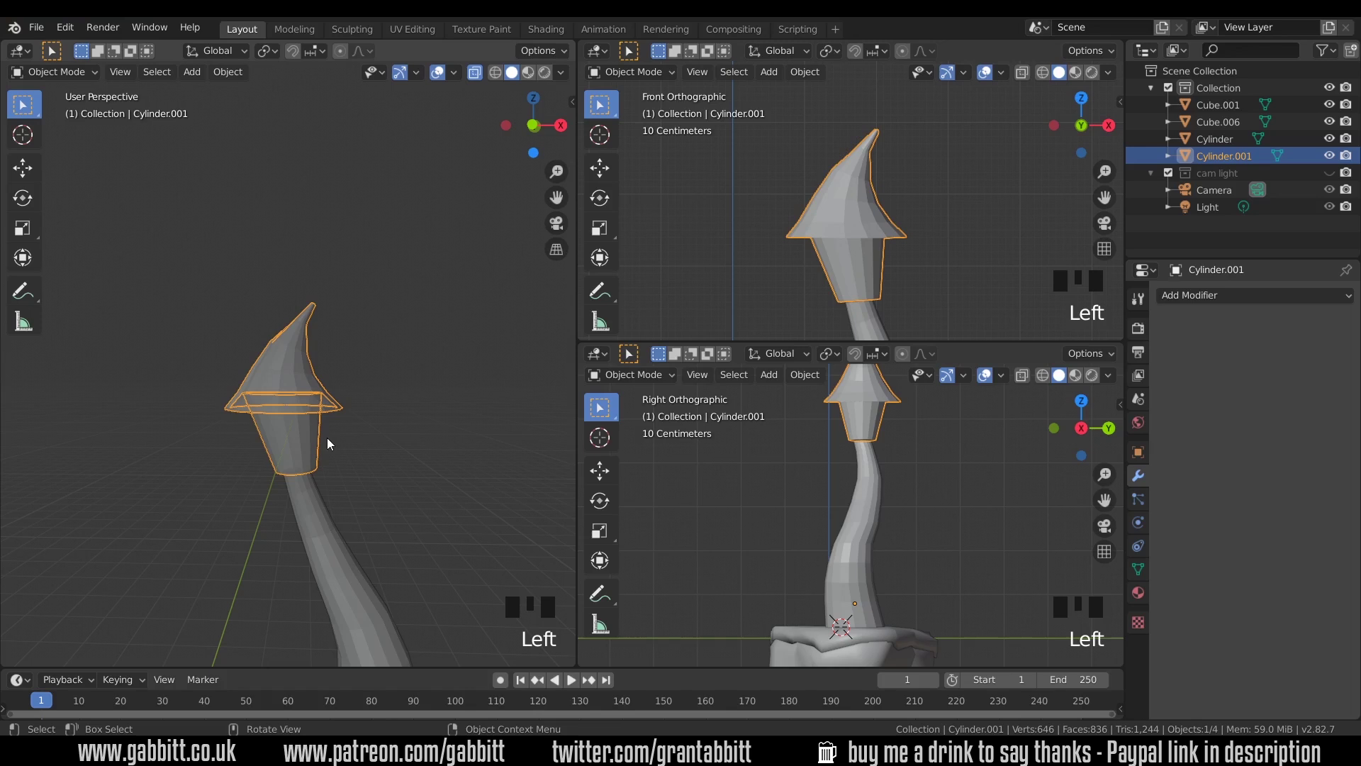
{"action": "key", "text": "shift+d"}
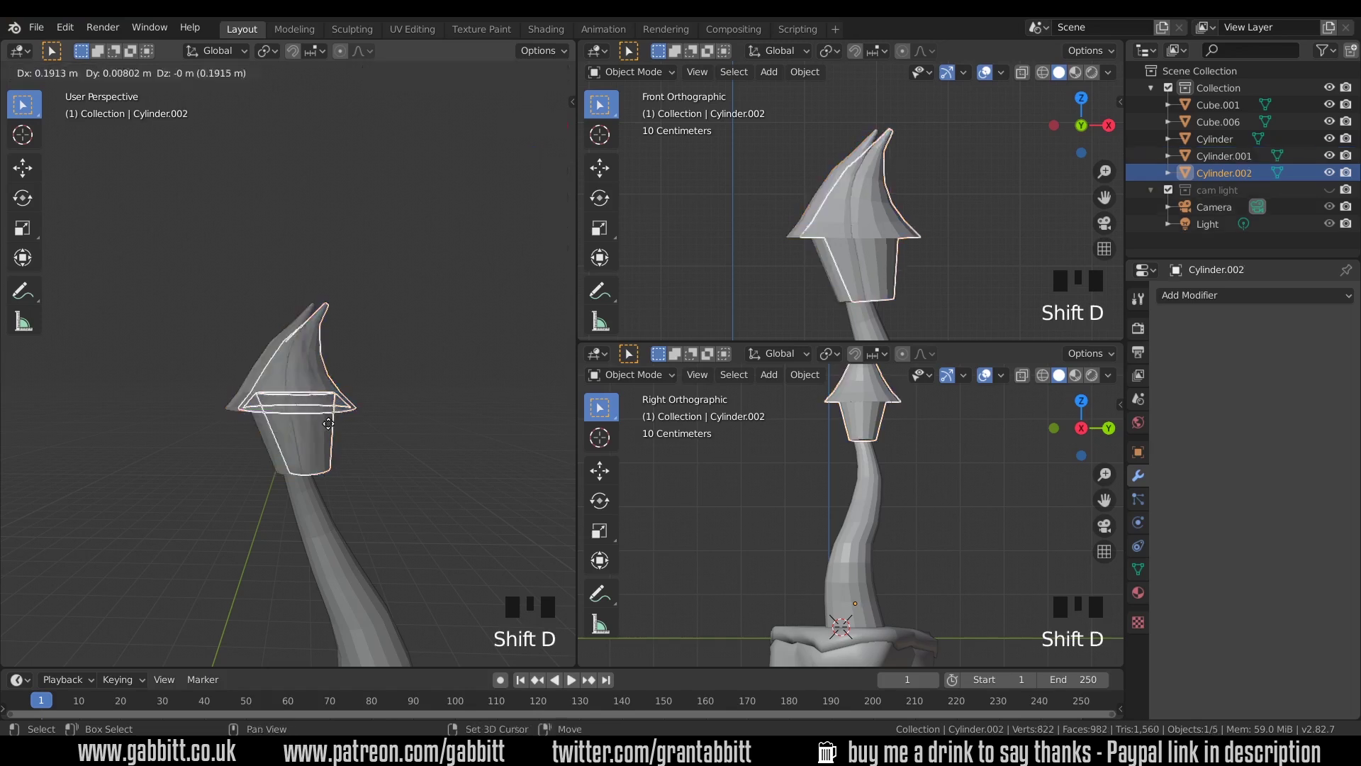
{"action": "left_click", "coordinate": [467, 466]}
- Turn off X-ray and dissolve the edge loop just below the tip of the copied roof
{"action": "key", "text": "Tab"}
{"action": "middle_click_drag", "start_coordinate": [472, 459], "coordinate": [369, 428]}
{"action": "scroll", "coordinate": [455, 436], "scroll_direction": "up", "scroll_amount": 3}
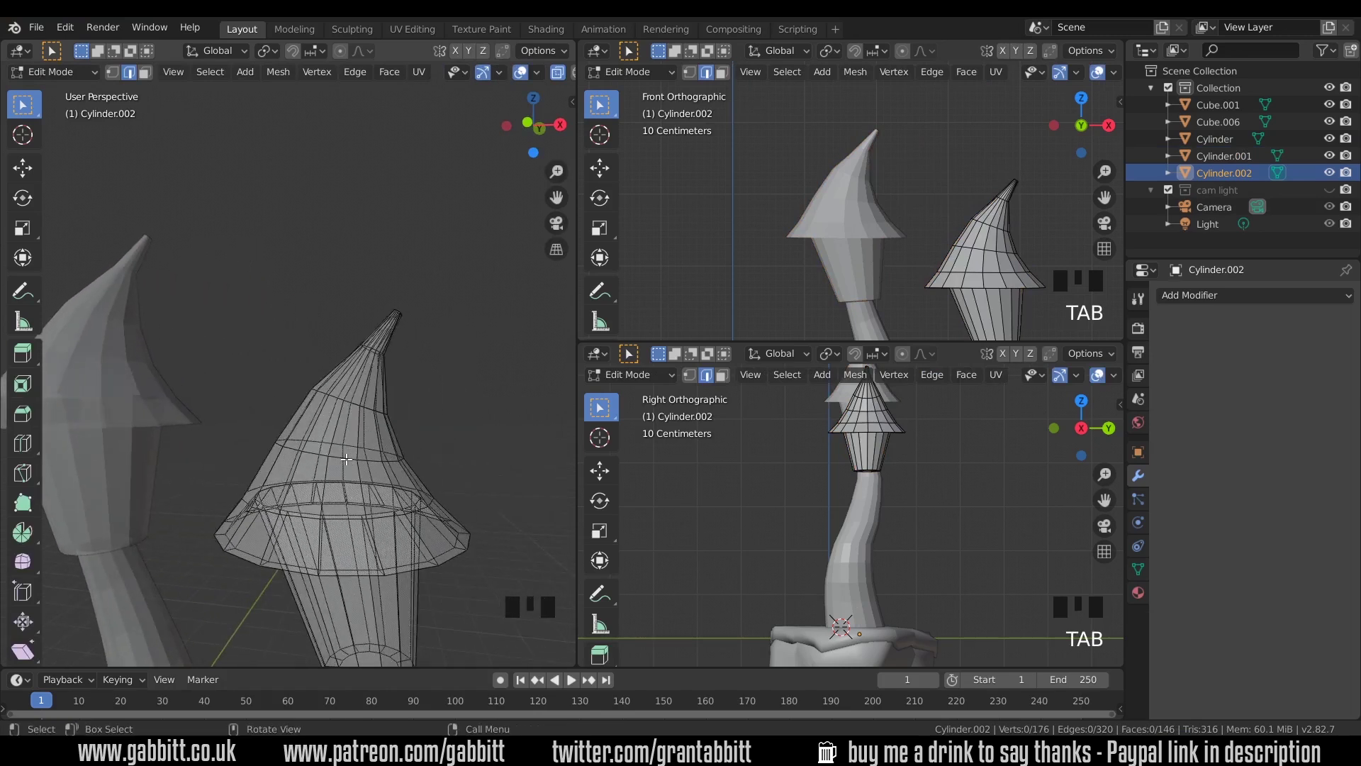
{"action": "left_click", "coordinate": [375, 349], "text": "alt"}
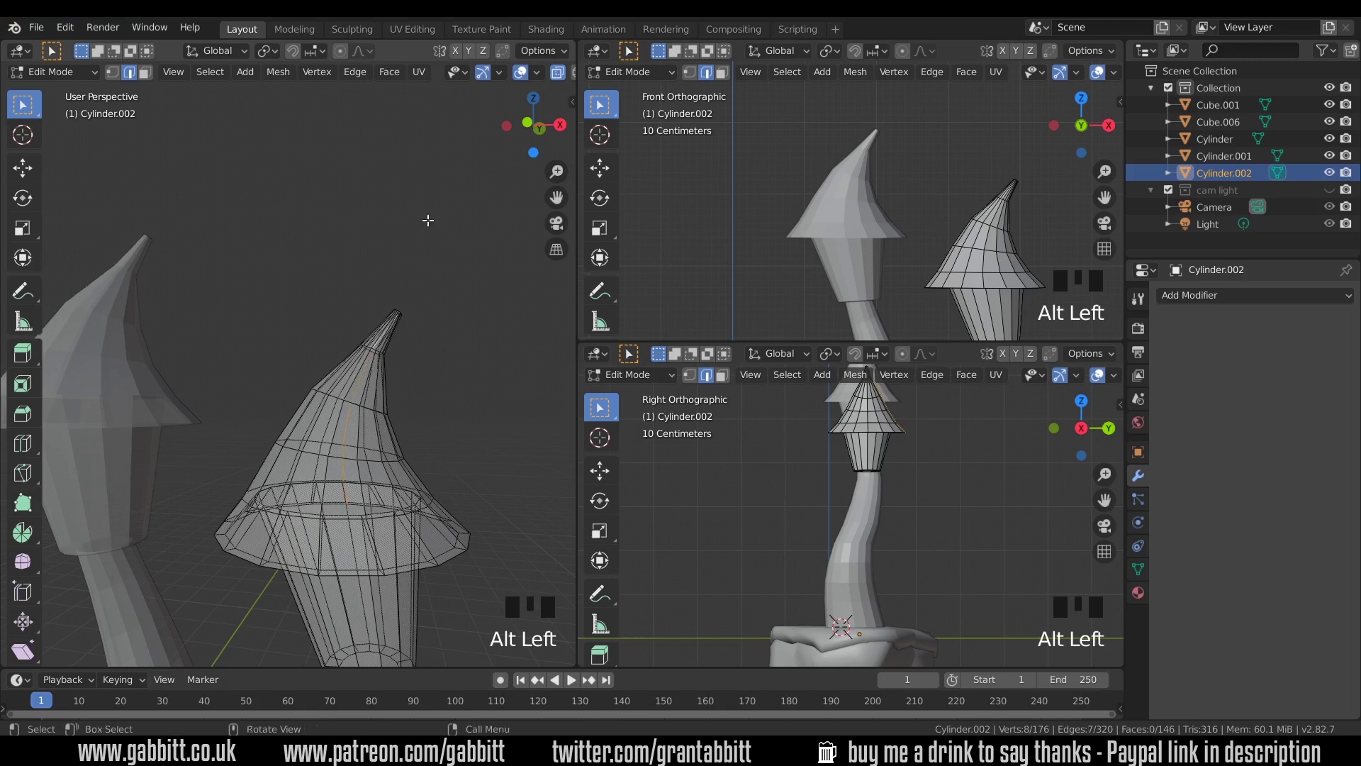
{"action": "left_click", "coordinate": [558, 72]}
{"action": "key", "text": "2"}
{"action": "key", "text": "alt"}
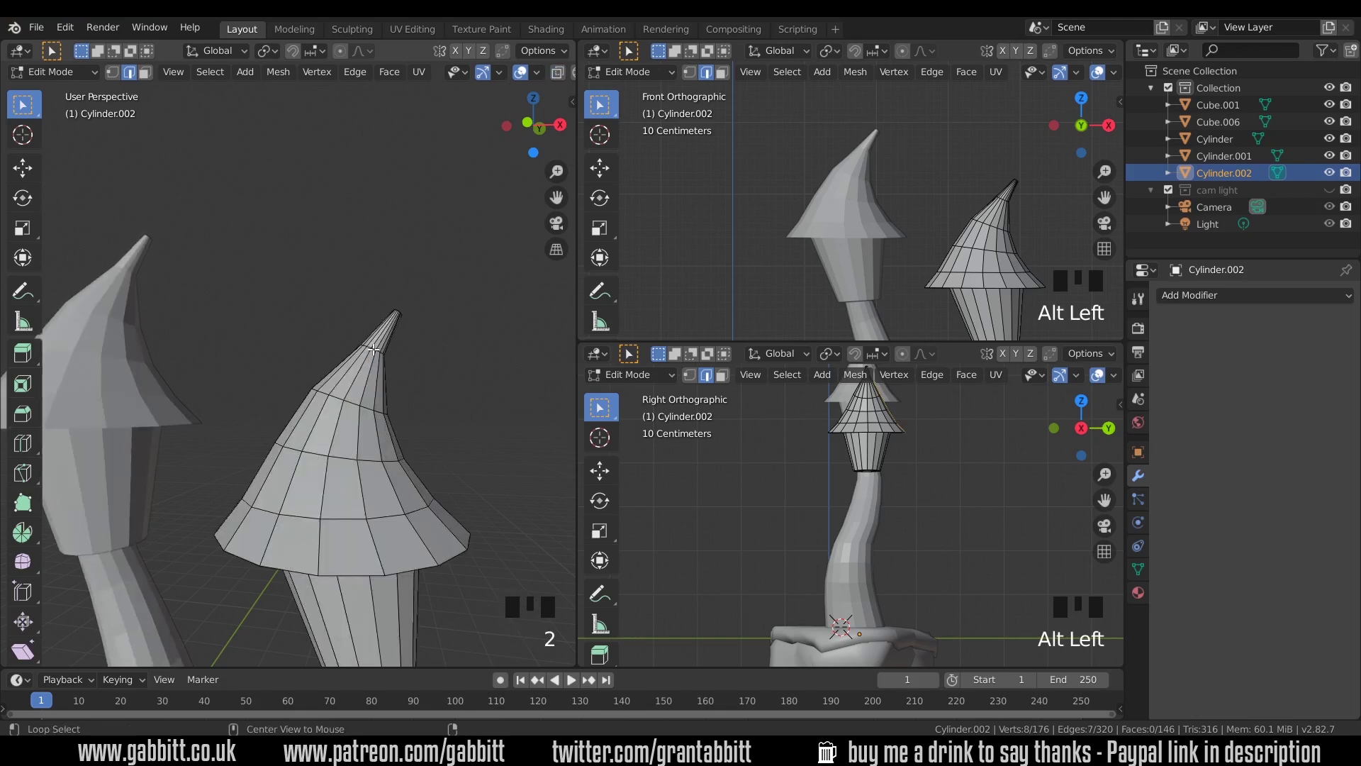
{"action": "left_click", "coordinate": [374, 349], "text": "alt"}
{"action": "key", "text": "Delete"}
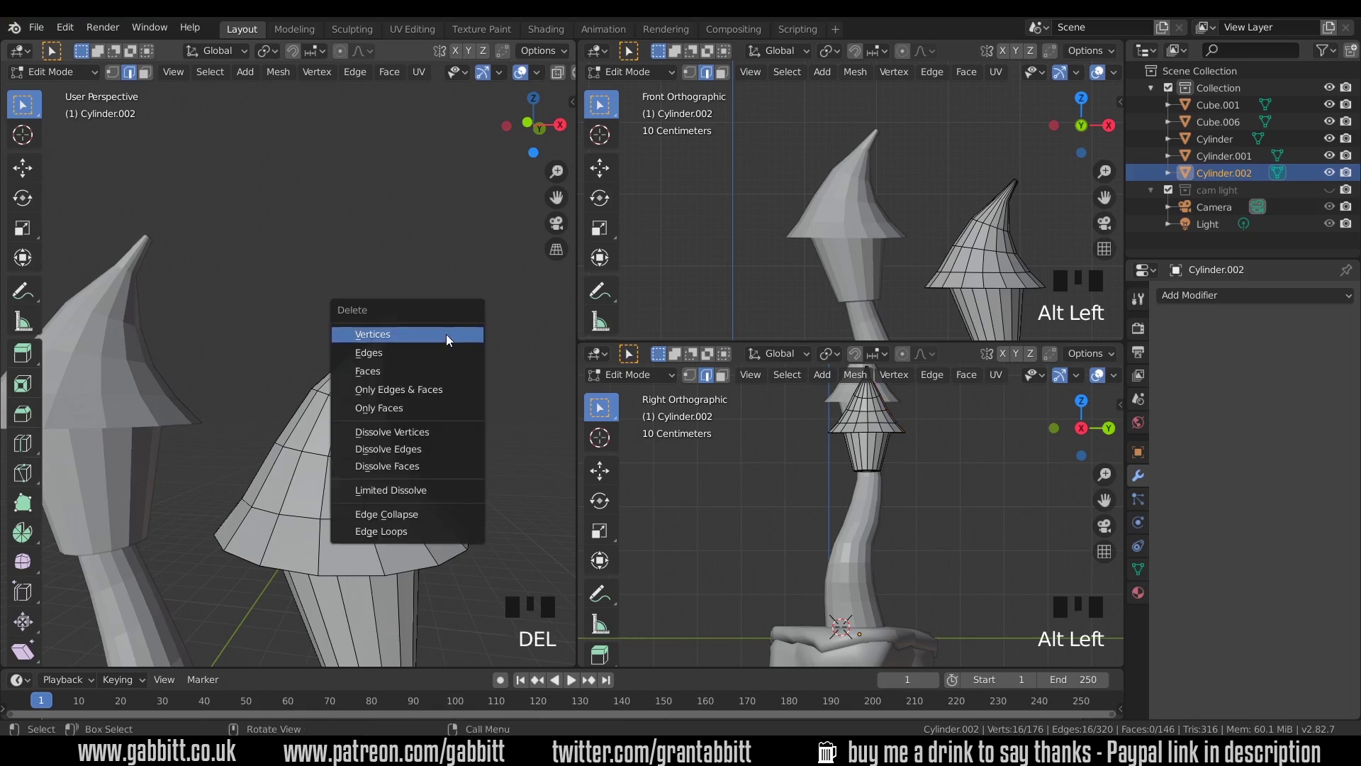
{"action": "left_click", "coordinate": [417, 447]}
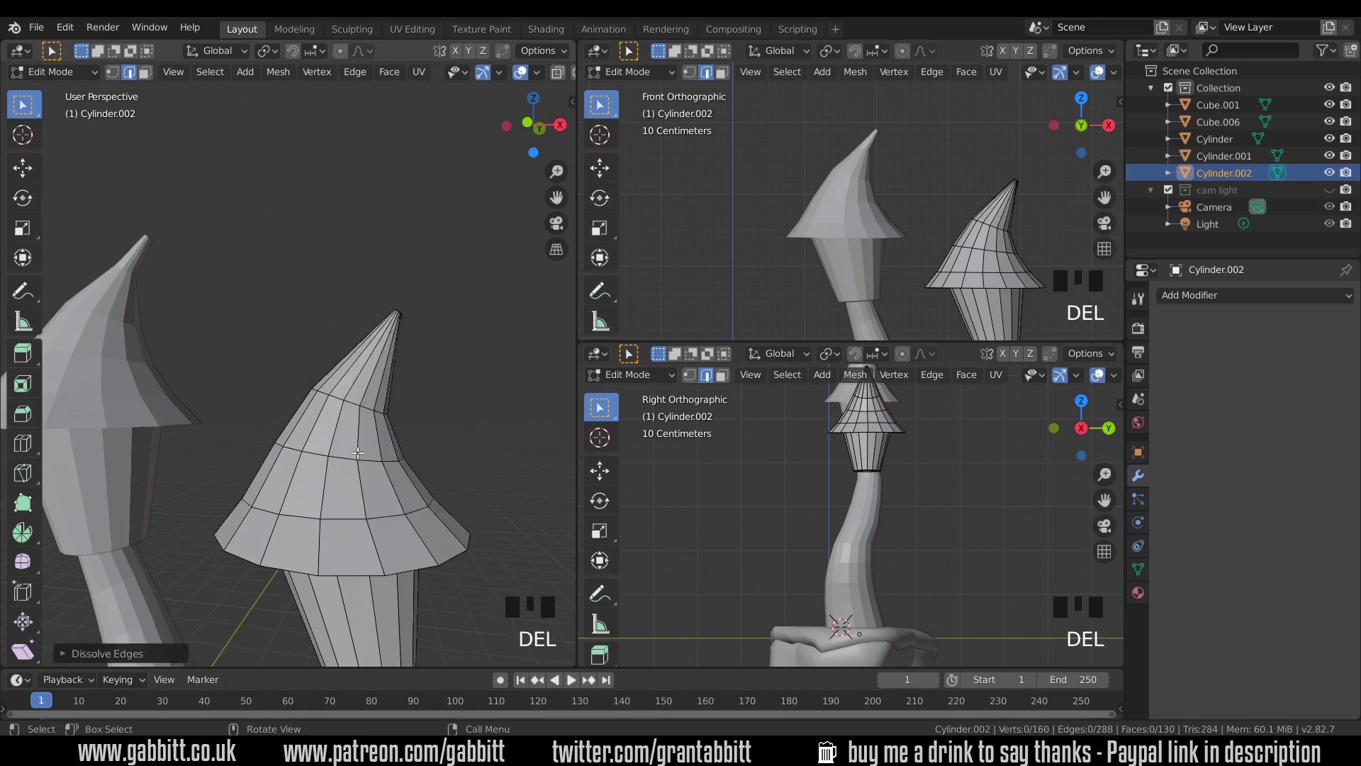
- Dissolve the edge loop around the middle of the copied roof and return to Object Mode
{"action": "key", "text": "alt"}
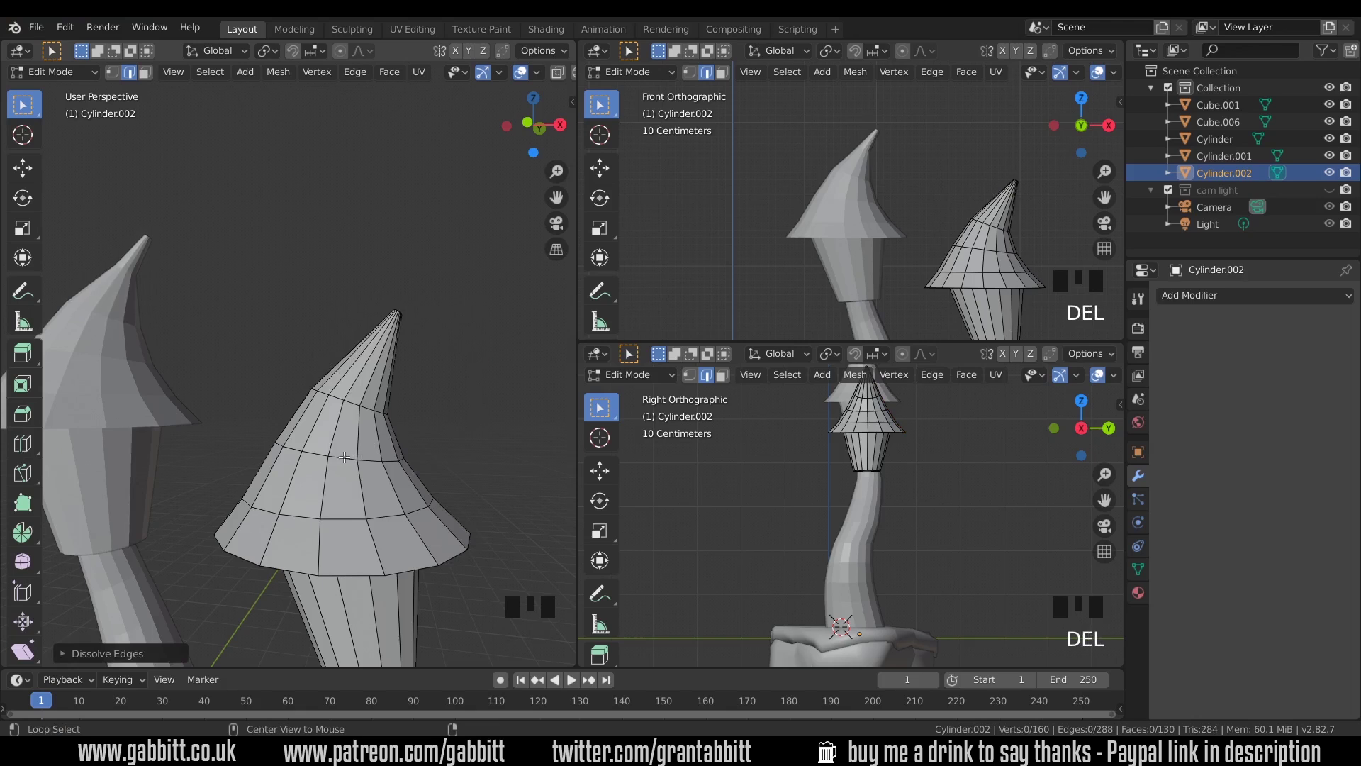
{"action": "left_click", "coordinate": [348, 456], "text": "alt"}
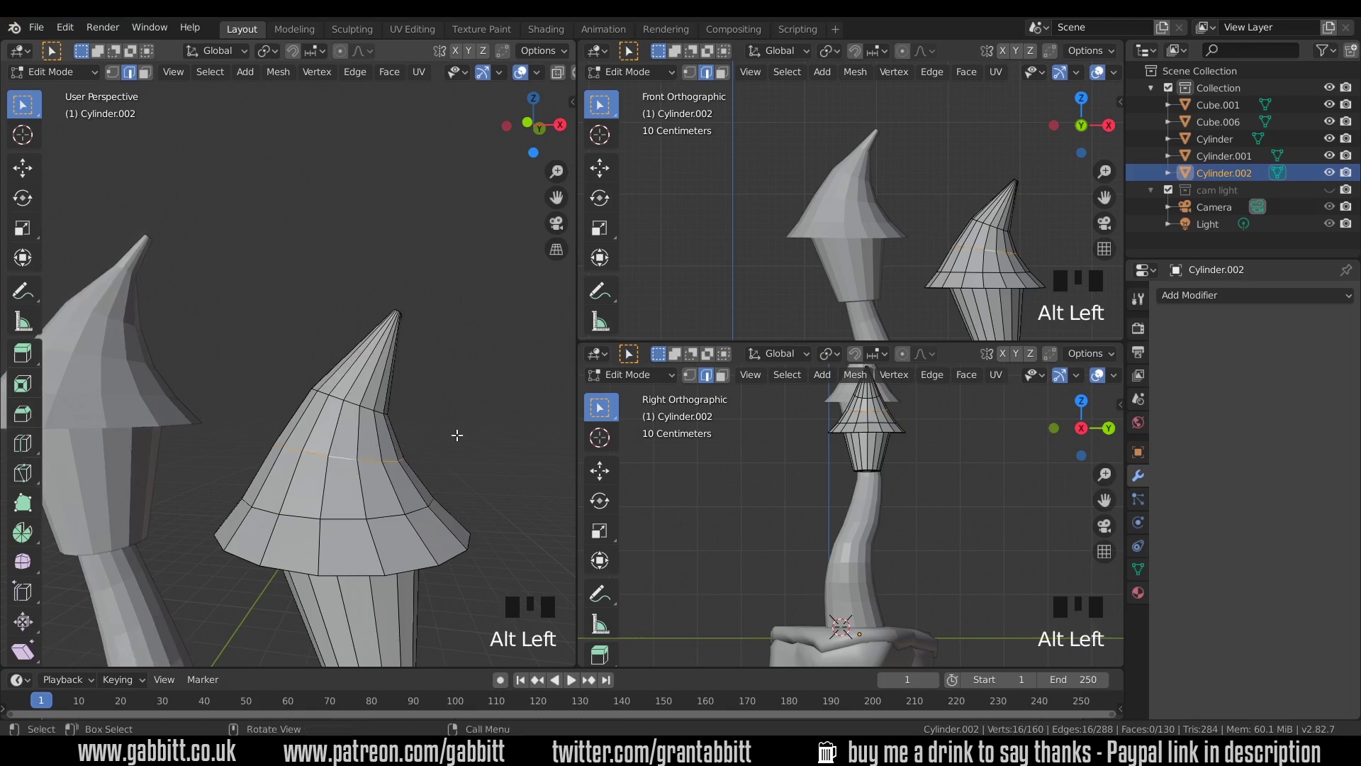
{"action": "key", "text": "ctrl+x"}
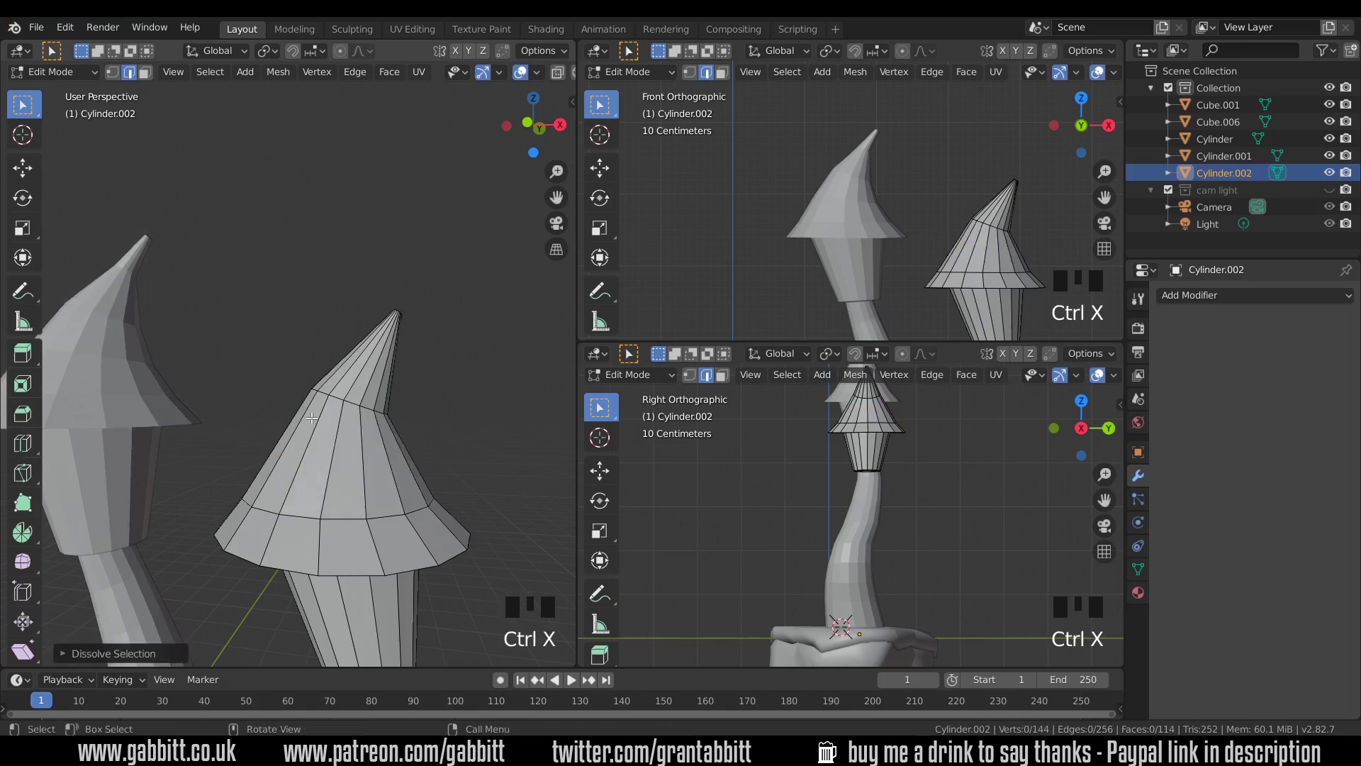
{"action": "scroll", "coordinate": [368, 404], "scroll_direction": "down", "scroll_amount": 3}
{"action": "key", "text": "Tab"}
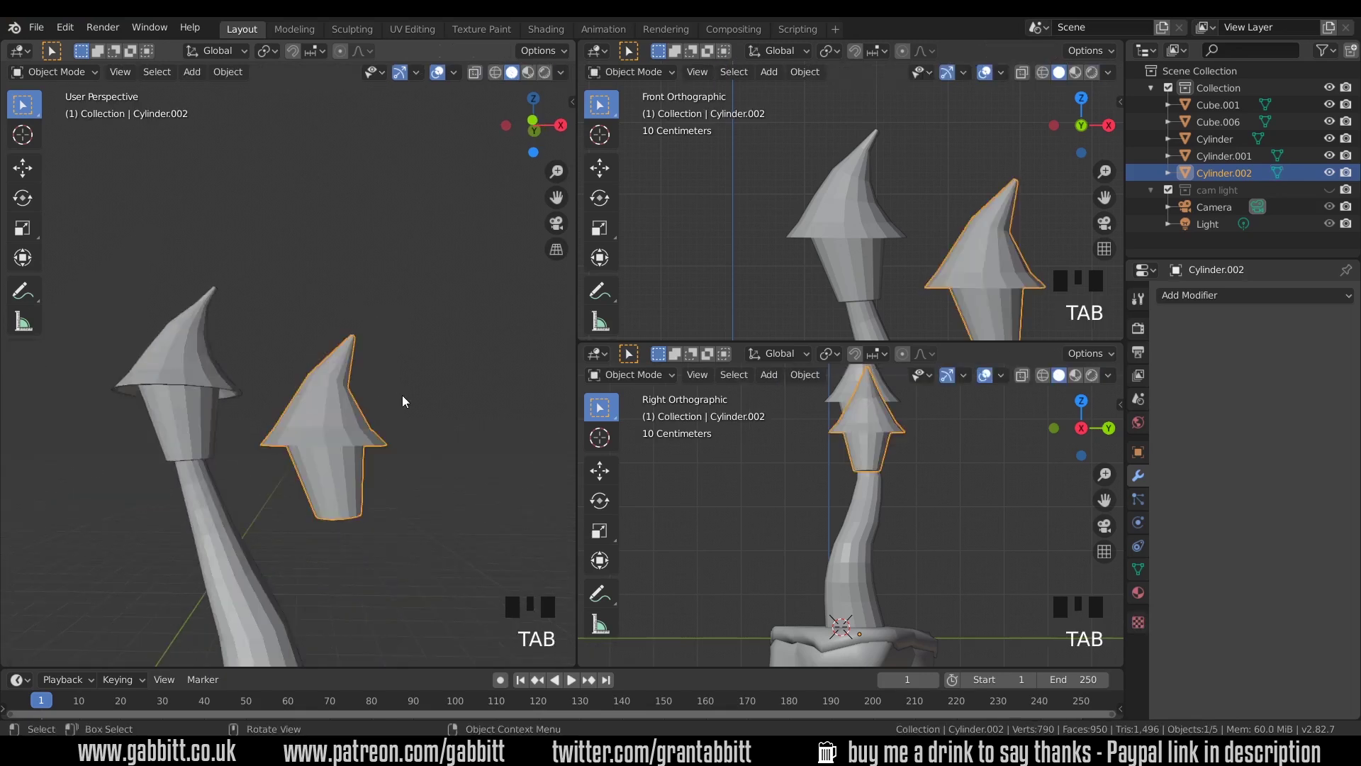
{"action": "key", "text": "s"}
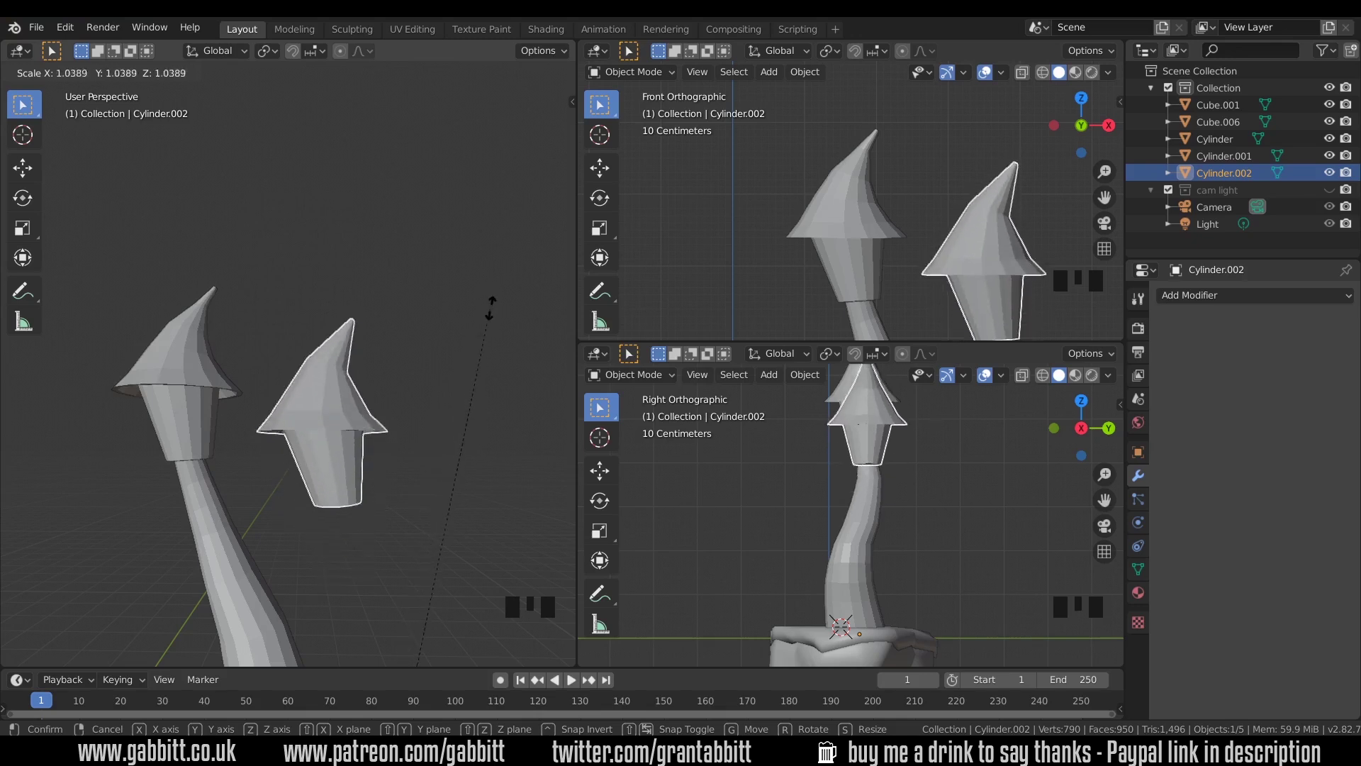
{"action": "right_click", "coordinate": [458, 403]}
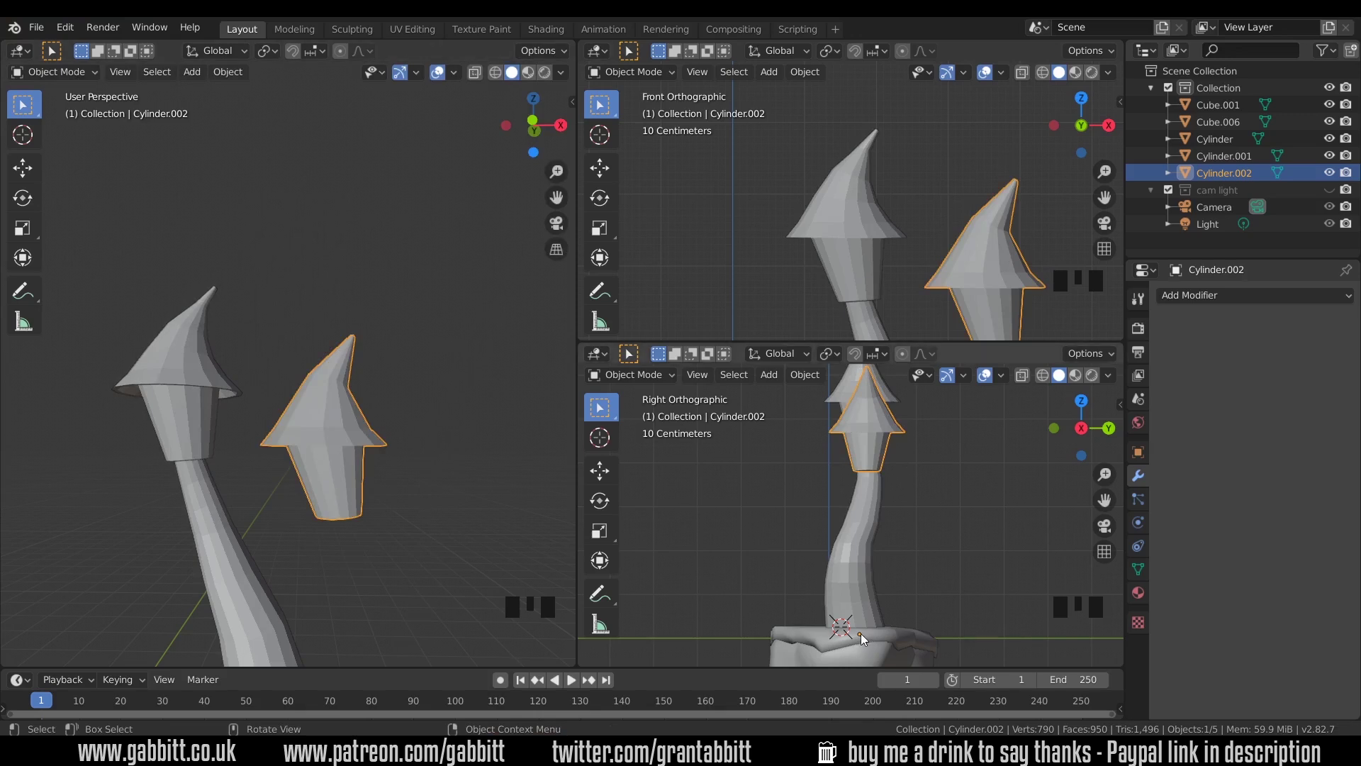
{"action": "key", "text": "s"}
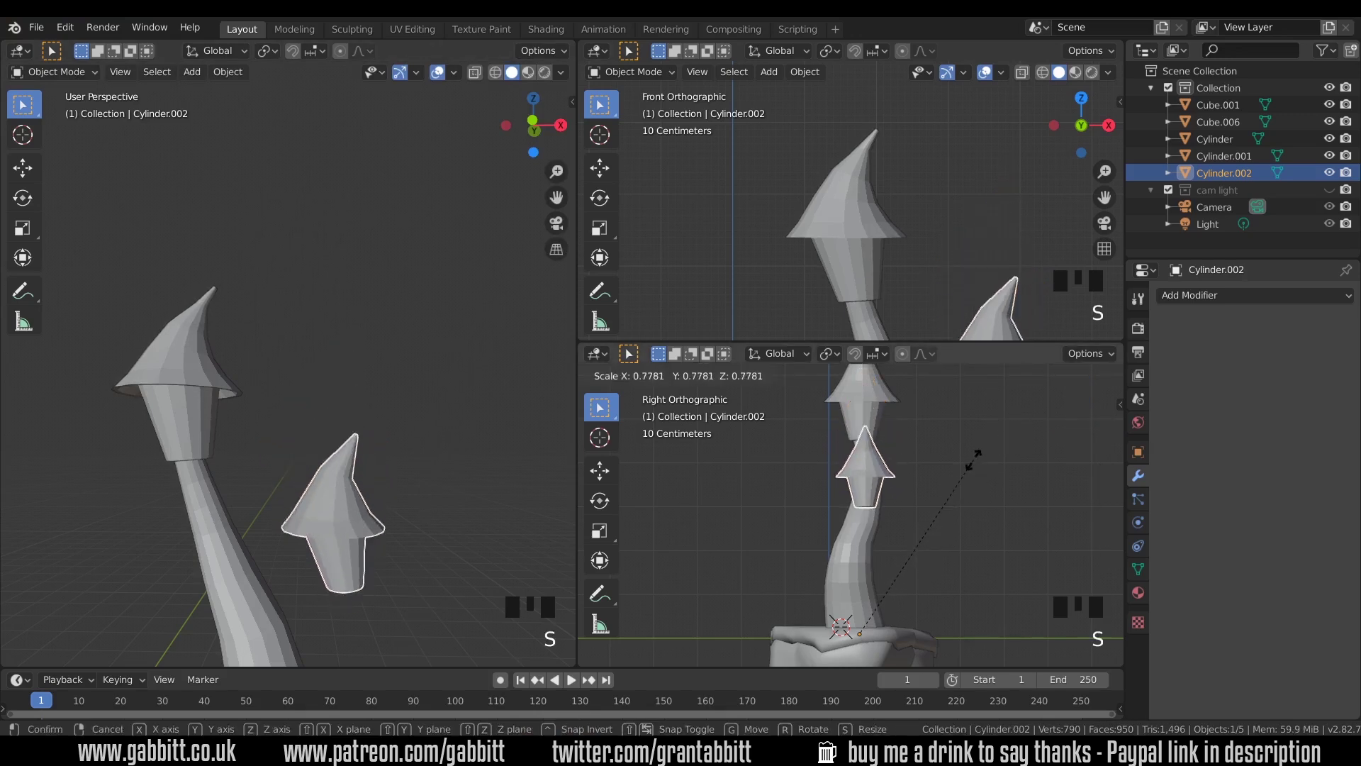
{"action": "right_click", "coordinate": [974, 459]}
- Set the copied segment's origin to the centre of its geometry
{"action": "right_click", "coordinate": [326, 456]}
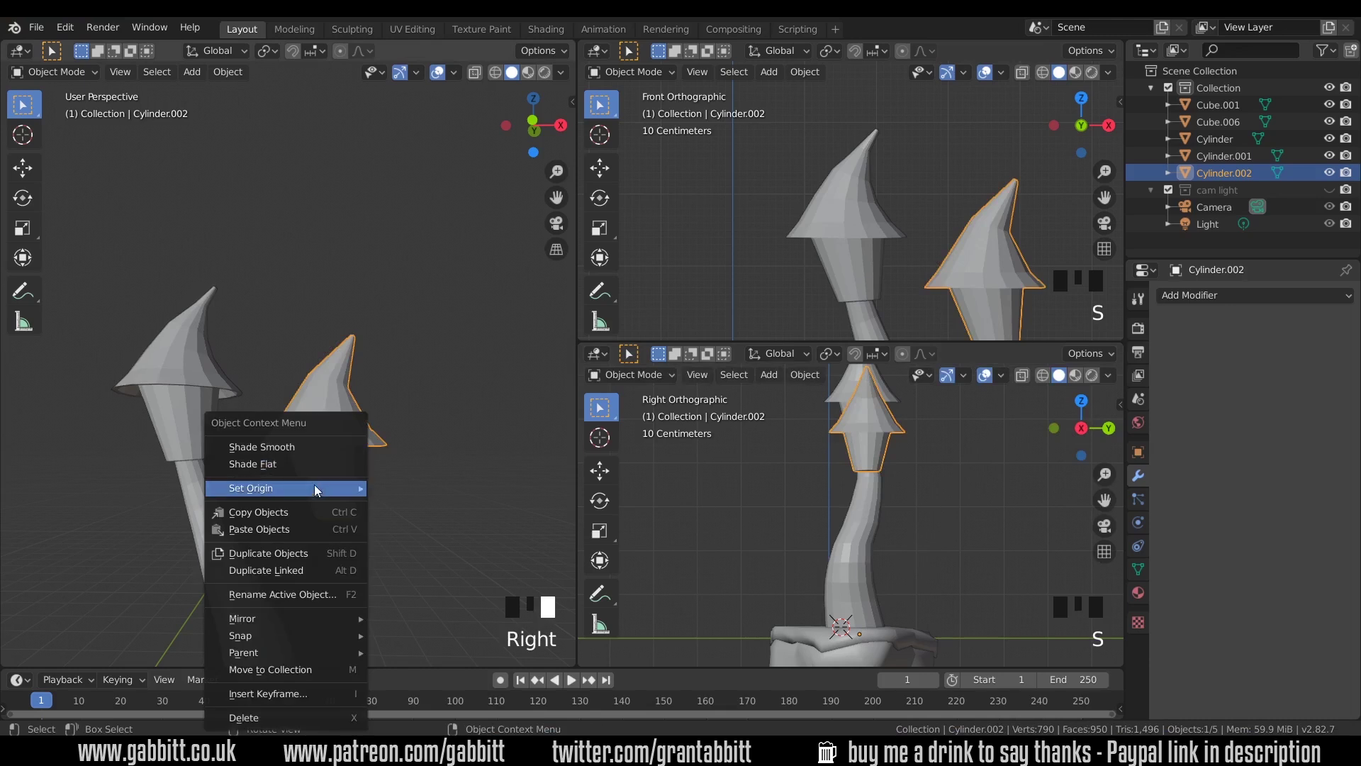
{"action": "mouse_move", "coordinate": [316, 489]}
{"action": "left_click", "coordinate": [436, 504]}
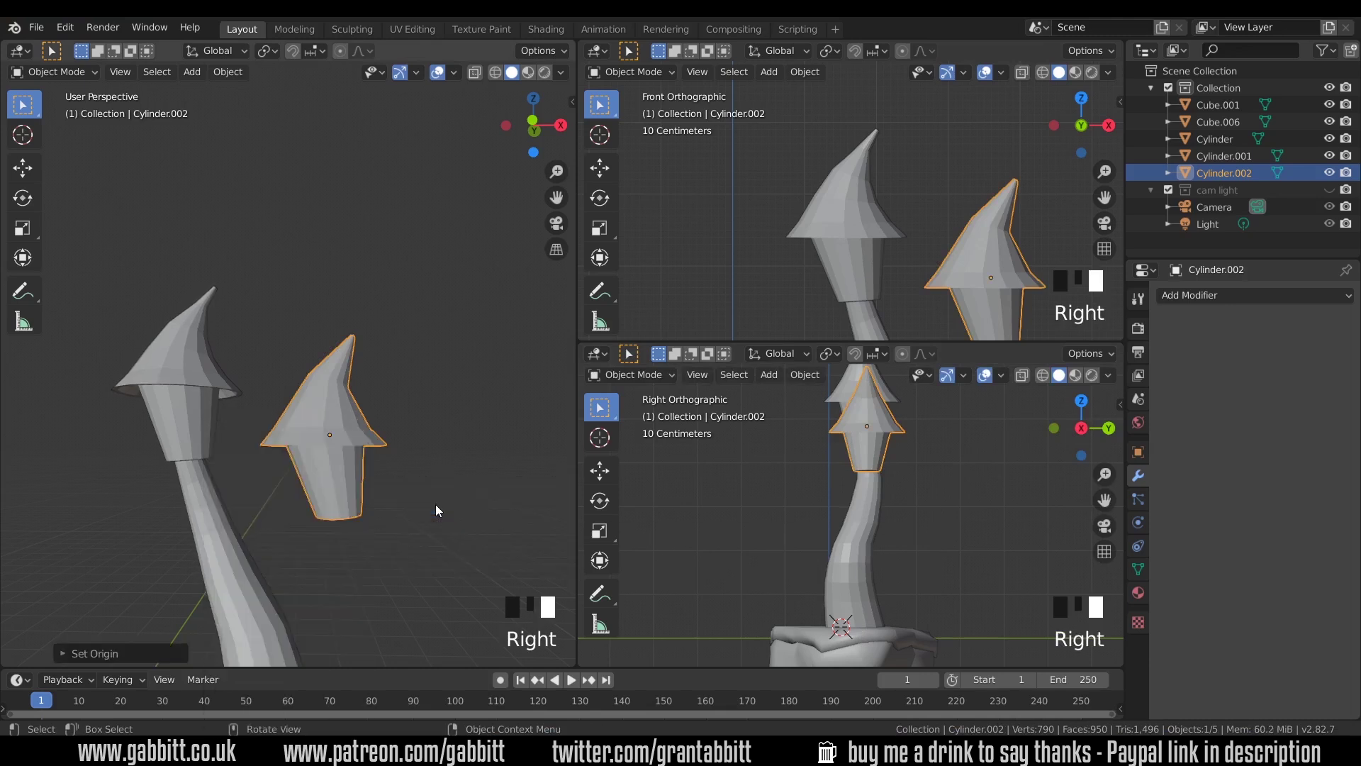
- Using X-ray and face selection, select the copied roof's tip and move it down over the brim's centre to straighten the roof
{"action": "key", "text": "Tab"}
{"action": "left_click", "coordinate": [450, 380], "text": "alt"}
{"action": "key", "text": "g"}
{"action": "left_click", "coordinate": [388, 339]}
{"action": "left_click", "coordinate": [352, 315]}
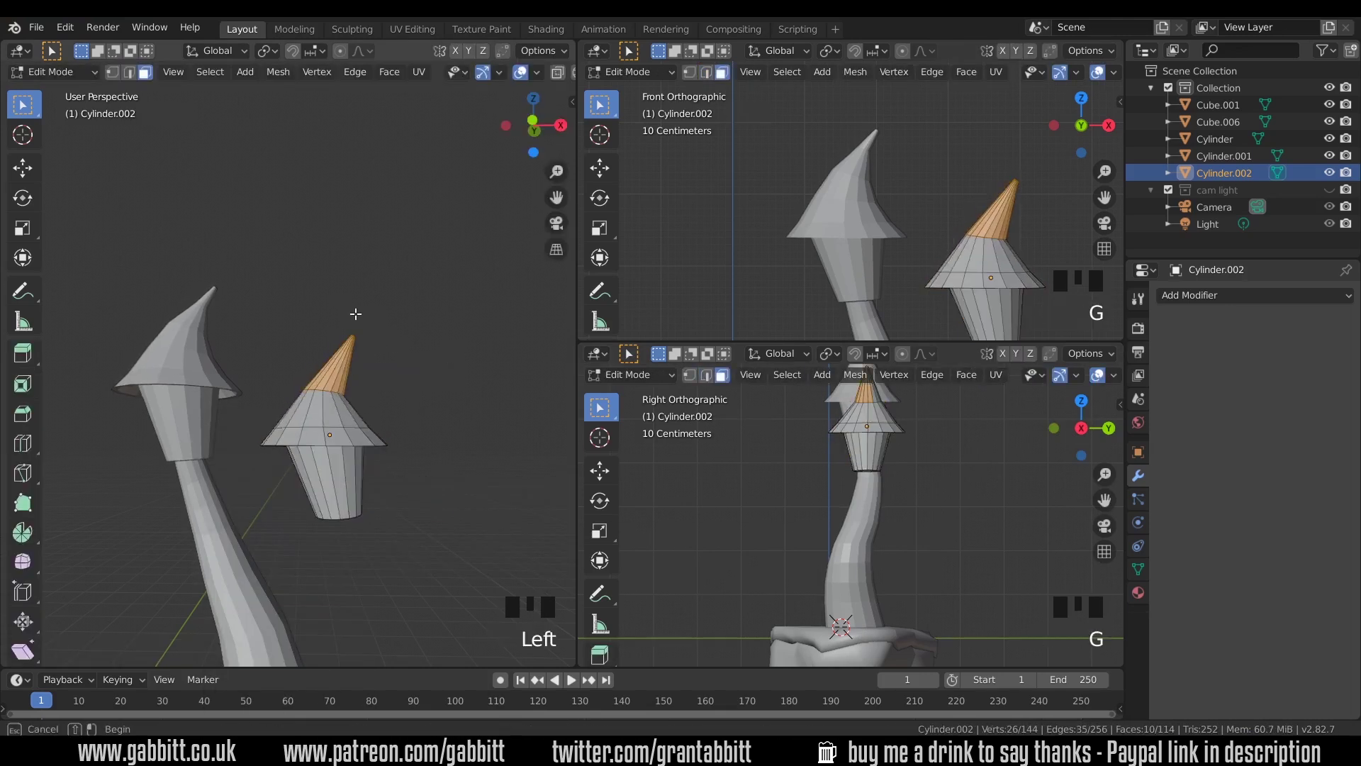
{"action": "key", "text": "alt+z"}
{"action": "key", "text": "3"}
{"action": "left_click", "coordinate": [310, 362]}
{"action": "key", "text": "g"}
{"action": "left_click", "coordinate": [429, 377]}
{"action": "key", "text": "Tab"}
- Scale the copied house down and move it against the trunk, just below the large roofed segment
{"action": "key", "text": "s"}
{"action": "left_click", "coordinate": [424, 377]}
{"action": "key", "text": "s"}
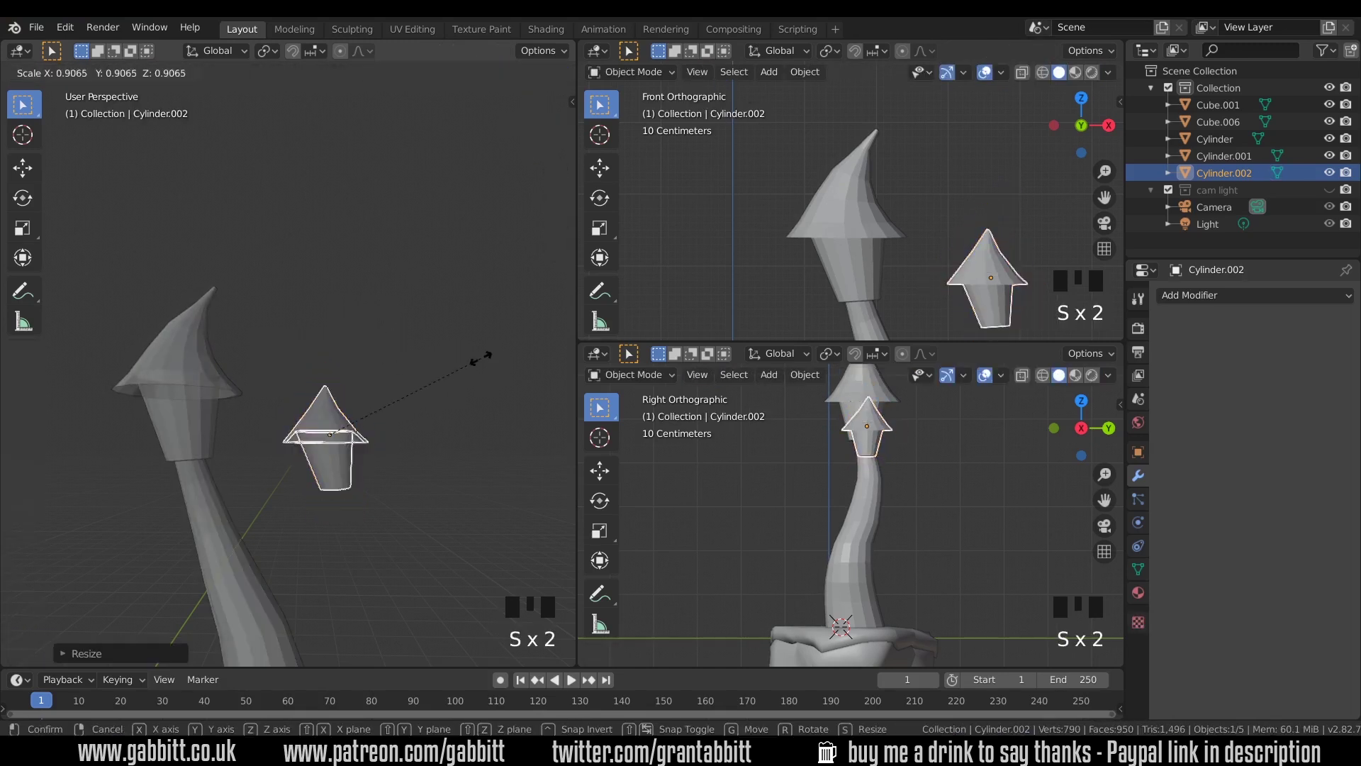
{"action": "key", "text": "g"}
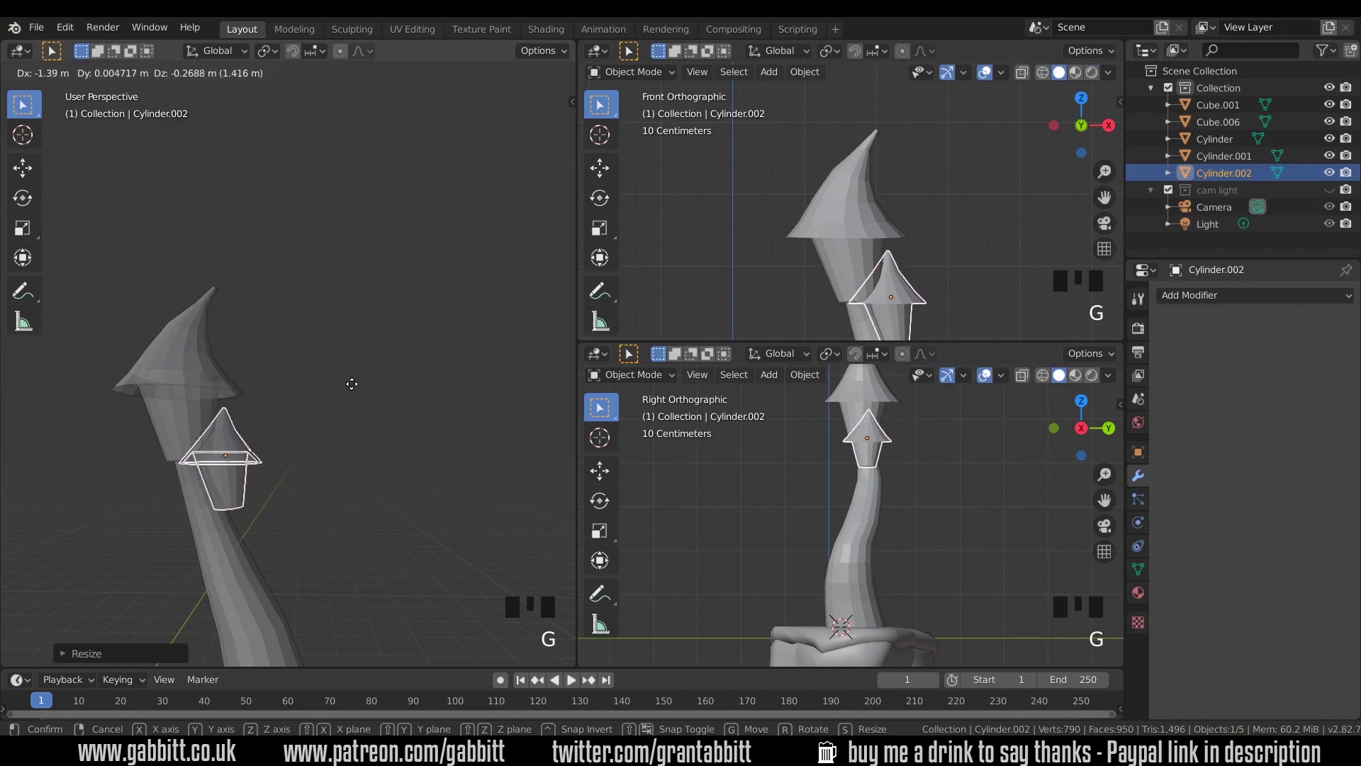
{"action": "left_click", "coordinate": [352, 384]}
- Turn on X-ray in the right view, select the small house's whole roof and shift it slightly along Y
{"action": "middle_click_drag", "start_coordinate": [351, 385], "coordinate": [278, 436]}
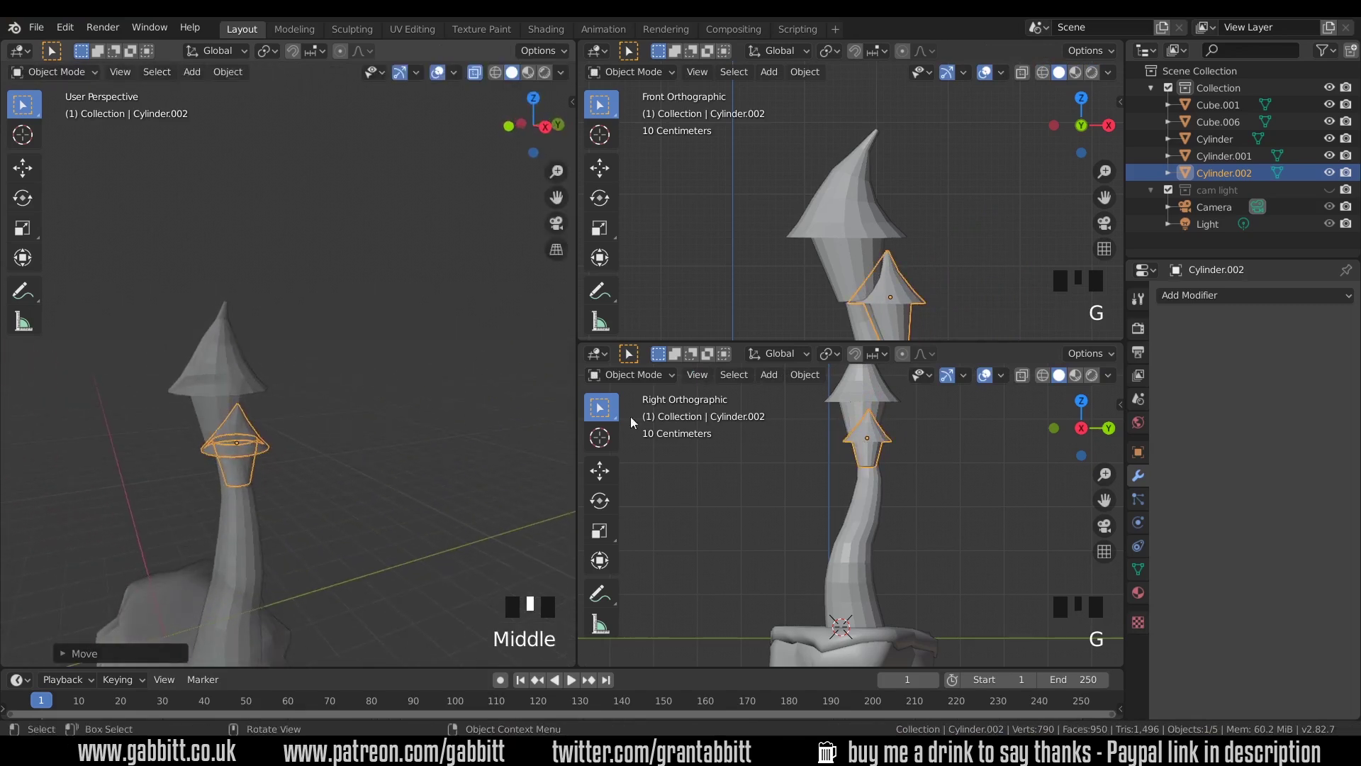
{"action": "scroll", "coordinate": [934, 446], "scroll_direction": "up", "scroll_amount": 3}
{"action": "middle_click_drag", "start_coordinate": [934, 445], "coordinate": [886, 500], "text": "shift"}
{"action": "key", "text": "Tab"}
{"action": "left_click_drag", "start_coordinate": [730, 443], "coordinate": [837, 507]}
{"action": "scroll", "coordinate": [1097, 372], "scroll_direction": "down", "scroll_amount": 3}
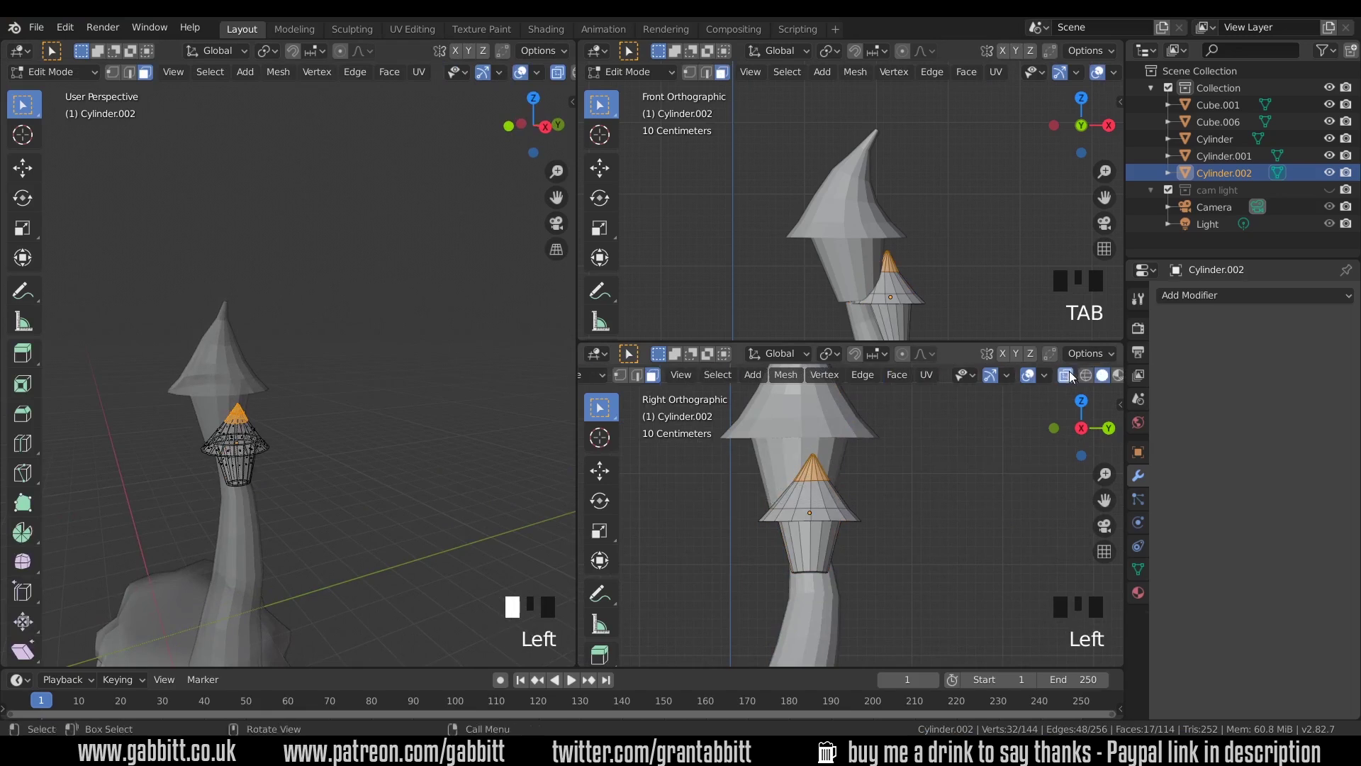
{"action": "key", "text": "alt+z"}
{"action": "key", "text": "ctrl+l"}
{"action": "key", "text": "g"}
{"action": "left_click", "coordinate": [833, 521]}
{"action": "key", "text": "g"}
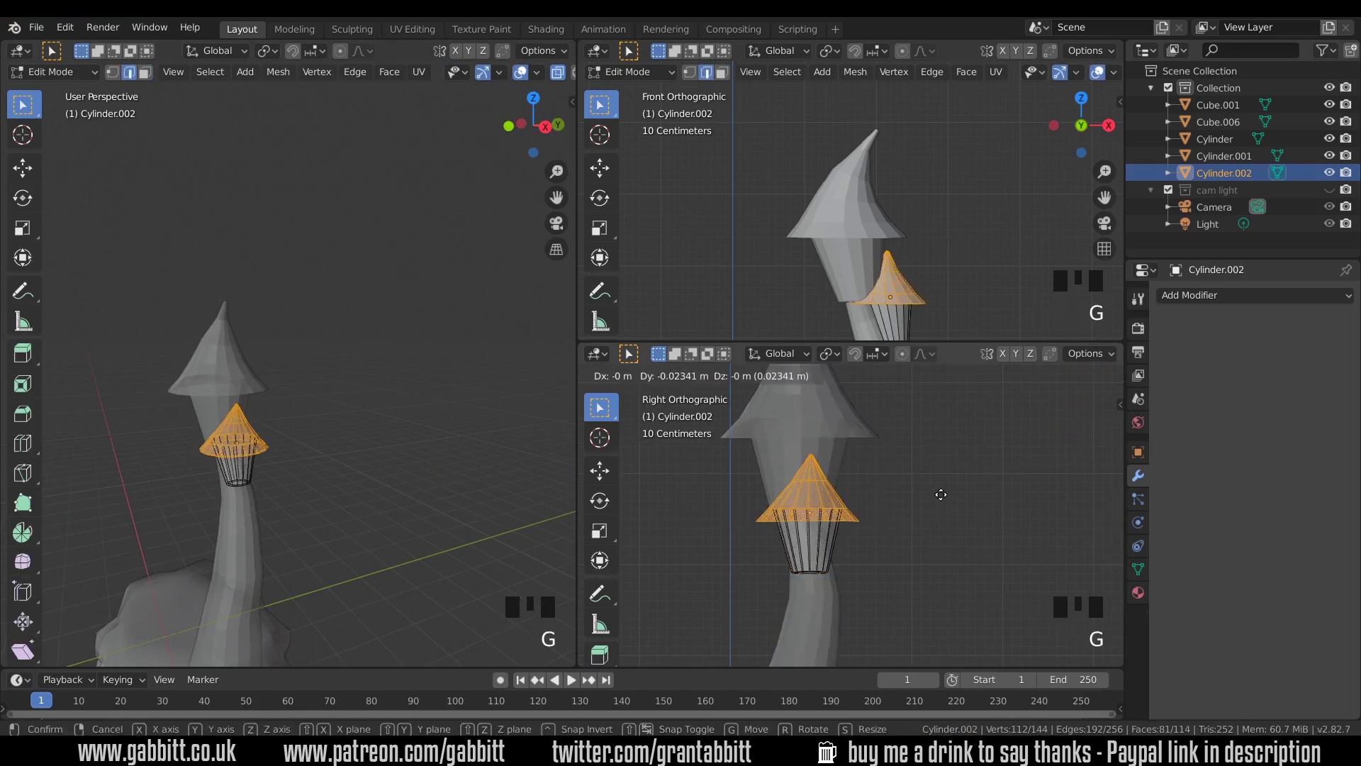
{"action": "key", "text": "Escape"}
- Shift only the tip of the small roof slightly along Y in the right view
{"action": "key", "text": "2"}
{"action": "key", "text": "g"}
{"action": "left_click", "coordinate": [943, 489]}
{"action": "middle_click_drag", "start_coordinate": [284, 397], "coordinate": [307, 425]}
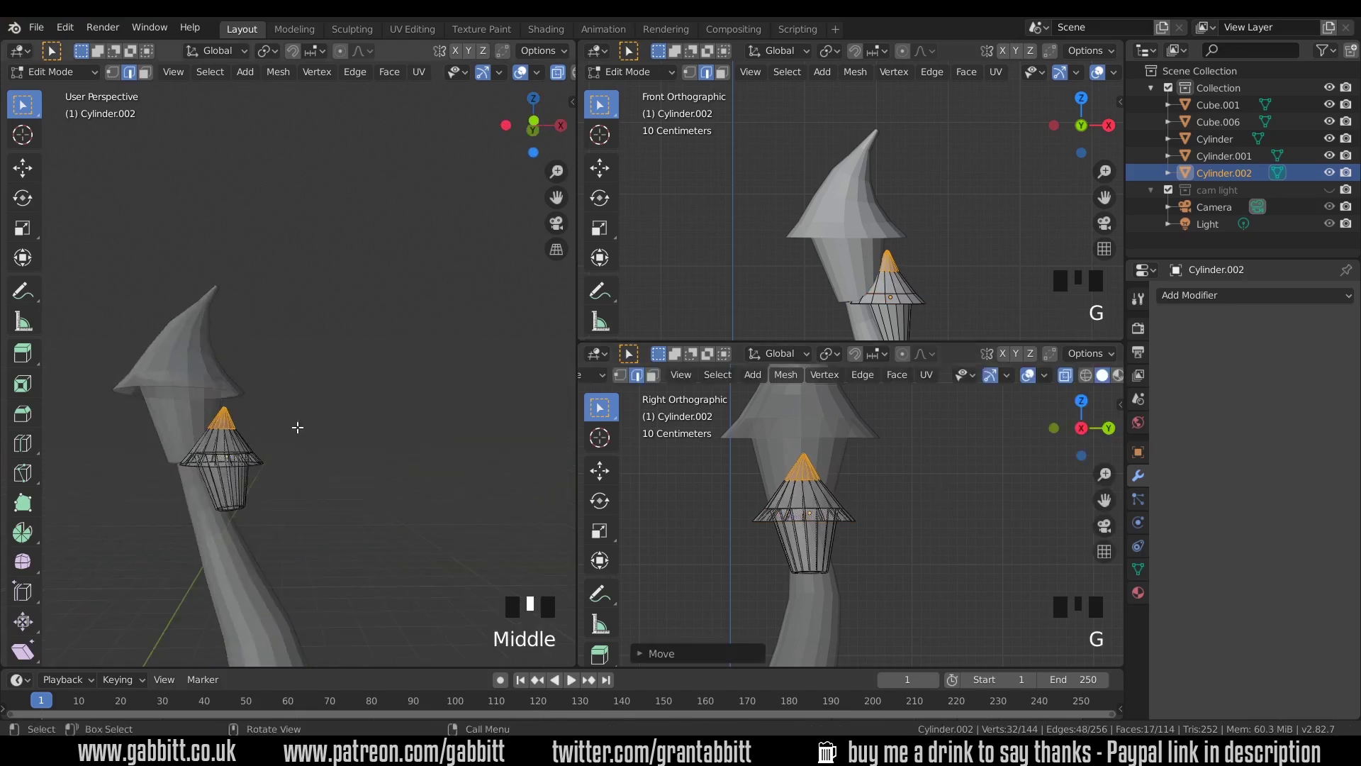
- Return to Object Mode, turn off X-ray and raise the small house along the Z axis
{"action": "key", "text": "Tab"}
{"action": "left_click", "coordinate": [481, 71]}
{"action": "middle_click_drag", "start_coordinate": [404, 418], "coordinate": [372, 429]}
{"action": "key", "text": "g"}
{"action": "key", "text": "z"}
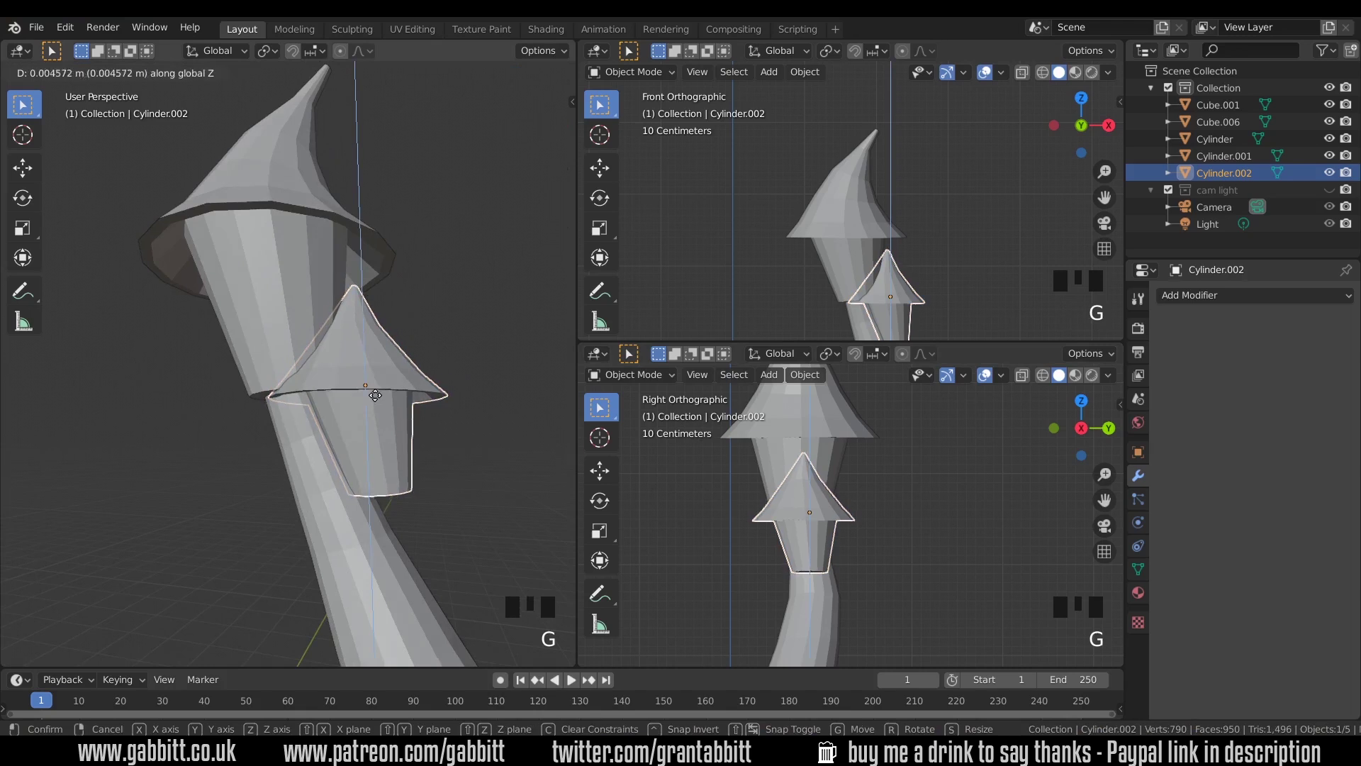
{"action": "left_click", "coordinate": [295, 351]}
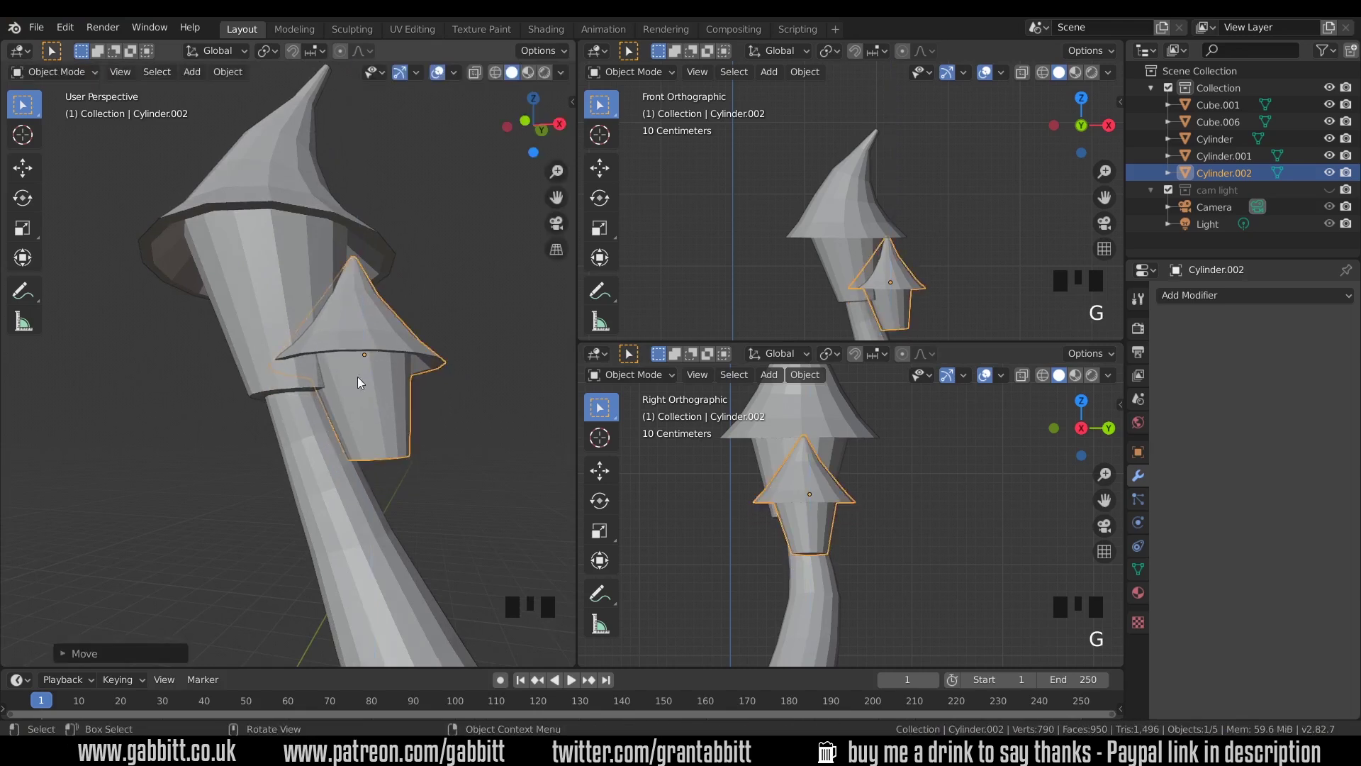
- Move the small house along the X axis so it sits further into the side of the large segment
{"action": "middle_click_drag", "start_coordinate": [358, 383], "coordinate": [402, 381]}
{"action": "key", "text": "g"}
{"action": "key", "text": "x"}
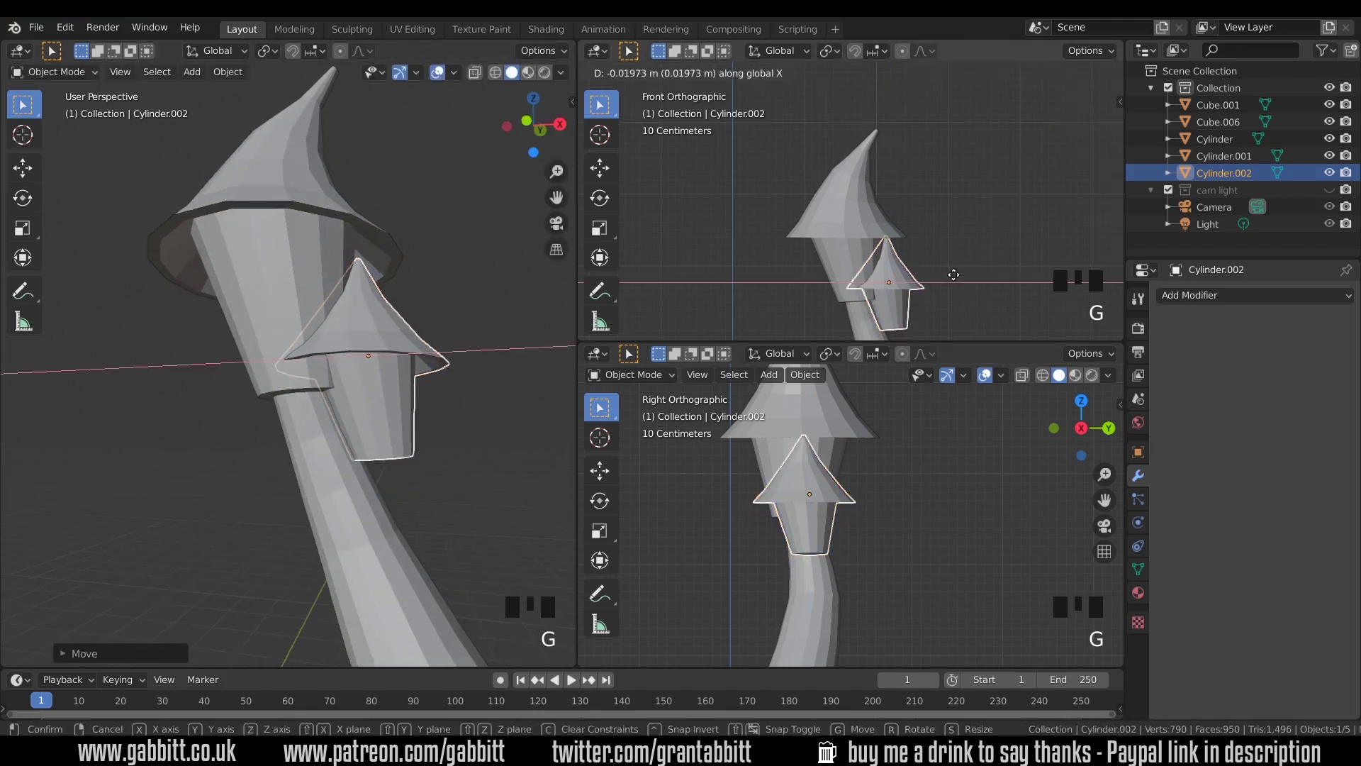
{"action": "left_click", "coordinate": [950, 275]}
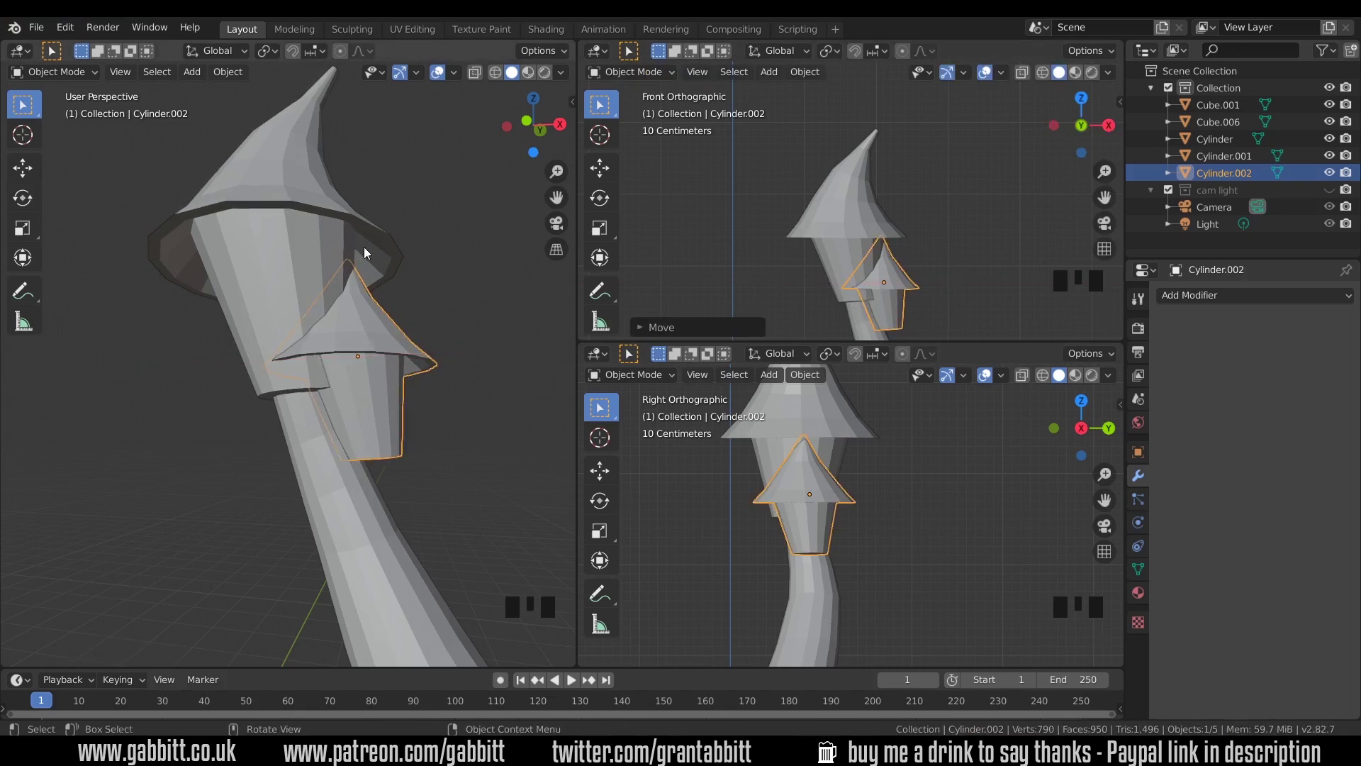
{"action": "key", "text": "g"}
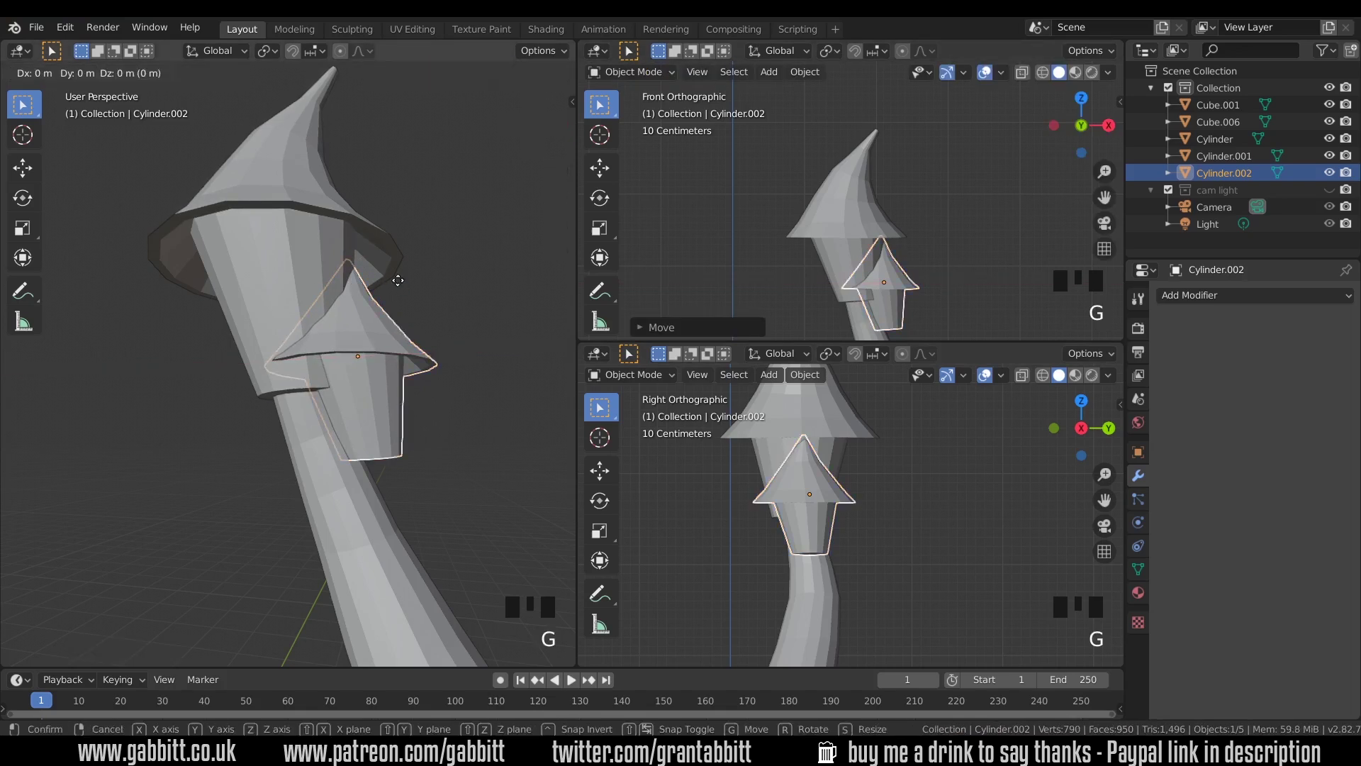
{"action": "left_click", "coordinate": [352, 253]}
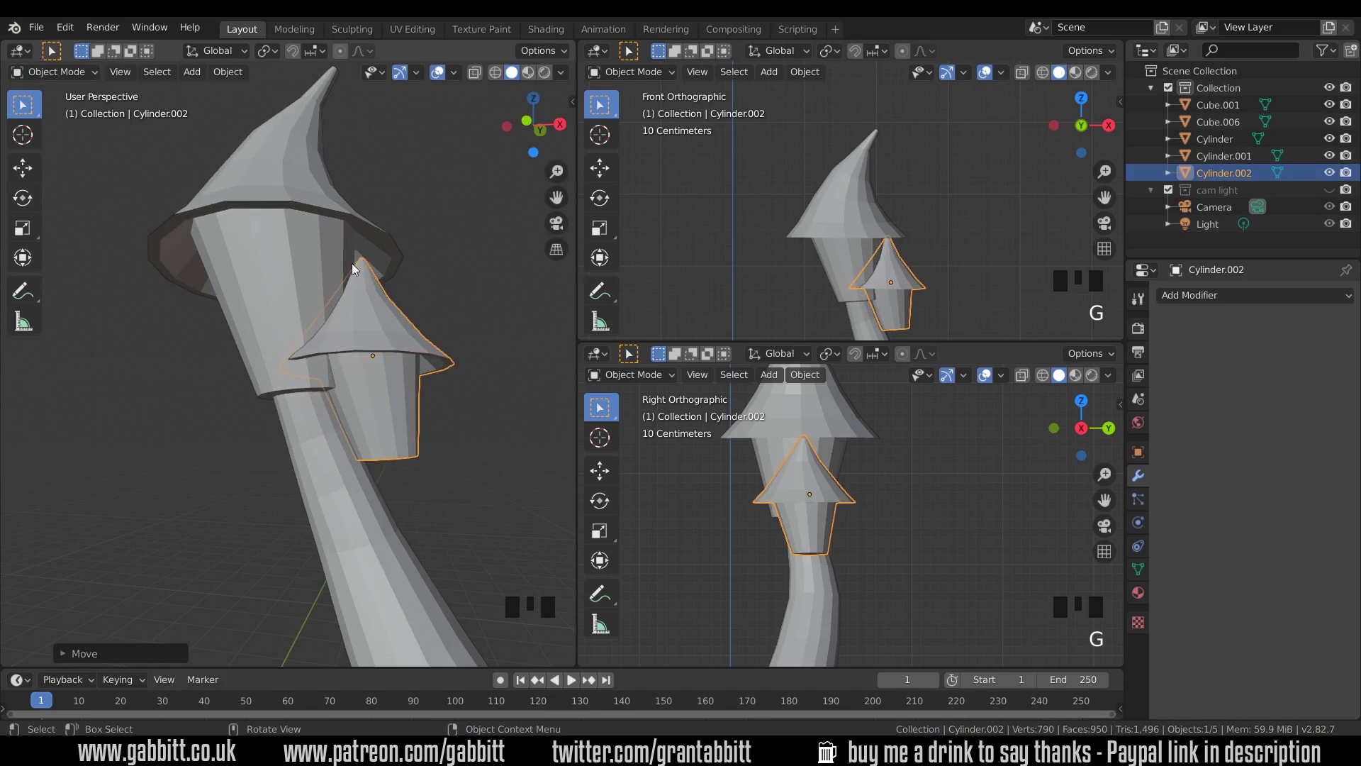
{"action": "key", "text": "g"}
{"action": "key", "text": "x"}
{"action": "left_click", "coordinate": [509, 373]}
- Enter Edit Mode on the small house, select the roof and wall faces hidden inside the large segment and delete them
{"action": "middle_click_drag", "start_coordinate": [508, 373], "coordinate": [248, 376]}
{"action": "middle_click_drag", "start_coordinate": [203, 431], "coordinate": [411, 420]}
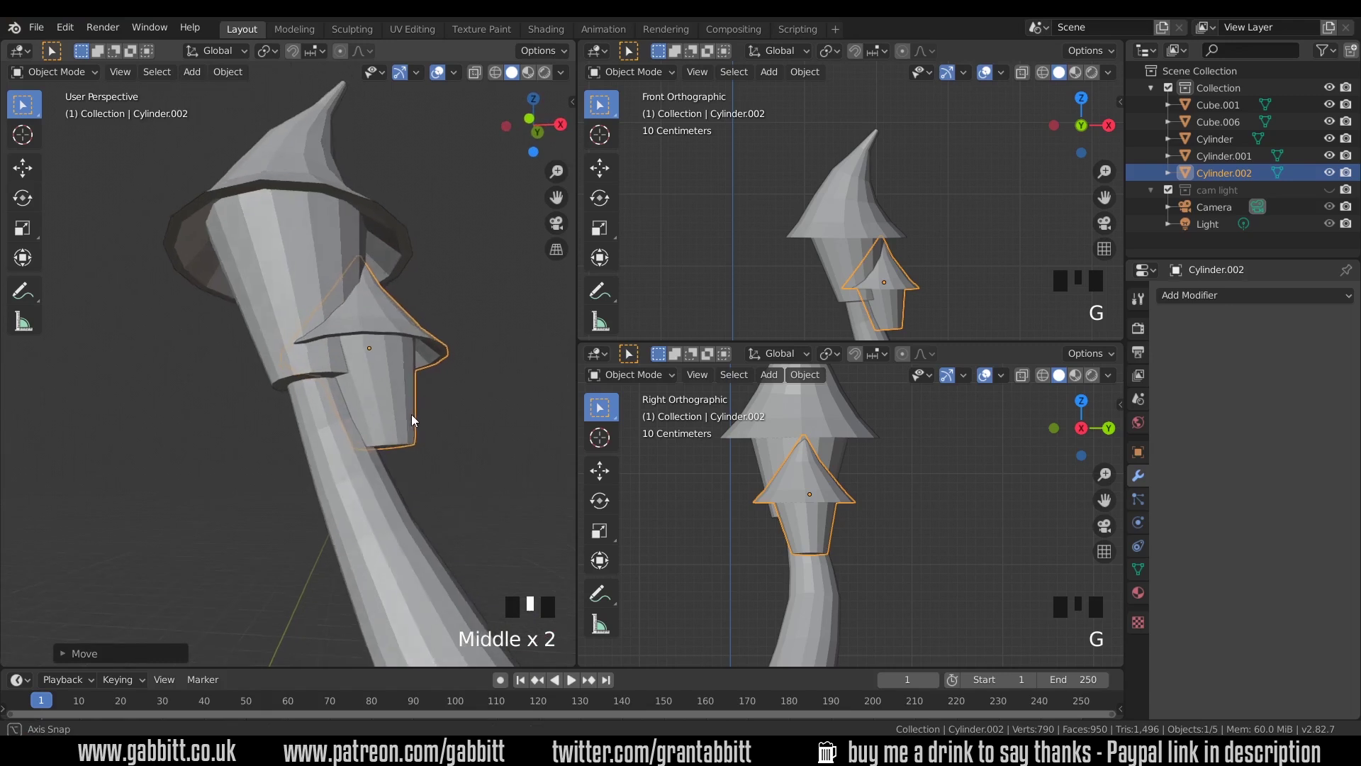
{"action": "scroll", "coordinate": [402, 131], "scroll_direction": "up", "scroll_amount": 2}
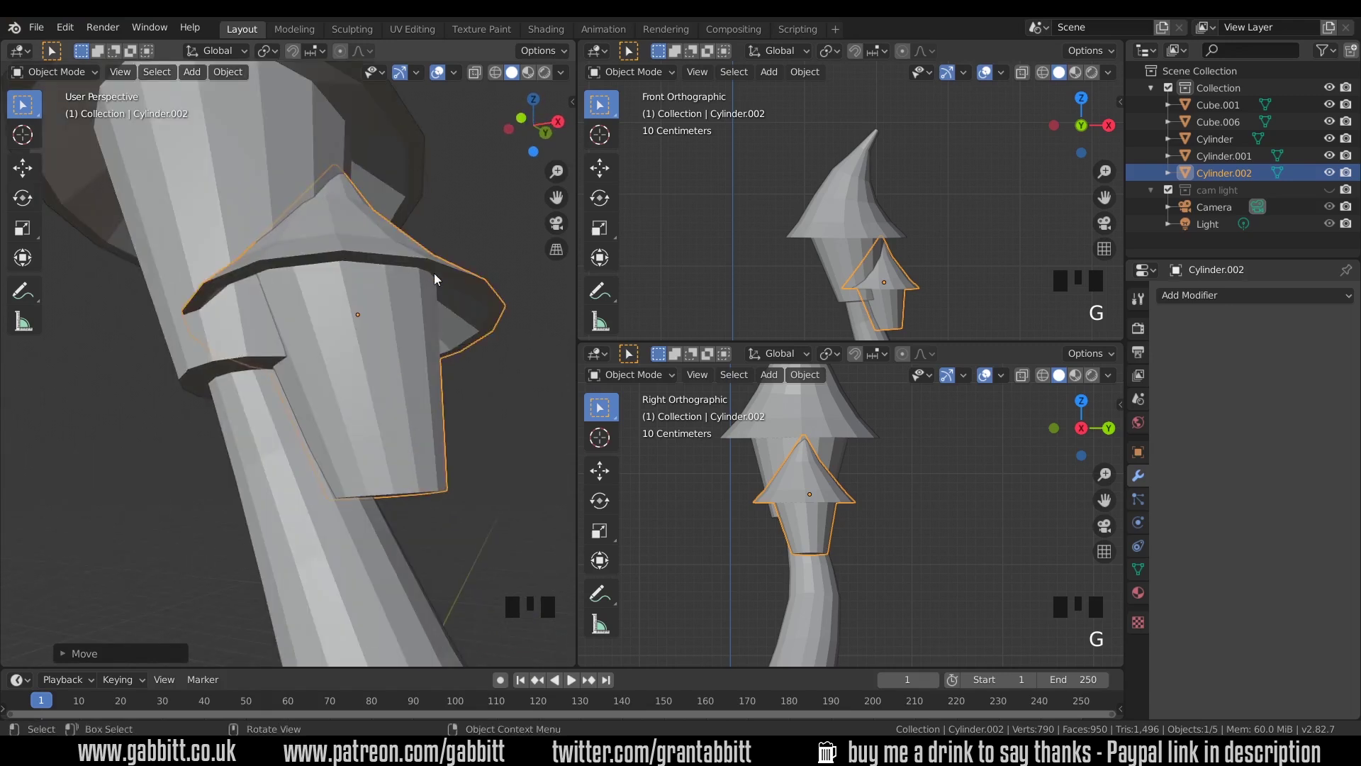
{"action": "key", "text": "Tab"}
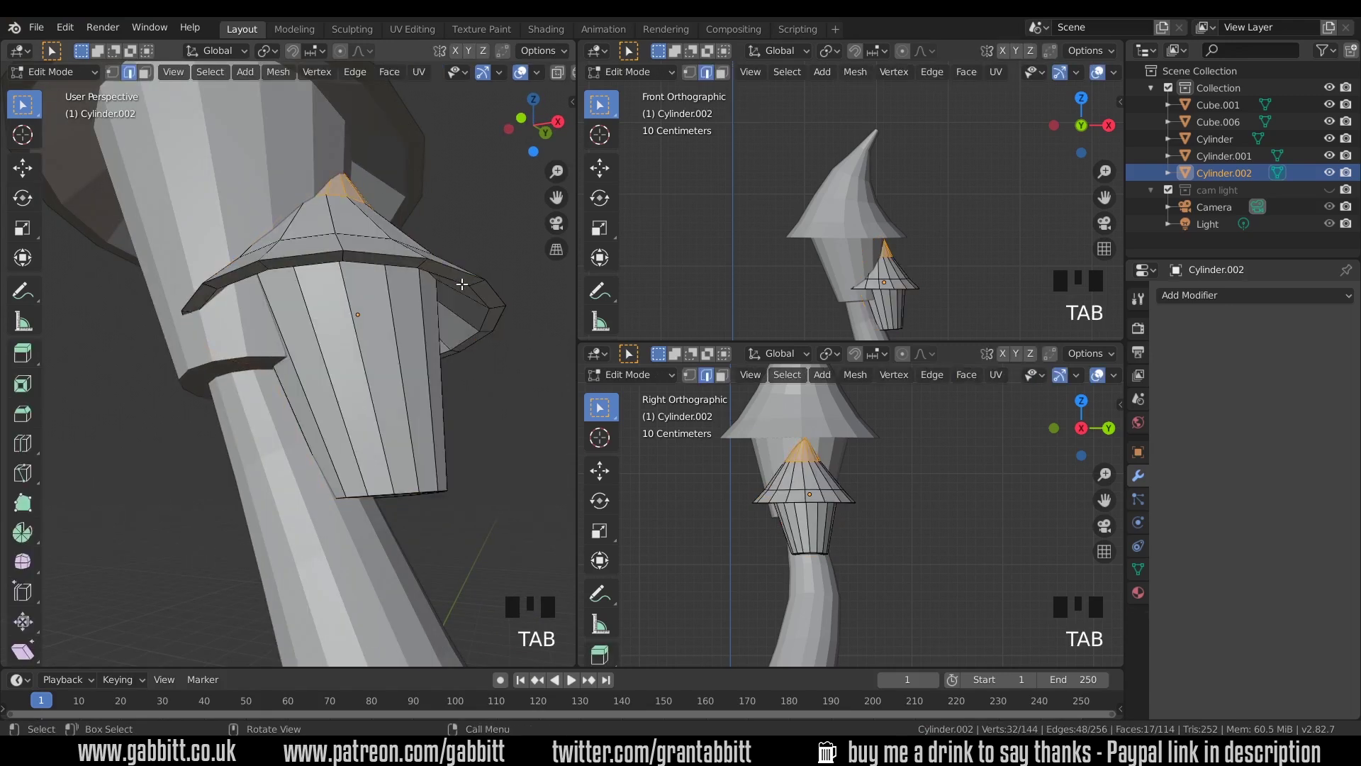
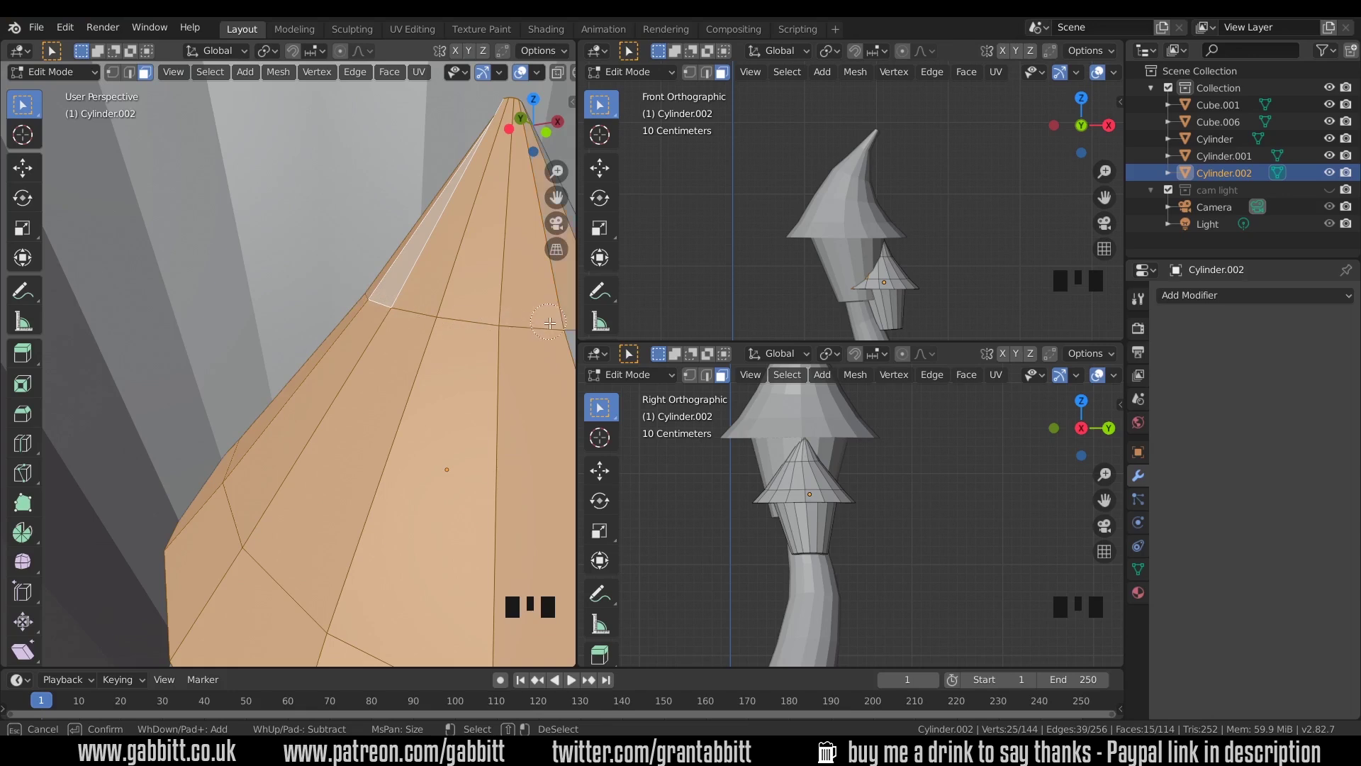
{"action": "key", "text": "Escape"}
{"action": "scroll", "coordinate": [435, 404], "scroll_direction": "down", "scroll_amount": 2}
{"action": "middle_click_drag", "start_coordinate": [436, 414], "coordinate": [303, 443]}
{"action": "left_click", "coordinate": [323, 457], "text": "shift"}
{"action": "middle_click_drag", "start_coordinate": [388, 381], "coordinate": [306, 381]}
{"action": "scroll", "coordinate": [401, 296], "scroll_direction": "up", "scroll_amount": 2}
{"action": "scroll", "coordinate": [330, 426], "scroll_direction": "up", "scroll_amount": 5}
{"action": "left_click", "coordinate": [306, 379], "text": "shift"}
{"action": "left_click", "coordinate": [294, 426], "text": "shift"}
{"action": "left_click", "coordinate": [286, 372], "text": "shift"}
{"action": "middle_click_drag", "start_coordinate": [282, 461], "coordinate": [203, 327]}
{"action": "left_click", "coordinate": [369, 549], "text": "shift"}
{"action": "key", "text": "Delete"}
{"action": "left_click", "coordinate": [203, 316]}
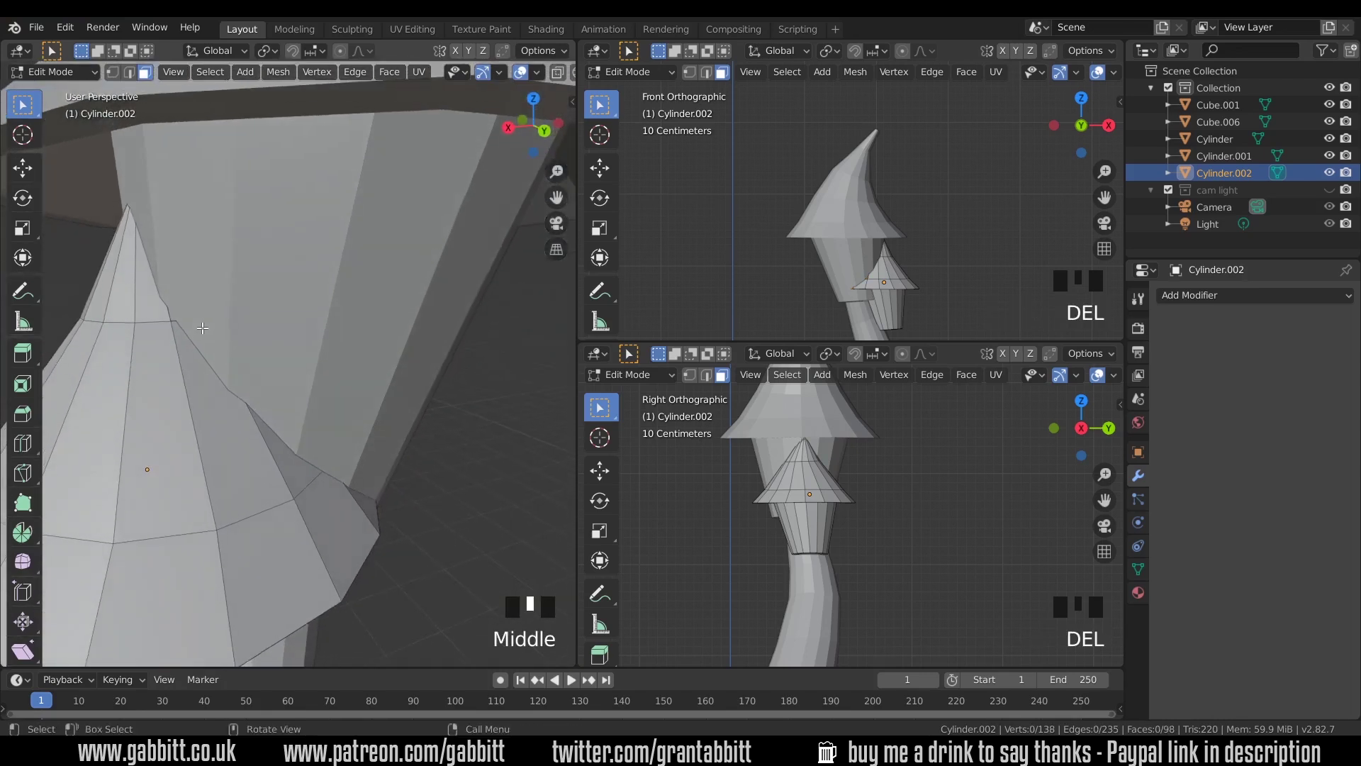
- In vertex mode, slide a vertex at the cut edge of the small roof along its edge
{"action": "key", "text": "1"}
{"action": "left_click", "coordinate": [175, 321]}
{"action": "middle_click_drag", "start_coordinate": [175, 321], "coordinate": [182, 320]}
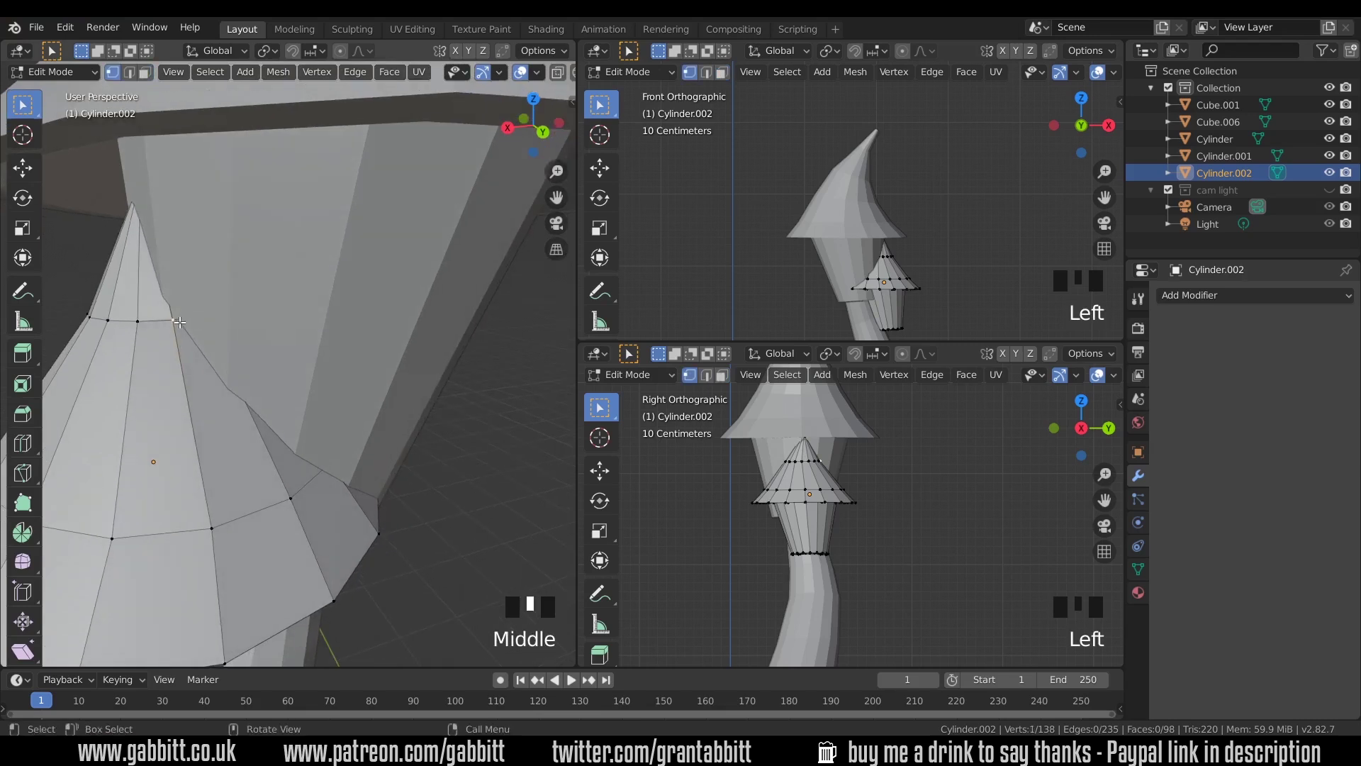
{"action": "key", "text": "g"}
{"action": "key", "text": "g"}
{"action": "left_click", "coordinate": [101, 392]}
{"action": "middle_click_drag", "start_coordinate": [101, 391], "coordinate": [397, 333]}
- Slide the cut-edge vertices on the other side of the small roof along their edges
{"action": "left_click", "coordinate": [334, 509]}
{"action": "key", "text": "g"}
{"action": "key", "text": "g"}
{"action": "left_click", "coordinate": [334, 510]}
{"action": "key", "text": "g"}
{"action": "key", "text": "g"}
{"action": "left_click", "coordinate": [415, 373]}
- Select the leftover small-house faces still inside the large segment and delete them
{"action": "scroll", "coordinate": [416, 374], "scroll_direction": "up", "scroll_amount": 3}
{"action": "key", "text": "3"}
{"action": "left_click", "coordinate": [440, 213], "text": "shift"}
{"action": "left_click", "coordinate": [248, 199], "text": "shift"}
{"action": "left_click", "coordinate": [188, 343], "text": "shift"}
{"action": "middle_click_drag", "start_coordinate": [188, 343], "coordinate": [268, 391]}
{"action": "left_click", "coordinate": [188, 343], "text": "shift"}
{"action": "left_click", "coordinate": [213, 333], "text": "shift"}
{"action": "key", "text": "Delete"}
{"action": "left_click", "coordinate": [289, 387]}
{"action": "scroll", "coordinate": [319, 467], "scroll_direction": "up", "scroll_amount": 3}
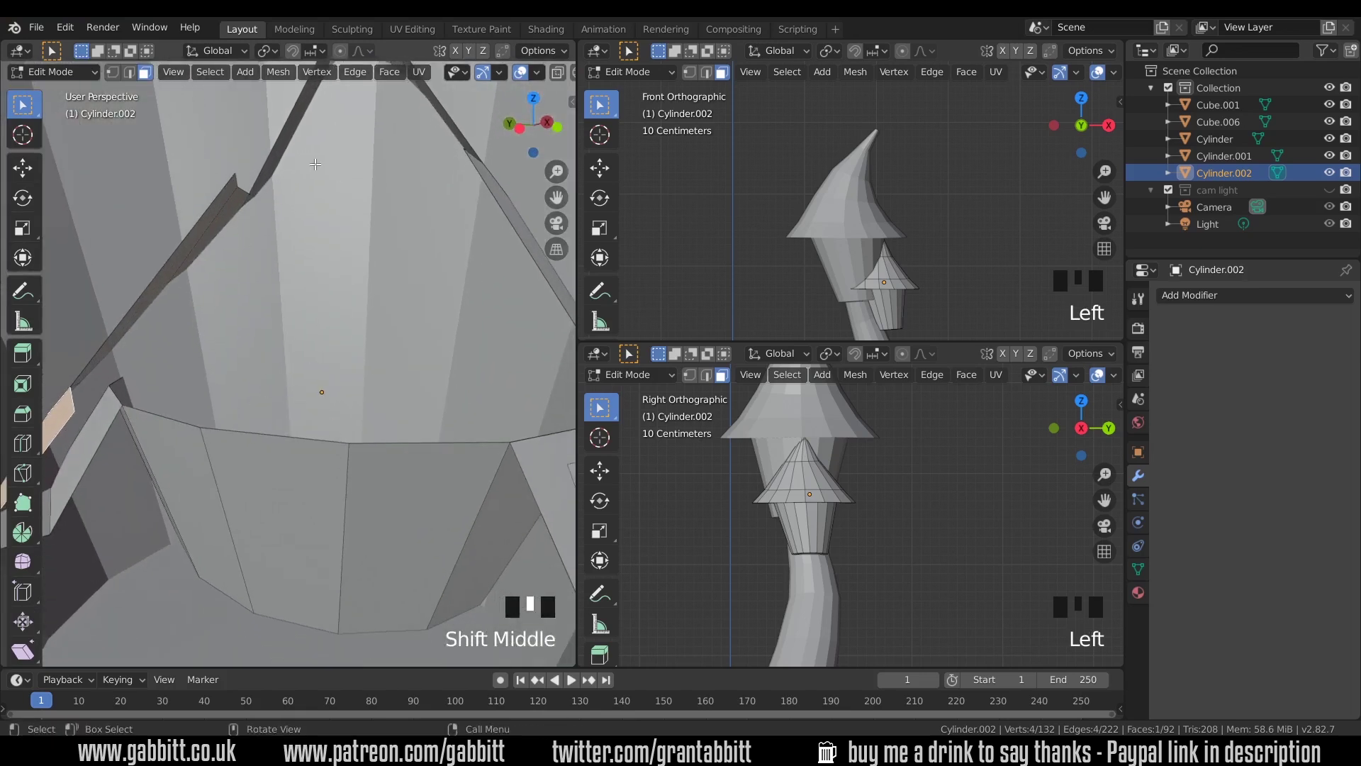
- Select the three upper edges of the small house's remaining inner wall and edge-slide them down near its base
{"action": "middle_click_drag", "start_coordinate": [490, 430], "coordinate": [396, 476]}
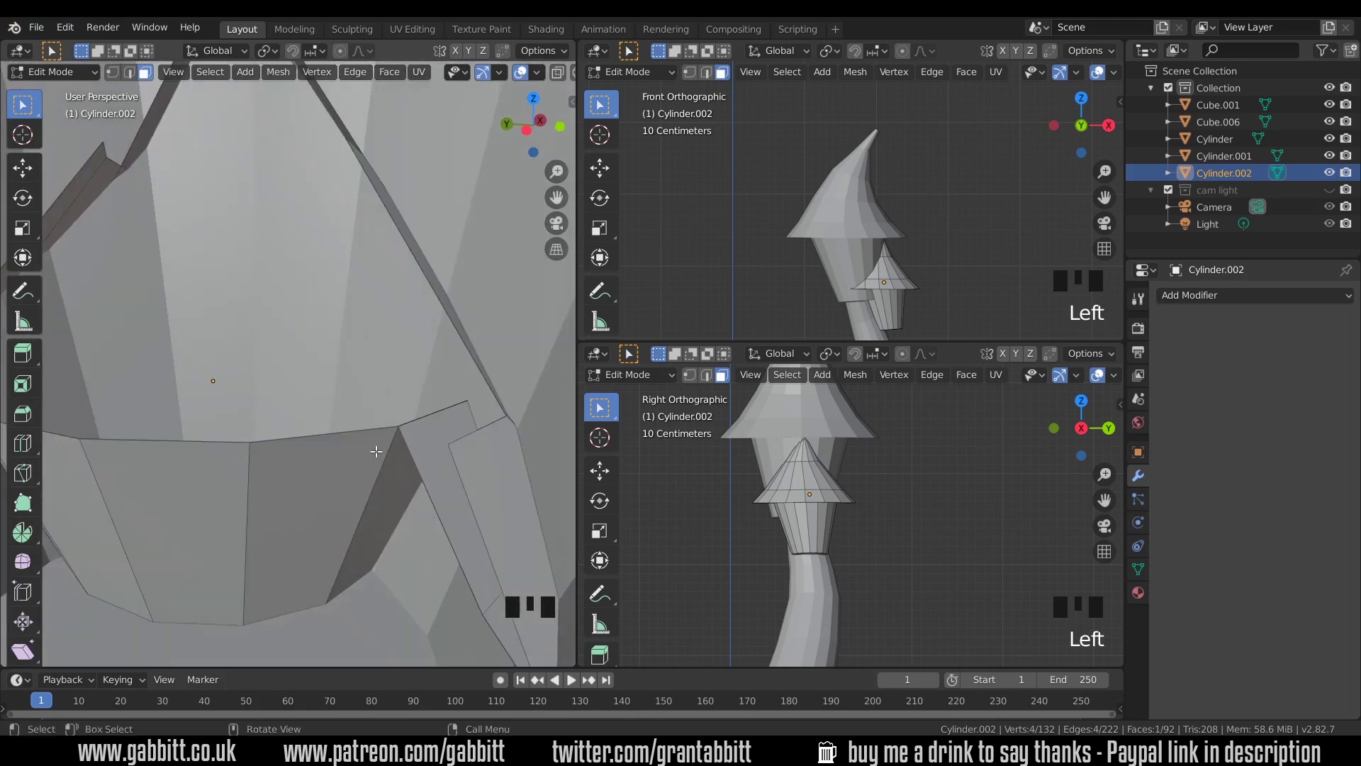
{"action": "key", "text": "2"}
{"action": "left_click", "coordinate": [345, 433]}
{"action": "middle_click_drag", "start_coordinate": [279, 461], "coordinate": [327, 469], "text": "shift"}
{"action": "left_click", "coordinate": [301, 450], "text": "shift"}
{"action": "left_click", "coordinate": [199, 439], "text": "shift"}
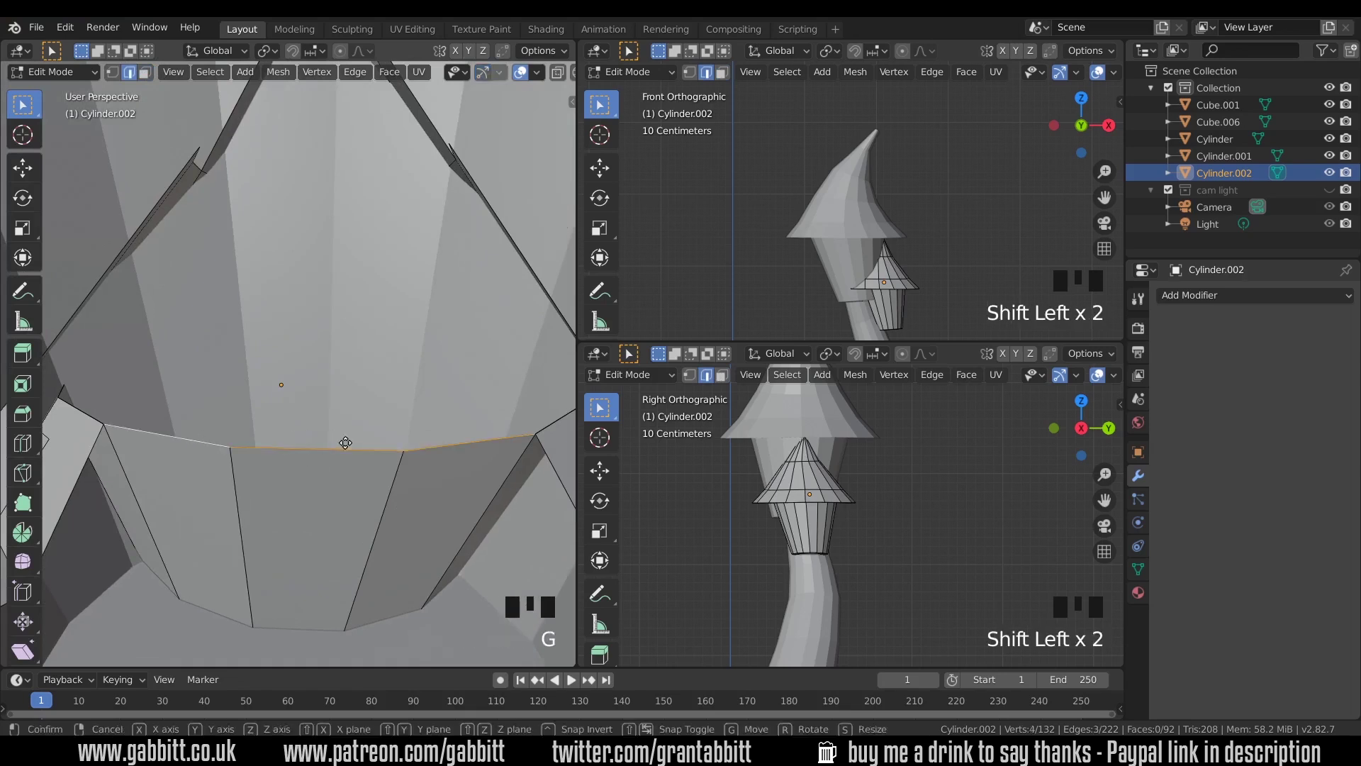
{"action": "key", "text": "g"}
{"action": "key", "text": "g"}
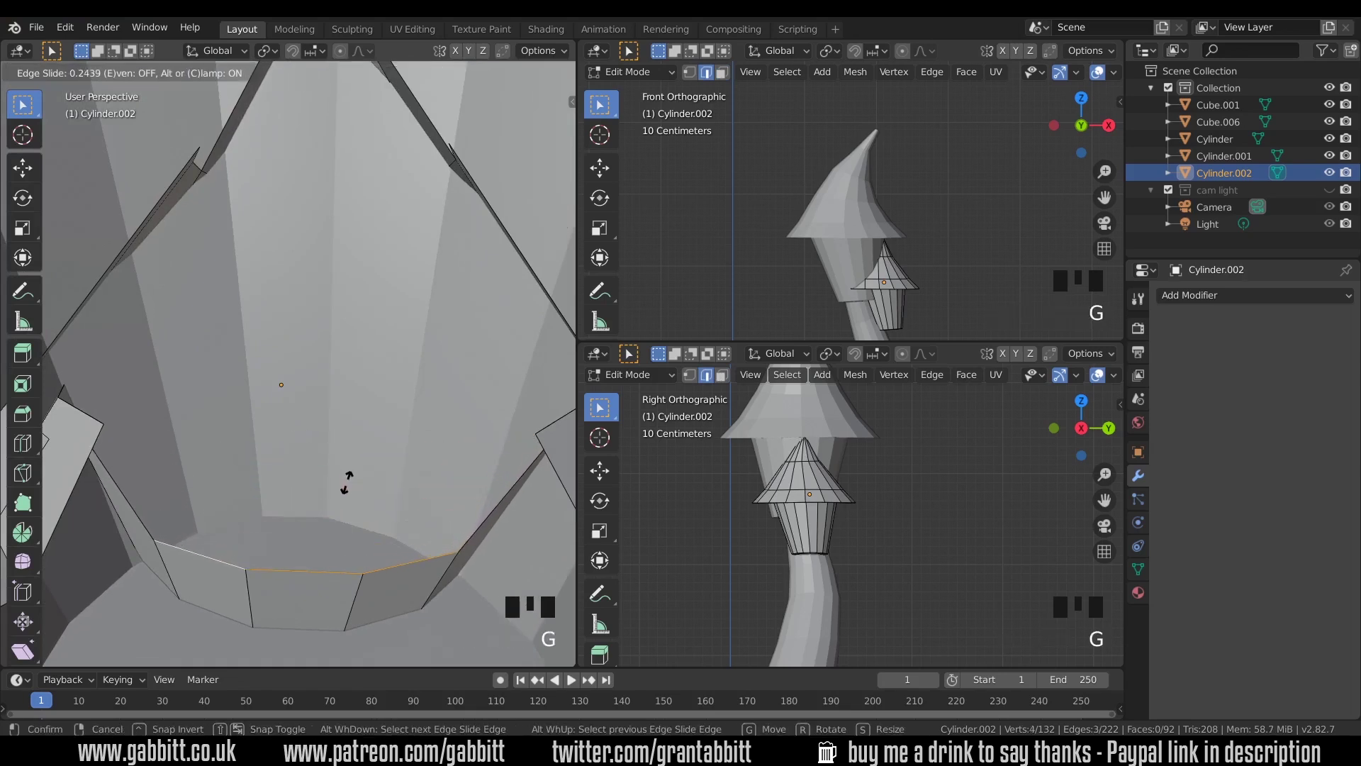
{"action": "left_click", "coordinate": [348, 485]}
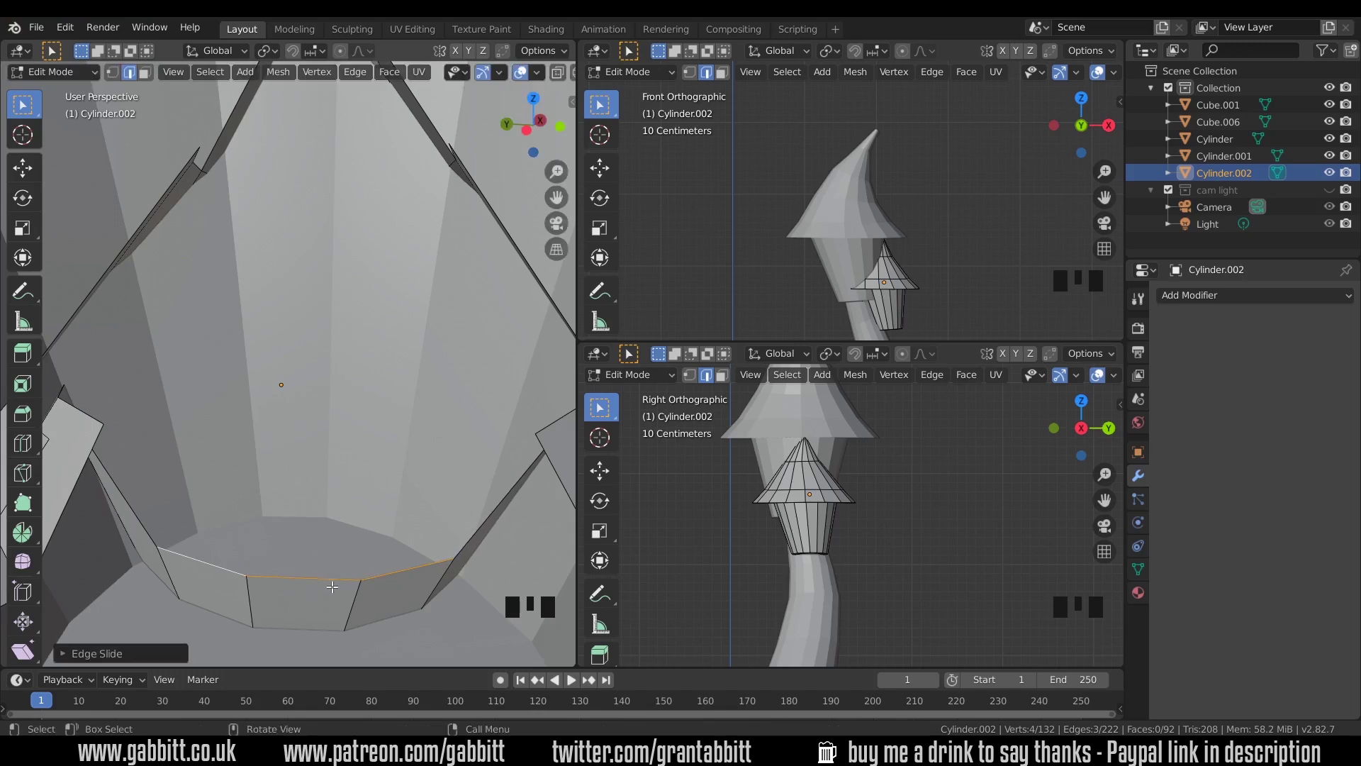
- Switch to the trunk, select its top cap face in Local View and raise it along Z into the large segment
{"action": "scroll", "coordinate": [332, 587], "scroll_direction": "down", "scroll_amount": 3}
{"action": "middle_click_drag", "start_coordinate": [328, 583], "coordinate": [186, 476]}
{"action": "key", "text": "Tab"}
{"action": "left_click", "coordinate": [172, 474]}
{"action": "key", "text": "Tab"}
{"action": "key", "text": "KP_Divide"}
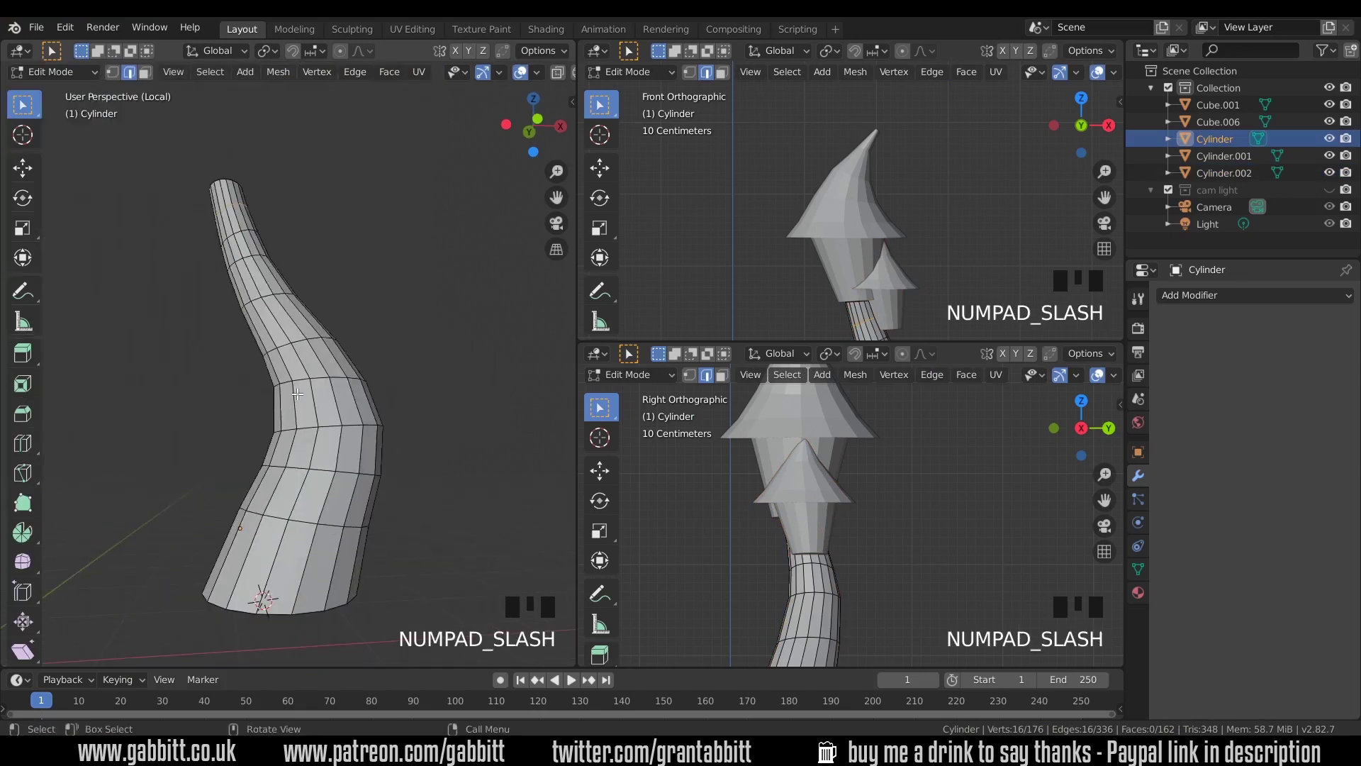
{"action": "middle_click_drag", "start_coordinate": [293, 279], "coordinate": [198, 236]}
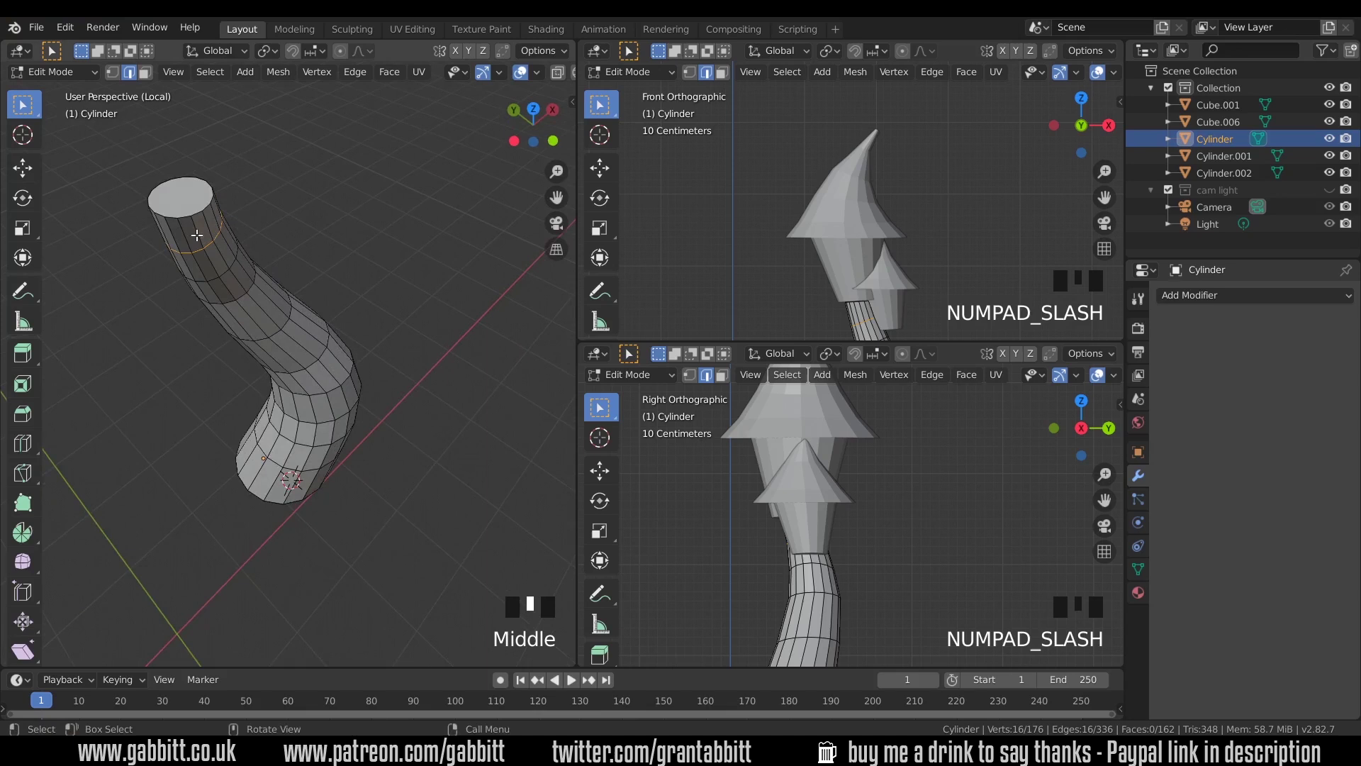
{"action": "key", "text": "3"}
{"action": "left_click", "coordinate": [181, 195]}
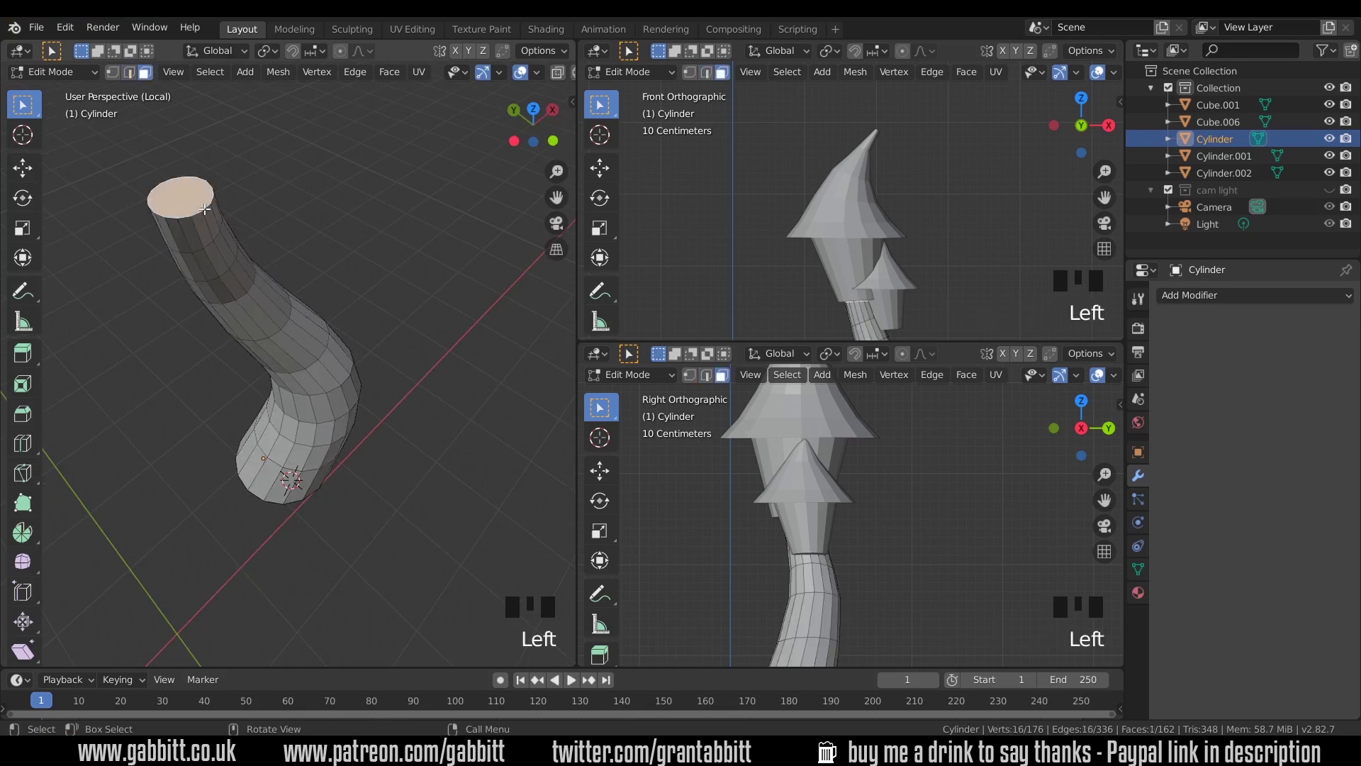
{"action": "key", "text": "KP_Divide"}
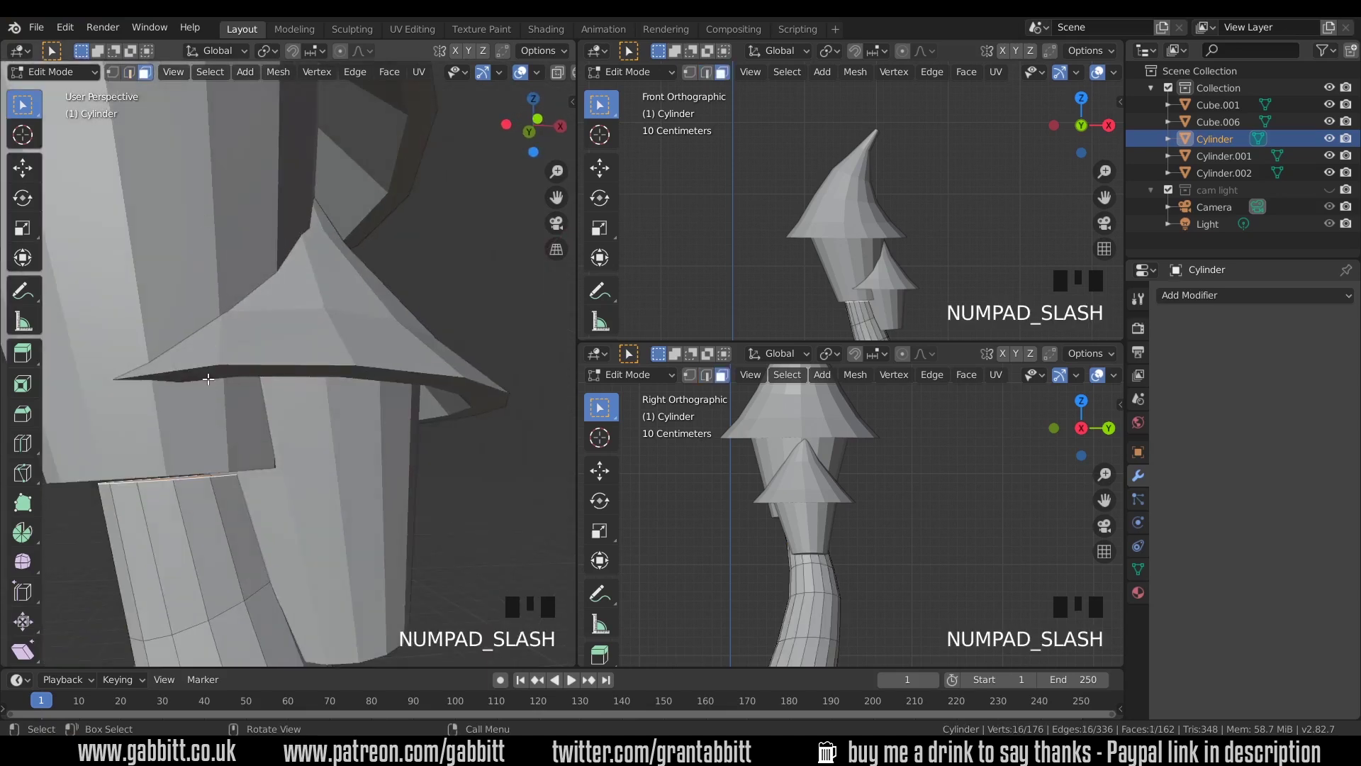
{"action": "key", "text": "g"}
{"action": "key", "text": "z"}
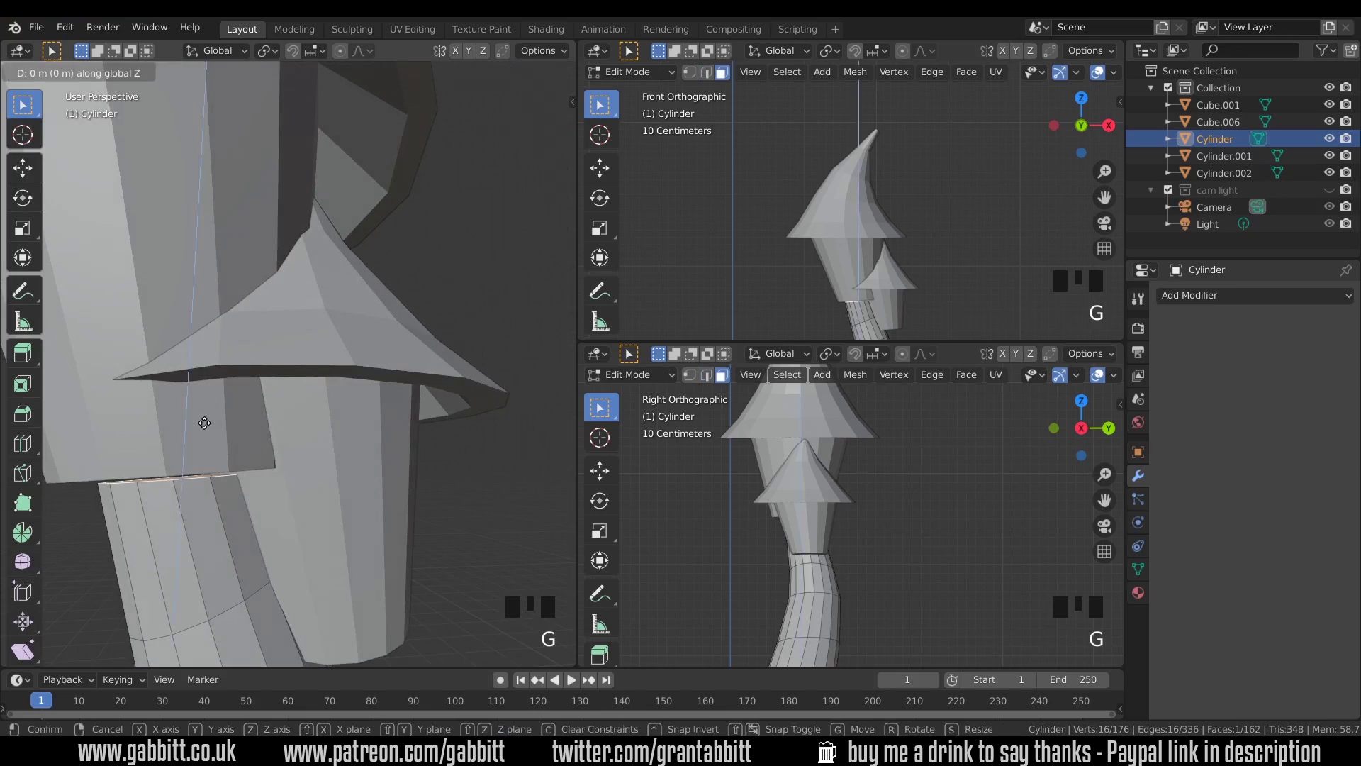
{"action": "left_click", "coordinate": [200, 380]}
- Delete the trunk's hidden top cap face and return to Object Mode
{"action": "middle_click_drag", "start_coordinate": [202, 383], "coordinate": [333, 441]}
{"action": "key", "text": "Delete"}
{"action": "left_click", "coordinate": [265, 428]}
{"action": "scroll", "coordinate": [322, 519], "scroll_direction": "up", "scroll_amount": 2}
{"action": "key", "text": "Tab"}
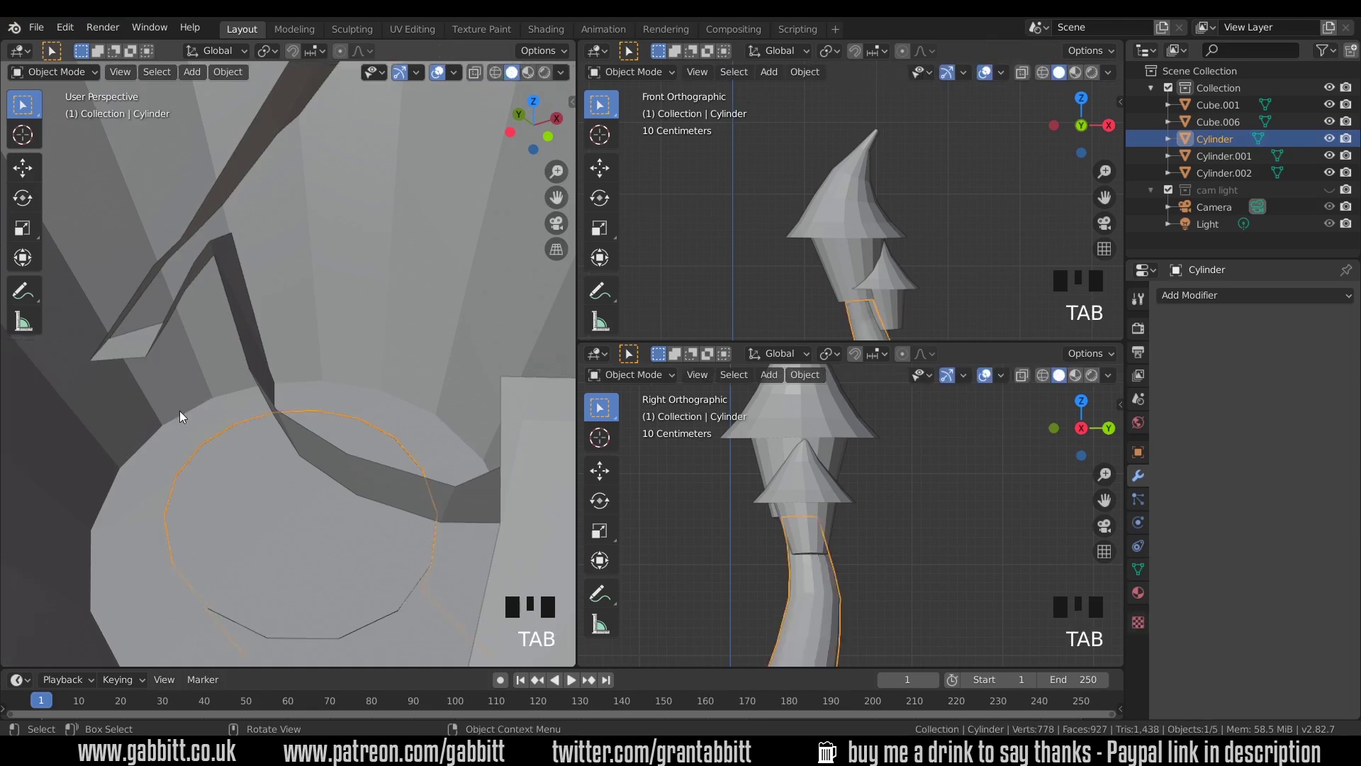
- Edit the large house segment and delete its inner bottom face above the trunk
{"action": "left_click", "coordinate": [210, 477]}
{"action": "middle_click_drag", "start_coordinate": [209, 477], "coordinate": [277, 551]}
{"action": "scroll", "coordinate": [216, 451], "scroll_direction": "down", "scroll_amount": 2}
{"action": "scroll", "coordinate": [357, 497], "scroll_direction": "up", "scroll_amount": 1}
{"action": "scroll", "coordinate": [356, 496], "scroll_direction": "up", "scroll_amount": 2}
{"action": "key", "text": "Tab"}
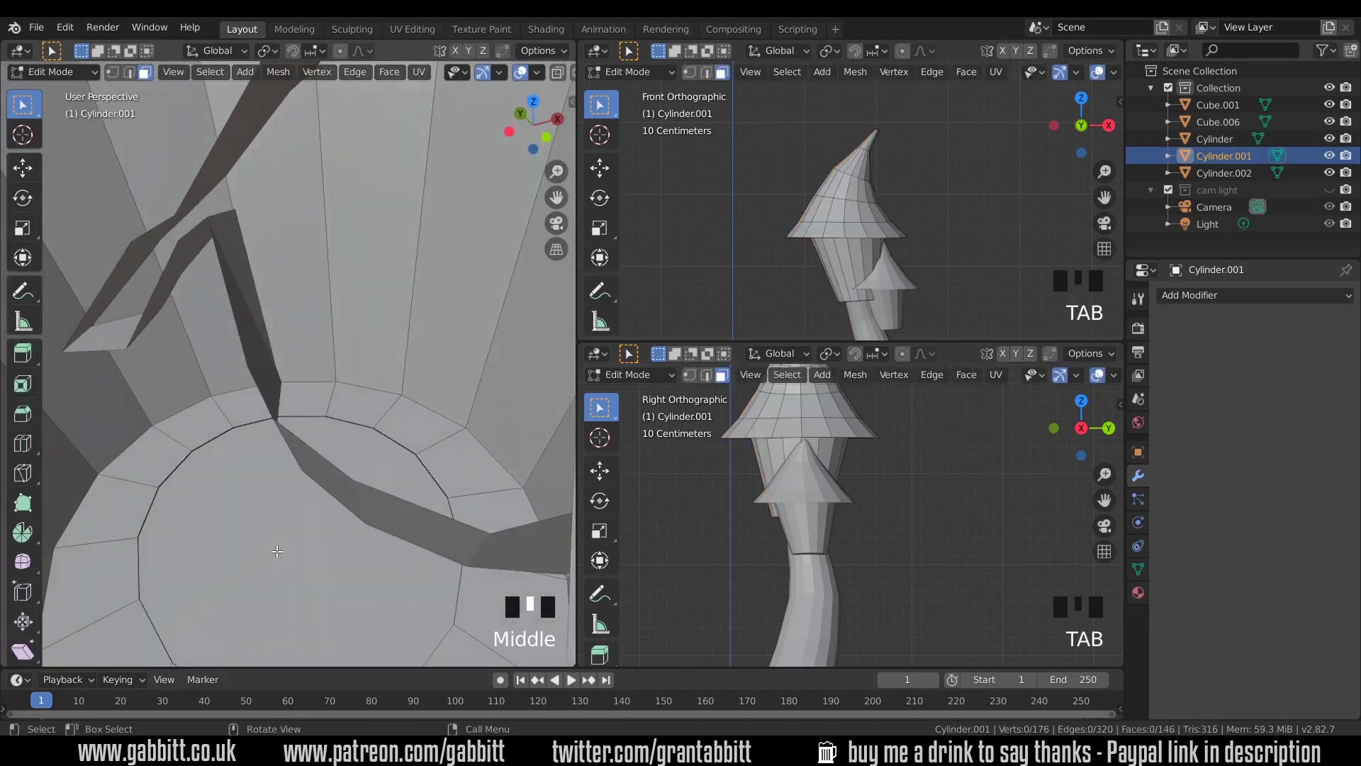
{"action": "left_click", "coordinate": [279, 551]}
{"action": "key", "text": "Delete"}
{"action": "left_click", "coordinate": [294, 535]}
{"action": "middle_click_drag", "start_coordinate": [293, 535], "coordinate": [408, 452]}
{"action": "scroll", "coordinate": [319, 497], "scroll_direction": "down", "scroll_amount": 7}
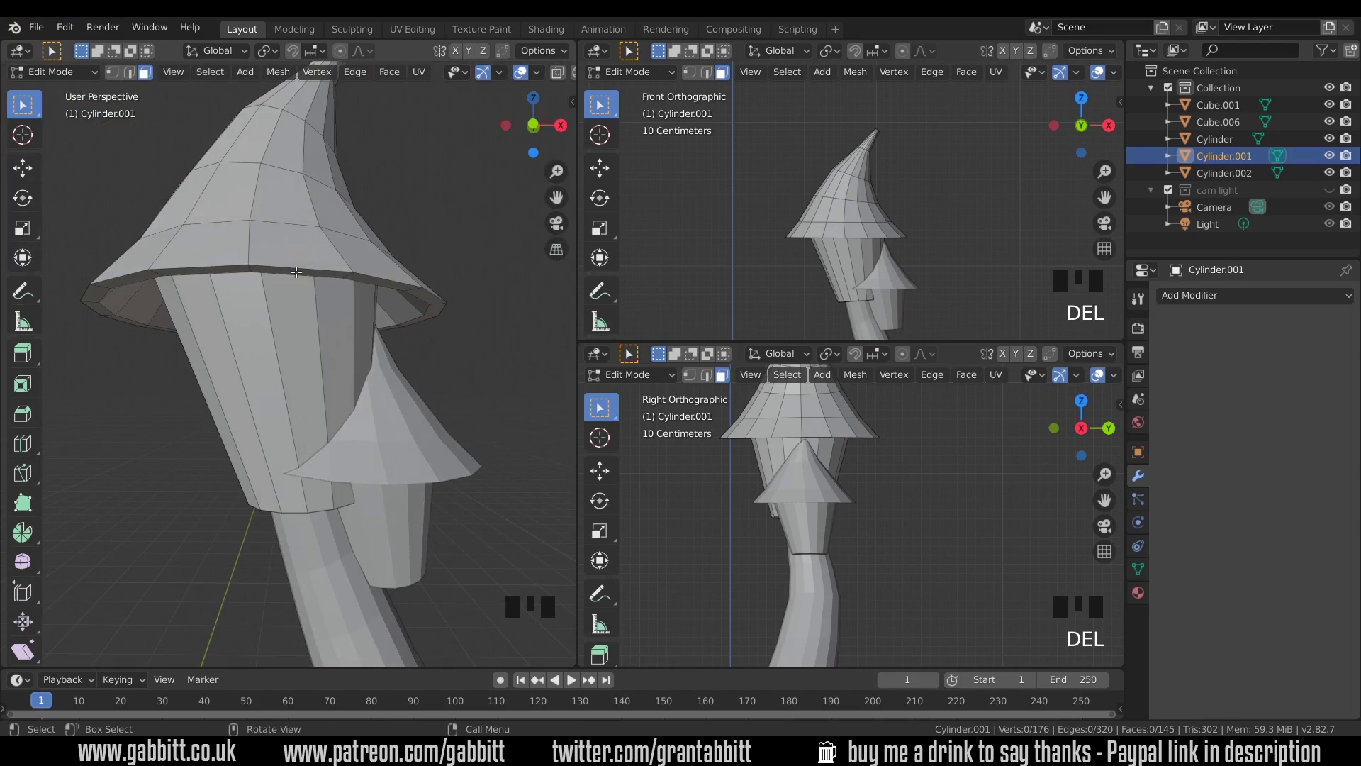
- In Object Mode, duplicate the small house and place the copy lower down, on the opposite side of the trunk
{"action": "left_click", "coordinate": [274, 296]}
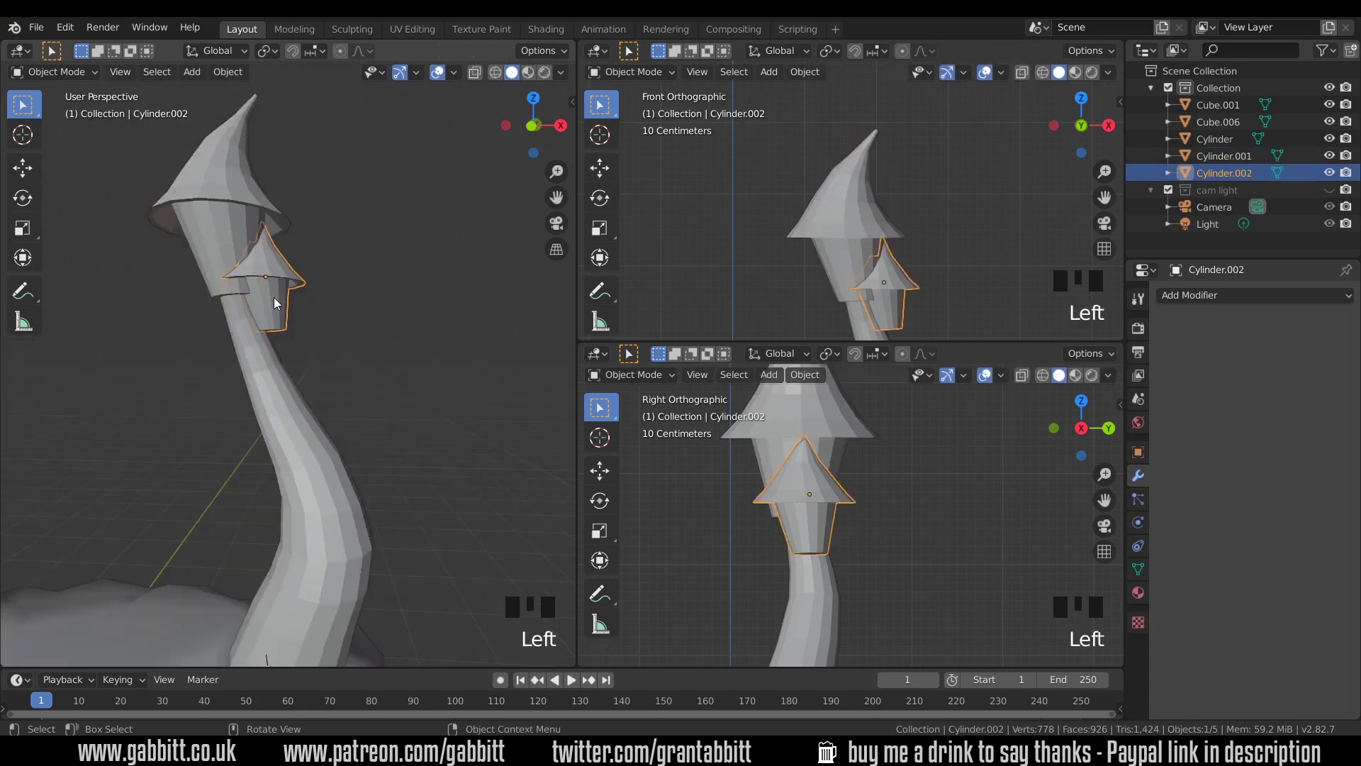
{"action": "left_click", "coordinate": [277, 295], "text": "shift"}
{"action": "left_click", "coordinate": [282, 289]}
{"action": "key", "text": "shift+d"}
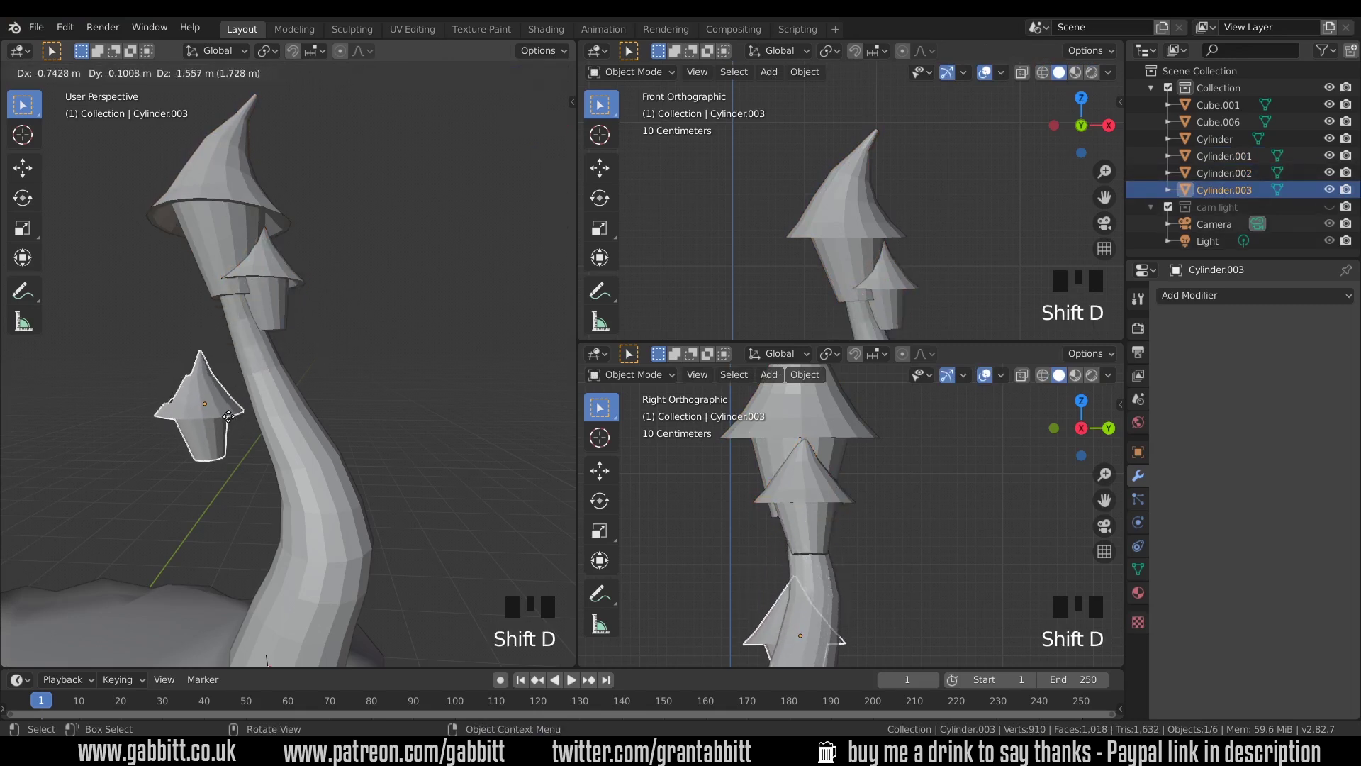
{"action": "left_click", "coordinate": [196, 369]}
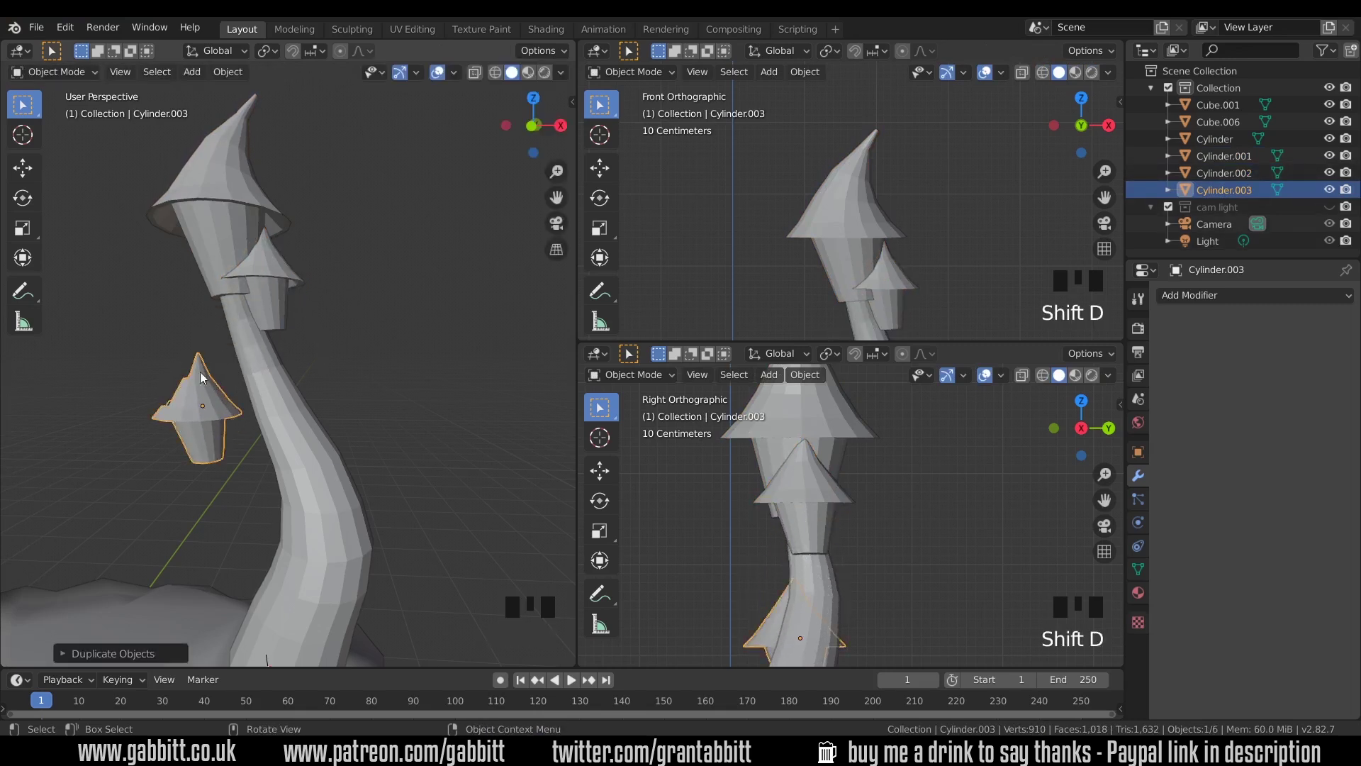
- Rotate the copied house half a turn about Z and move it against the trunk in the front view
{"action": "key", "text": "r"}
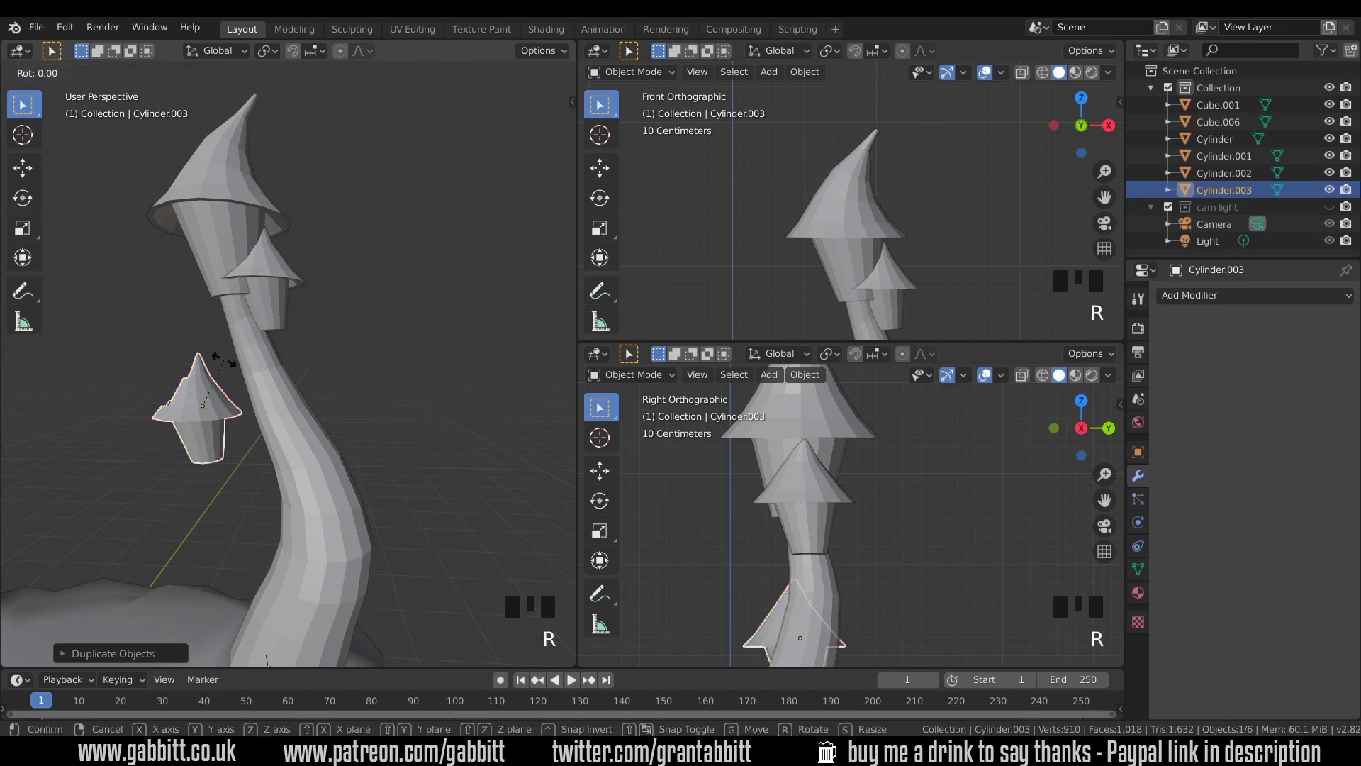
{"action": "key", "text": "z"}
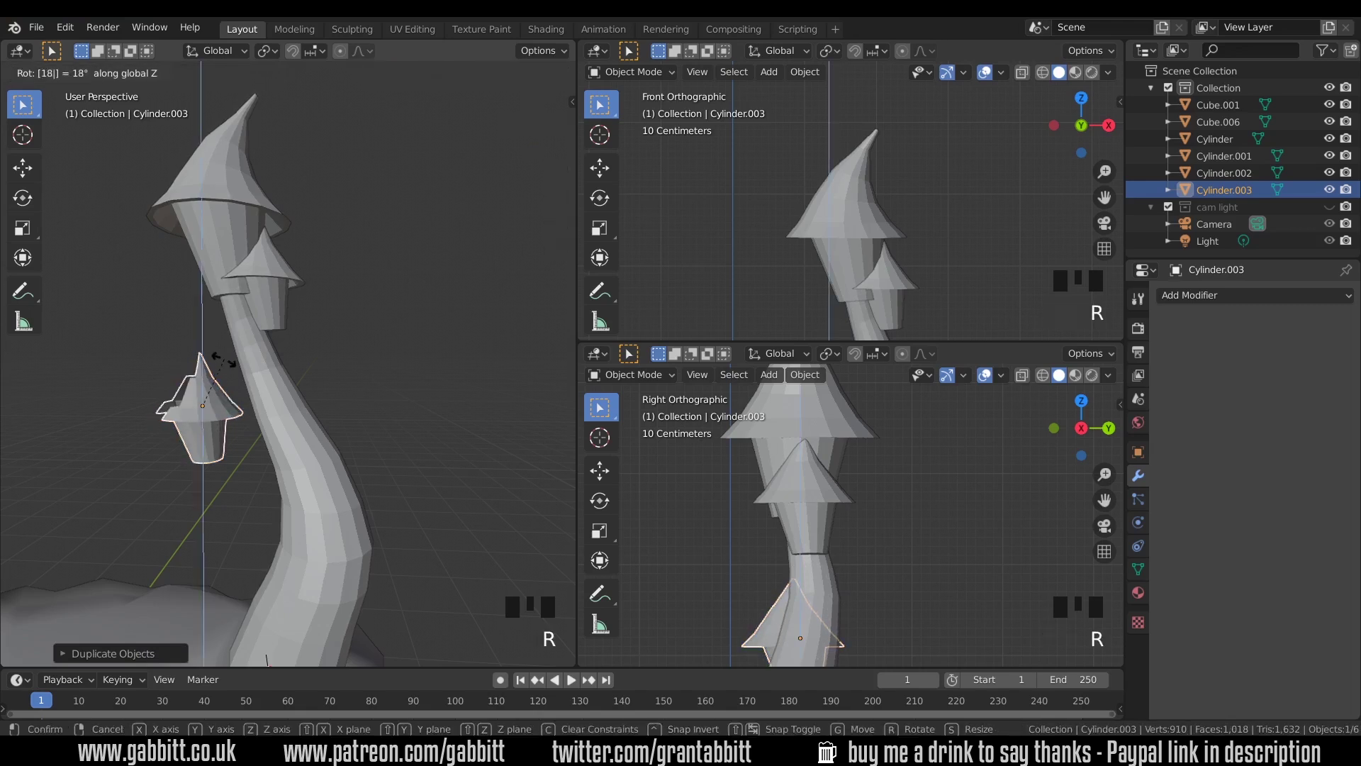
{"action": "left_click", "coordinate": [228, 372]}
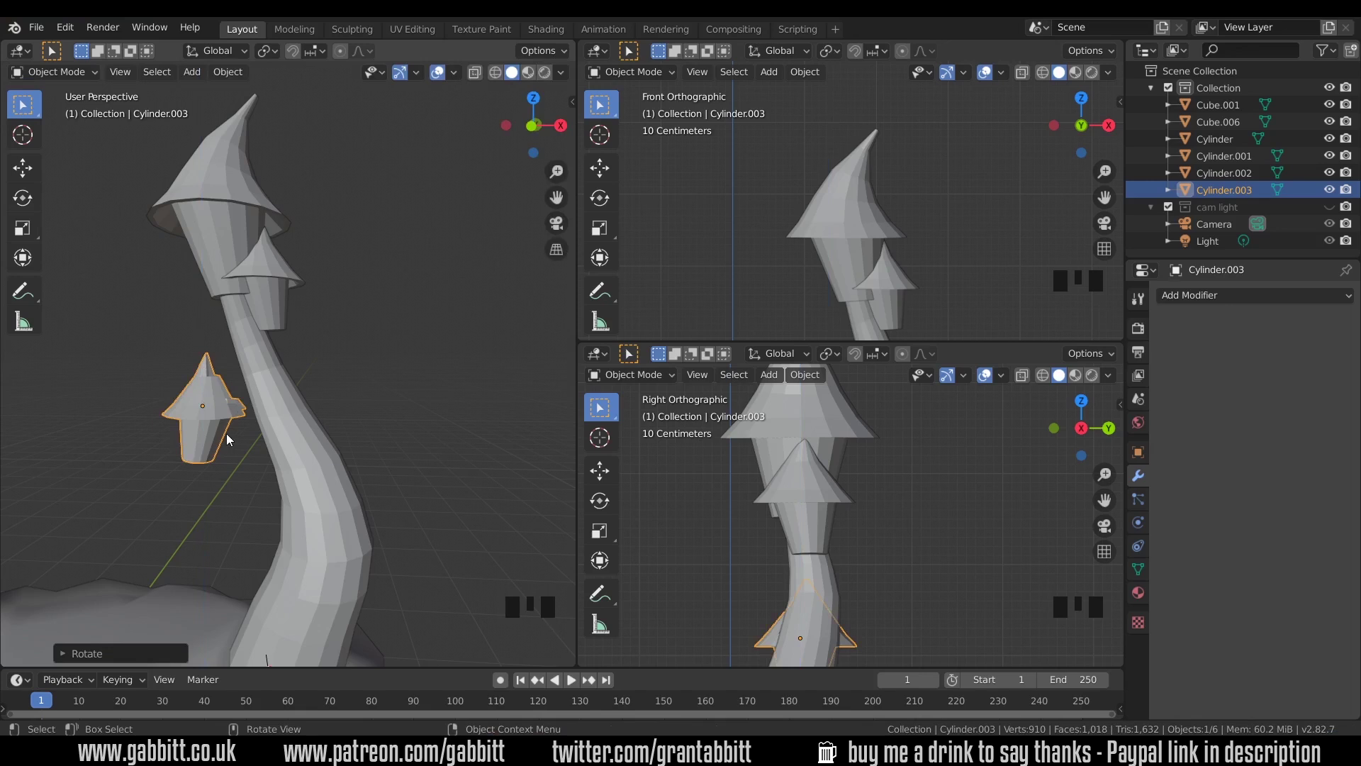
{"action": "middle_click_drag", "start_coordinate": [838, 586], "coordinate": [836, 500], "text": "shift"}
{"action": "middle_click_drag", "start_coordinate": [893, 299], "coordinate": [863, 129], "text": "shift"}
{"action": "key", "text": "g"}
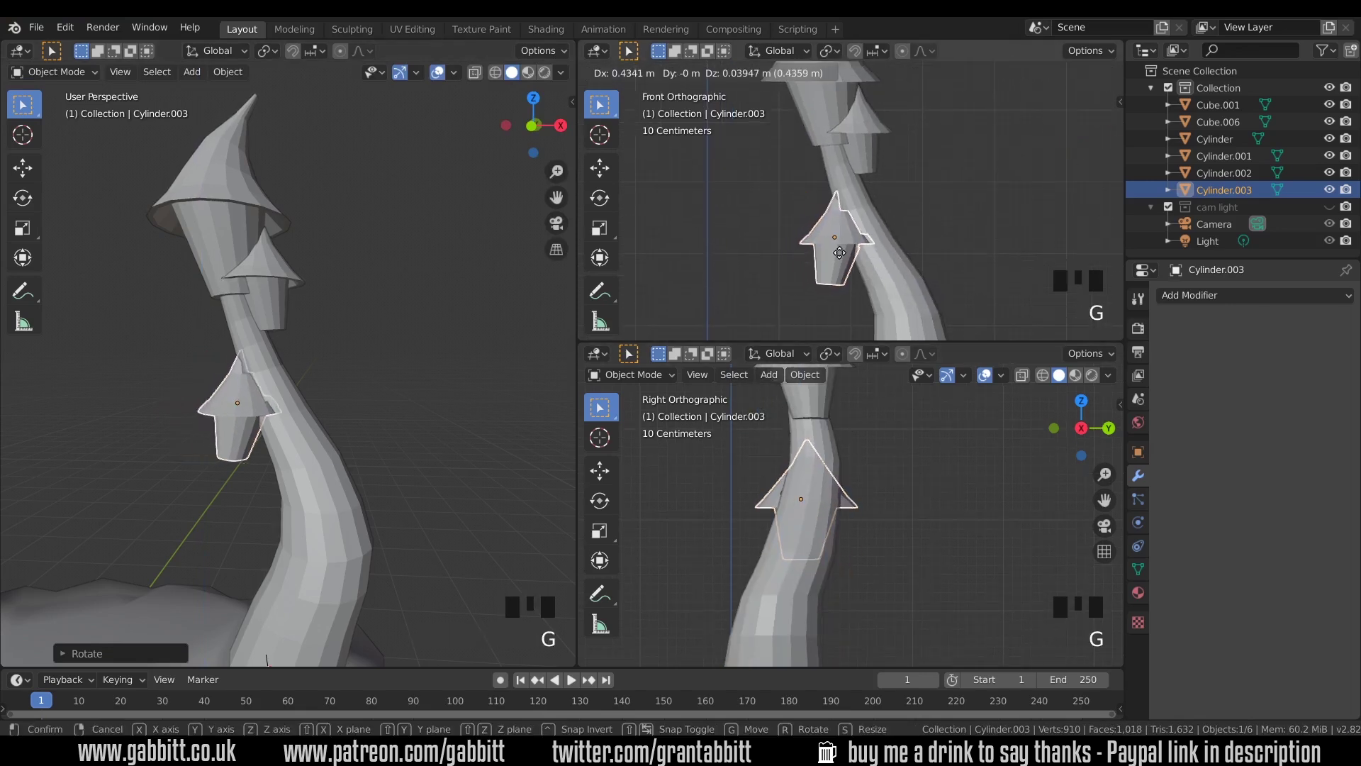
{"action": "left_click", "coordinate": [828, 286]}
- Turn on X-ray in the front view, box-select the base of the copied house and move it in towards the trunk
{"action": "key", "text": "Tab"}
{"action": "left_click_drag", "start_coordinate": [803, 255], "coordinate": [860, 303]}
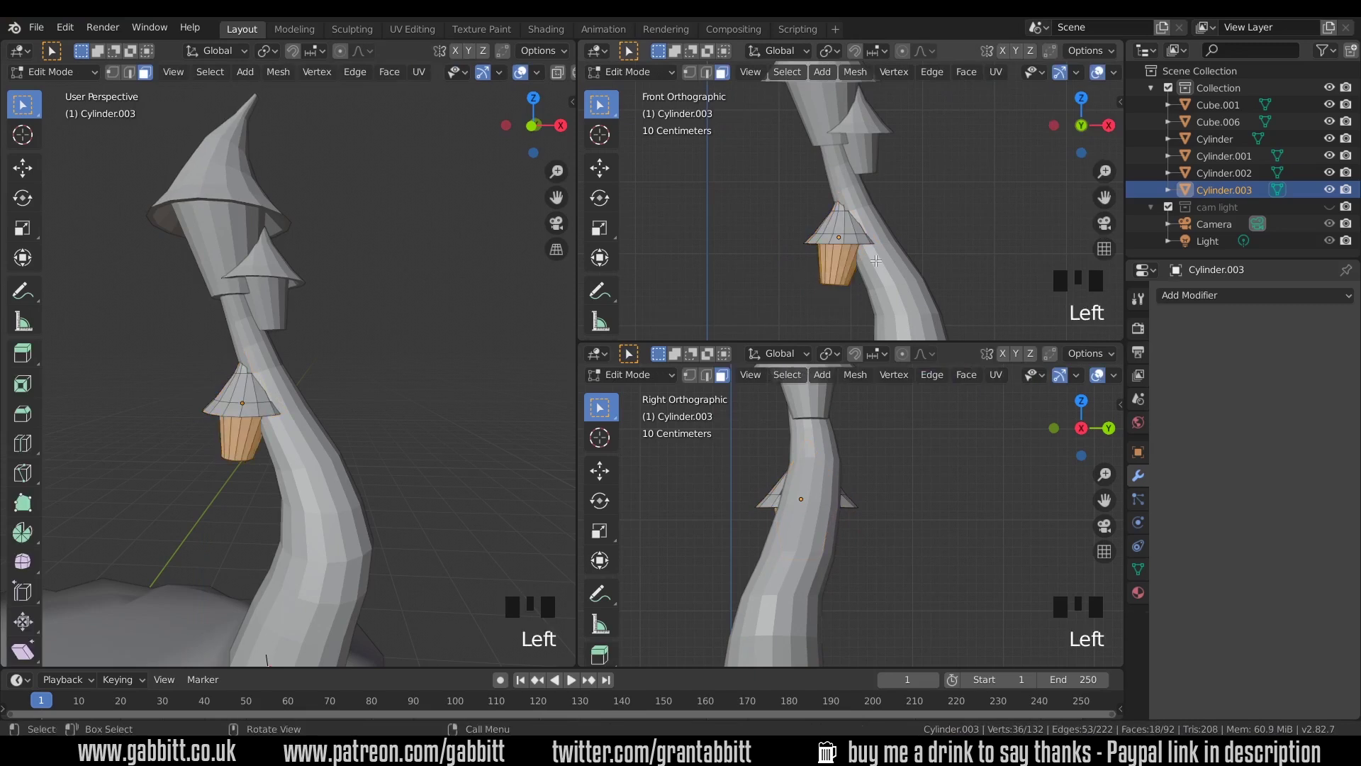
{"action": "middle_click_drag", "start_coordinate": [1100, 77], "coordinate": [1049, 75]}
{"action": "left_click", "coordinate": [1060, 73]}
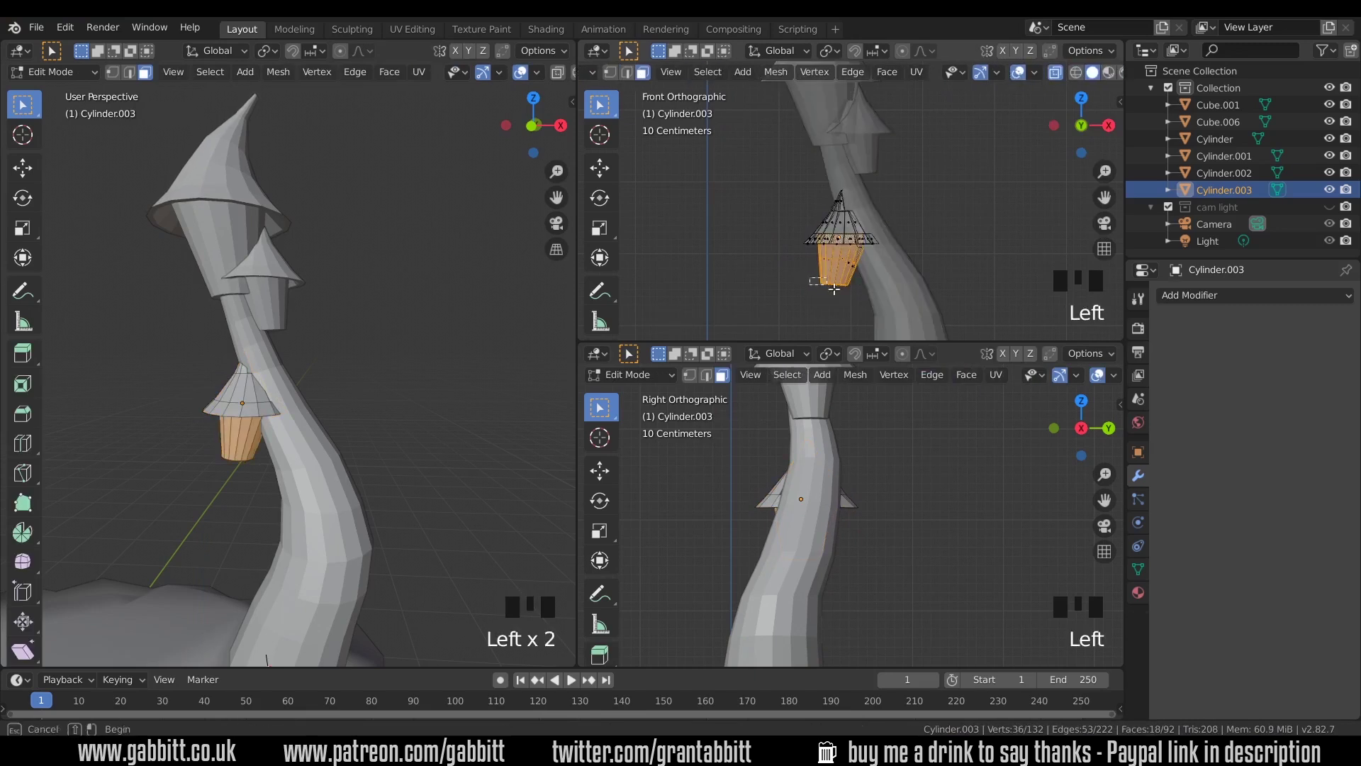
{"action": "key", "text": "g"}
{"action": "left_click", "coordinate": [881, 298]}
- Return to Object Mode and scale the copied house down slightly
{"action": "middle_click_drag", "start_coordinate": [339, 351], "coordinate": [407, 343]}
{"action": "key", "text": "Tab"}
{"action": "key", "text": "s"}
{"action": "left_click", "coordinate": [416, 288]}
- Edit the copied house and slide vertices at its roof's cut edge along their edges to fit the trunk
{"action": "scroll", "coordinate": [323, 370], "scroll_direction": "up", "scroll_amount": 3}
{"action": "middle_click_drag", "start_coordinate": [323, 370], "coordinate": [337, 346]}
{"action": "key", "text": "Tab"}
{"action": "key", "text": "1"}
{"action": "left_click", "coordinate": [336, 348]}
{"action": "key", "text": "g"}
{"action": "key", "text": "g"}
{"action": "left_click", "coordinate": [310, 350]}
{"action": "key", "text": "g"}
{"action": "key", "text": "g"}
{"action": "left_click", "coordinate": [325, 446]}
- Slide two more vertices at the copied house's cut edge along their edges
{"action": "left_click", "coordinate": [349, 339]}
{"action": "key", "text": "g"}
{"action": "key", "text": "g"}
{"action": "left_click", "coordinate": [326, 335]}
{"action": "left_click", "coordinate": [323, 332]}
{"action": "key", "text": "g"}
{"action": "key", "text": "g"}
{"action": "left_click", "coordinate": [344, 346]}
{"action": "middle_click_drag", "start_coordinate": [418, 359], "coordinate": [402, 440]}
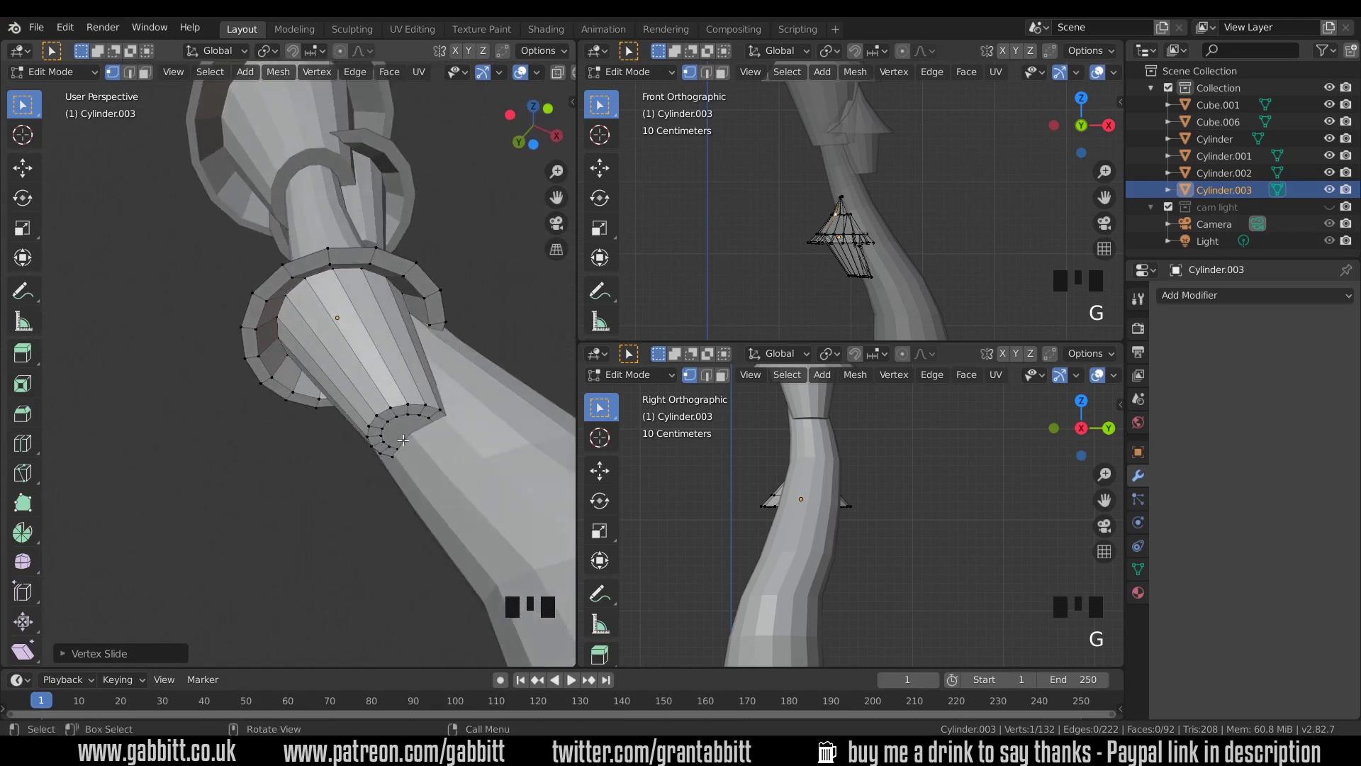
- Enable Auto Merge and scale the inset face at the copied house's bottom end to 0, collapsing it to one vertex
{"action": "key", "text": "3"}
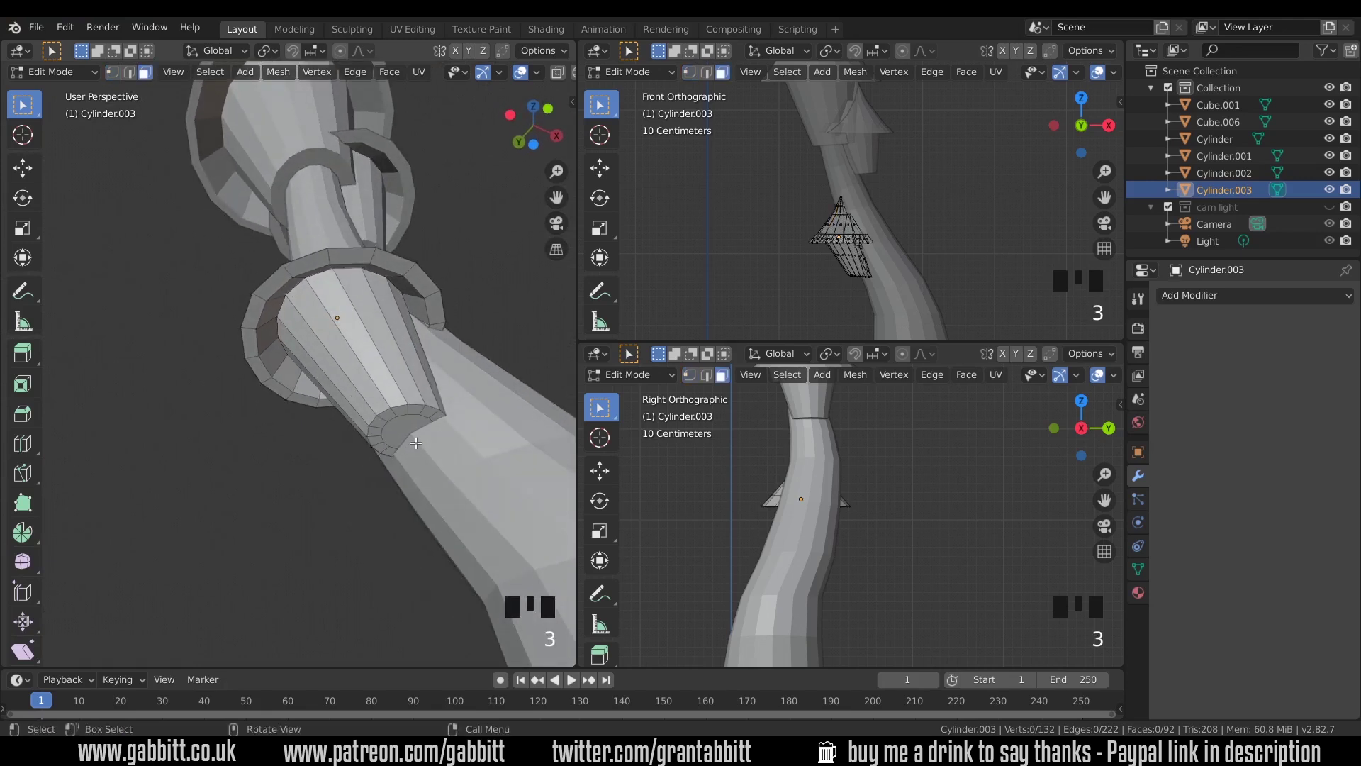
{"action": "left_click", "coordinate": [408, 425]}
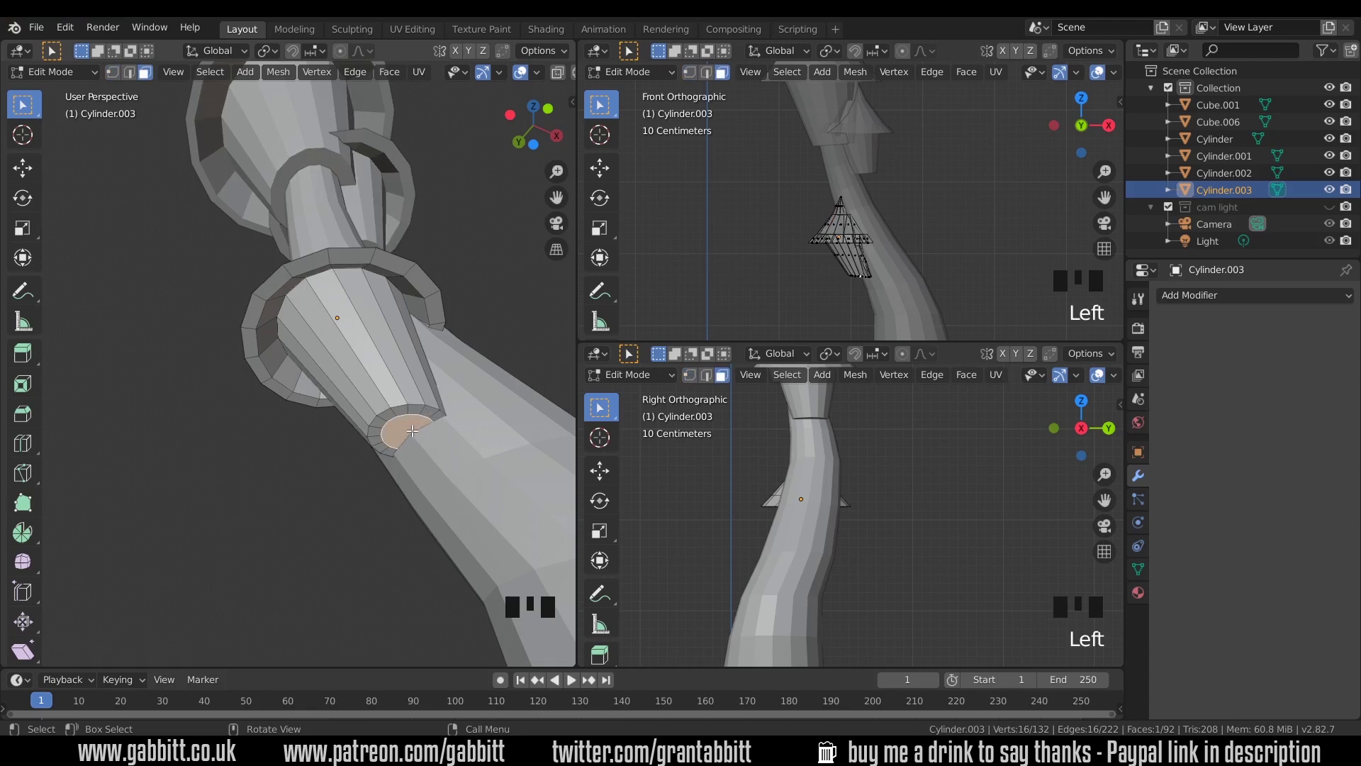
{"action": "key", "text": "1"}
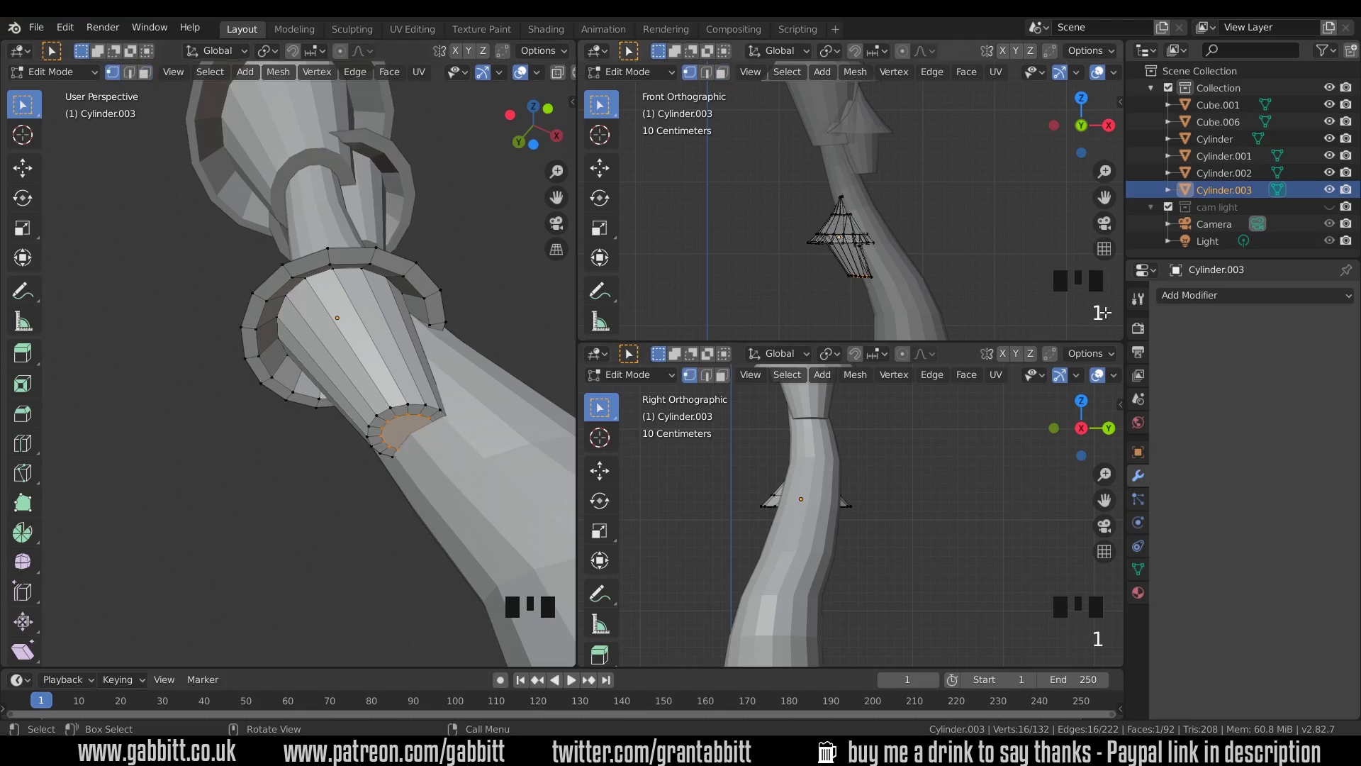
{"action": "left_click", "coordinate": [1138, 300]}
{"action": "left_click", "coordinate": [1161, 345]}
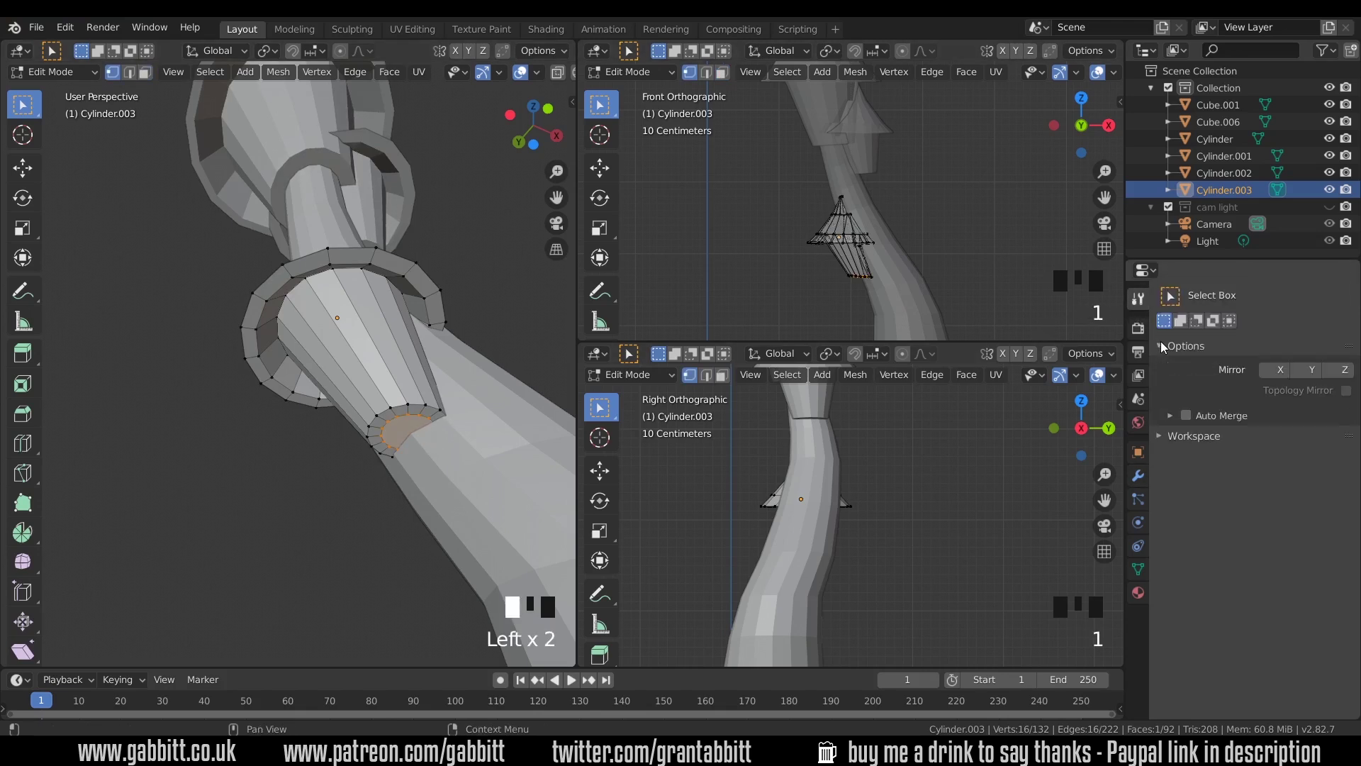
{"action": "left_click", "coordinate": [1192, 415]}
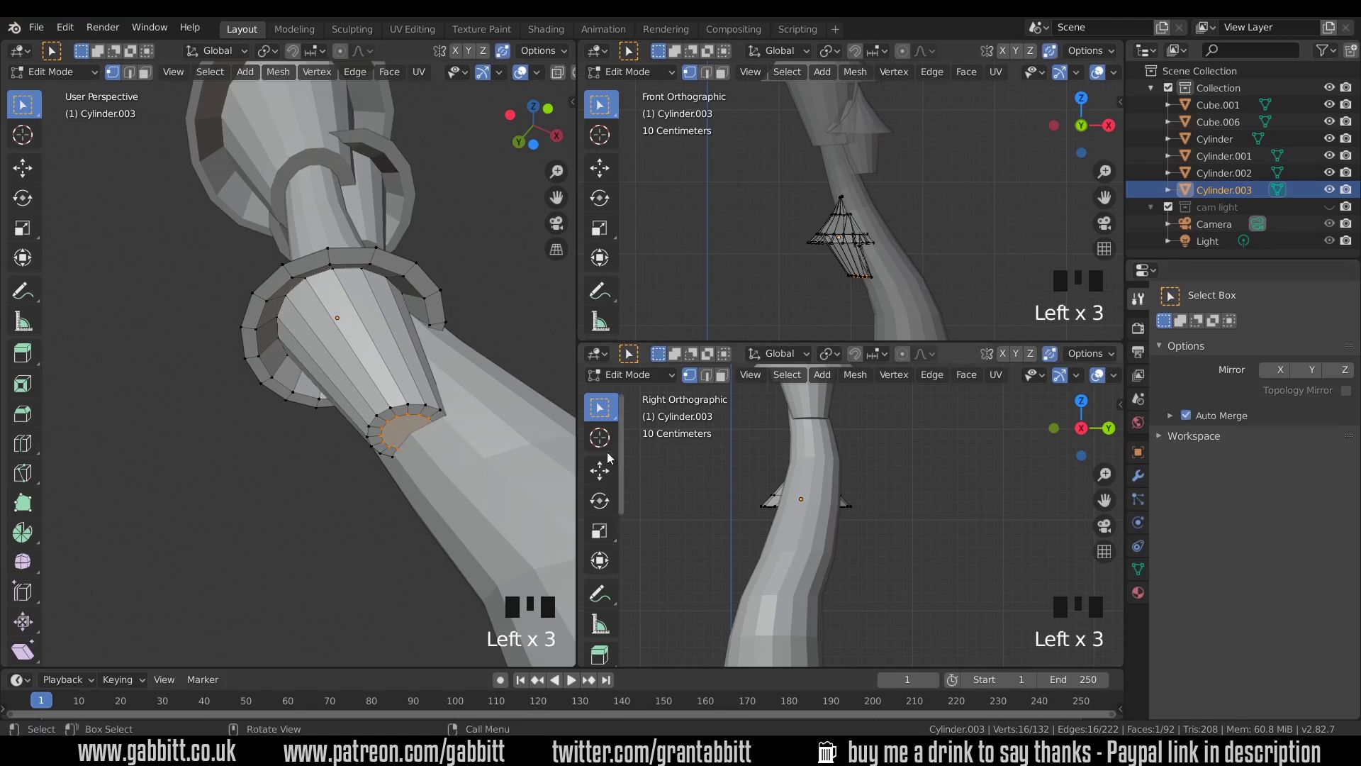
{"action": "key", "text": "s"}
{"action": "key", "text": "s"}
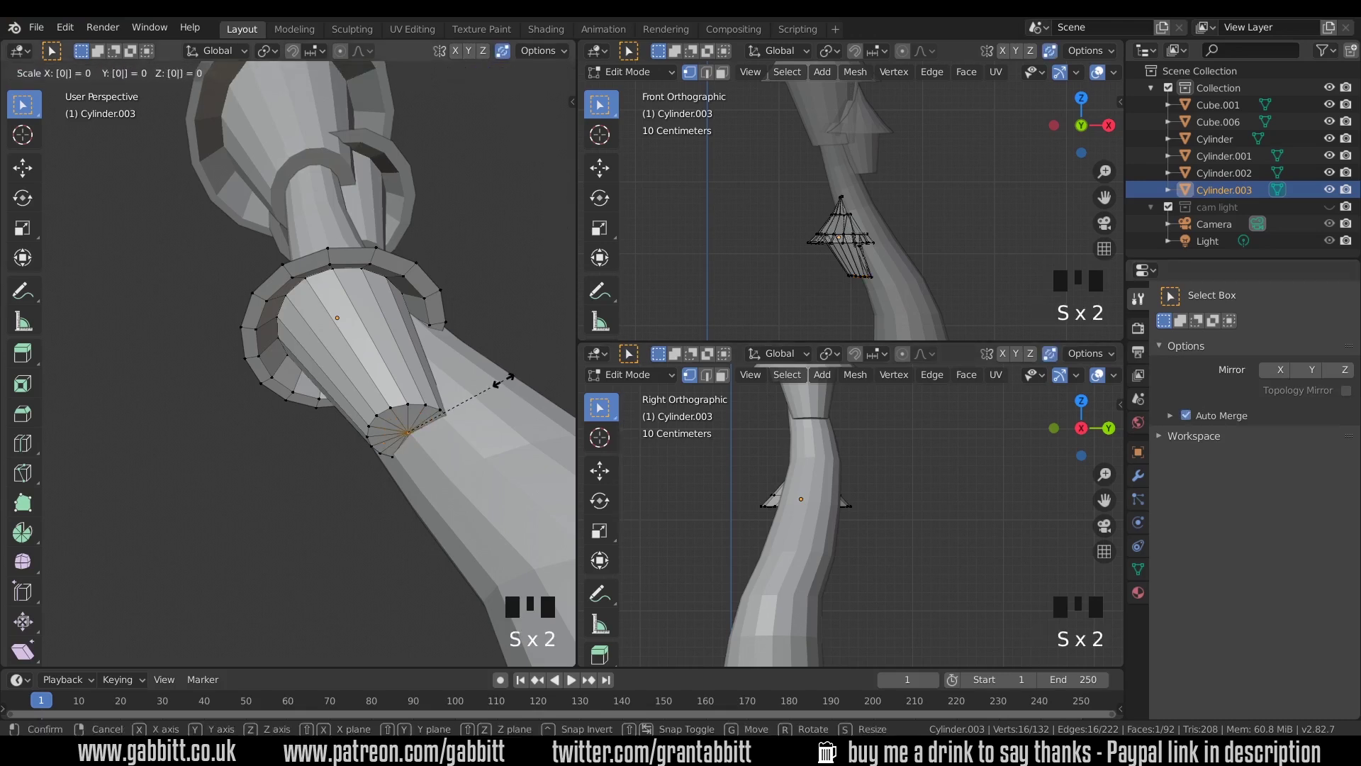
{"action": "left_click", "coordinate": [401, 453]}
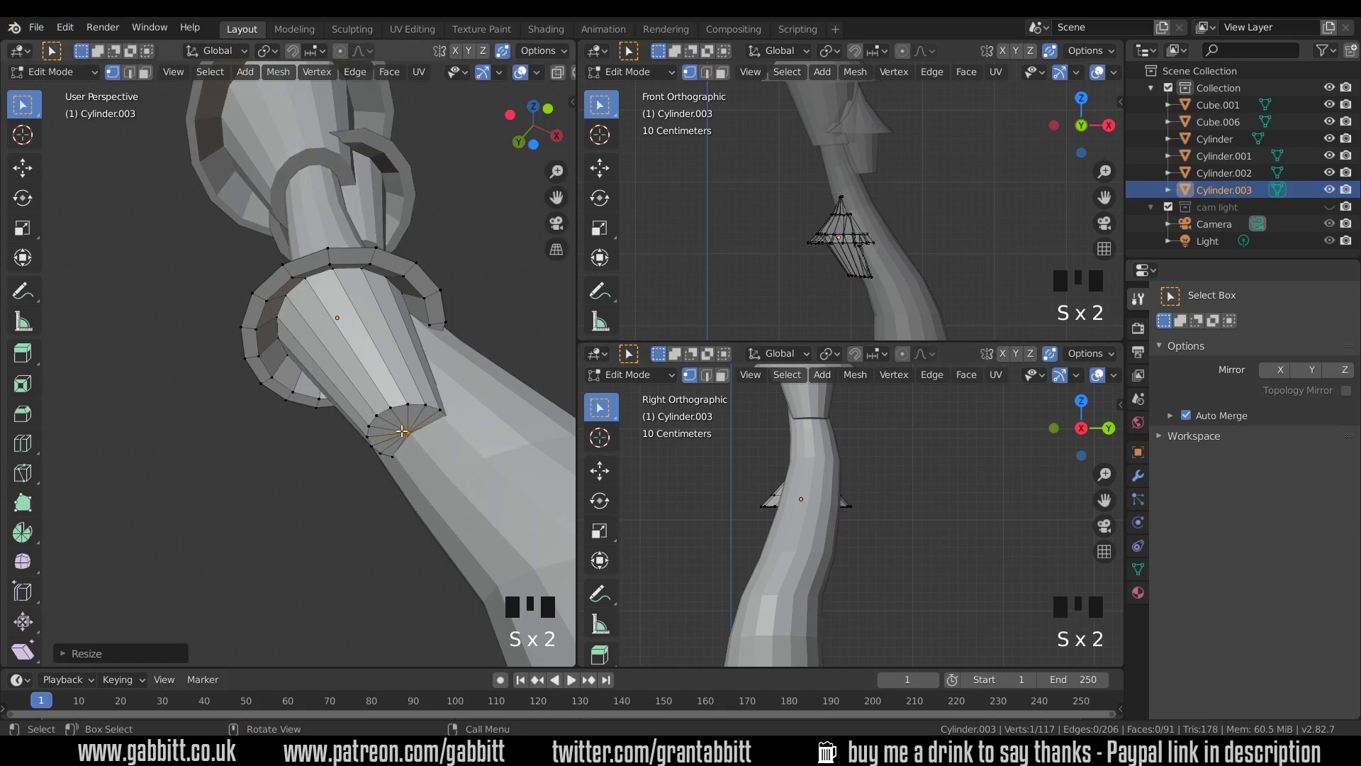
- Move the single centre vertex at the copied house's bottom end closer to the trunk
{"action": "left_click", "coordinate": [414, 431]}
{"action": "key", "text": "g"}
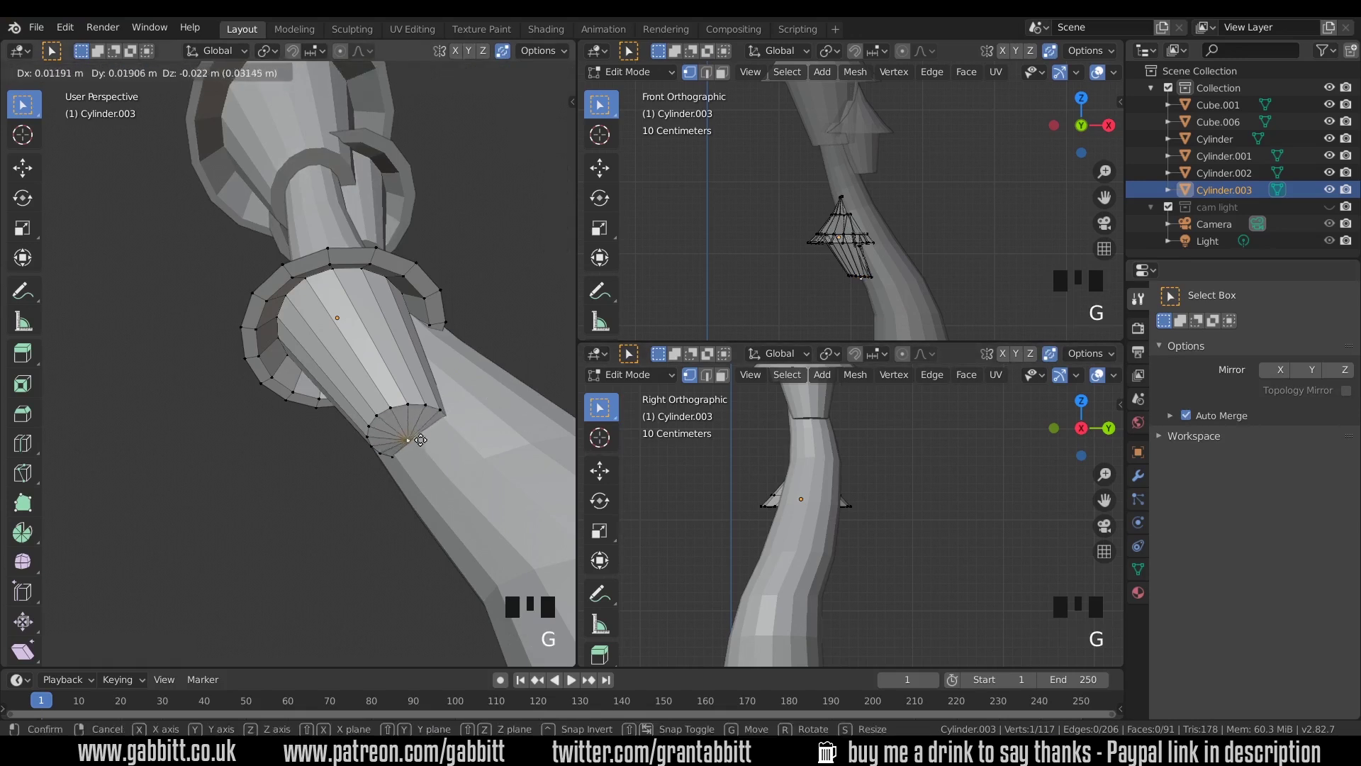
{"action": "right_click", "coordinate": [441, 442]}
{"action": "middle_click_drag", "start_coordinate": [441, 442], "coordinate": [404, 435]}
{"action": "key", "text": "g"}
{"action": "left_click", "coordinate": [419, 374]}
- Select the copied house's faces hidden inside the trunk and delete them
{"action": "key", "text": "3"}
{"action": "left_click", "coordinate": [234, 304], "text": "shift"}
{"action": "left_click", "coordinate": [276, 362], "text": "shift"}
{"action": "left_click", "coordinate": [256, 373], "text": "shift"}
{"action": "left_click", "coordinate": [234, 367], "text": "shift"}
{"action": "left_click", "coordinate": [205, 355], "text": "shift"}
{"action": "left_click", "coordinate": [178, 341], "text": "shift"}
{"action": "key", "text": "Delete"}
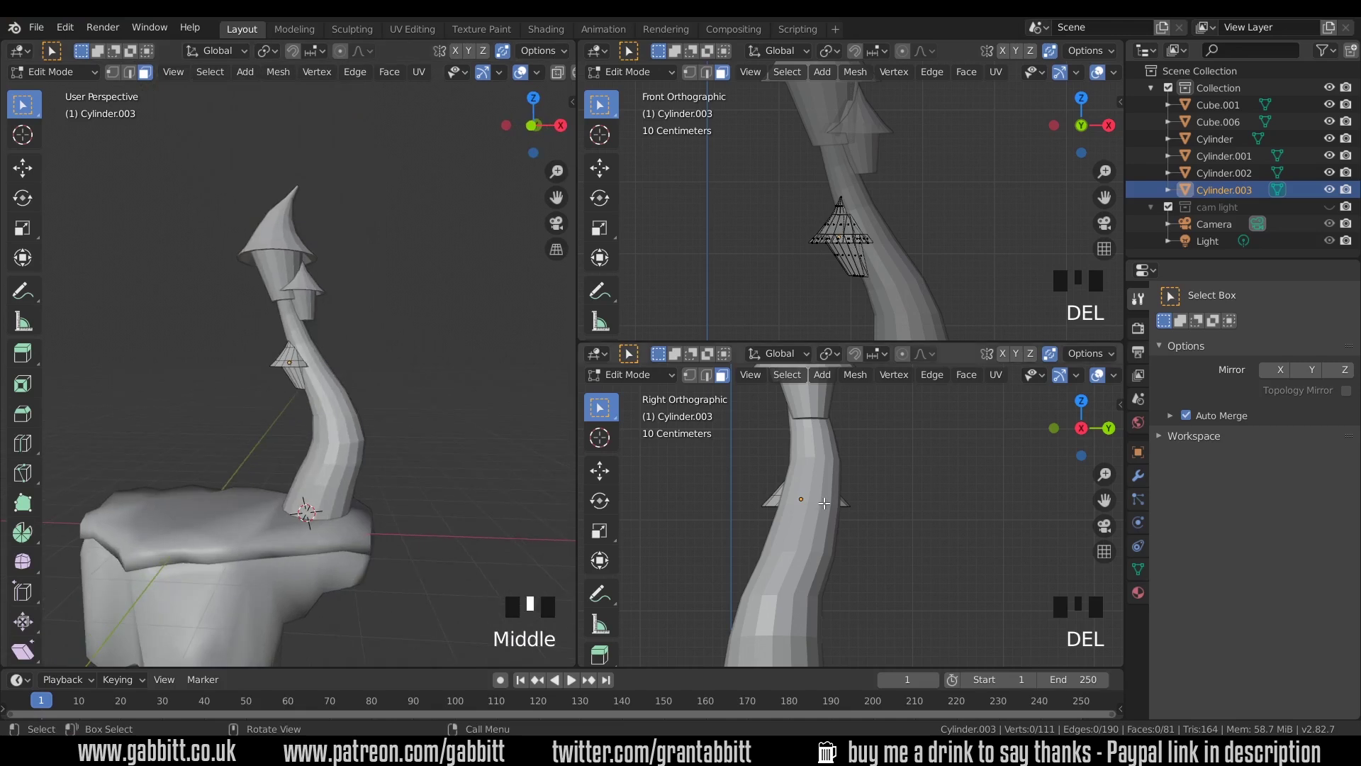
- Return to Object Mode, deselect the copied house and review the whole tower on the rock
{"action": "scroll", "coordinate": [851, 511], "scroll_direction": "down", "scroll_amount": 2}
{"action": "middle_click_drag", "start_coordinate": [305, 359], "coordinate": [331, 495]}
{"action": "key", "text": "Tab"}
{"action": "left_click", "coordinate": [335, 385]}
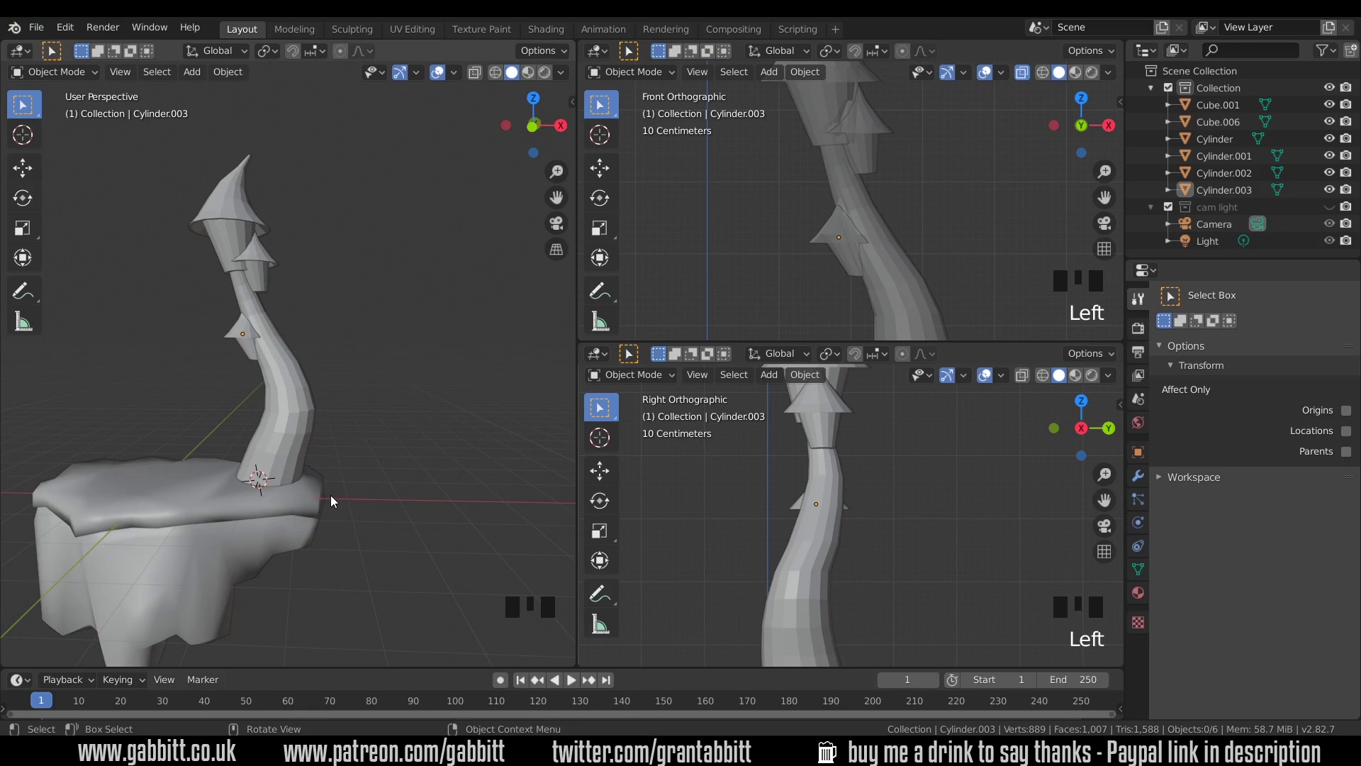
{"action": "middle_click_drag", "start_coordinate": [331, 495], "coordinate": [448, 524]}
{"action": "middle_click_drag", "start_coordinate": [309, 485], "coordinate": [277, 477]}
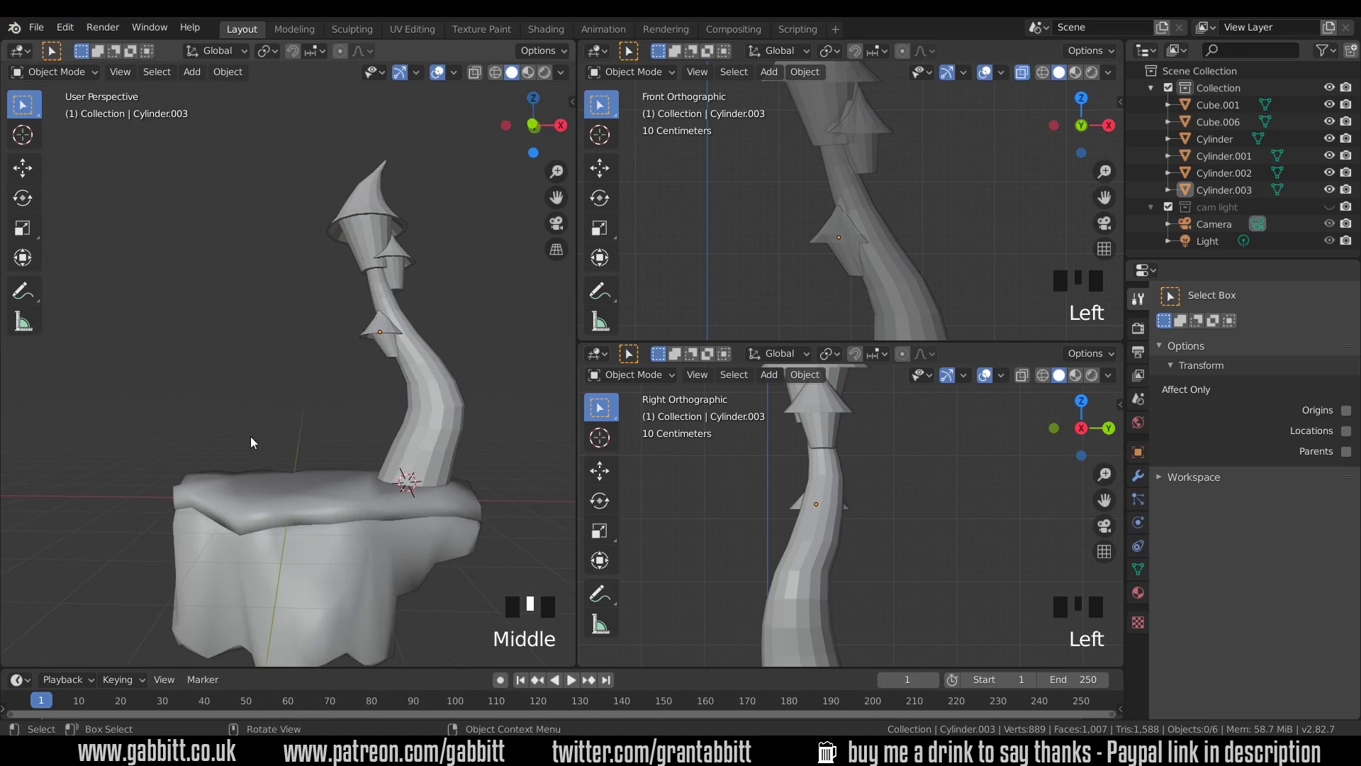
{"action": "middle_click_drag", "start_coordinate": [377, 520], "coordinate": [382, 506]}
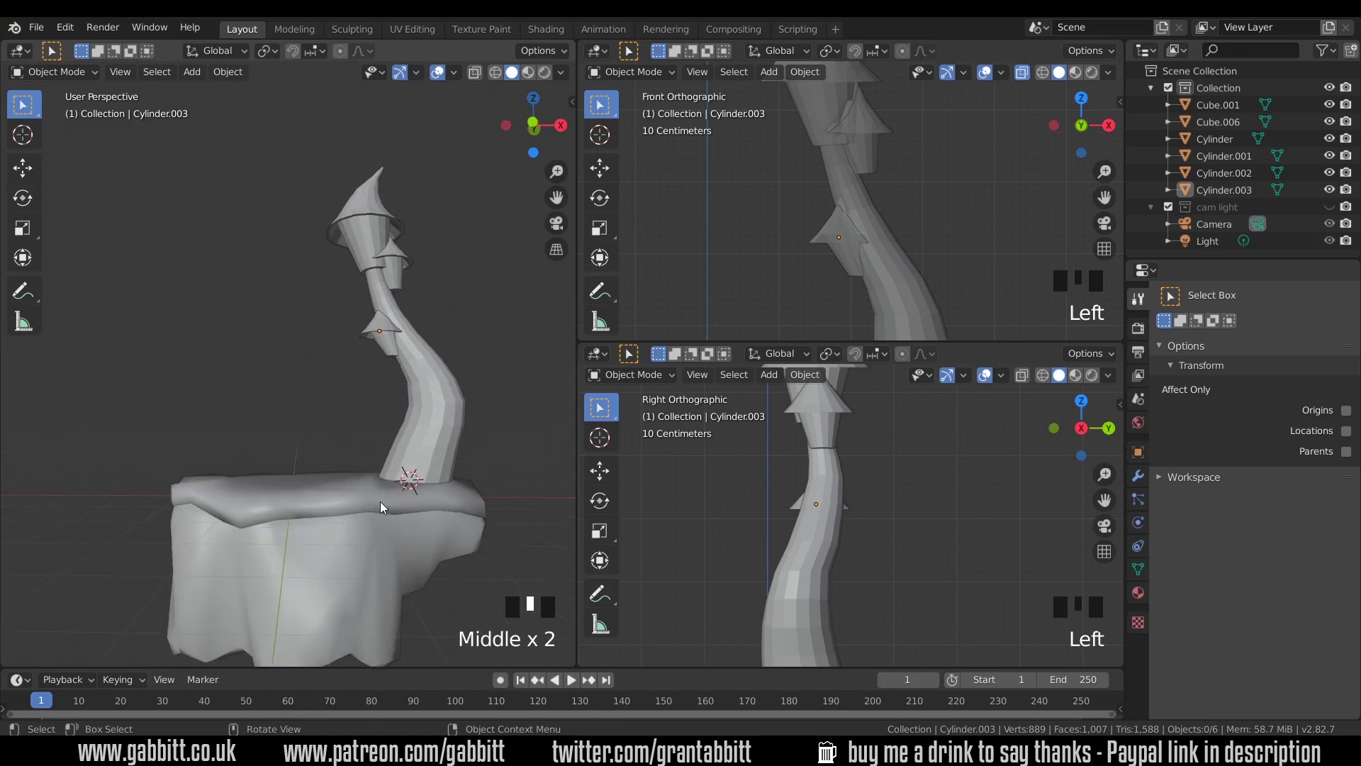